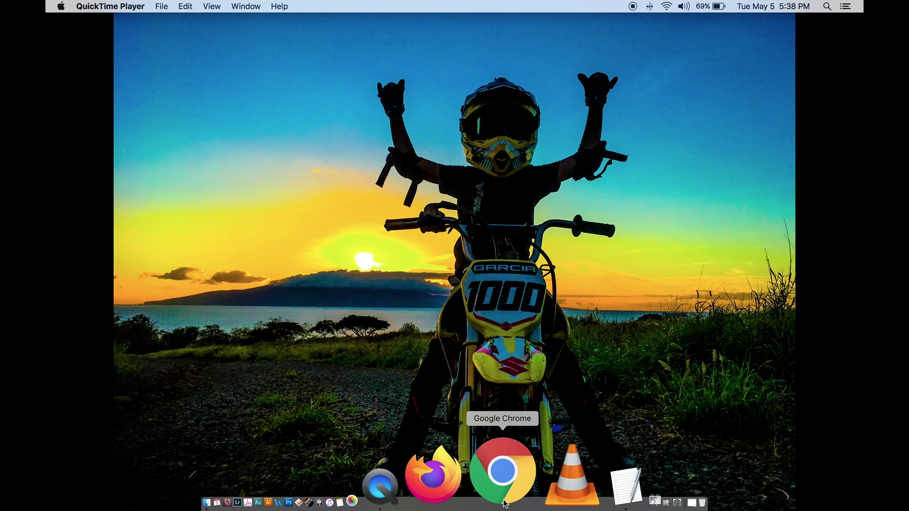
Step: Launch Chrome and open the Gmail inbox from the bookmarks bar
{"action": "left_click", "coordinate": [502, 473]}
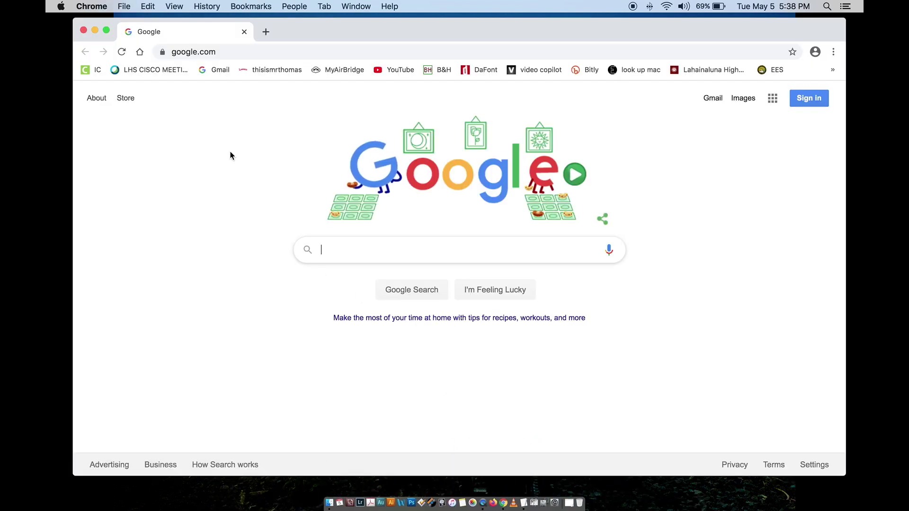
{"action": "left_click", "coordinate": [210, 70]}
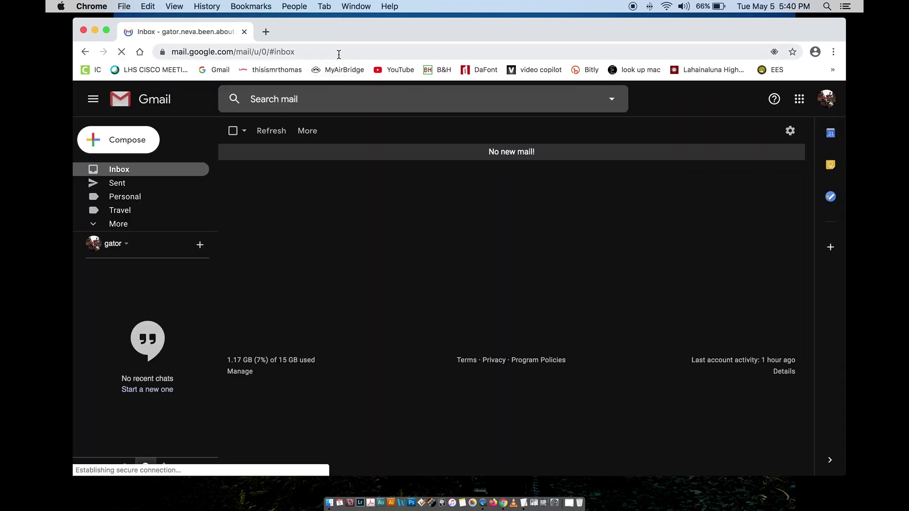
Step: Search for 'google sites' in a new tab, then go back to the Gmail tab
{"action": "left_click", "coordinate": [265, 33]}
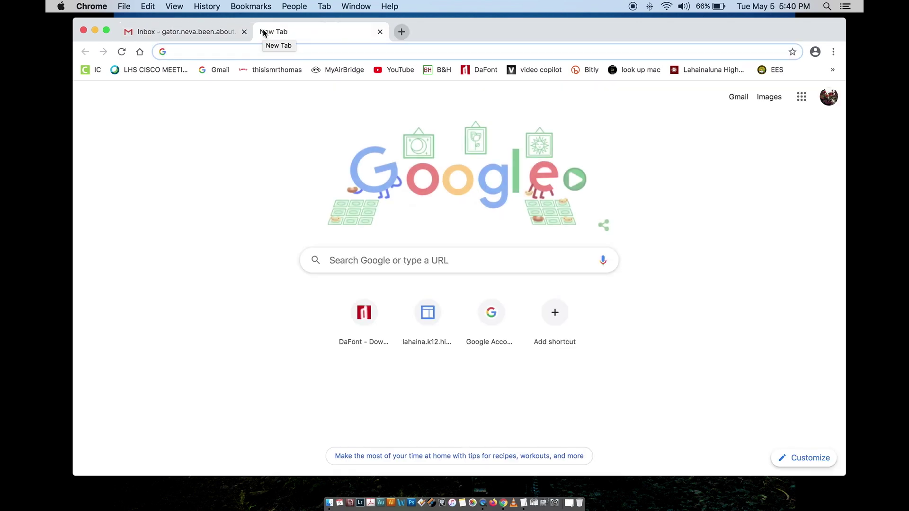
{"action": "left_click", "coordinate": [217, 30]}
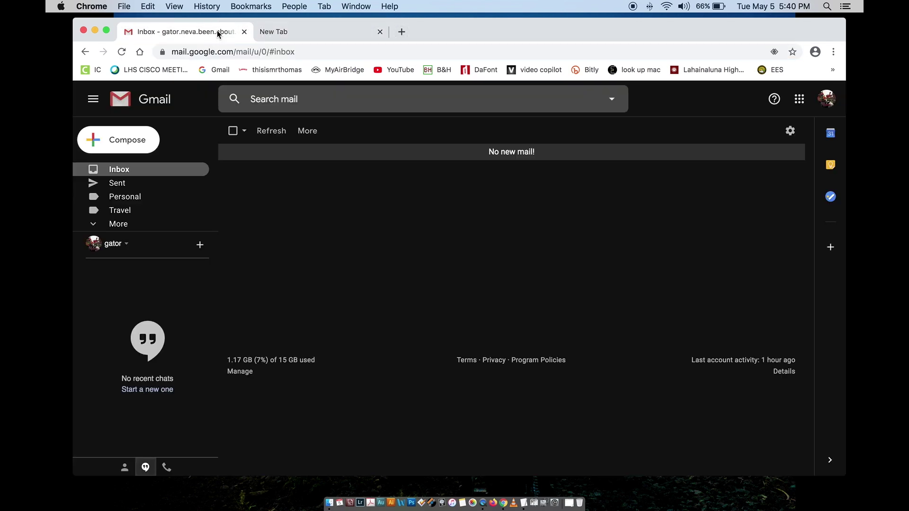
{"action": "left_click", "coordinate": [298, 53]}
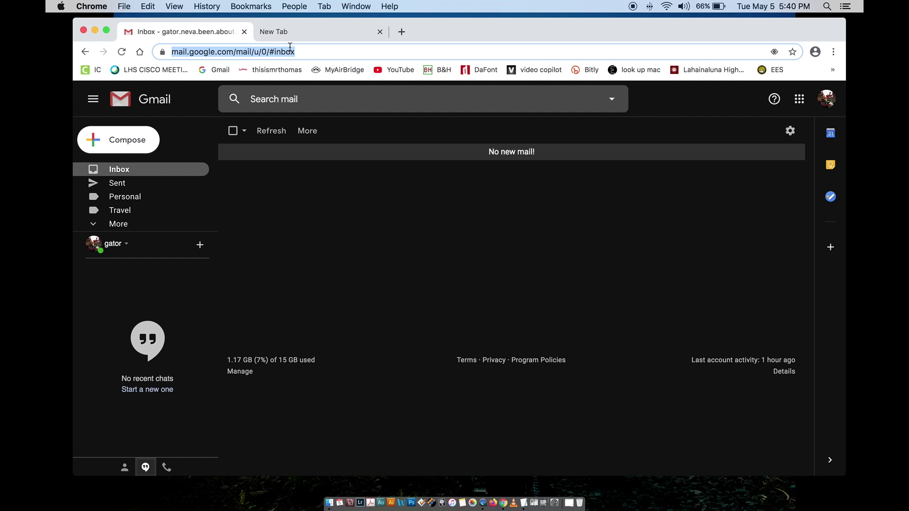
{"action": "left_click", "coordinate": [290, 33]}
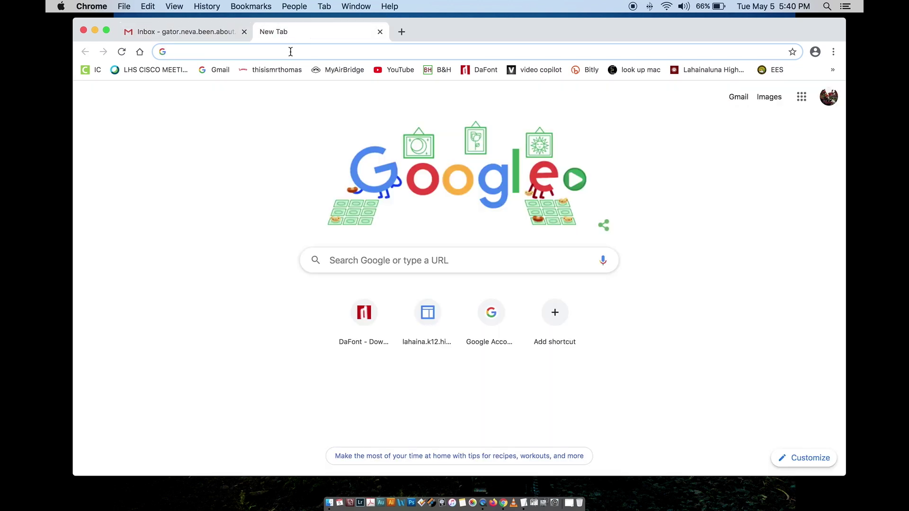
{"action": "type", "text": "googl"}
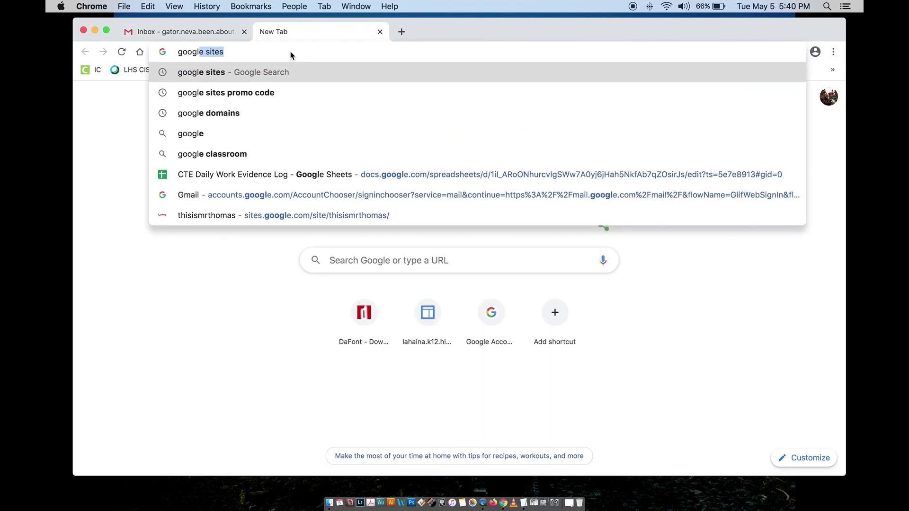
{"action": "type", "text": "e sites"}
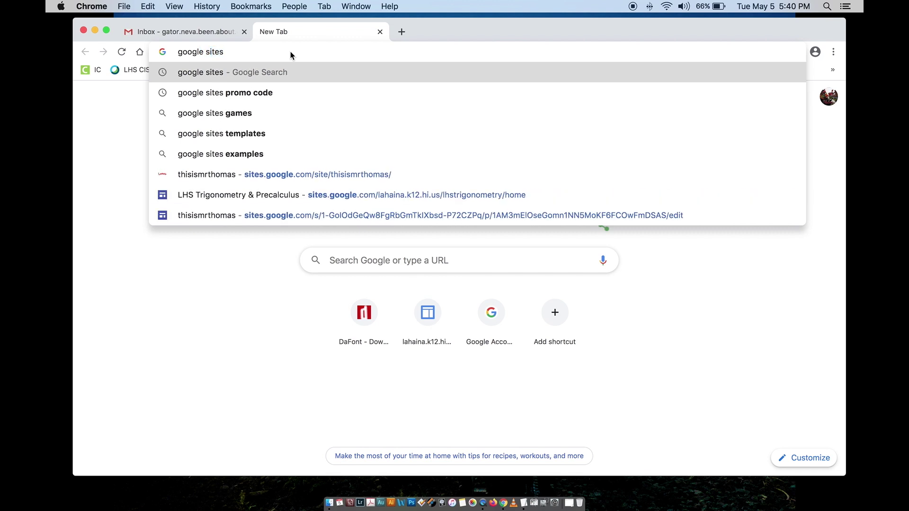
{"action": "key", "text": "Return"}
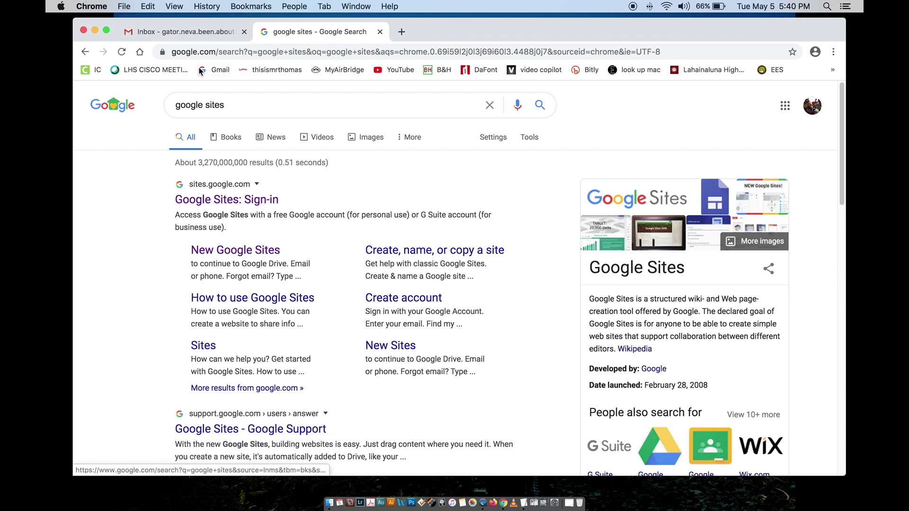
{"action": "left_click", "coordinate": [205, 38]}
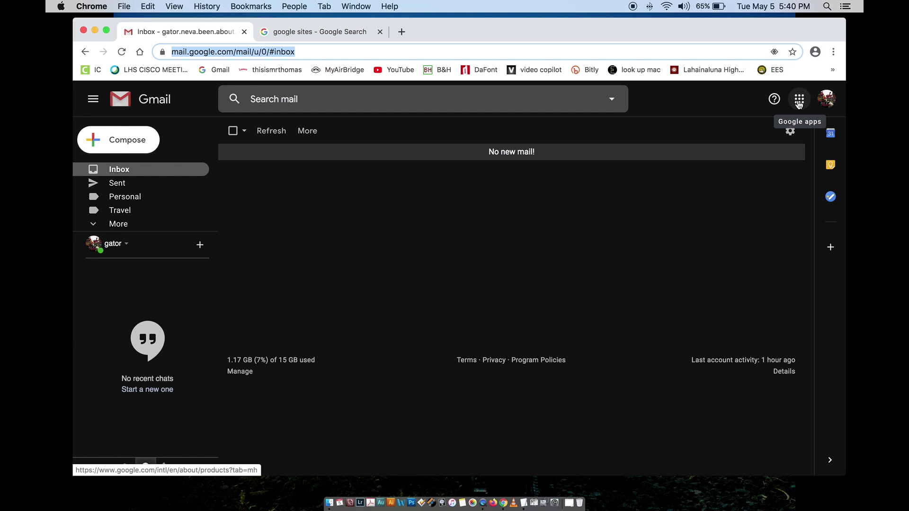
Step: Launch Sites from the All products catalogue reached through the Google apps grid
{"action": "left_click", "coordinate": [799, 101]}
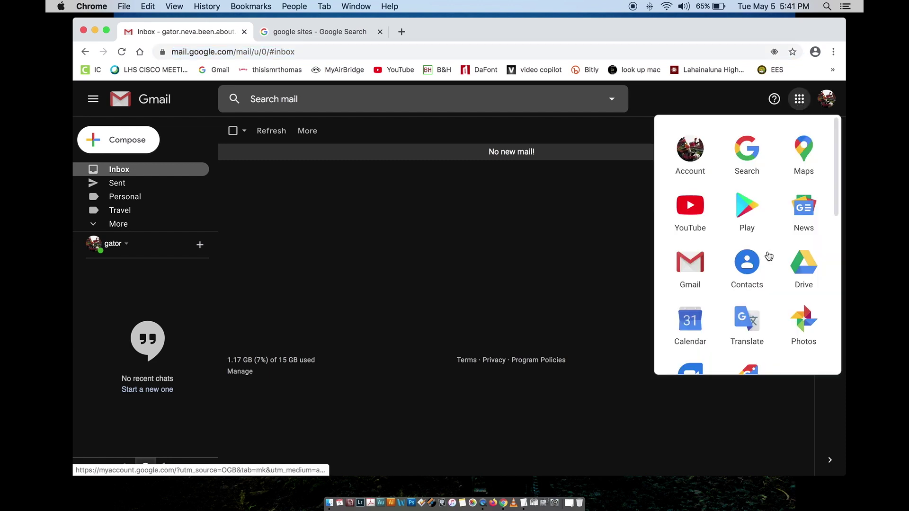
{"action": "scroll", "coordinate": [764, 256], "scroll_direction": "down", "scroll_amount": 5}
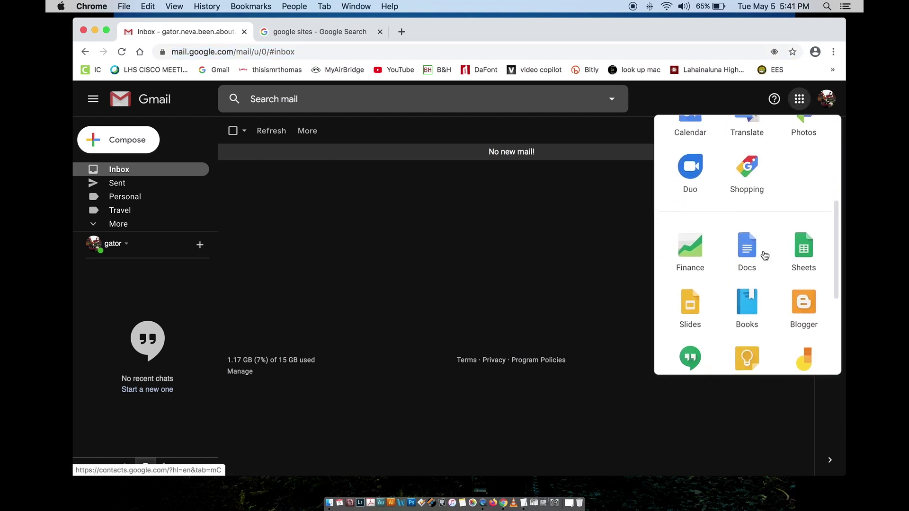
{"action": "scroll", "coordinate": [765, 256], "scroll_direction": "down", "scroll_amount": 3}
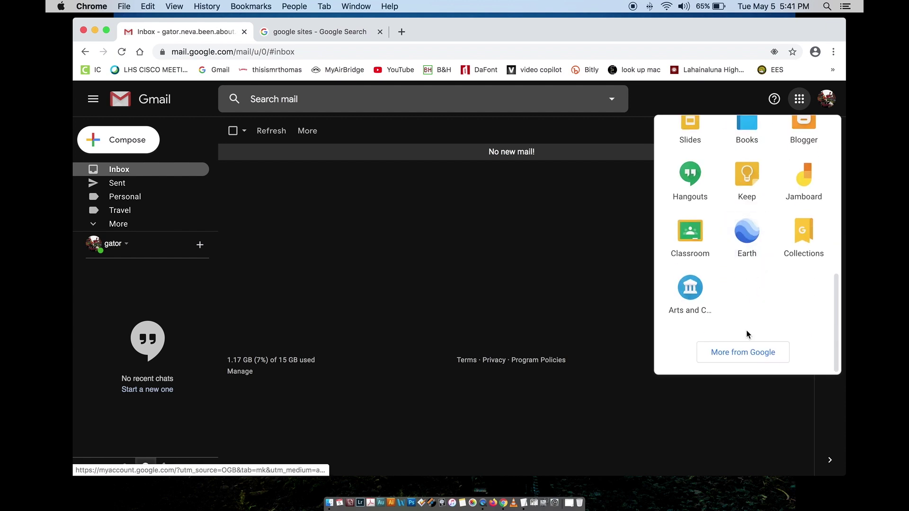
{"action": "left_click", "coordinate": [742, 351]}
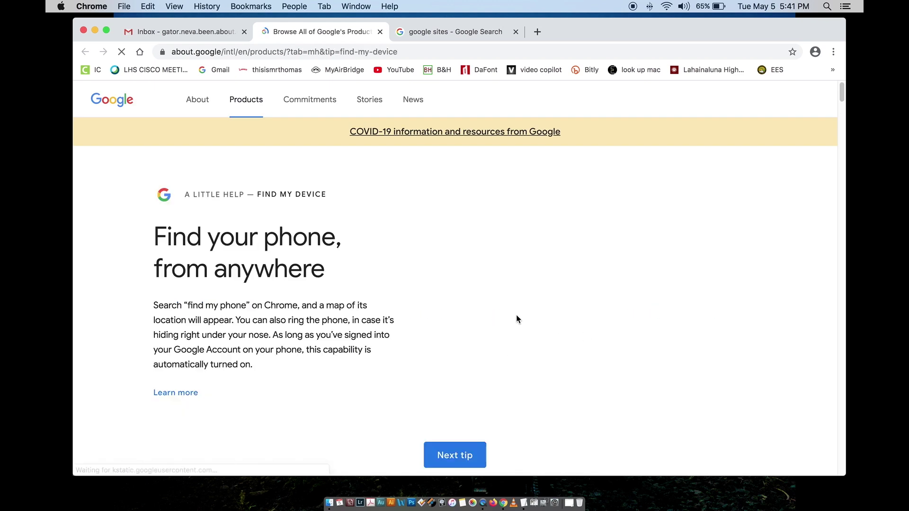
{"action": "scroll", "coordinate": [516, 316], "scroll_direction": "down", "scroll_amount": 15}
{"action": "scroll", "coordinate": [516, 316], "scroll_direction": "down", "scroll_amount": 20}
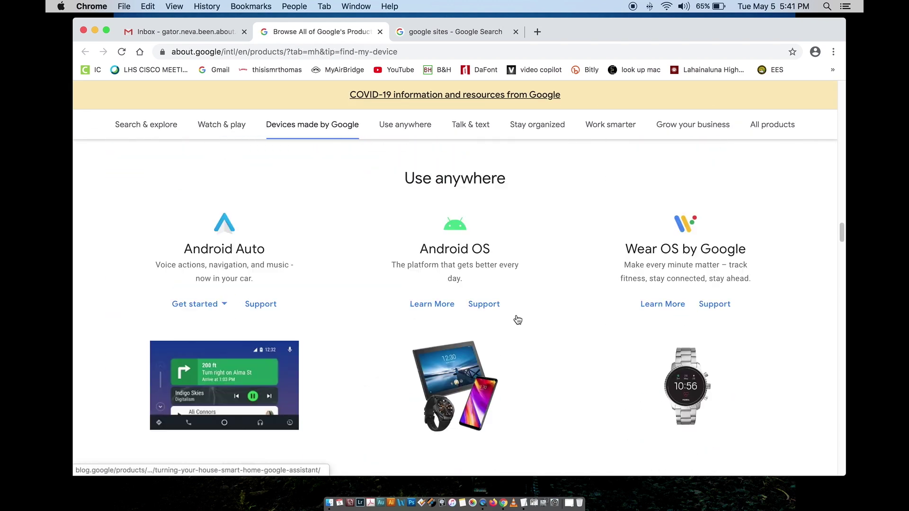
{"action": "scroll", "coordinate": [516, 319], "scroll_direction": "down", "scroll_amount": 20}
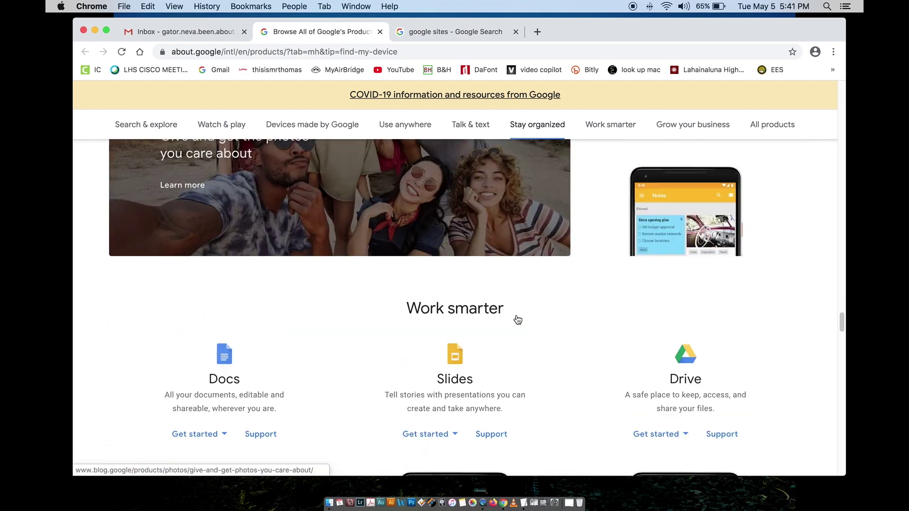
{"action": "scroll", "coordinate": [516, 318], "scroll_direction": "down", "scroll_amount": 15}
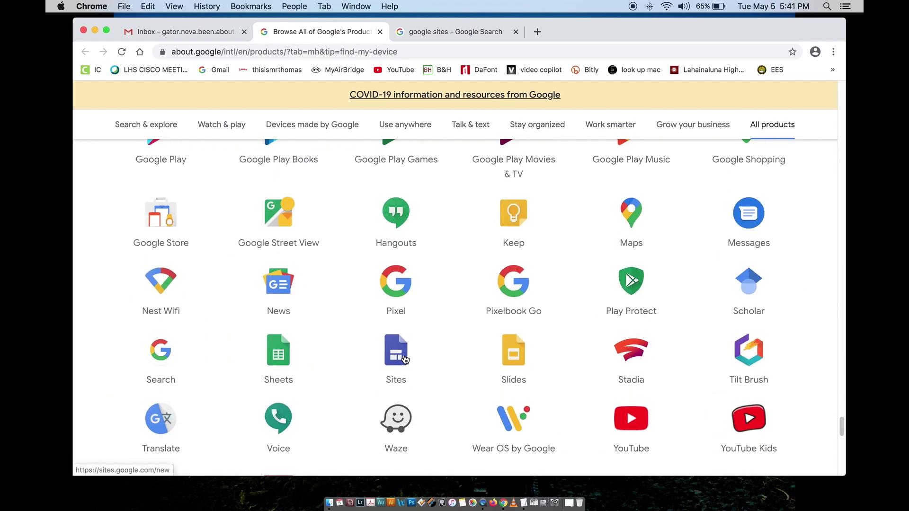
{"action": "scroll", "coordinate": [395, 360], "scroll_direction": "up", "scroll_amount": 1}
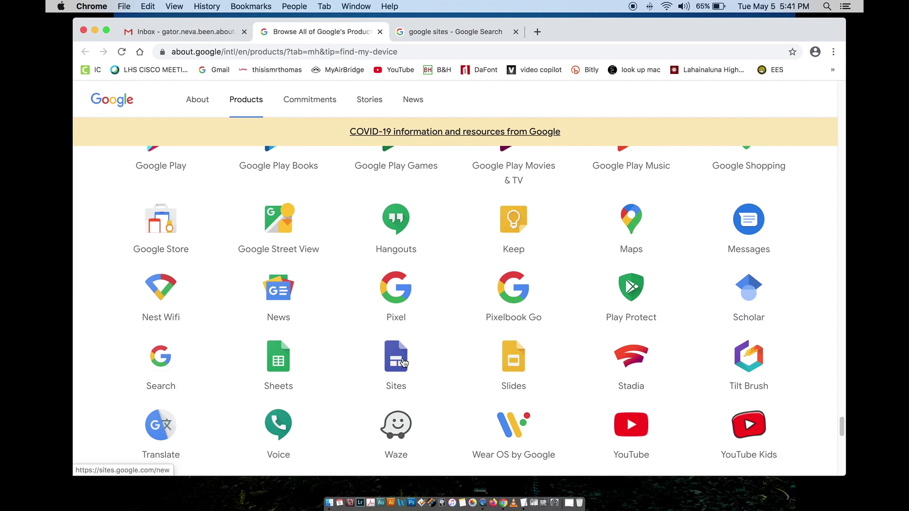
{"action": "left_click", "coordinate": [389, 367]}
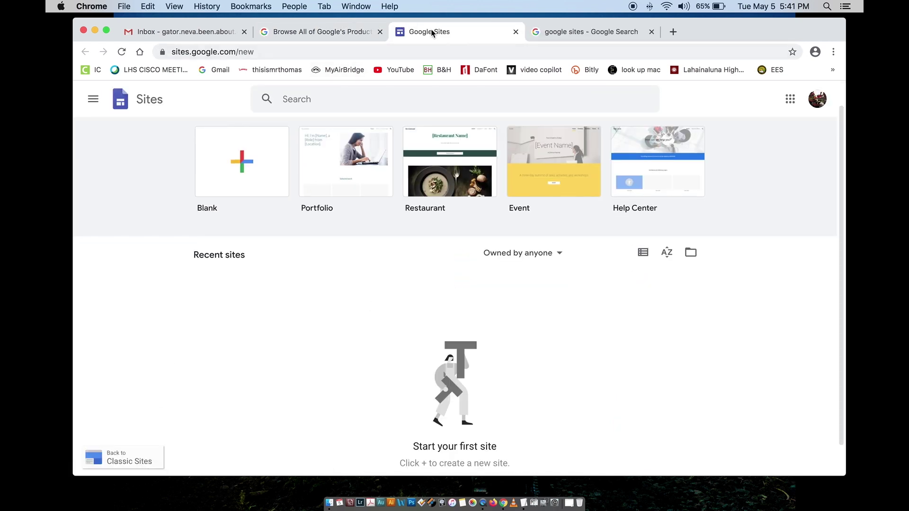
Step: Close the Google Search and Products tabs, then start a new Blank site
{"action": "left_click", "coordinate": [580, 40]}
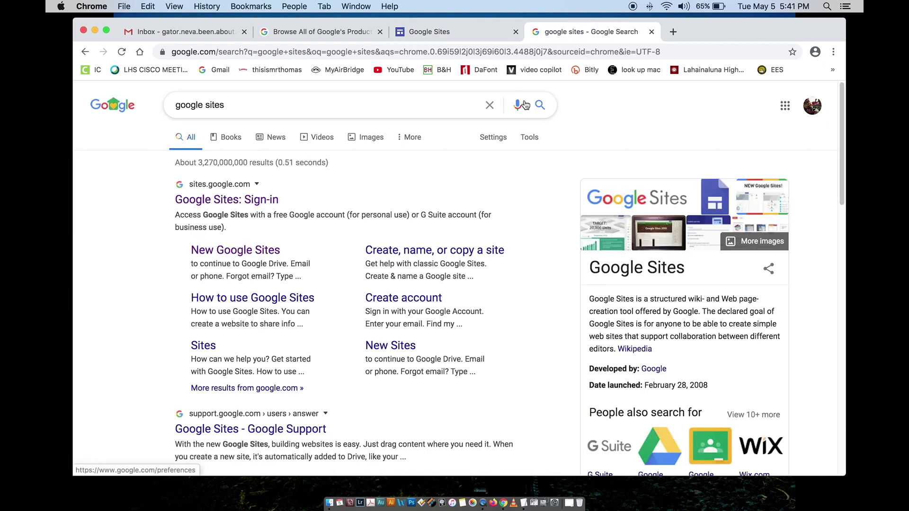
{"action": "left_click", "coordinate": [652, 32]}
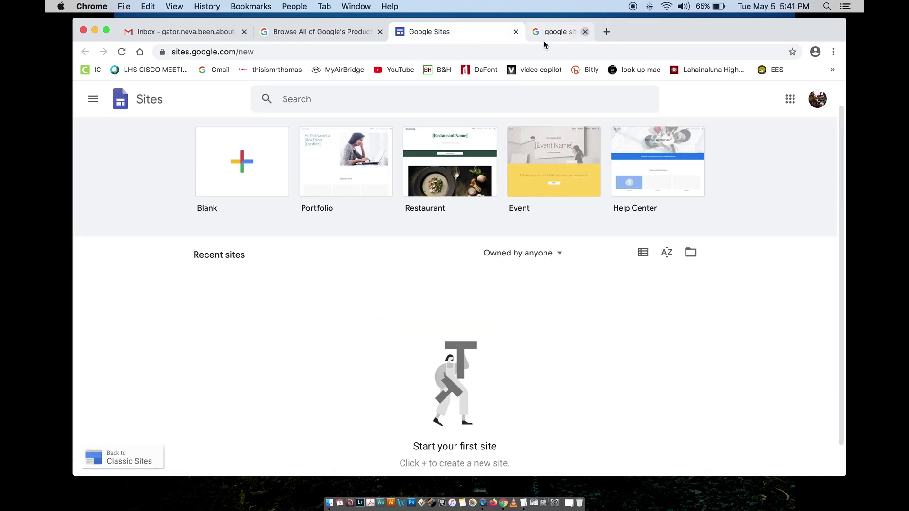
{"action": "left_click", "coordinate": [341, 33]}
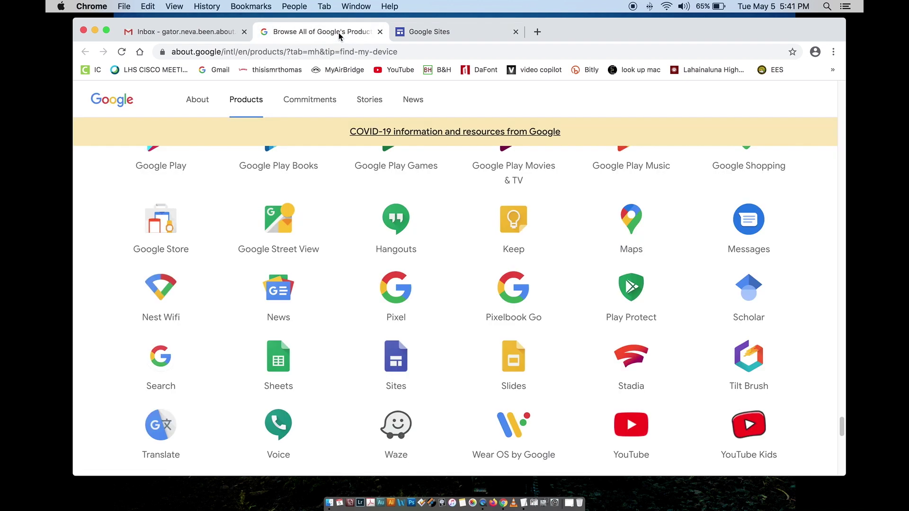
{"action": "left_click", "coordinate": [379, 32]}
{"action": "left_click", "coordinate": [219, 34]}
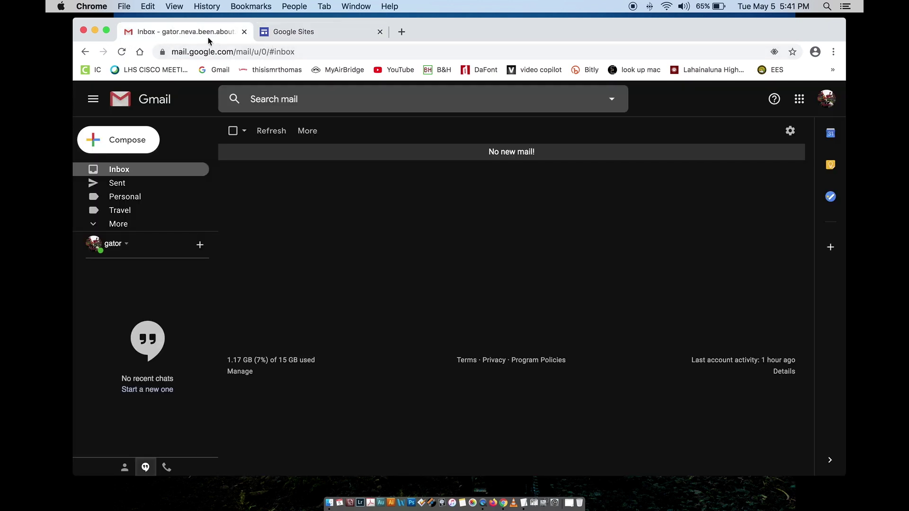
{"action": "left_click", "coordinate": [285, 33]}
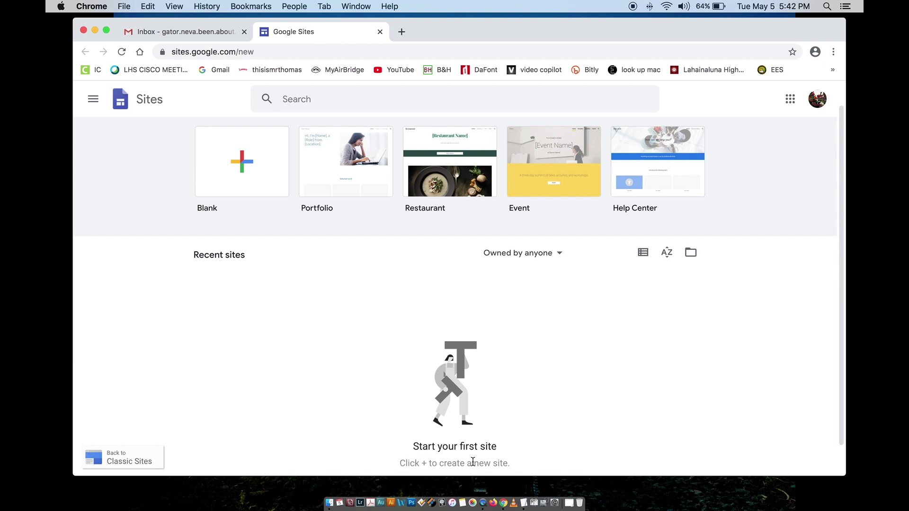
{"action": "left_click", "coordinate": [245, 184]}
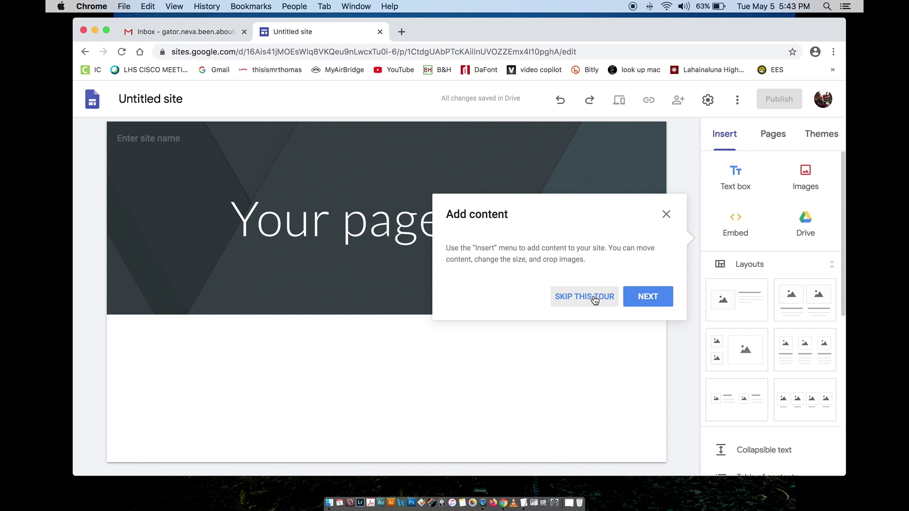
Step: Dismiss the Add content tour and check that the Pages list holds only Home
{"action": "left_click", "coordinate": [667, 215]}
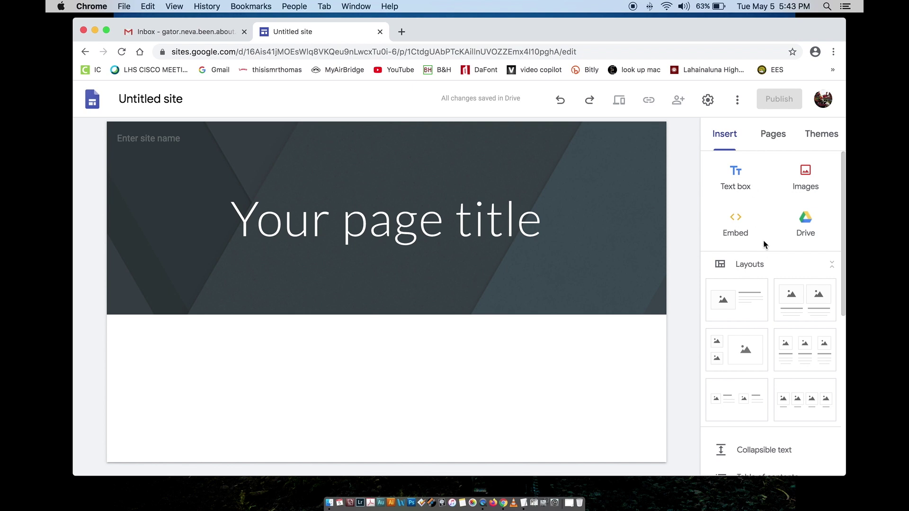
{"action": "scroll", "coordinate": [762, 246], "scroll_direction": "down", "scroll_amount": 5}
{"action": "scroll", "coordinate": [763, 314], "scroll_direction": "down", "scroll_amount": 4}
{"action": "scroll", "coordinate": [763, 314], "scroll_direction": "up", "scroll_amount": 8}
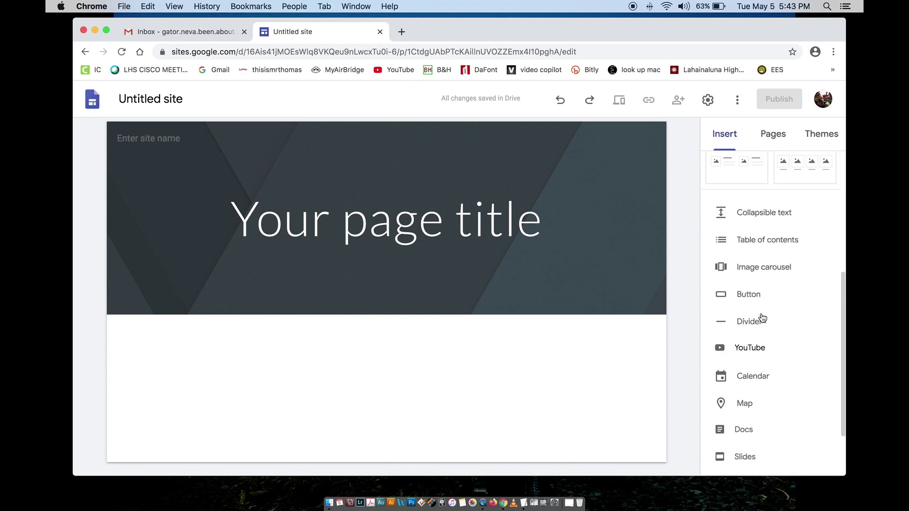
{"action": "left_click", "coordinate": [773, 134]}
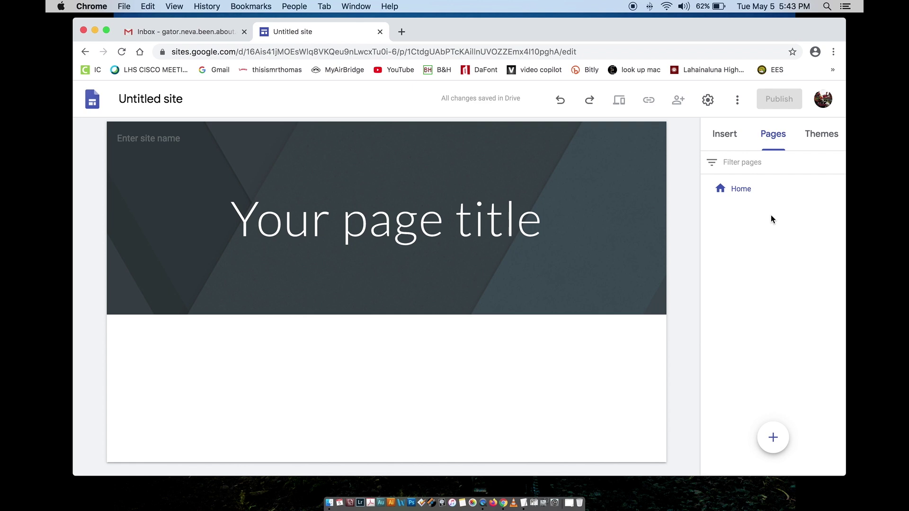
{"action": "left_click", "coordinate": [823, 135]}
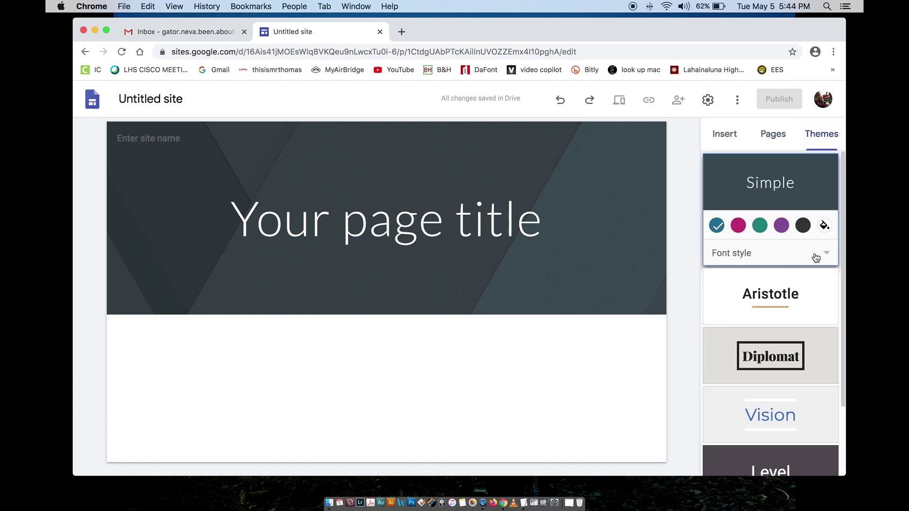
Step: Scroll through the theme cards, leaving the Simple theme in its default colour
{"action": "scroll", "coordinate": [808, 287], "scroll_direction": "down", "scroll_amount": 3}
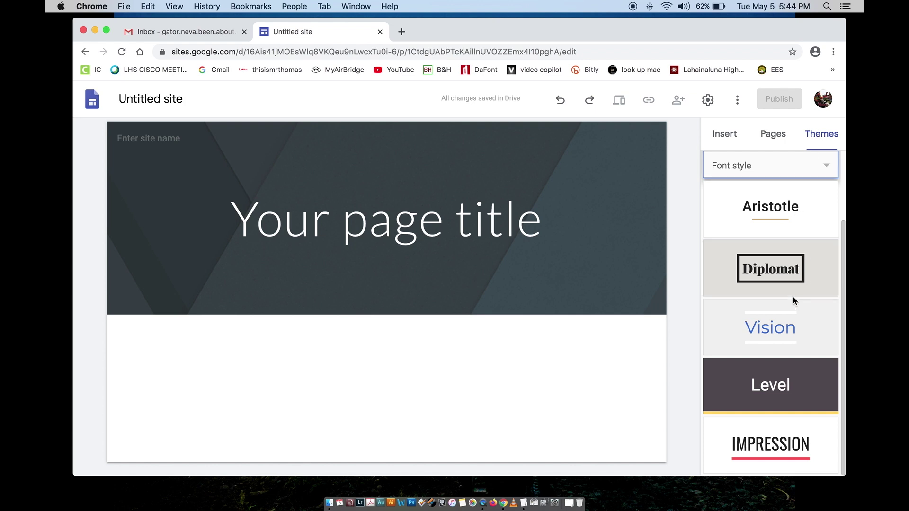
{"action": "scroll", "coordinate": [794, 329], "scroll_direction": "up", "scroll_amount": 3}
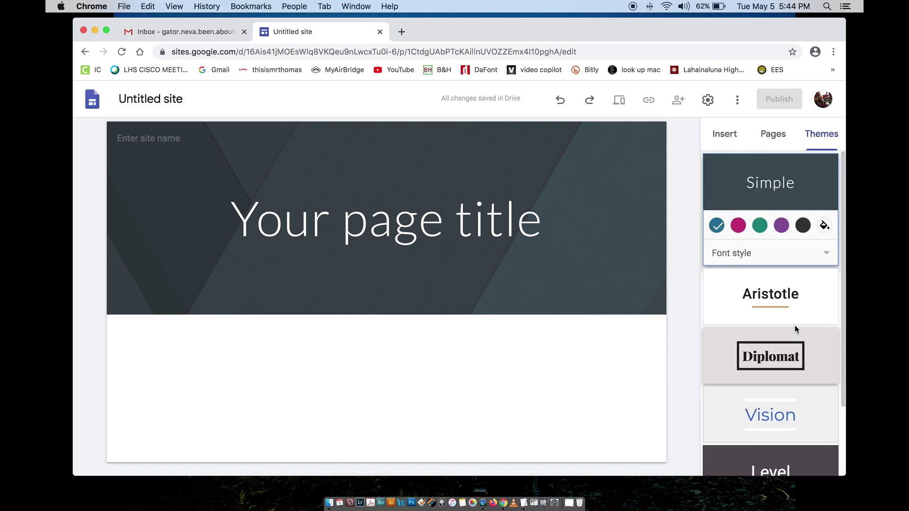
{"action": "scroll", "coordinate": [794, 329], "scroll_direction": "down", "scroll_amount": 3}
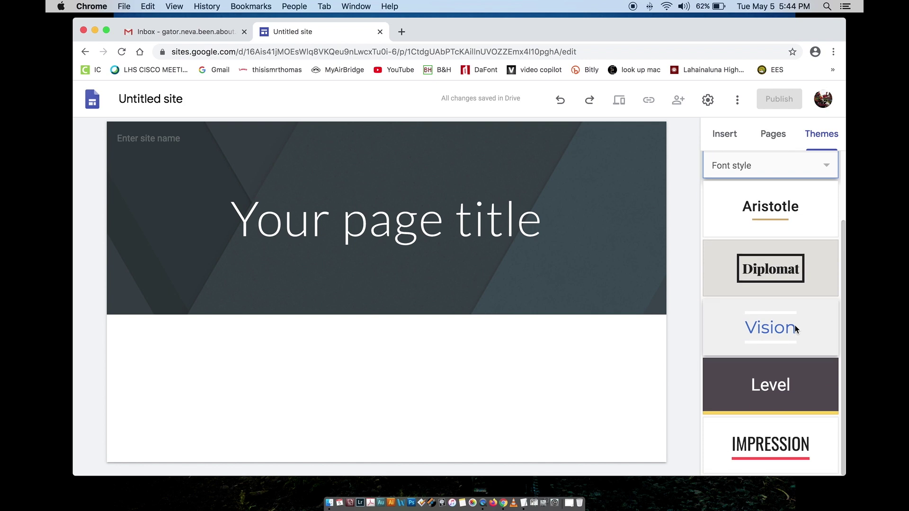
{"action": "scroll", "coordinate": [794, 328], "scroll_direction": "up", "scroll_amount": 3}
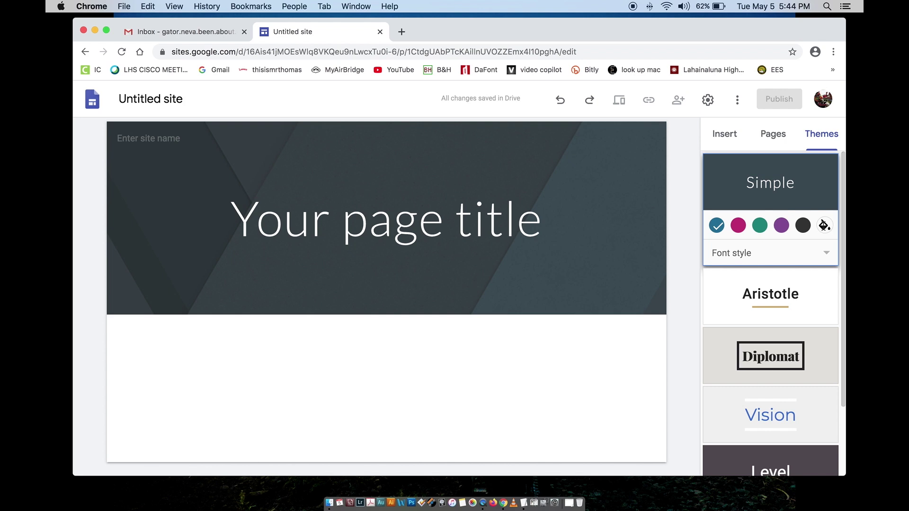
Step: Give the Simple theme a custom #e00000 red and view the Pages list
{"action": "left_click", "coordinate": [823, 226]}
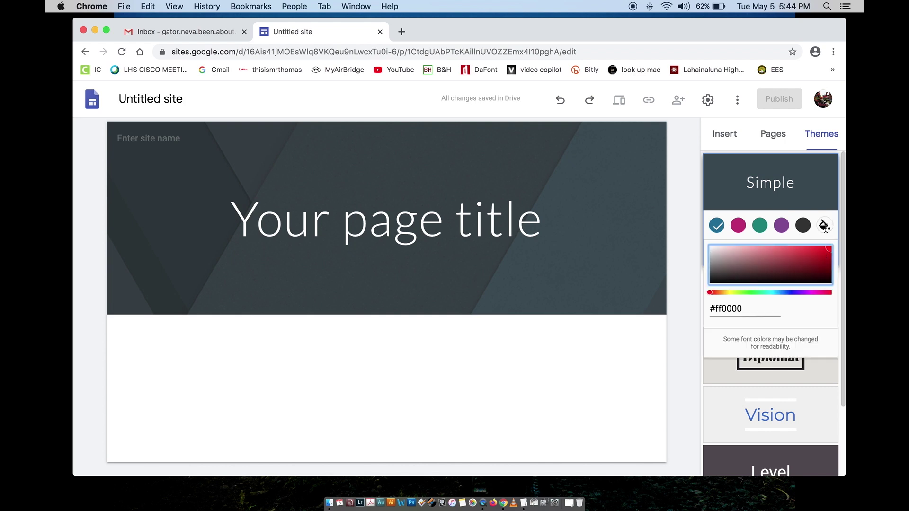
{"action": "left_click_drag", "start_coordinate": [829, 250], "coordinate": [833, 254]}
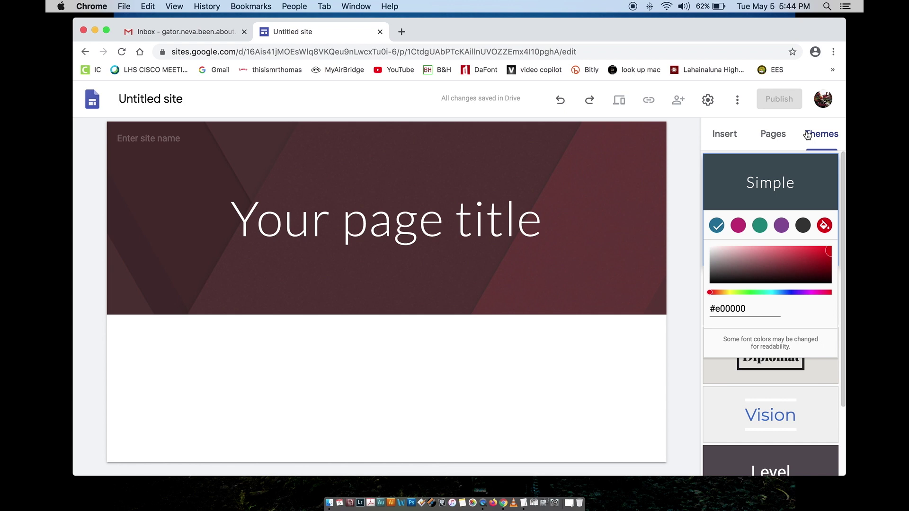
{"action": "left_click", "coordinate": [779, 137]}
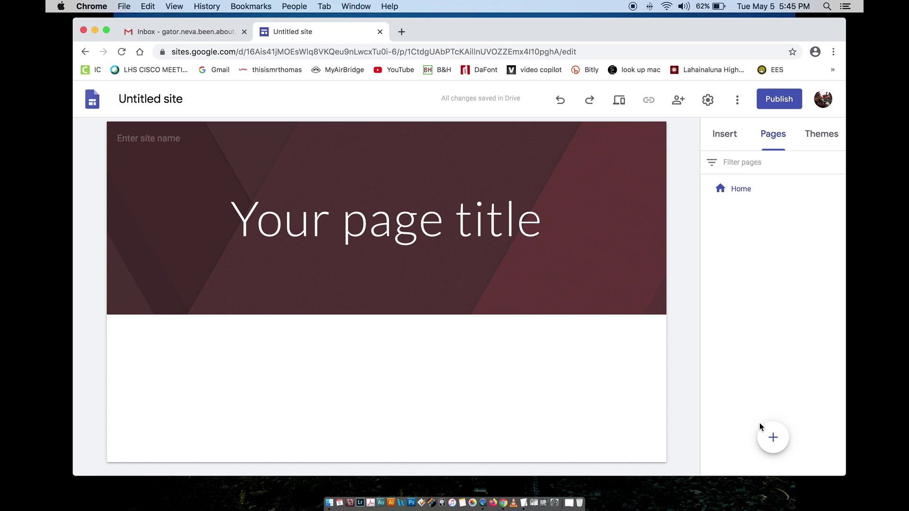
Step: Show the Insert elements panel, then select the page title and the 'Untitled site' name field
{"action": "mouse_move", "coordinate": [768, 434]}
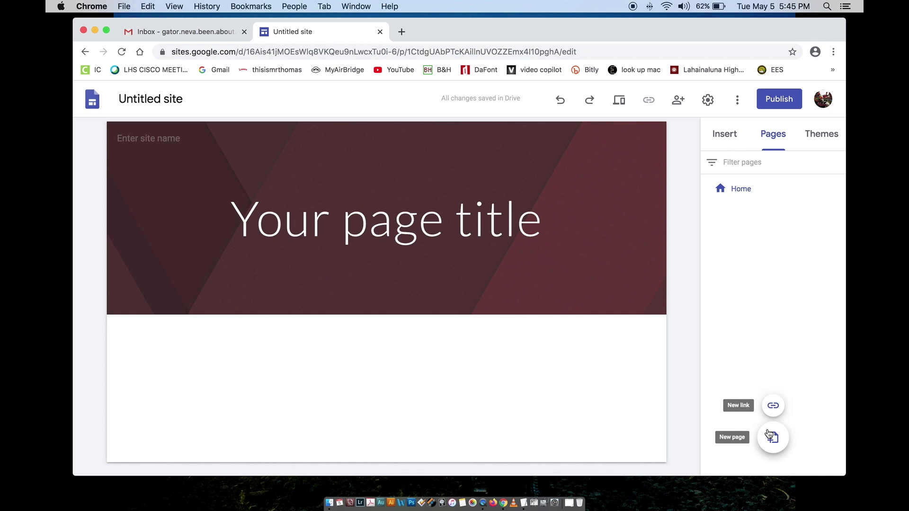
{"action": "left_click", "coordinate": [730, 139]}
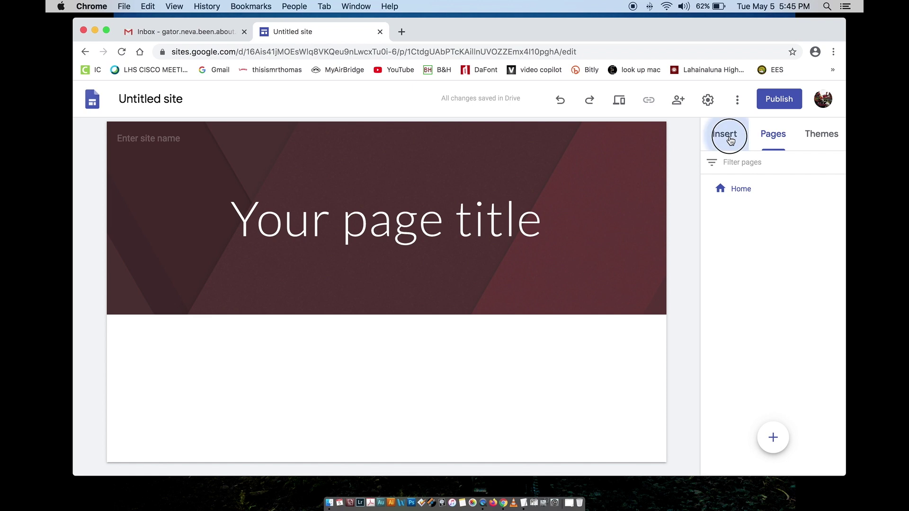
{"action": "mouse_move", "coordinate": [650, 193]}
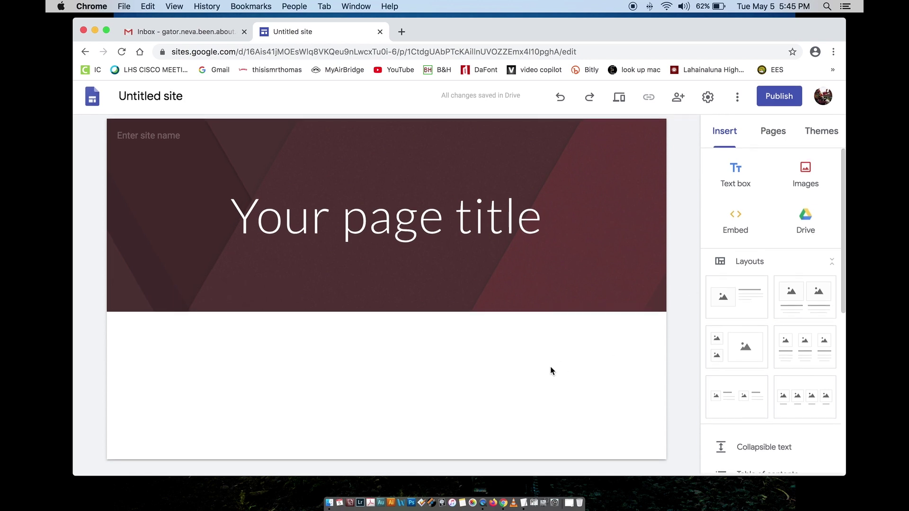
{"action": "mouse_move", "coordinate": [393, 277]}
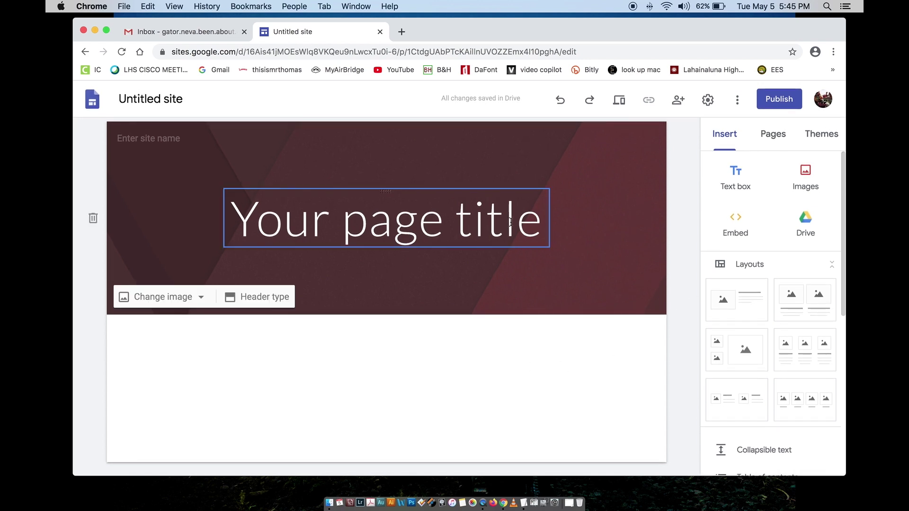
{"action": "left_click", "coordinate": [536, 223]}
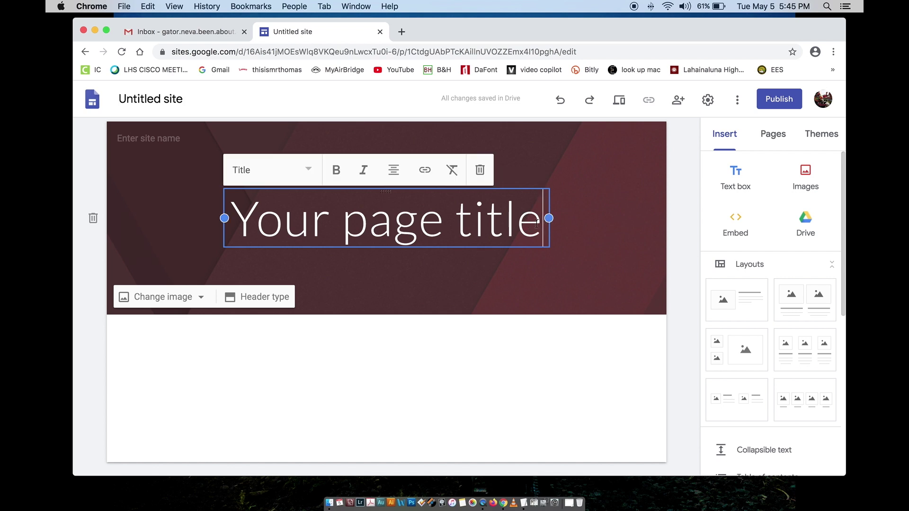
{"action": "double_click", "coordinate": [151, 97]}
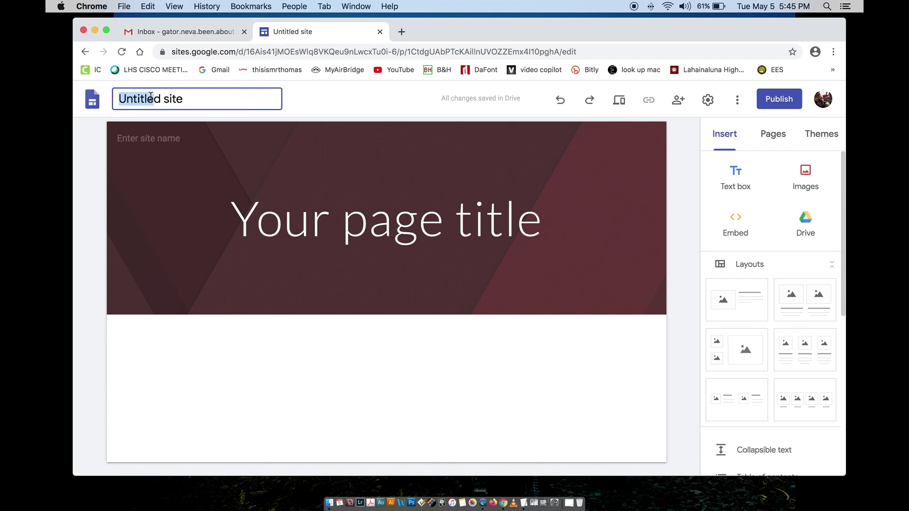
Step: Replace 'Untitled site' with the site name 'HOW TO BUILD A WEBSITE'
{"action": "left_click", "coordinate": [189, 100]}
{"action": "left_click_drag", "start_coordinate": [204, 100], "coordinate": [119, 98]}
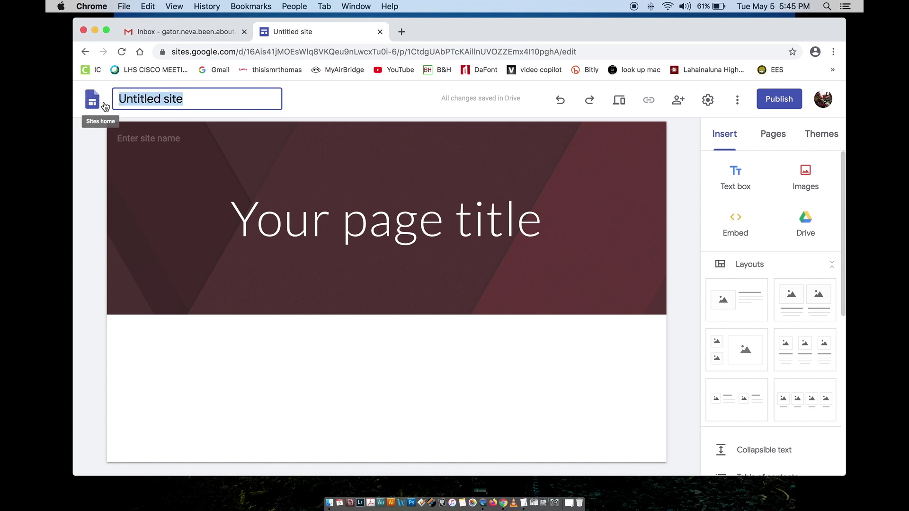
{"action": "type", "text": "H"}
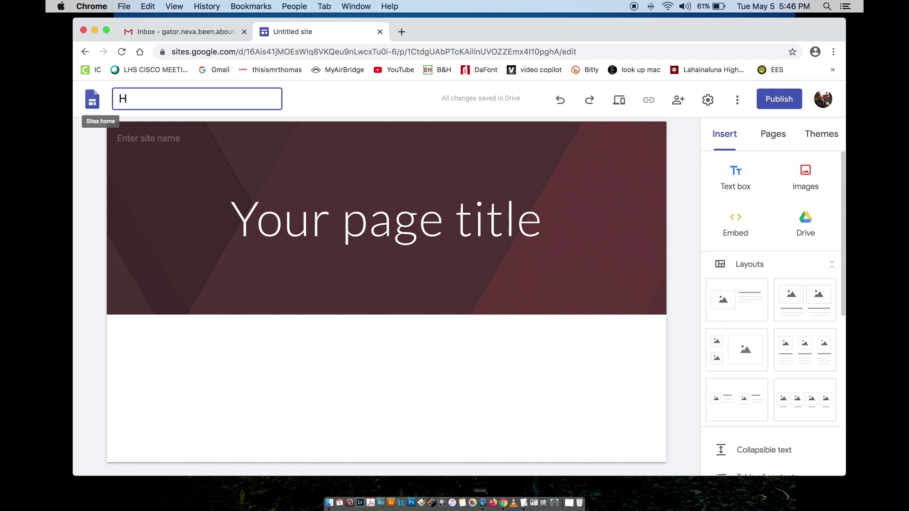
{"action": "type", "text": ")"}
{"action": "key", "text": "BackSpace"}
{"action": "type", "text": "OW TO BUILD A WEBSITE"}
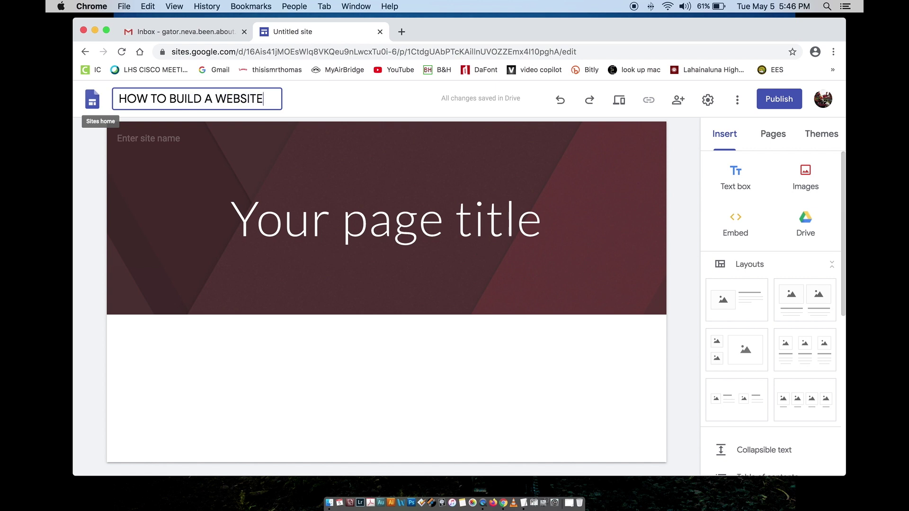
{"action": "key", "text": "Return"}
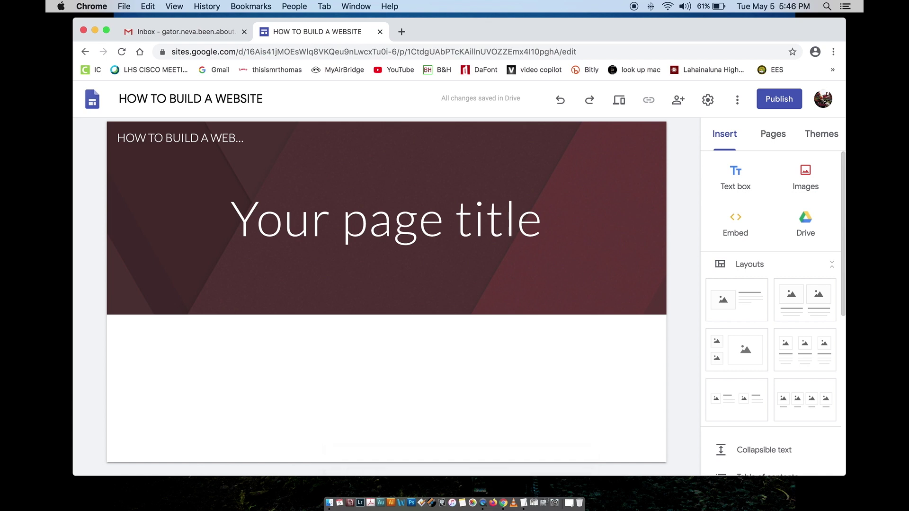
Step: Replace the 'Your page title' placeholder with 'How To Build a Website'
{"action": "left_click", "coordinate": [347, 236]}
{"action": "left_click", "coordinate": [240, 219]}
{"action": "left_click_drag", "start_coordinate": [241, 219], "coordinate": [554, 231]}
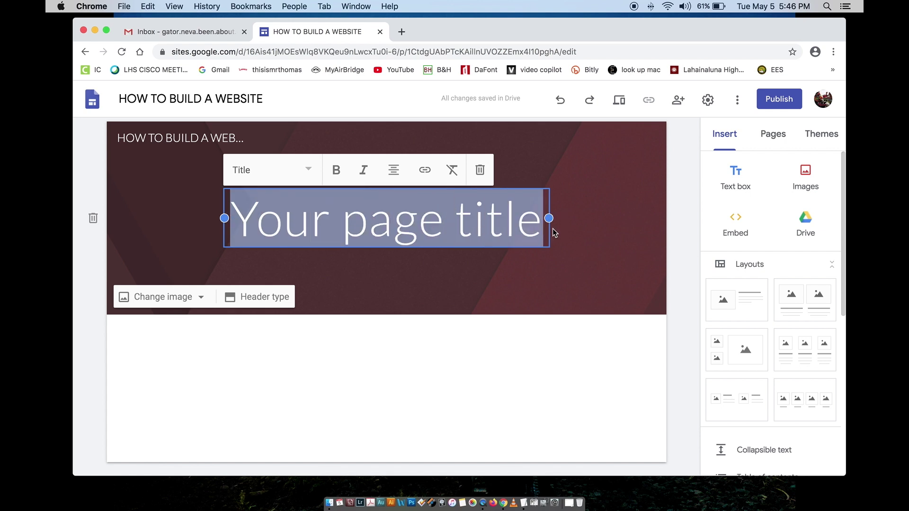
{"action": "type", "text": "How T"}
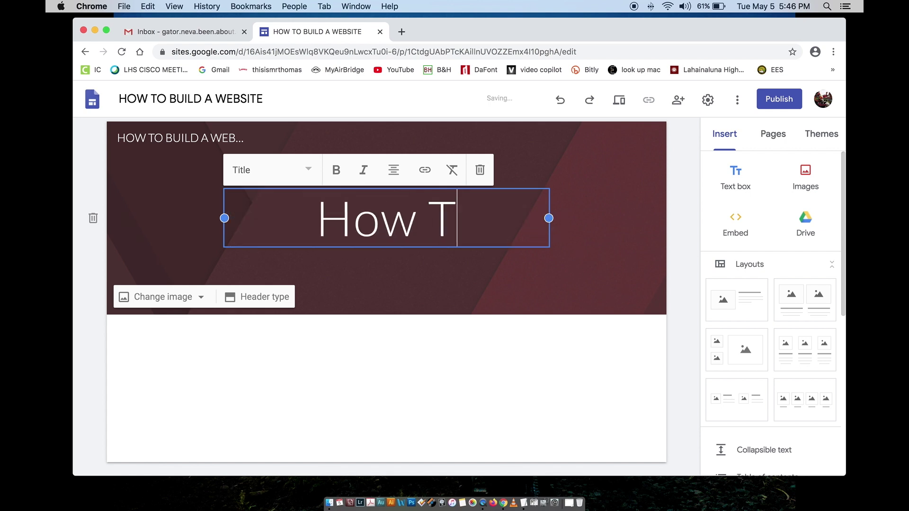
{"action": "type", "text": "o Build"}
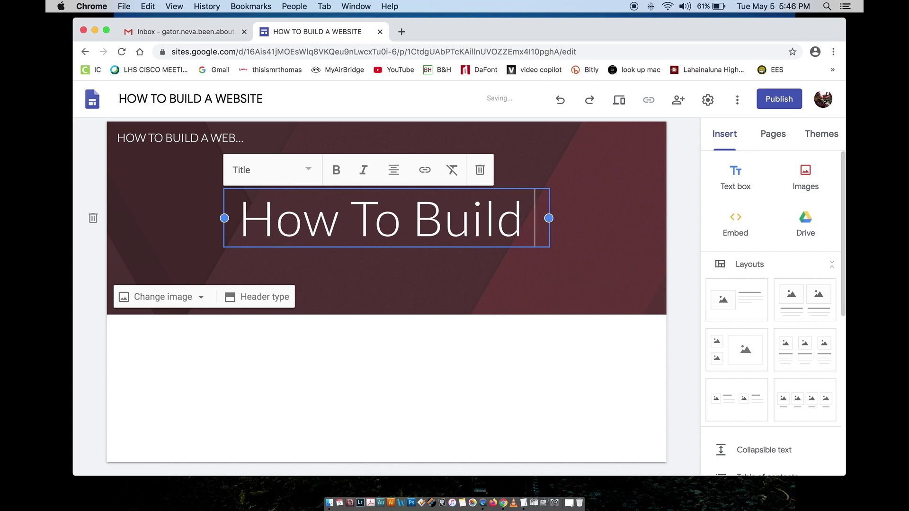
{"action": "type", "text": " a We"}
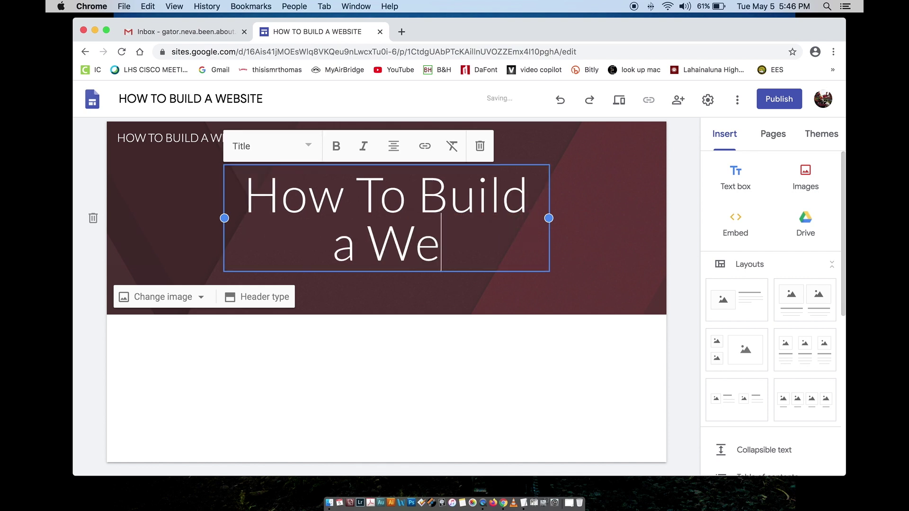
{"action": "type", "text": "bsite"}
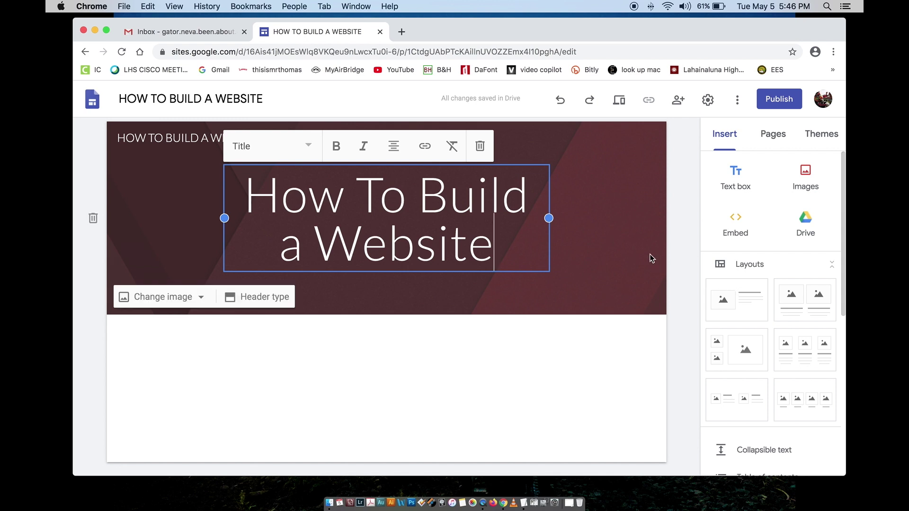
{"action": "left_click", "coordinate": [635, 250]}
Step: Delete the 'How To Build a Website' title text, leaving the title box empty
{"action": "left_click", "coordinate": [503, 228]}
{"action": "left_click_drag", "start_coordinate": [503, 227], "coordinate": [250, 188]}
{"action": "key", "text": "BackSpace"}
{"action": "left_click", "coordinate": [206, 204]}
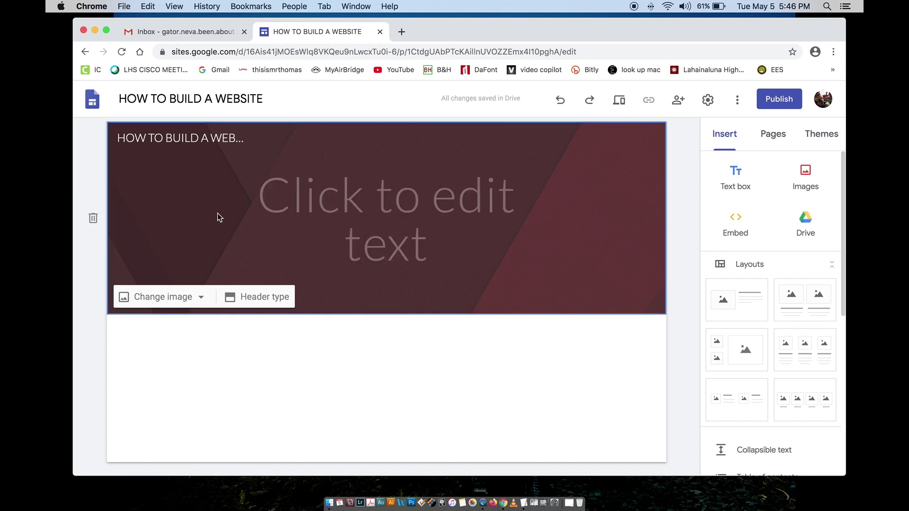
{"action": "mouse_move", "coordinate": [188, 142]}
{"action": "mouse_move", "coordinate": [396, 401]}
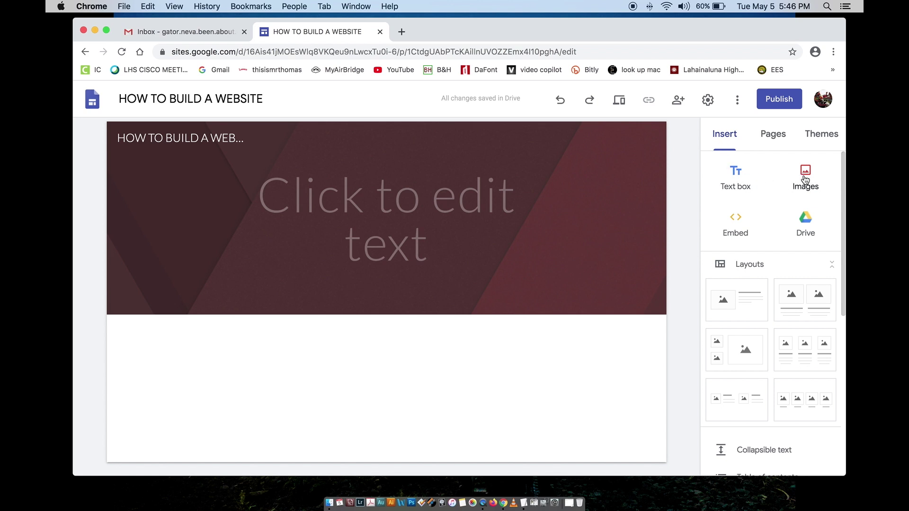
{"action": "scroll", "coordinate": [766, 294], "scroll_direction": "down", "scroll_amount": 3}
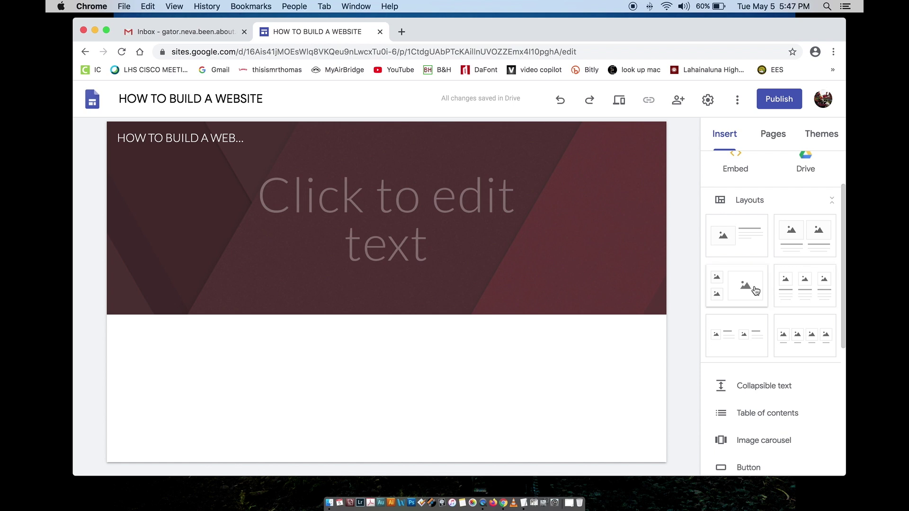
{"action": "scroll", "coordinate": [753, 318], "scroll_direction": "down", "scroll_amount": 3}
{"action": "scroll", "coordinate": [755, 318], "scroll_direction": "down", "scroll_amount": 2}
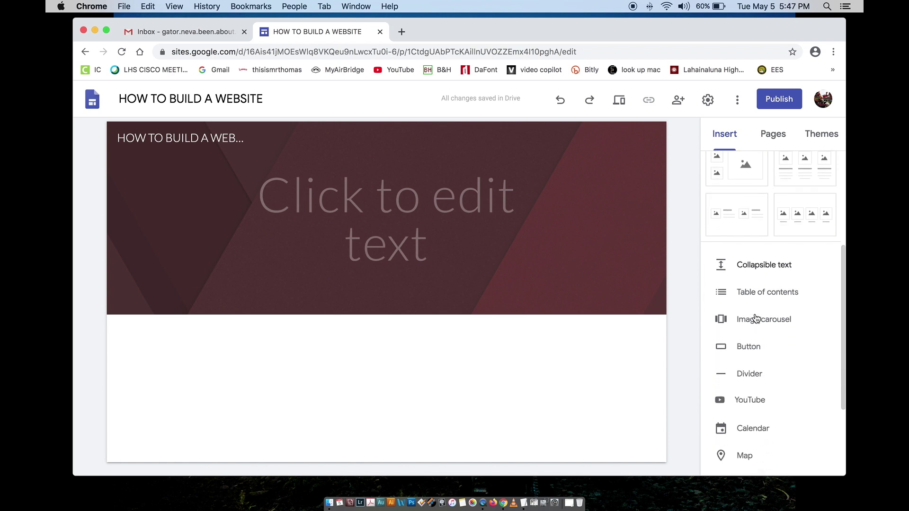
{"action": "scroll", "coordinate": [753, 299], "scroll_direction": "down", "scroll_amount": 1}
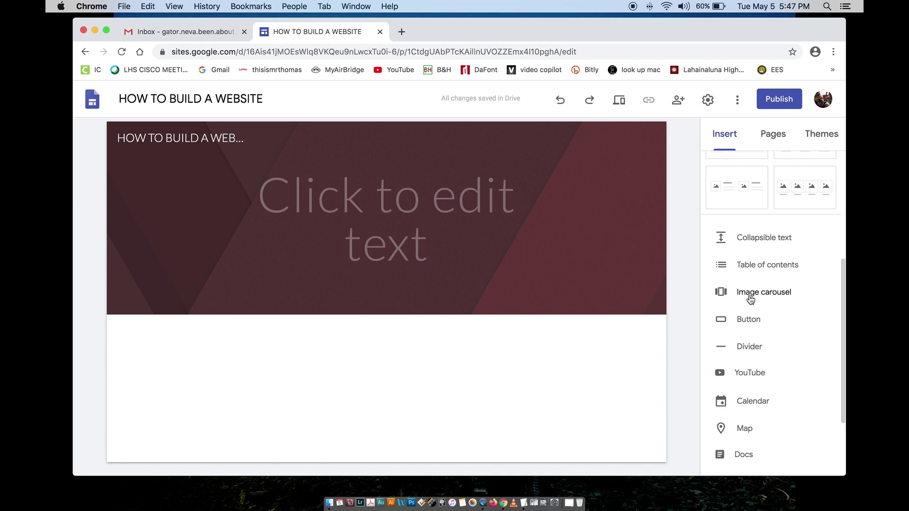
{"action": "scroll", "coordinate": [751, 298], "scroll_direction": "down", "scroll_amount": 2}
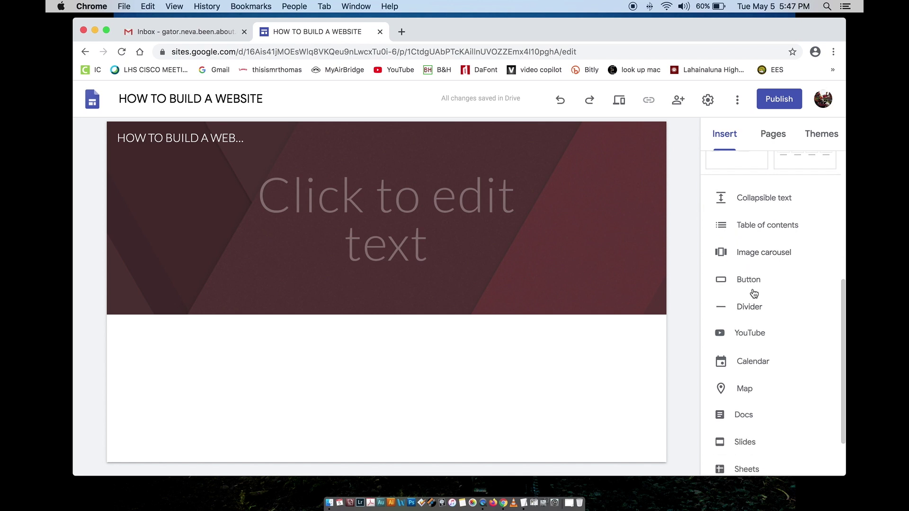
{"action": "scroll", "coordinate": [757, 284], "scroll_direction": "down", "scroll_amount": 1}
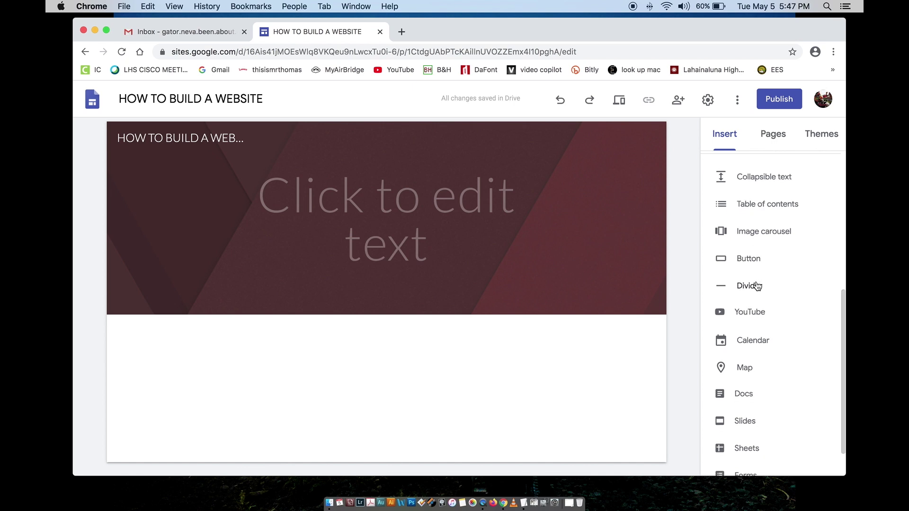
{"action": "scroll", "coordinate": [758, 285], "scroll_direction": "down", "scroll_amount": 2}
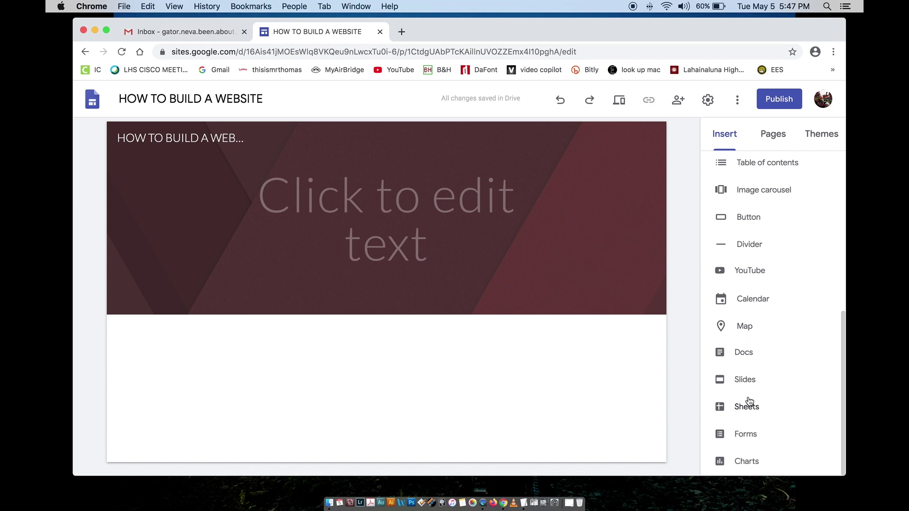
{"action": "scroll", "coordinate": [779, 250], "scroll_direction": "up", "scroll_amount": 7}
{"action": "left_click", "coordinate": [737, 184]}
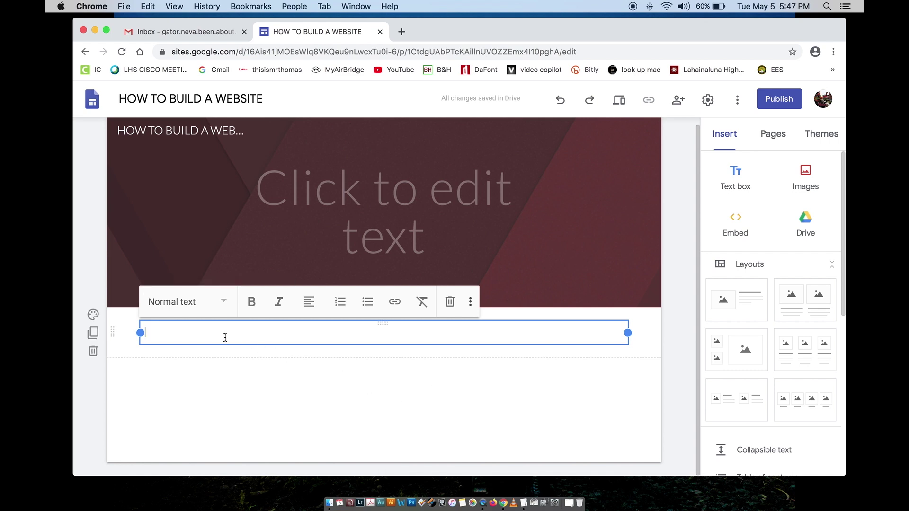
{"action": "type", "text": "welcome"}
{"action": "key", "text": "Return"}
{"action": "key", "text": "Return"}
{"action": "type", "text": "wel"}
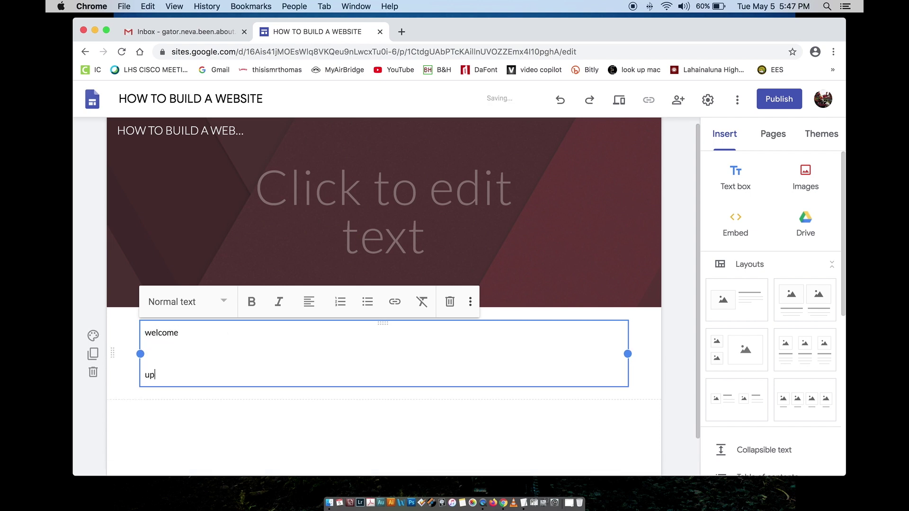
{"action": "key", "text": "BackSpace"}
{"action": "key", "text": "BackSpace"}
{"action": "key", "text": "BackSpace"}
{"action": "type", "text": "you have arrived at the HOW TO BUILD A WEBSITE"}
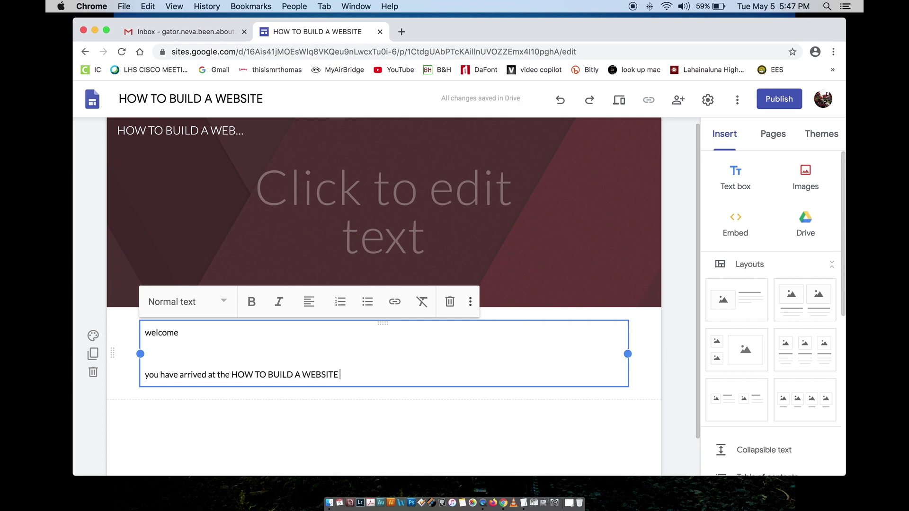
{"action": "type", "text": " home page. you "}
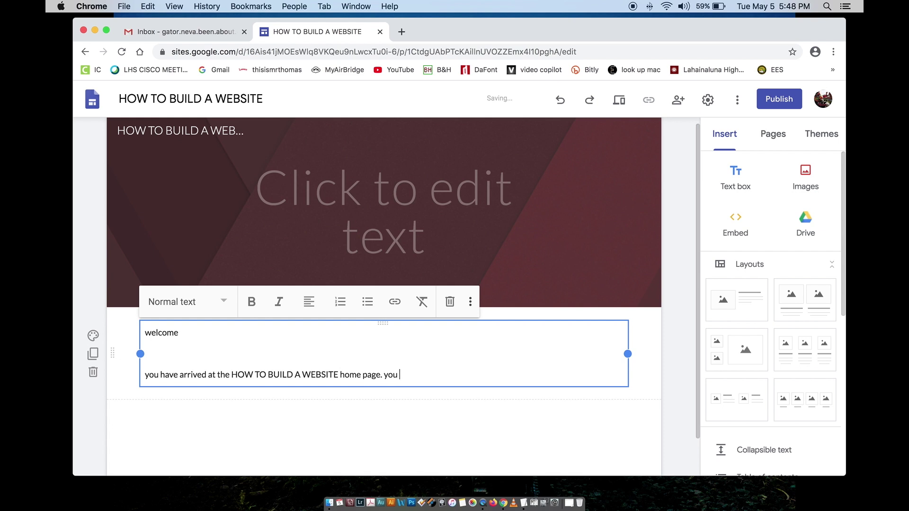
{"action": "type", "text": "are winning."}
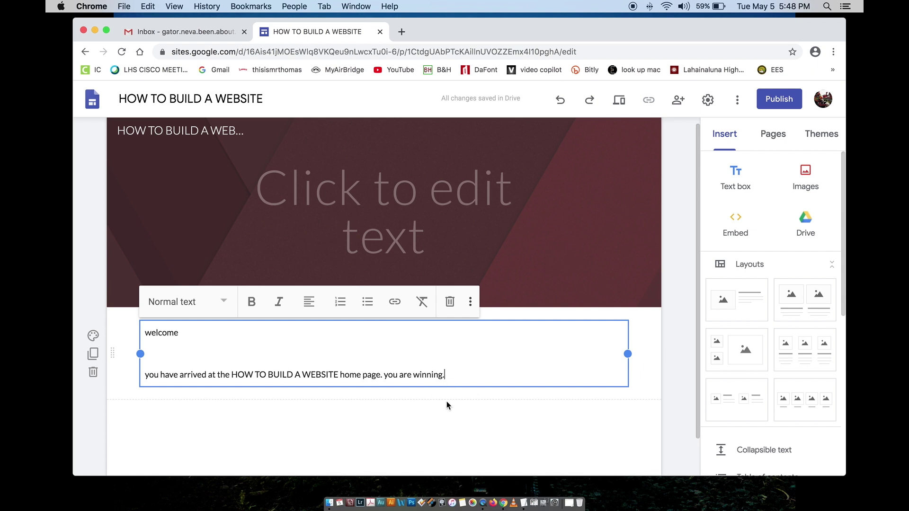
{"action": "left_click", "coordinate": [424, 409]}
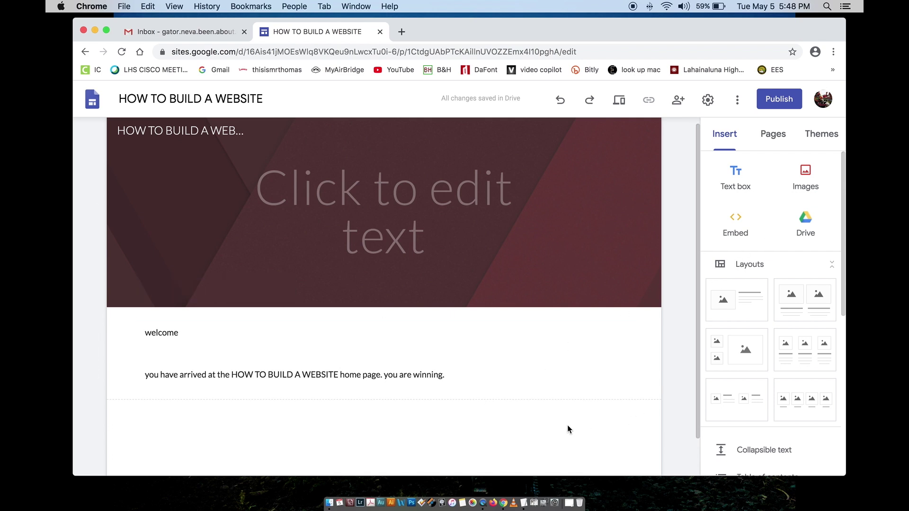
Step: From the Insert panel's Images menu, choose Upload to open the computer's file dialog
{"action": "scroll", "coordinate": [735, 350], "scroll_direction": "down", "scroll_amount": 5}
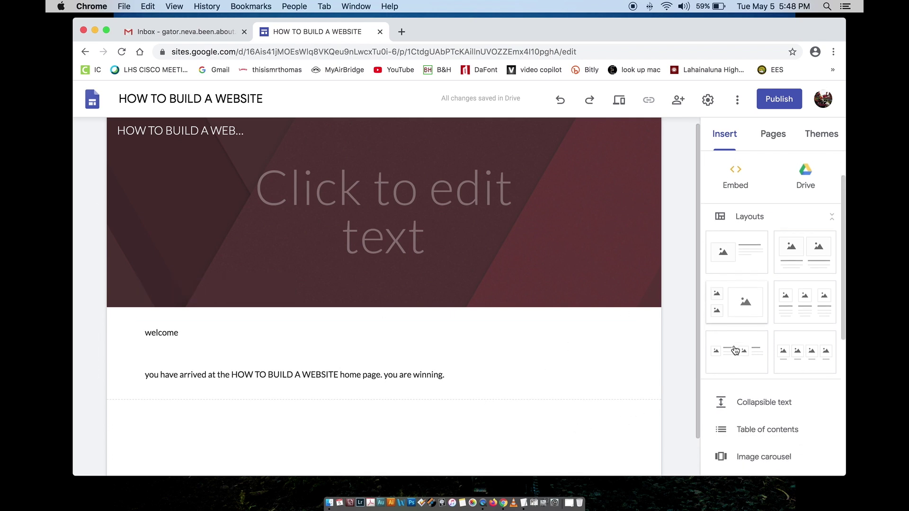
{"action": "scroll", "coordinate": [735, 350], "scroll_direction": "up", "scroll_amount": 4}
{"action": "scroll", "coordinate": [735, 350], "scroll_direction": "up", "scroll_amount": 1}
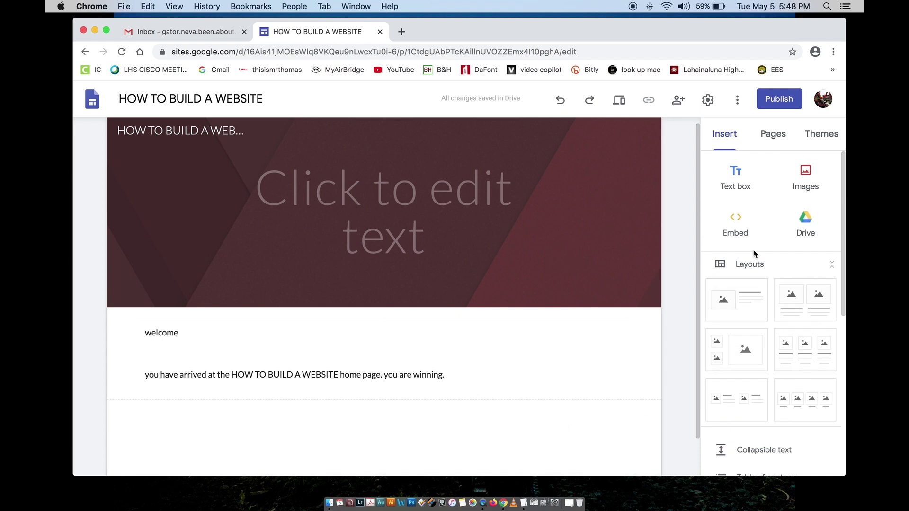
{"action": "left_click", "coordinate": [795, 183]}
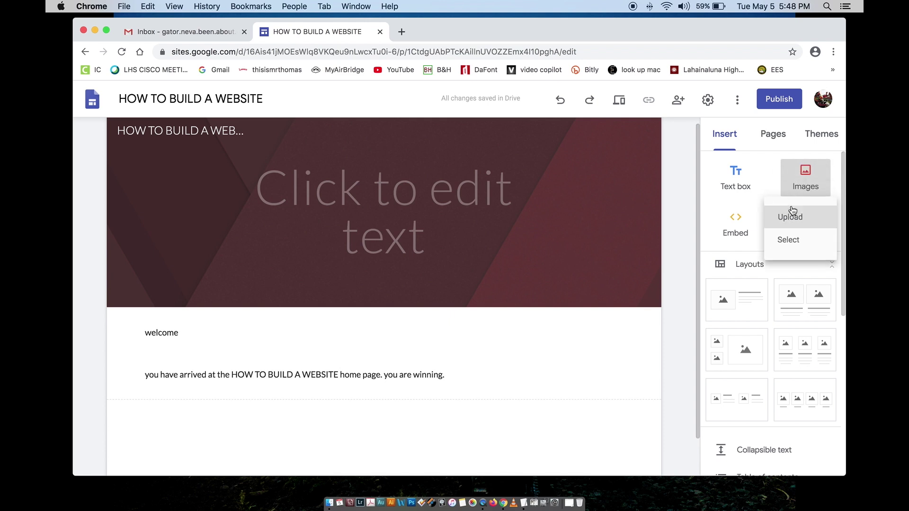
{"action": "left_click", "coordinate": [795, 188]}
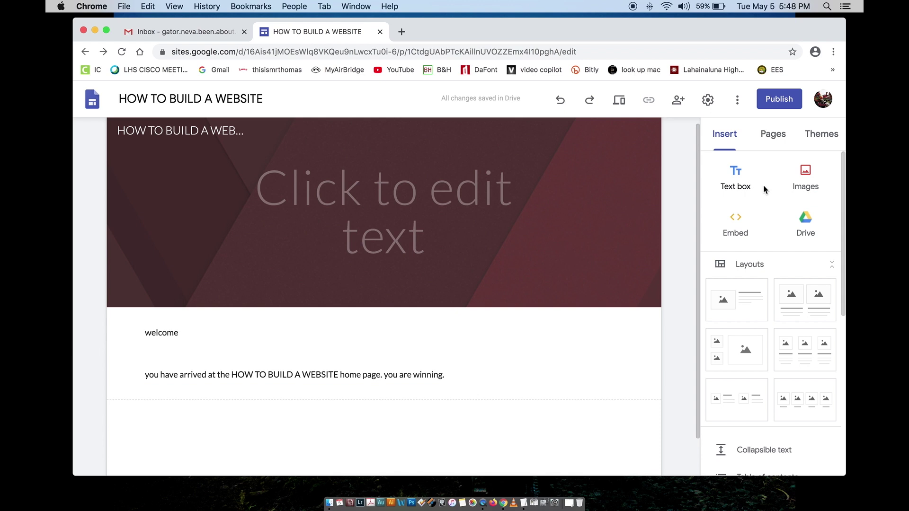
{"action": "left_click", "coordinate": [800, 177]}
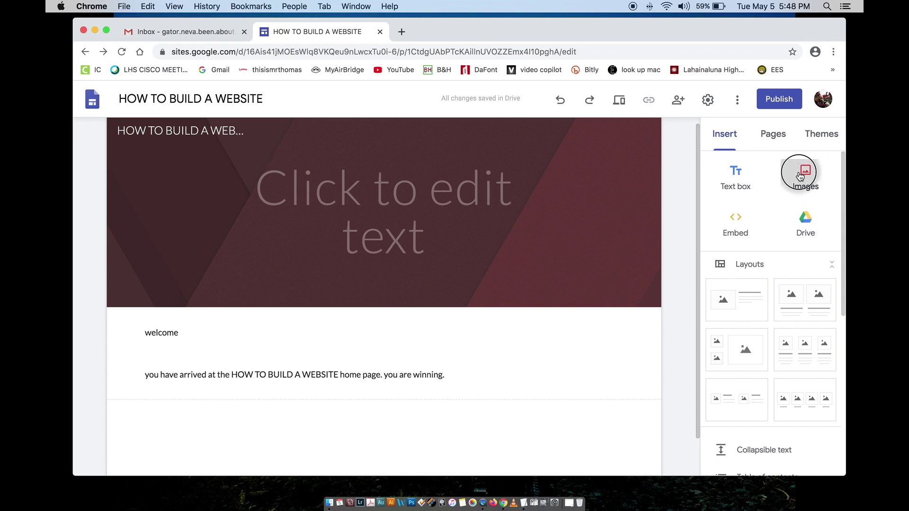
{"action": "left_click", "coordinate": [787, 218]}
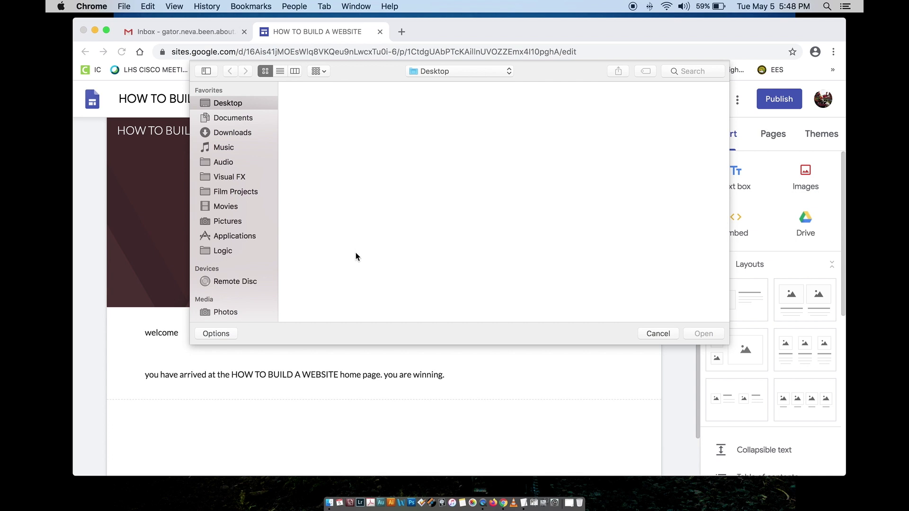
Step: Insert IMG_4086.JPG from Pictures > irie as an image section below the welcome text
{"action": "left_click", "coordinate": [231, 221]}
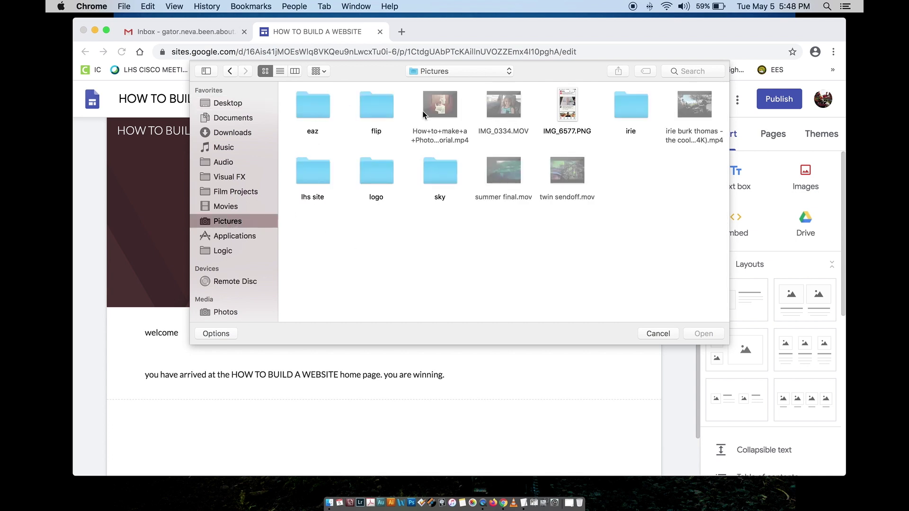
{"action": "left_click", "coordinate": [618, 102]}
{"action": "double_click", "coordinate": [618, 102]}
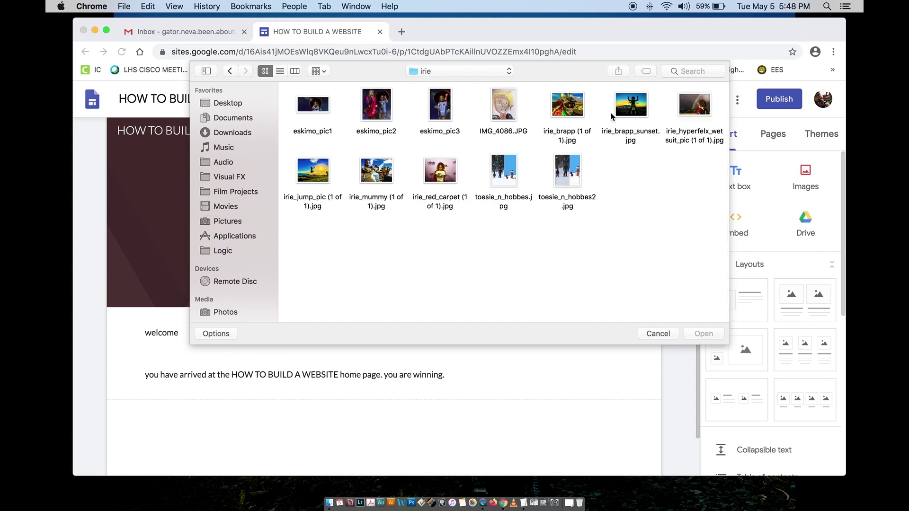
{"action": "left_click", "coordinate": [503, 107]}
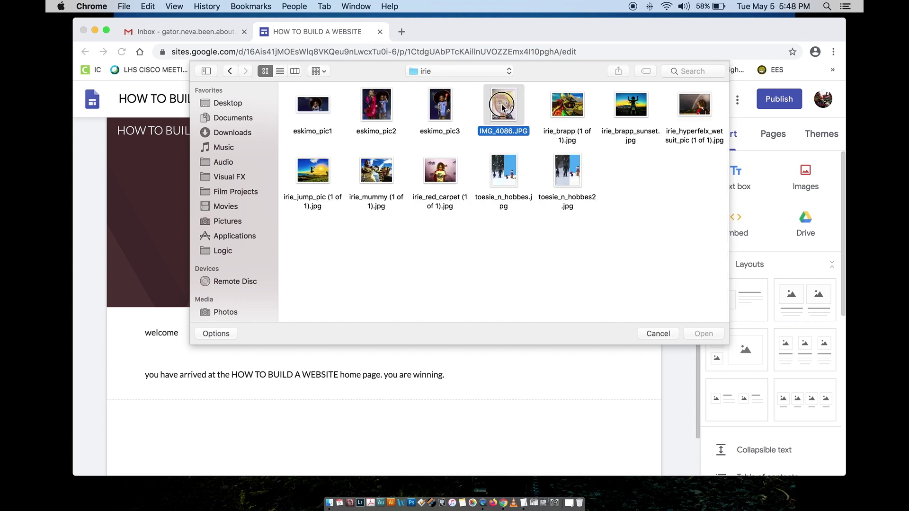
{"action": "left_click", "coordinate": [703, 334]}
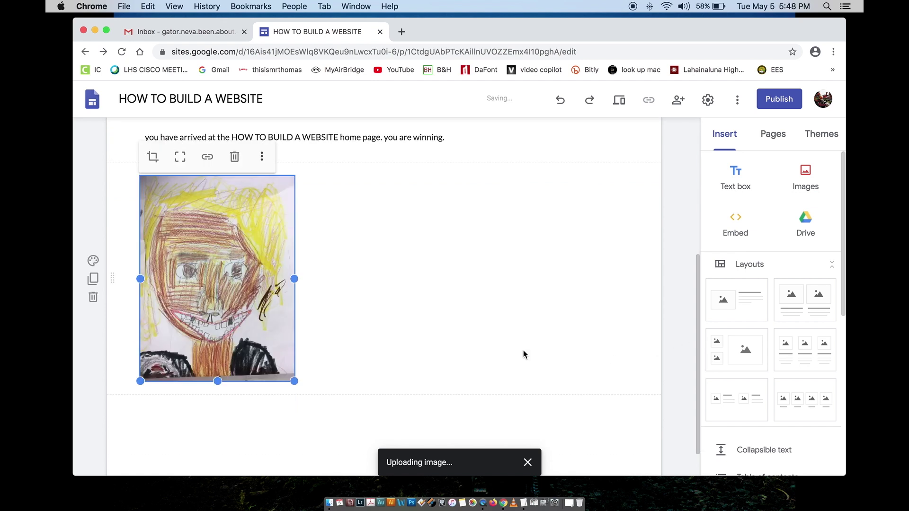
{"action": "left_click", "coordinate": [396, 322]}
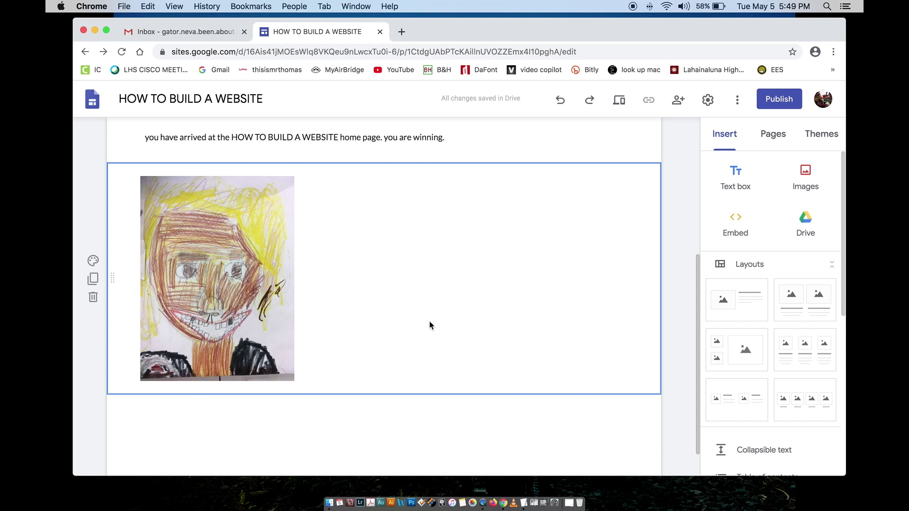
{"action": "left_click", "coordinate": [322, 415]}
Step: Add a text box reading 'this is a self portrait created by my darling son', fixing portroit
{"action": "left_click", "coordinate": [353, 286]}
{"action": "left_click", "coordinate": [733, 176]}
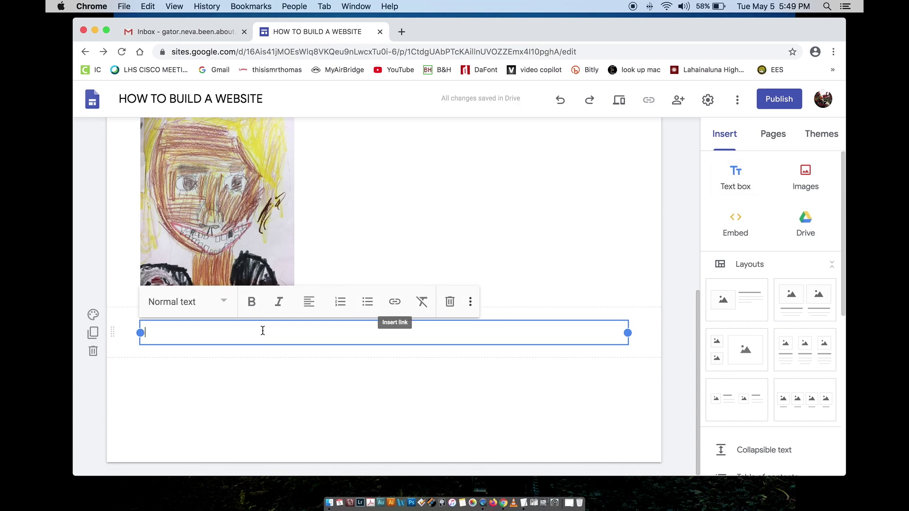
{"action": "type", "text": "this is a self portroi"}
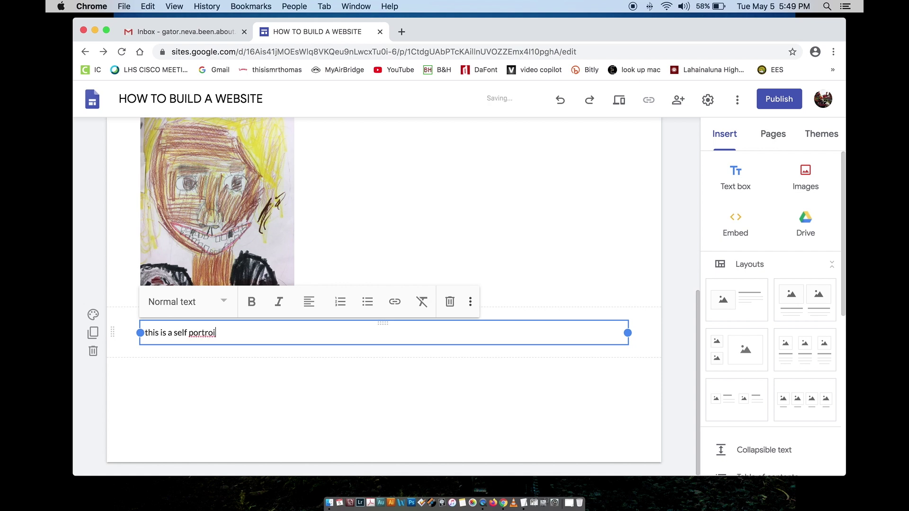
{"action": "type", "text": "t of"}
{"action": "key", "text": "BackSpace"}
{"action": "key", "text": "BackSpace"}
{"action": "key", "text": "BackSpace"}
{"action": "type", "text": "created by my darling son."}
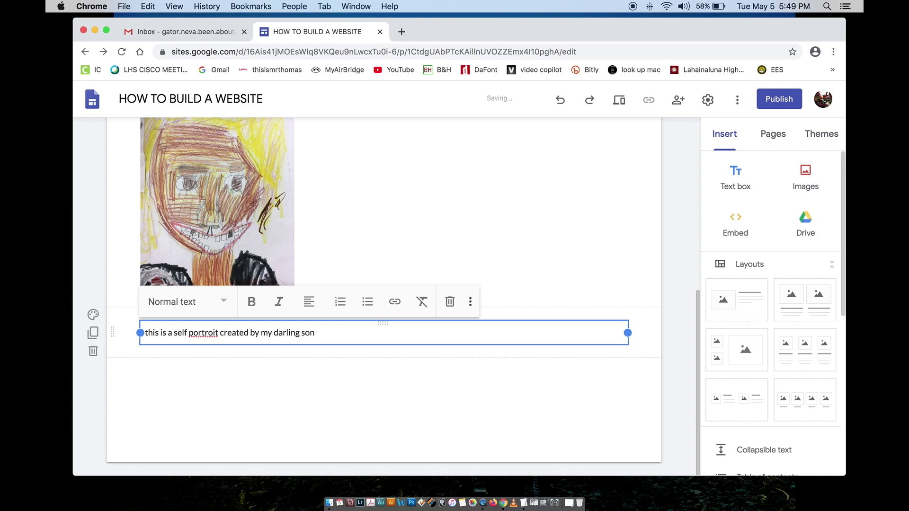
{"action": "right_click", "coordinate": [204, 334]}
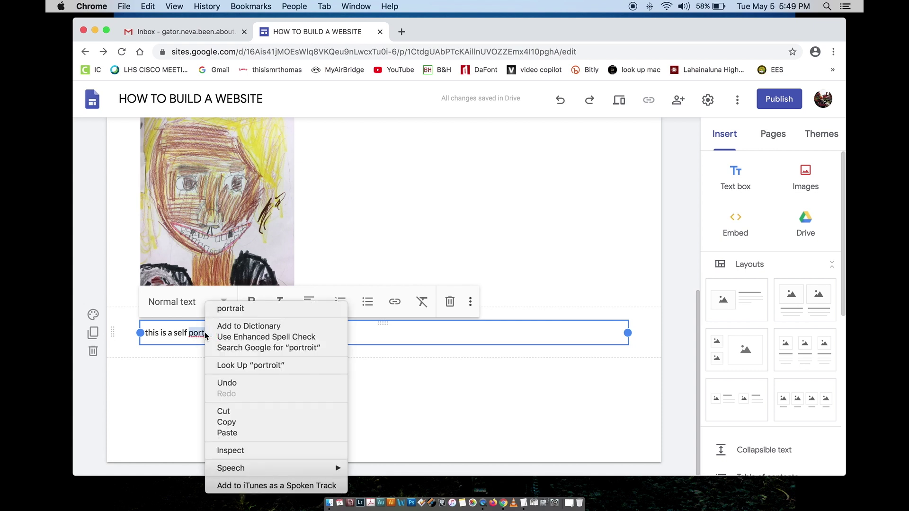
{"action": "left_click", "coordinate": [231, 308]}
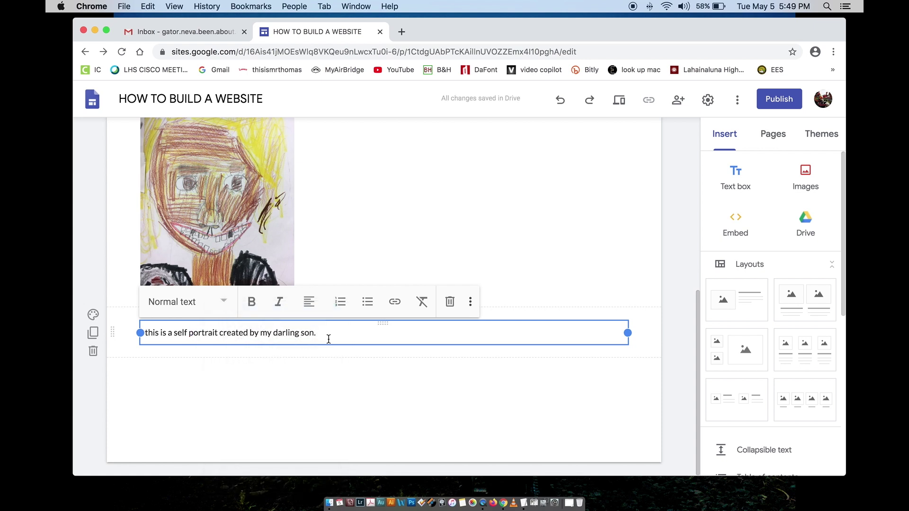
Step: Drag the caption box up toward the drawing
{"action": "left_click", "coordinate": [310, 353]}
{"action": "left_click", "coordinate": [285, 332]}
{"action": "left_click_drag", "start_coordinate": [384, 323], "coordinate": [349, 328]}
Step: Move the crayon drawing into the right-hand column of the section
{"action": "left_click", "coordinate": [239, 242]}
{"action": "scroll", "coordinate": [238, 242], "scroll_direction": "up", "scroll_amount": 5}
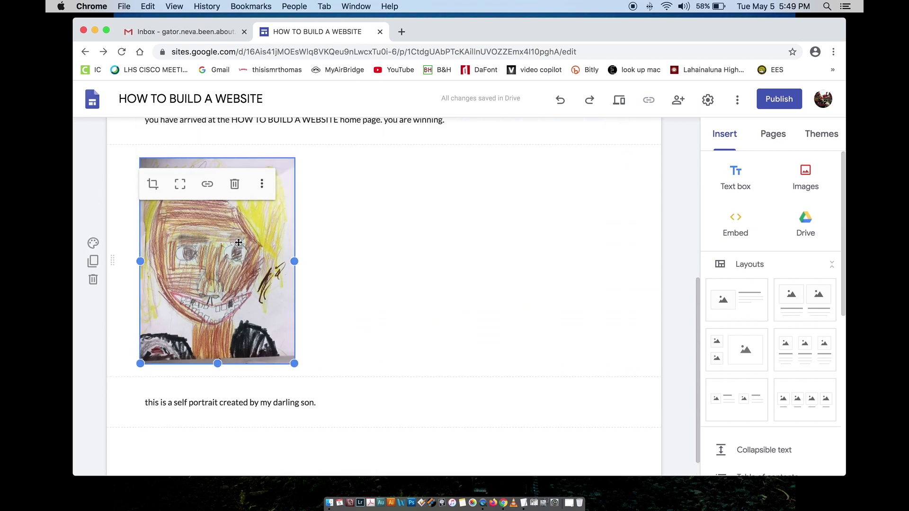
{"action": "mouse_move", "coordinate": [232, 329]}
{"action": "left_mouse_down"}
{"action": "mouse_move", "coordinate": [345, 324]}
{"action": "mouse_move", "coordinate": [238, 323]}
{"action": "left_mouse_up"}
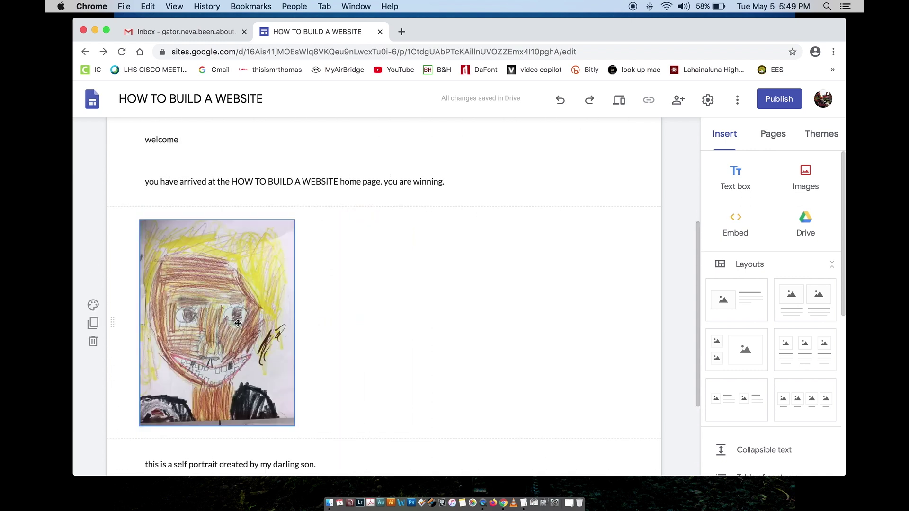
{"action": "scroll", "coordinate": [238, 323], "scroll_direction": "up", "scroll_amount": 5}
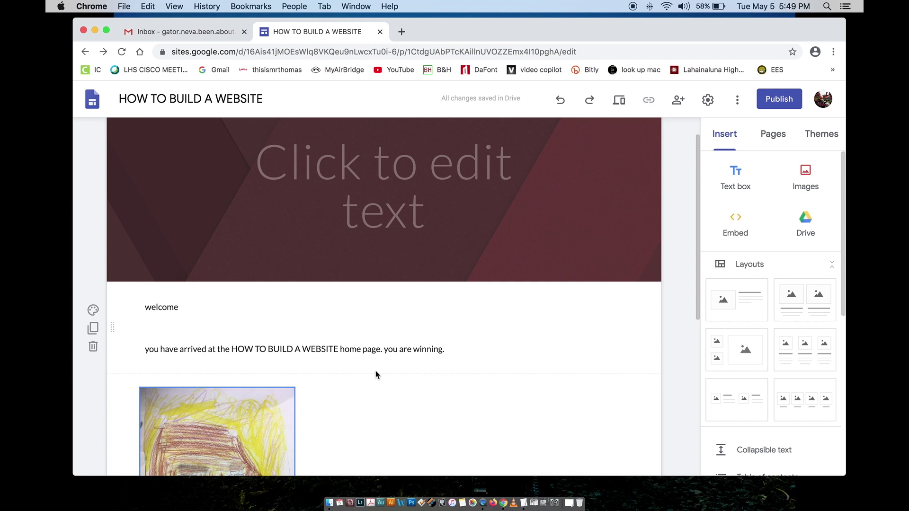
{"action": "scroll", "coordinate": [377, 374], "scroll_direction": "down", "scroll_amount": 3}
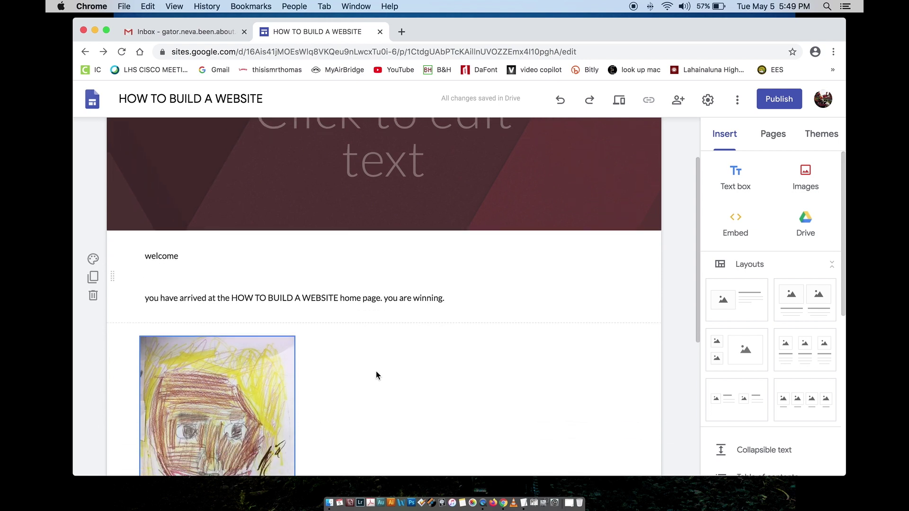
{"action": "scroll", "coordinate": [376, 375], "scroll_direction": "down", "scroll_amount": 3}
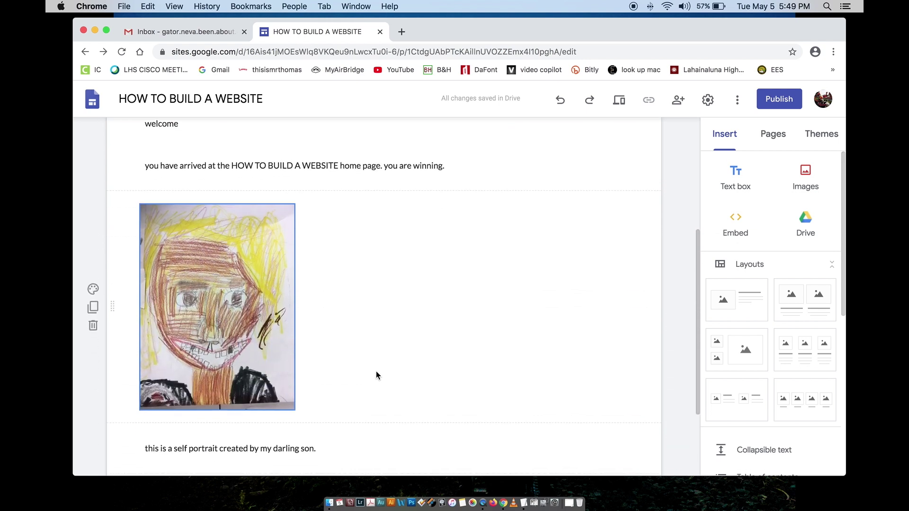
{"action": "scroll", "coordinate": [376, 371], "scroll_direction": "up", "scroll_amount": 5}
{"action": "scroll", "coordinate": [376, 370], "scroll_direction": "down", "scroll_amount": 5}
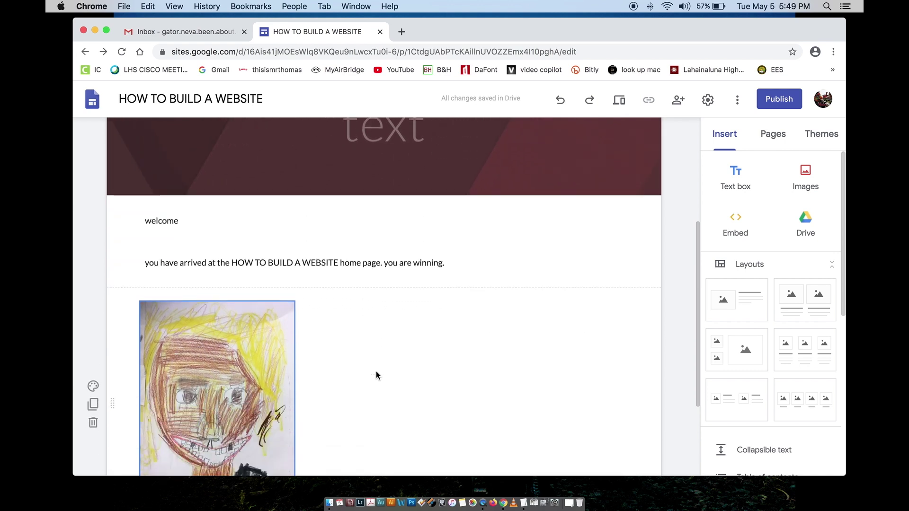
{"action": "scroll", "coordinate": [376, 372], "scroll_direction": "down", "scroll_amount": 1}
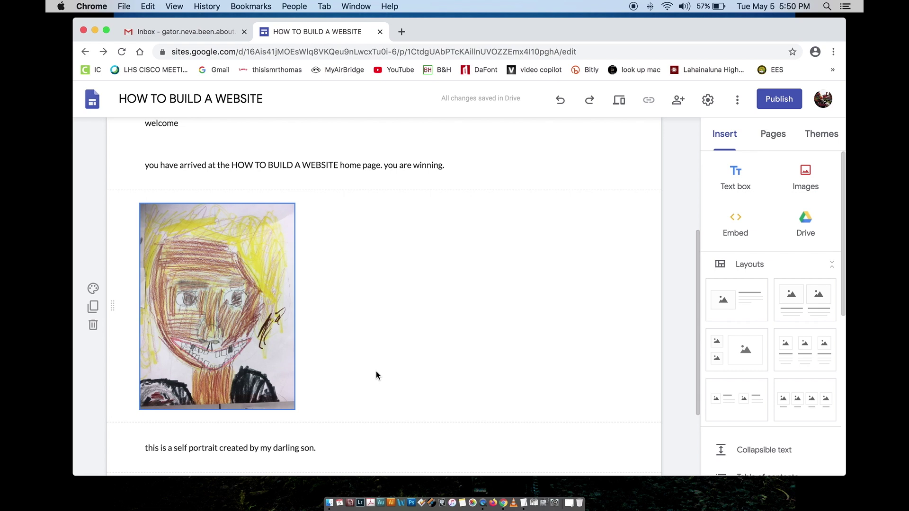
{"action": "left_click_drag", "start_coordinate": [216, 291], "coordinate": [556, 273]}
Step: Place the caption text box in the left column beside the drawing
{"action": "scroll", "coordinate": [426, 317], "scroll_direction": "down", "scroll_amount": 3}
{"action": "left_click", "coordinate": [318, 360]}
{"action": "left_click_drag", "start_coordinate": [382, 345], "coordinate": [317, 240]}
{"action": "scroll", "coordinate": [317, 289], "scroll_direction": "up", "scroll_amount": 3}
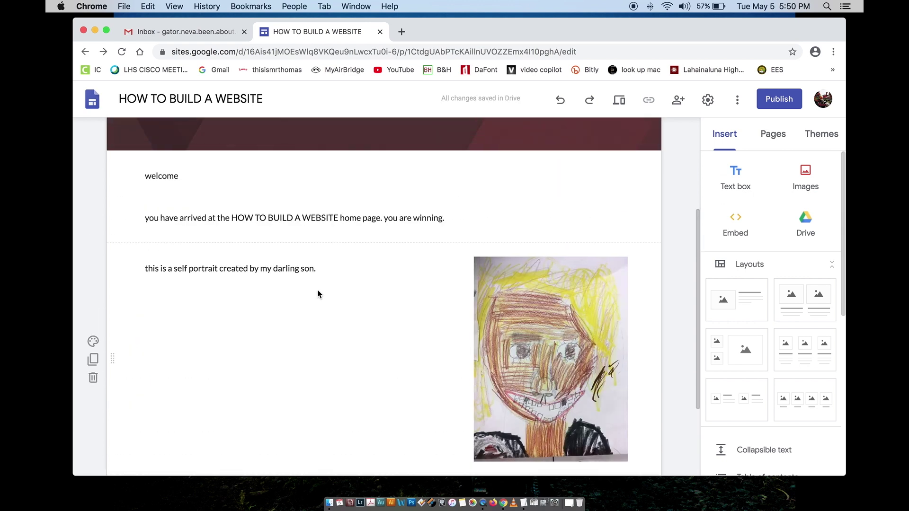
{"action": "left_click", "coordinate": [341, 264]}
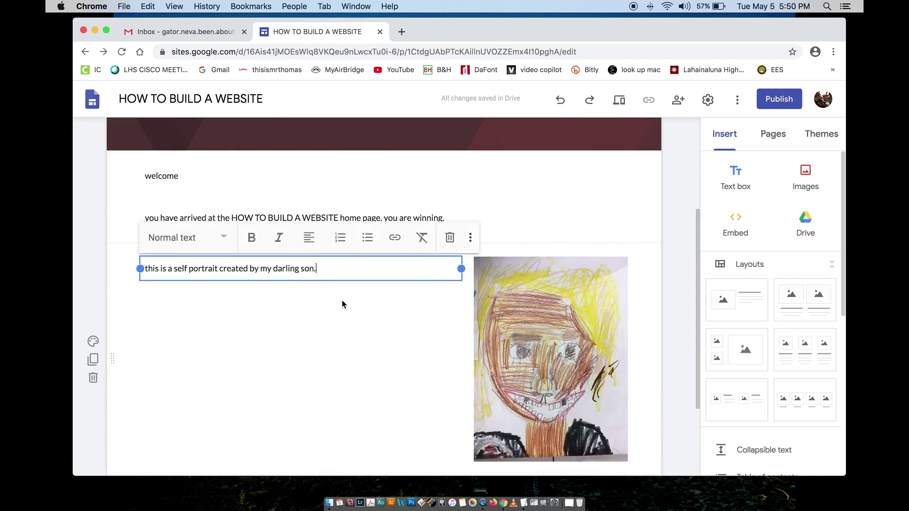
{"action": "scroll", "coordinate": [398, 353], "scroll_direction": "down", "scroll_amount": 2}
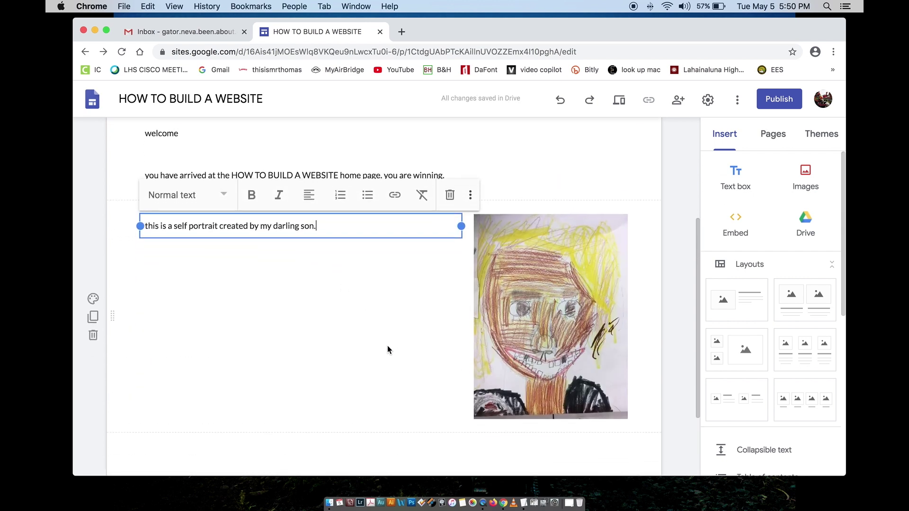
{"action": "left_click", "coordinate": [368, 433]}
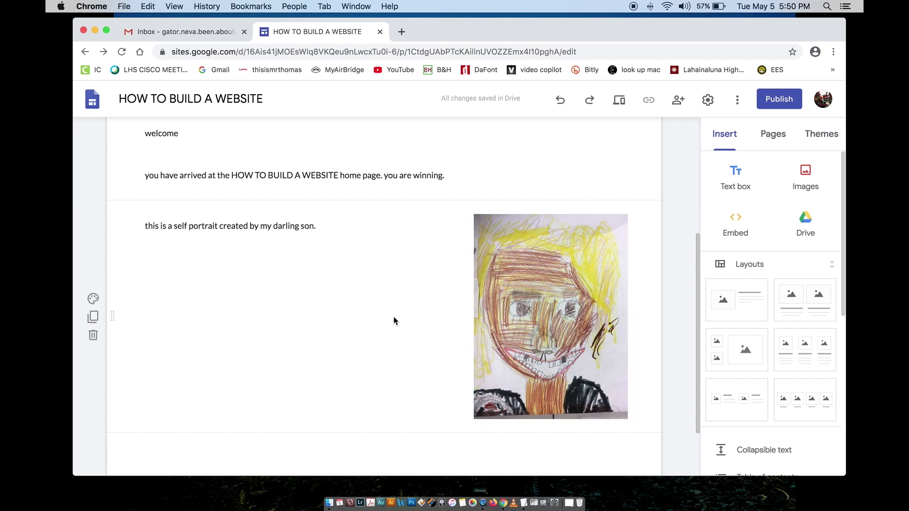
{"action": "scroll", "coordinate": [393, 318], "scroll_direction": "up", "scroll_amount": 3}
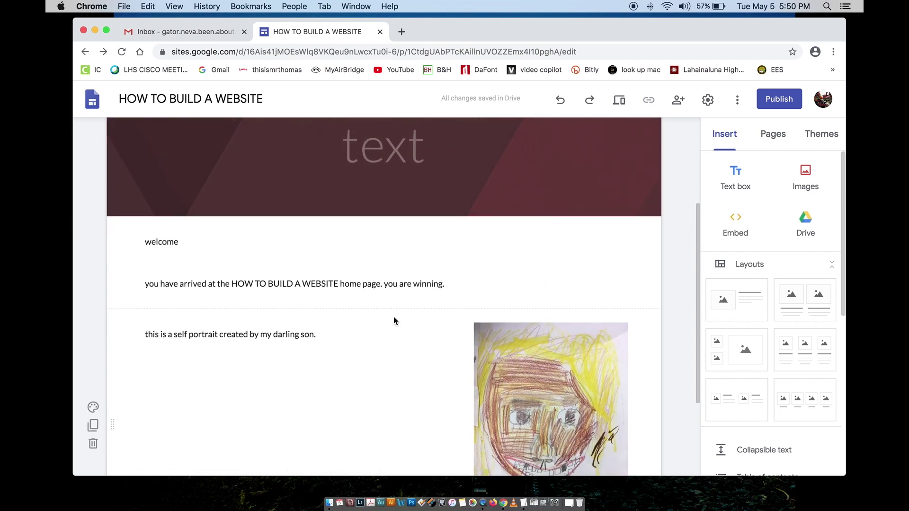
{"action": "scroll", "coordinate": [394, 317], "scroll_direction": "down", "scroll_amount": 3}
{"action": "scroll", "coordinate": [393, 317], "scroll_direction": "down", "scroll_amount": 2}
{"action": "scroll", "coordinate": [394, 317], "scroll_direction": "up", "scroll_amount": 6}
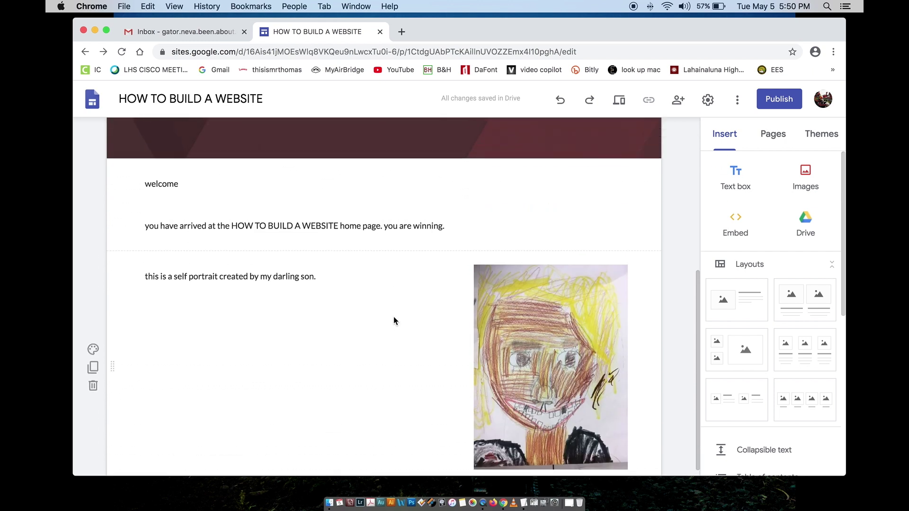
{"action": "mouse_move", "coordinate": [345, 311]}
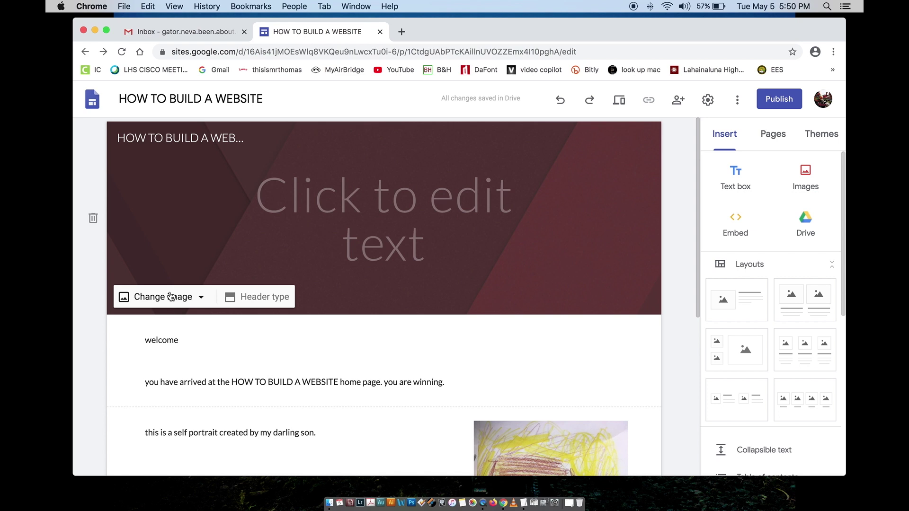
Step: Upload school for the gifted.jpg from Pictures > lhs site as the header background image
{"action": "left_click", "coordinate": [171, 296]}
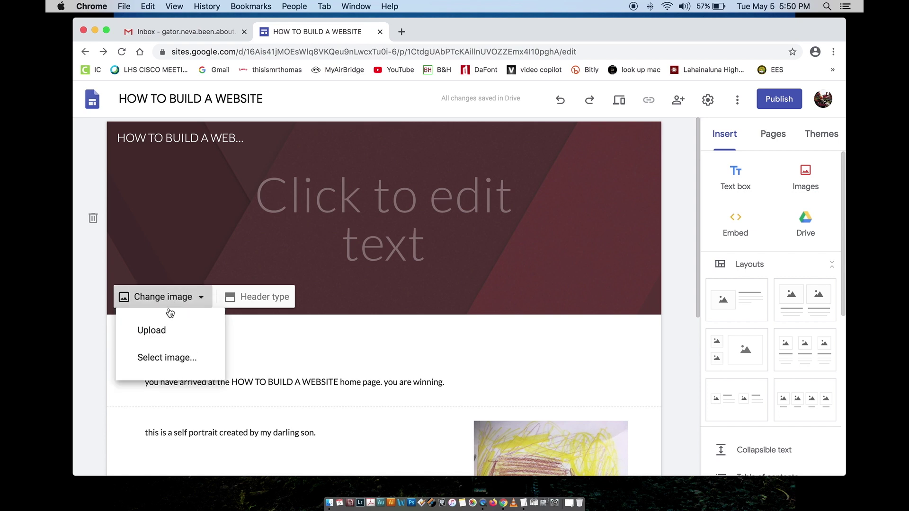
{"action": "left_click", "coordinate": [163, 331]}
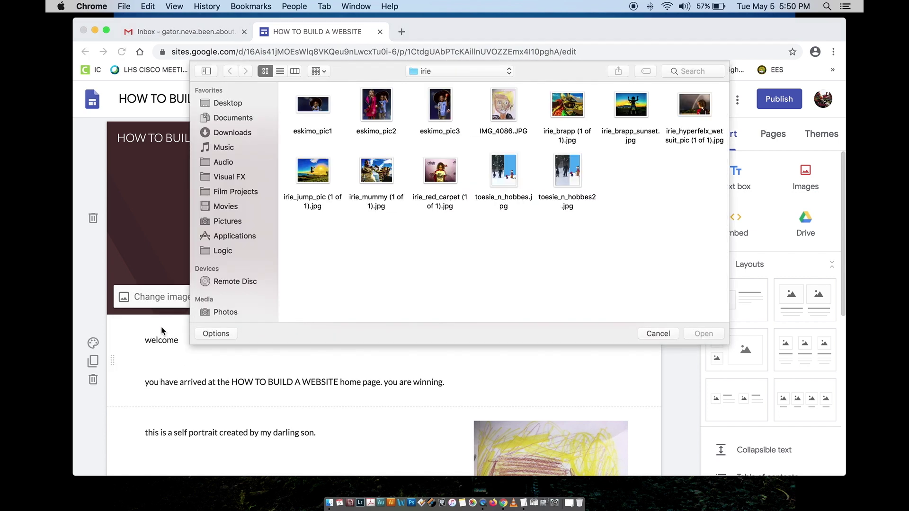
{"action": "left_click", "coordinate": [228, 104]}
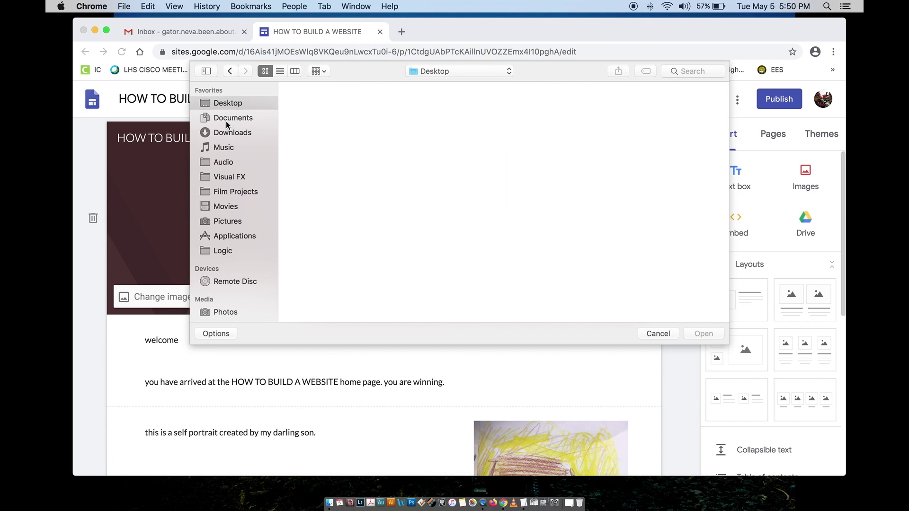
{"action": "left_click", "coordinate": [226, 223]}
{"action": "left_click", "coordinate": [311, 183]}
{"action": "double_click", "coordinate": [311, 182]}
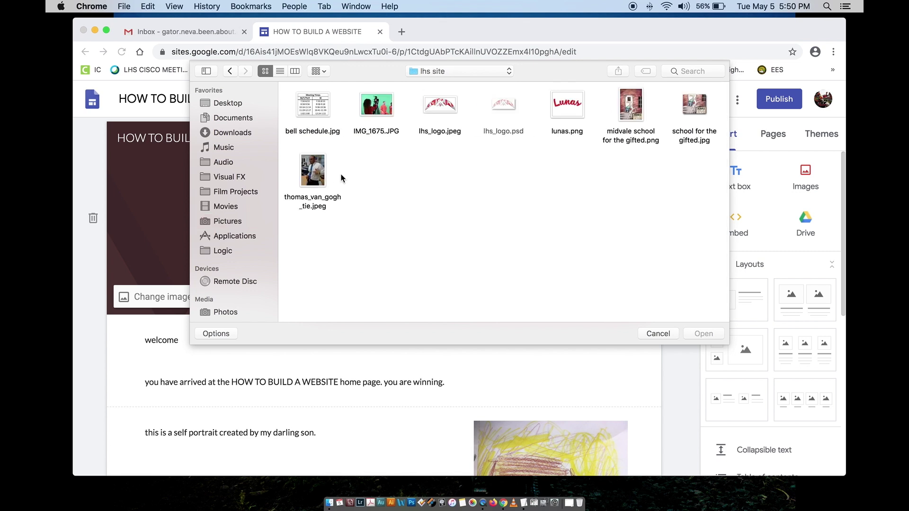
{"action": "left_click", "coordinate": [688, 105]}
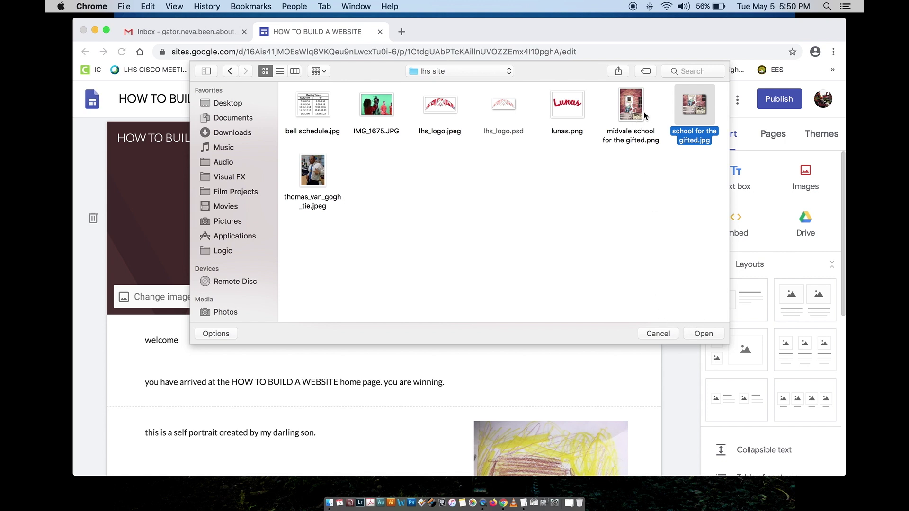
{"action": "left_click", "coordinate": [691, 334]}
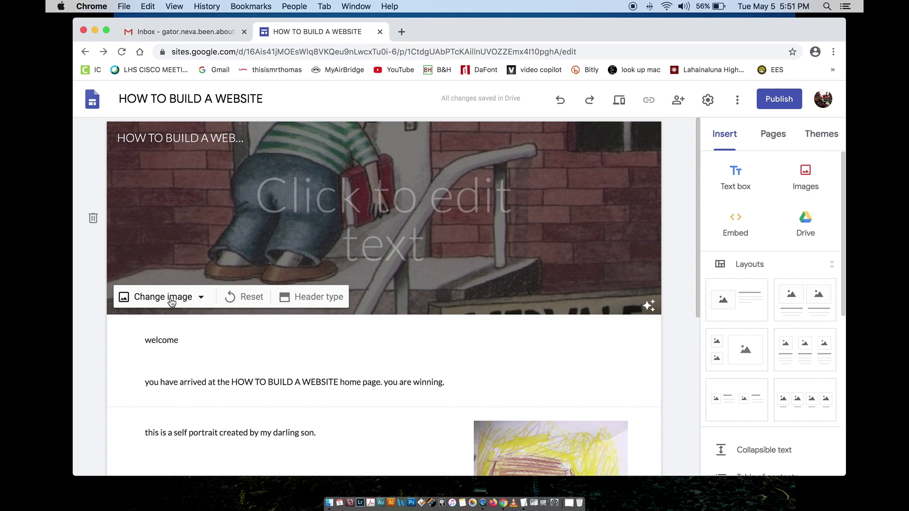
Step: Set the header type to Cover so the image fills the full page height
{"action": "left_click", "coordinate": [299, 298]}
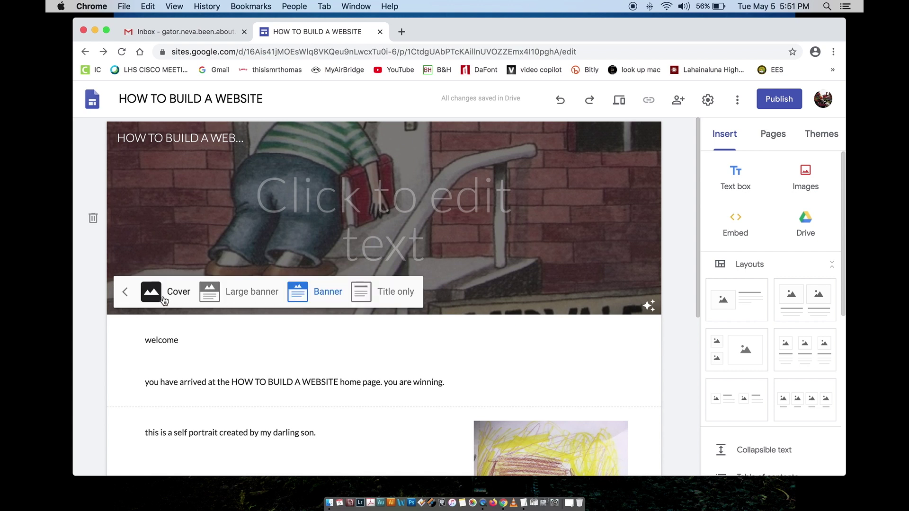
{"action": "left_click", "coordinate": [161, 298]}
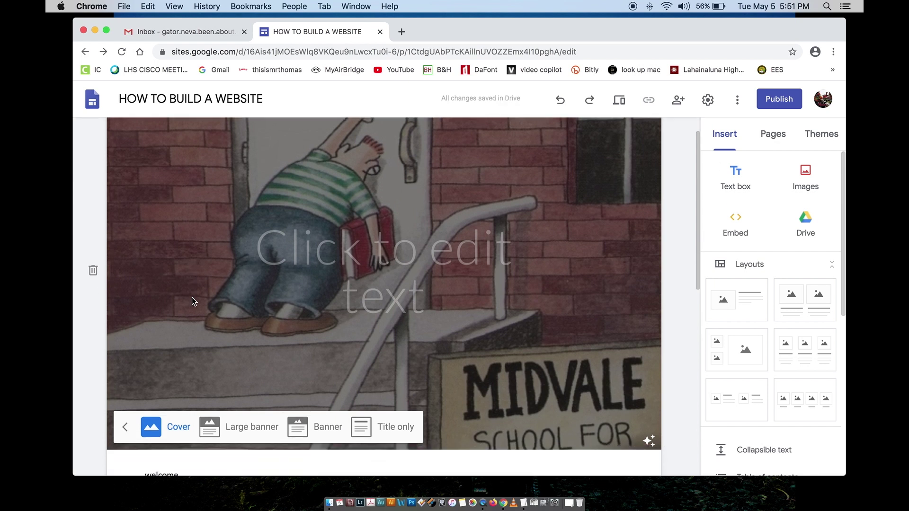
{"action": "scroll", "coordinate": [192, 298], "scroll_direction": "up", "scroll_amount": 2}
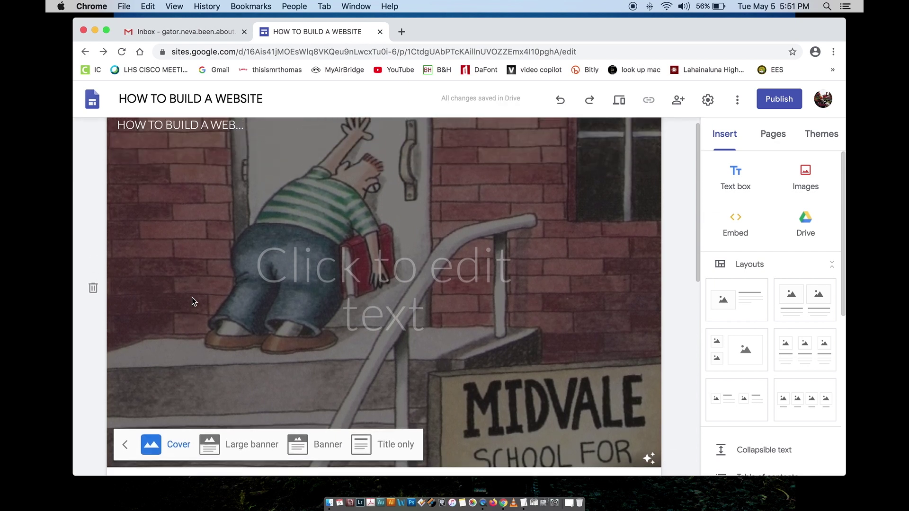
{"action": "left_click", "coordinate": [393, 443]}
{"action": "left_click", "coordinate": [254, 239]}
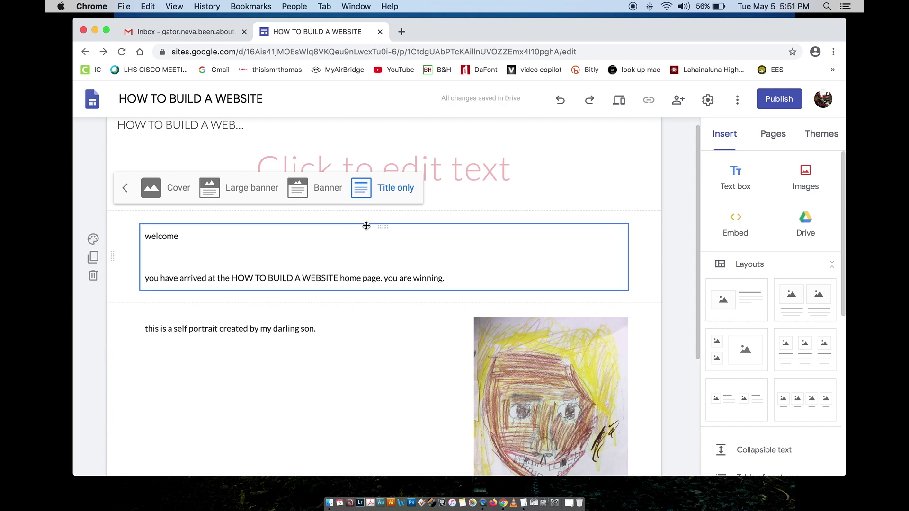
{"action": "scroll", "coordinate": [367, 227], "scroll_direction": "up", "scroll_amount": 1}
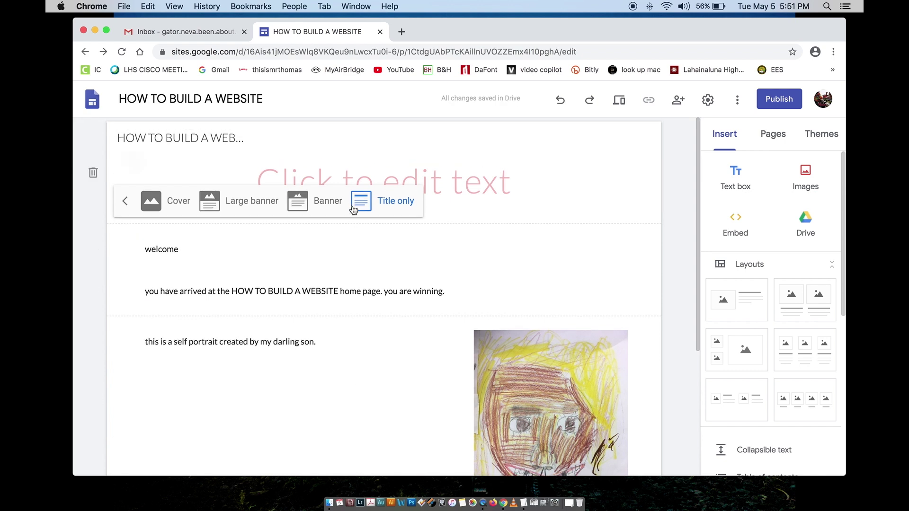
{"action": "left_click", "coordinate": [144, 208]}
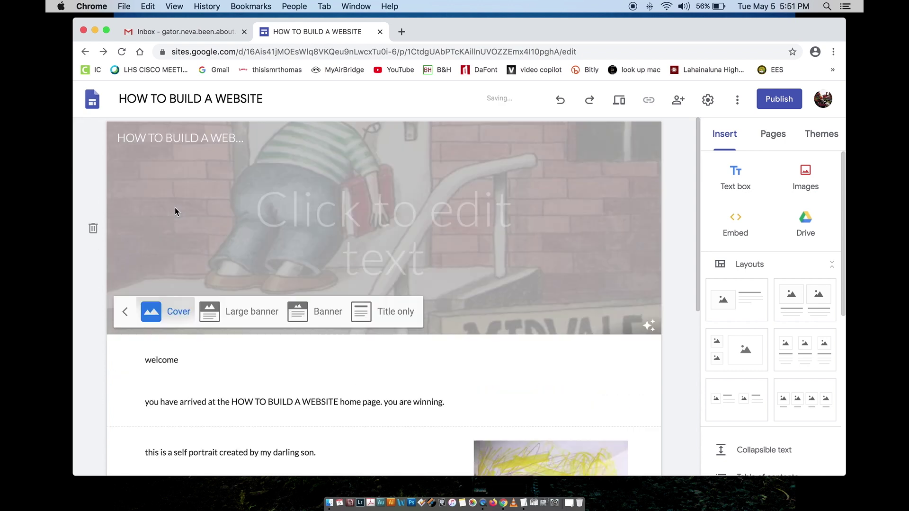
Step: Turn off Adjust for readability so the cover image shows undimmed
{"action": "scroll", "coordinate": [544, 358], "scroll_direction": "down", "scroll_amount": 1}
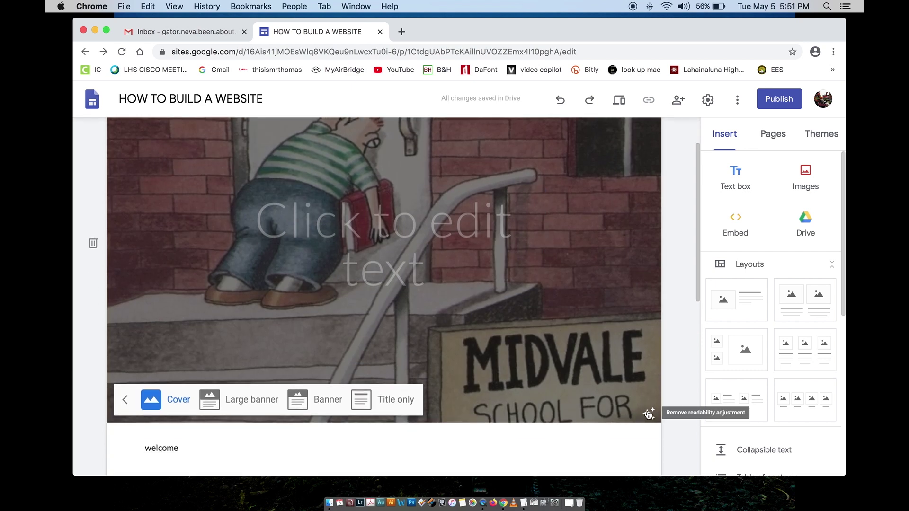
{"action": "left_click", "coordinate": [649, 414]}
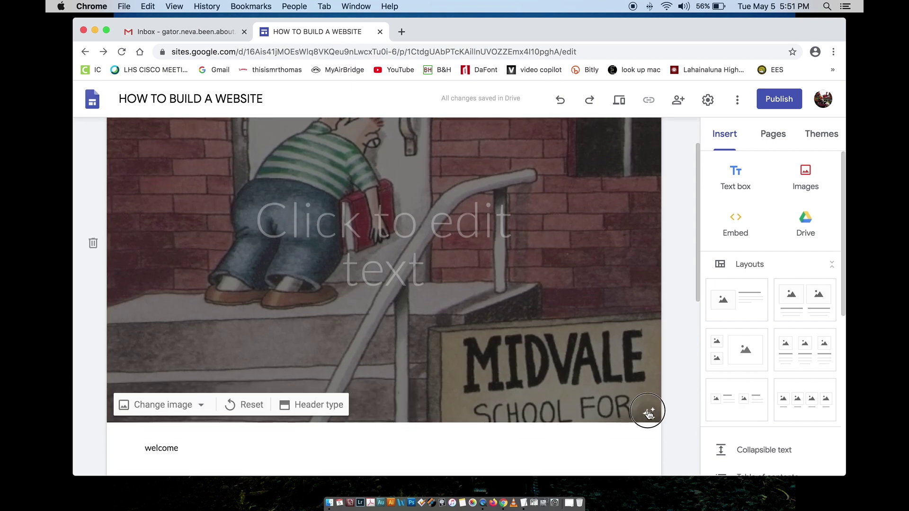
{"action": "scroll", "coordinate": [591, 397], "scroll_direction": "up", "scroll_amount": 1}
{"action": "scroll", "coordinate": [592, 396], "scroll_direction": "down", "scroll_amount": 1}
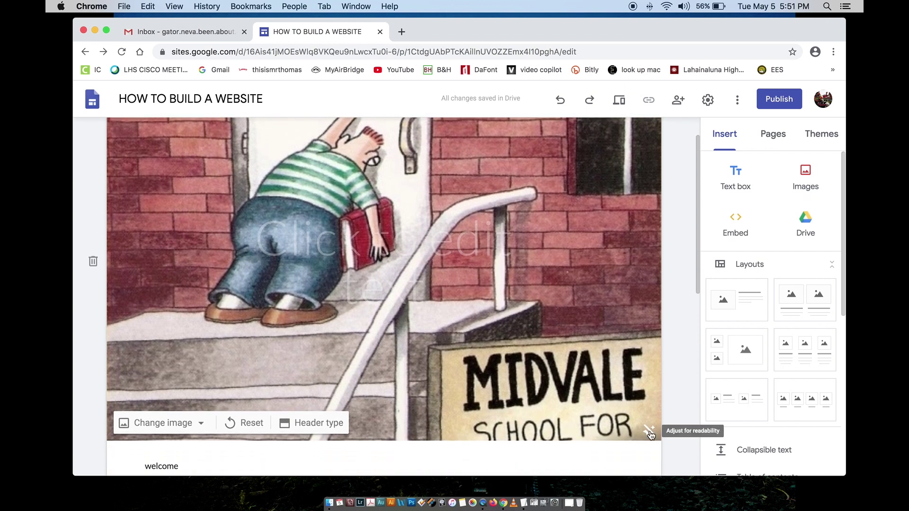
{"action": "left_click", "coordinate": [649, 432]}
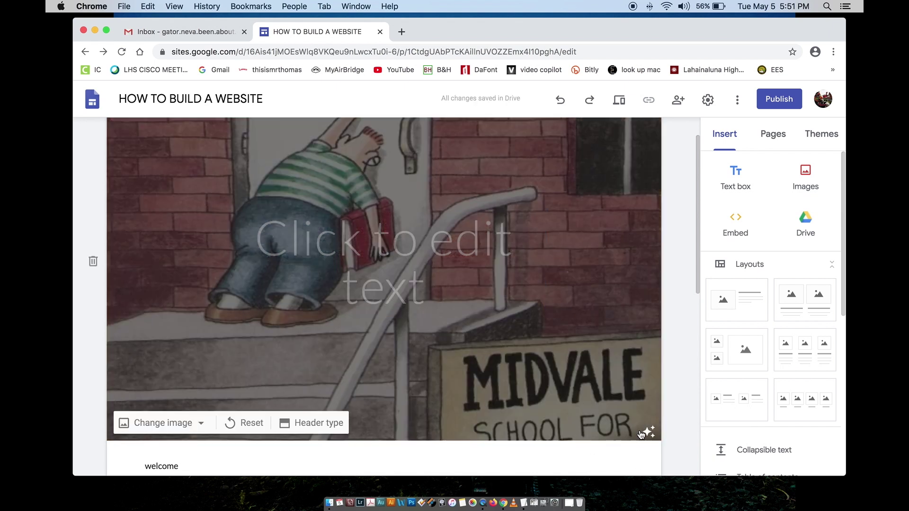
{"action": "left_click", "coordinate": [649, 432]}
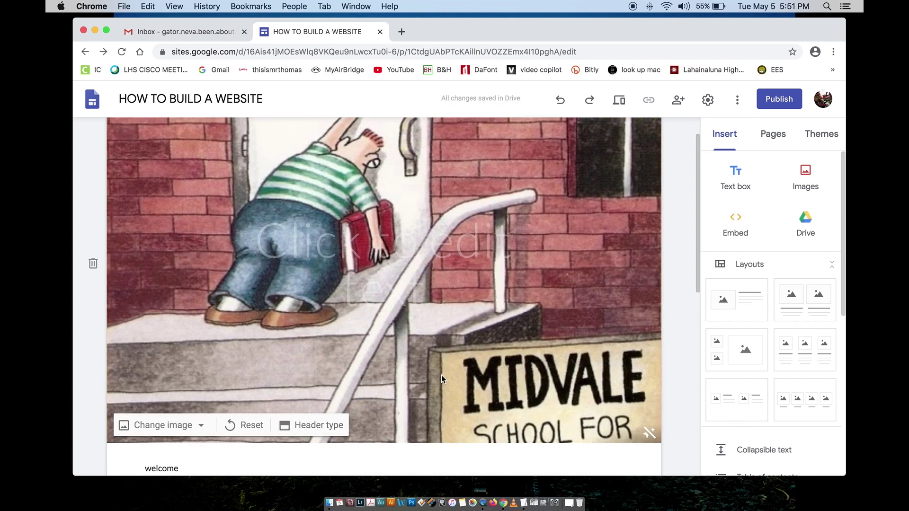
{"action": "left_click", "coordinate": [321, 425]}
{"action": "left_click", "coordinate": [223, 420]}
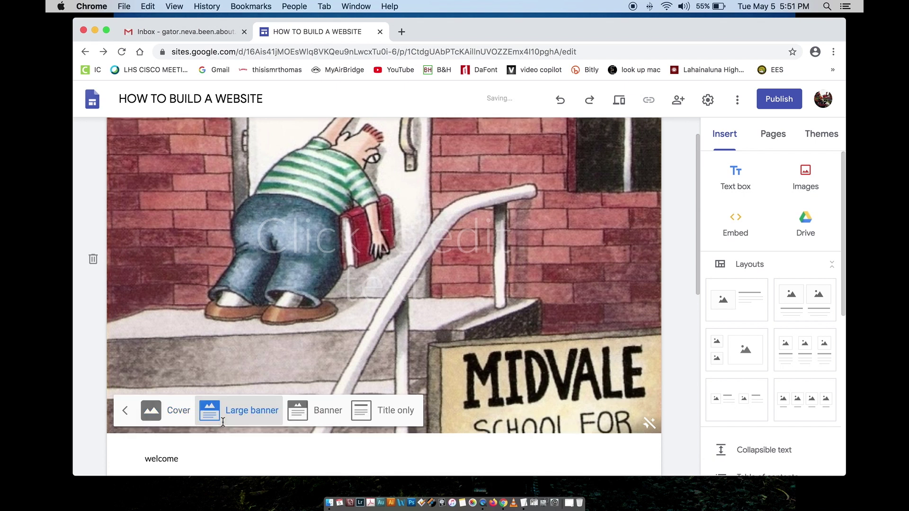
{"action": "left_click", "coordinate": [300, 356]}
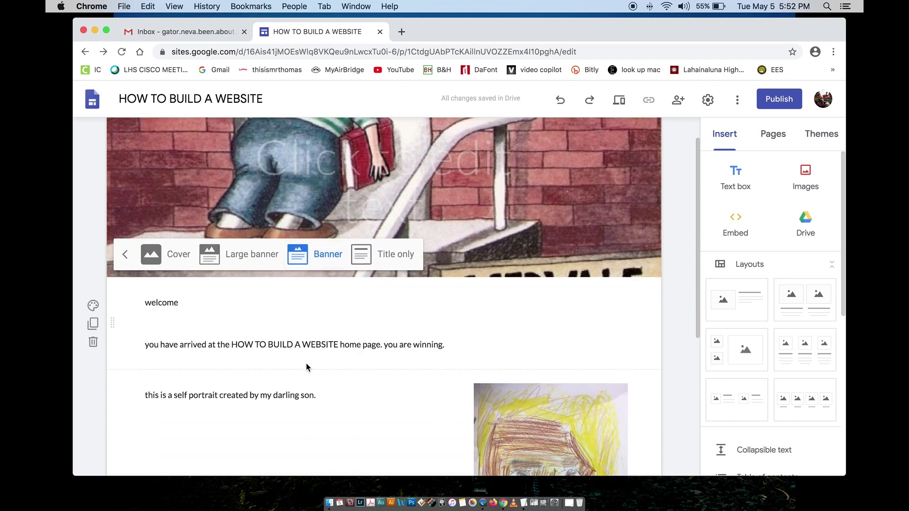
{"action": "left_click", "coordinate": [372, 259]}
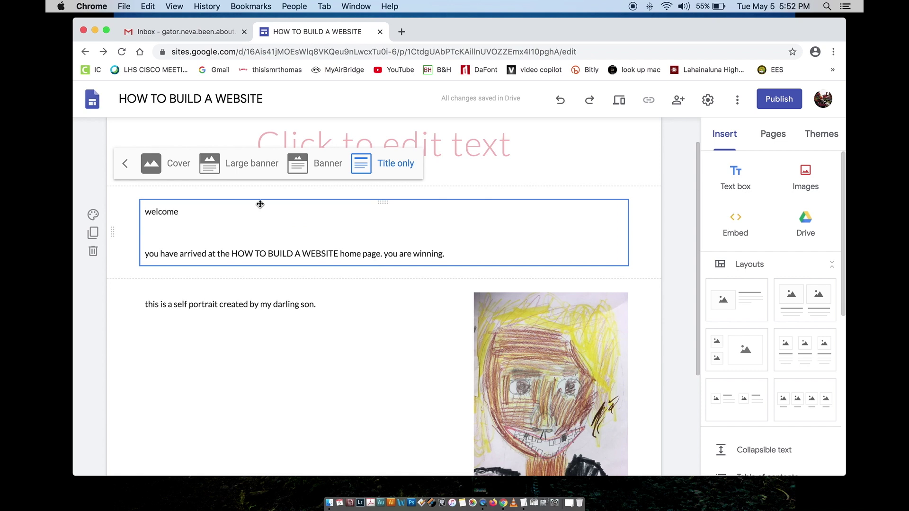
{"action": "left_click", "coordinate": [155, 159]}
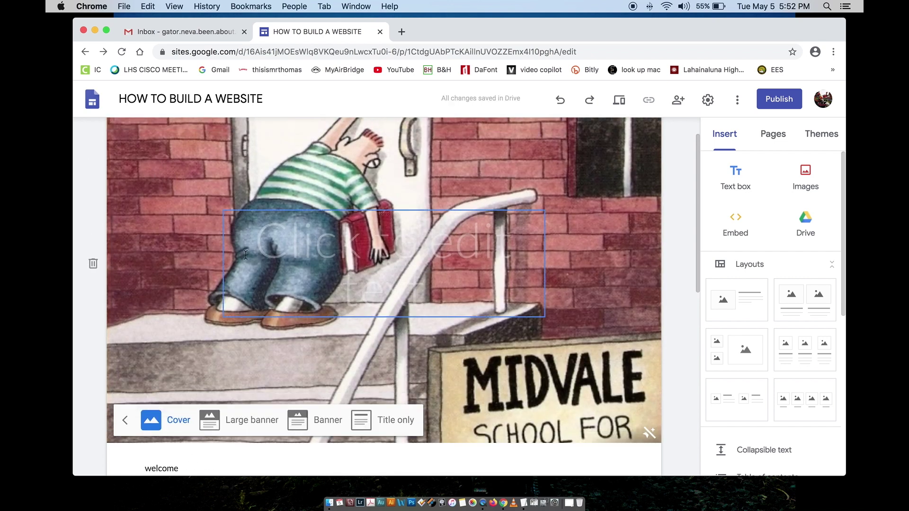
{"action": "scroll", "coordinate": [245, 255], "scroll_direction": "down", "scroll_amount": 5}
{"action": "left_click", "coordinate": [230, 297]}
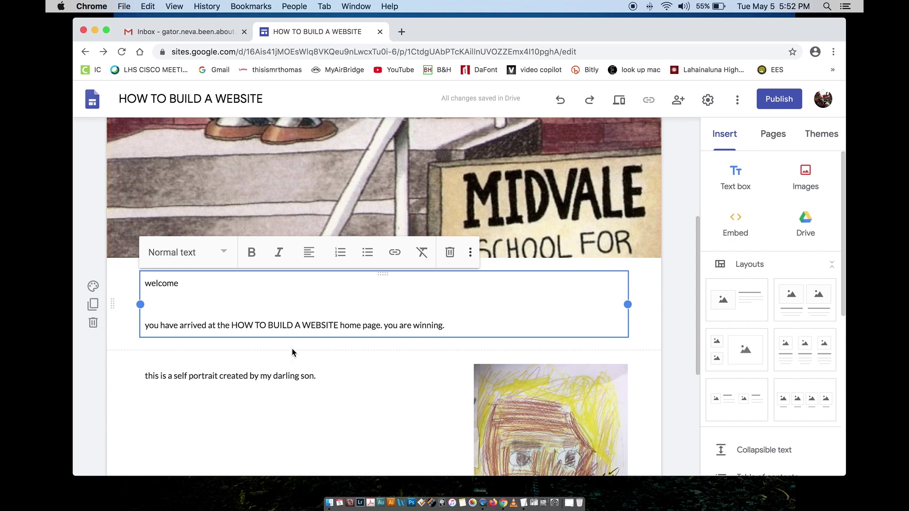
{"action": "left_click", "coordinate": [317, 375]}
{"action": "scroll", "coordinate": [317, 378], "scroll_direction": "down", "scroll_amount": 3}
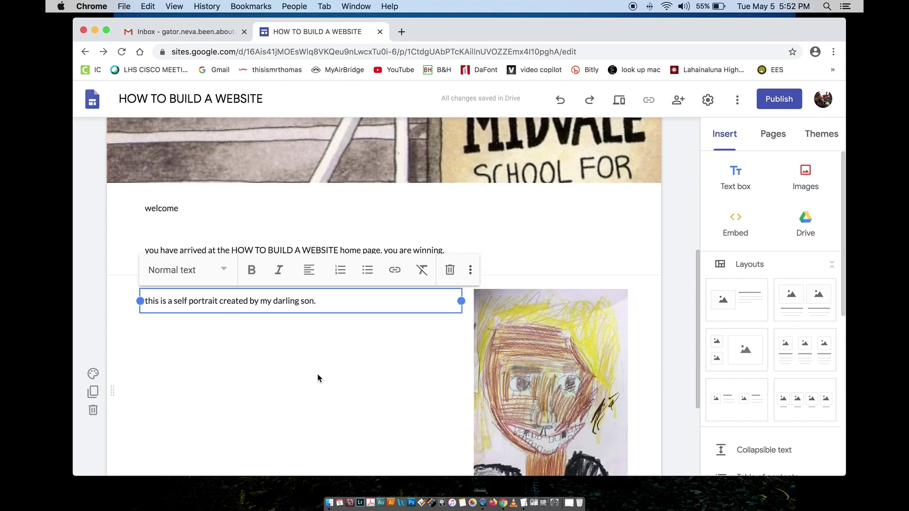
{"action": "left_click", "coordinate": [490, 361]}
{"action": "scroll", "coordinate": [492, 356], "scroll_direction": "down", "scroll_amount": 5}
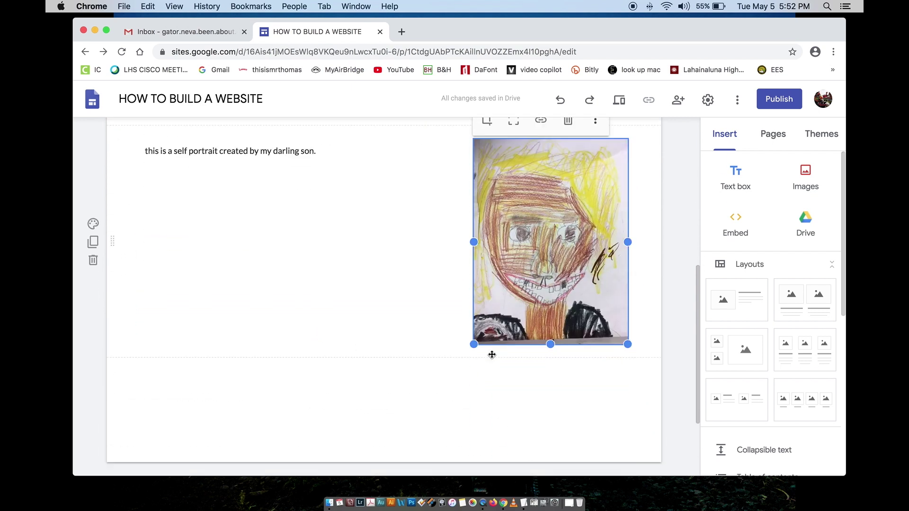
{"action": "scroll", "coordinate": [492, 355], "scroll_direction": "up", "scroll_amount": 10}
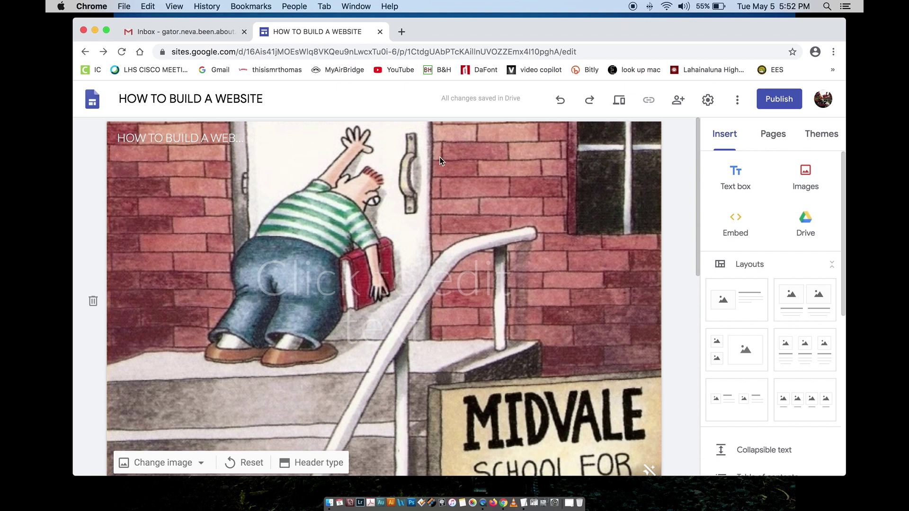
Step: Start publishing and enter howtobuildawebsite as the site's web address
{"action": "left_click", "coordinate": [783, 100]}
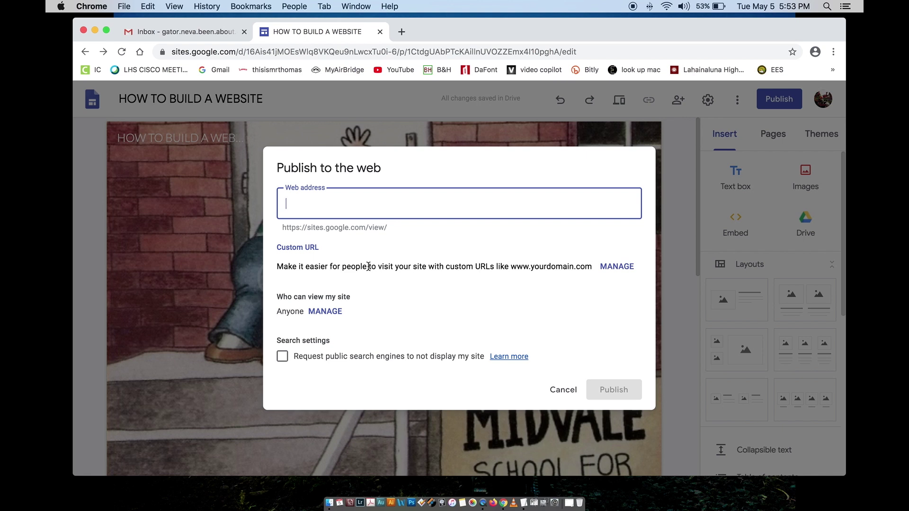
{"action": "type", "text": "https://sites.google.com/view/"}
{"action": "key", "text": "super+a"}
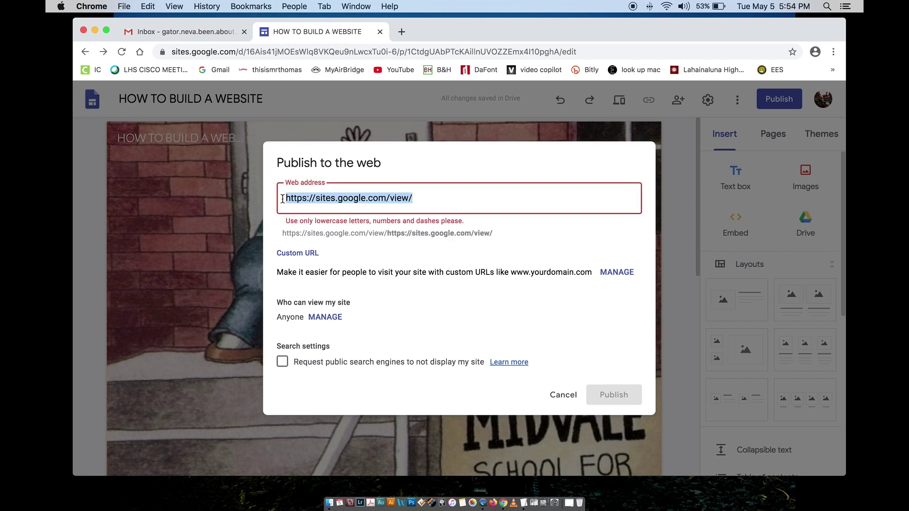
{"action": "type", "text": "how"}
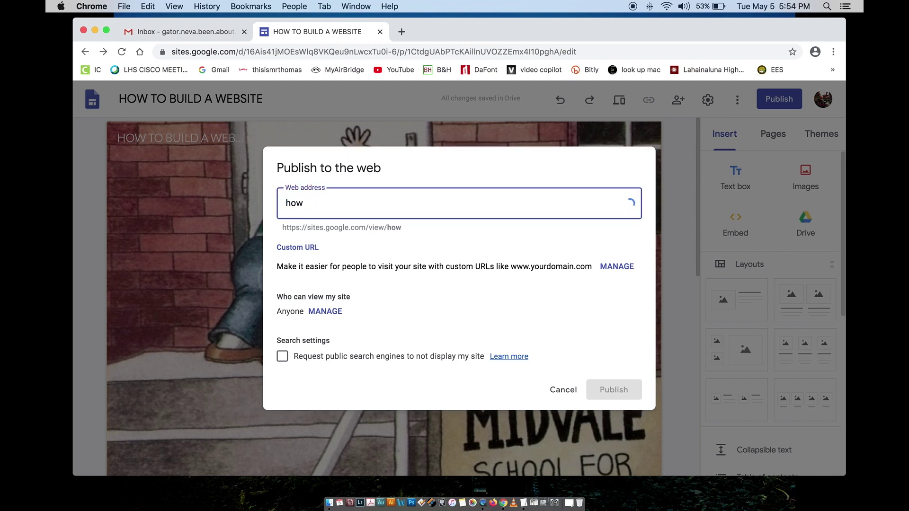
{"action": "type", "text": "to"}
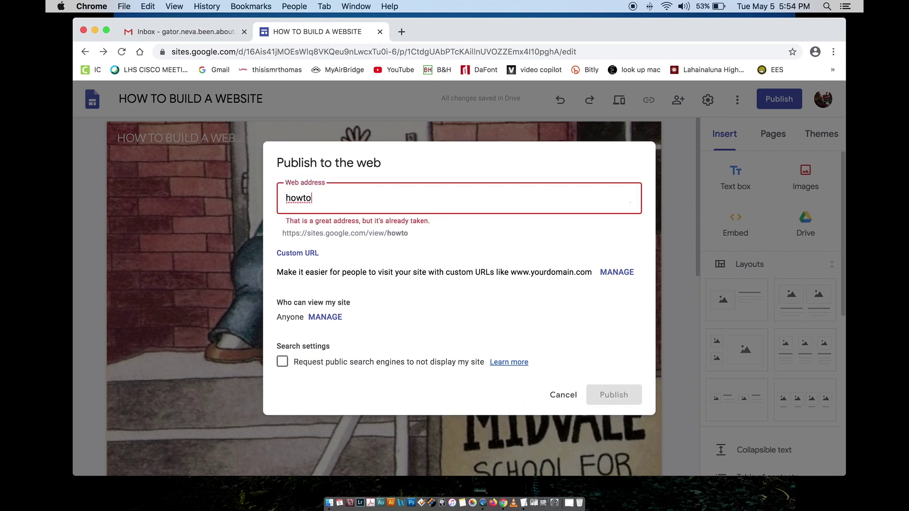
{"action": "type", "text": "buildaw"}
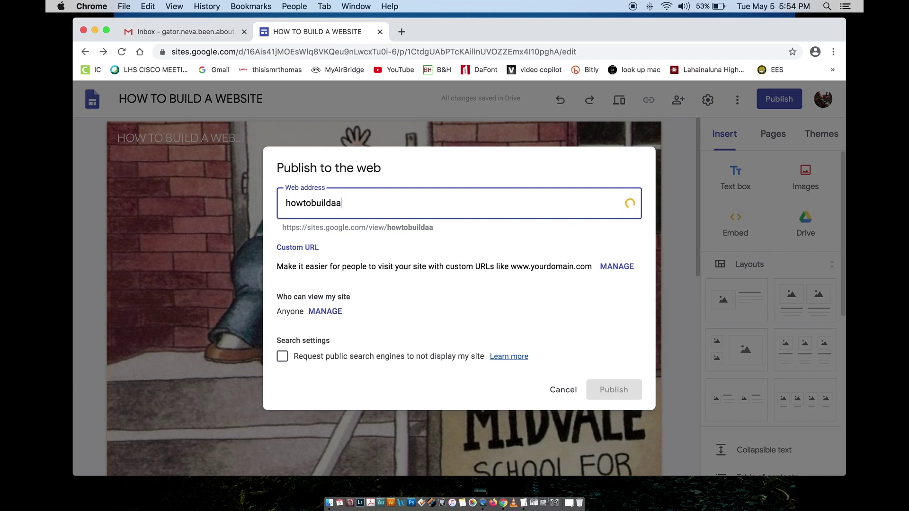
{"action": "type", "text": "ebsite"}
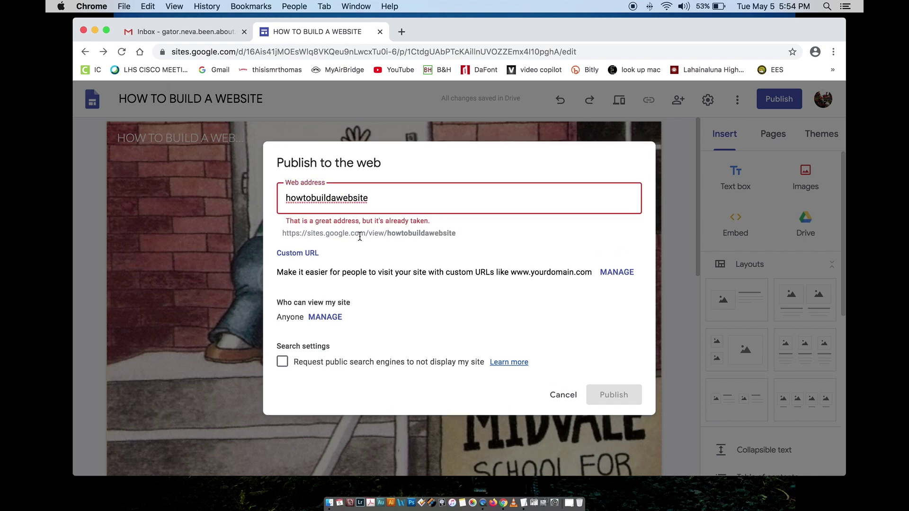
Step: Select parts of the preview web address, including the word sites
{"action": "left_click", "coordinate": [455, 233]}
{"action": "left_click_drag", "start_coordinate": [455, 233], "coordinate": [284, 233]}
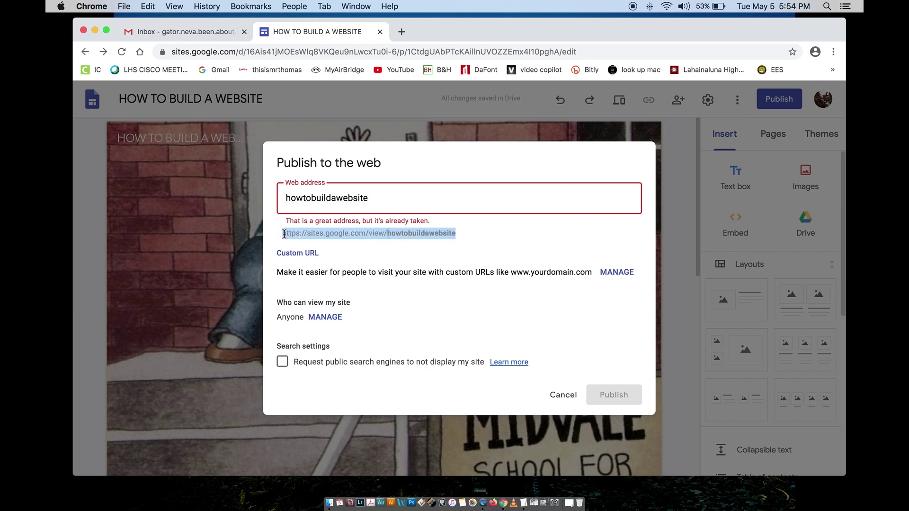
{"action": "left_click", "coordinate": [283, 233]}
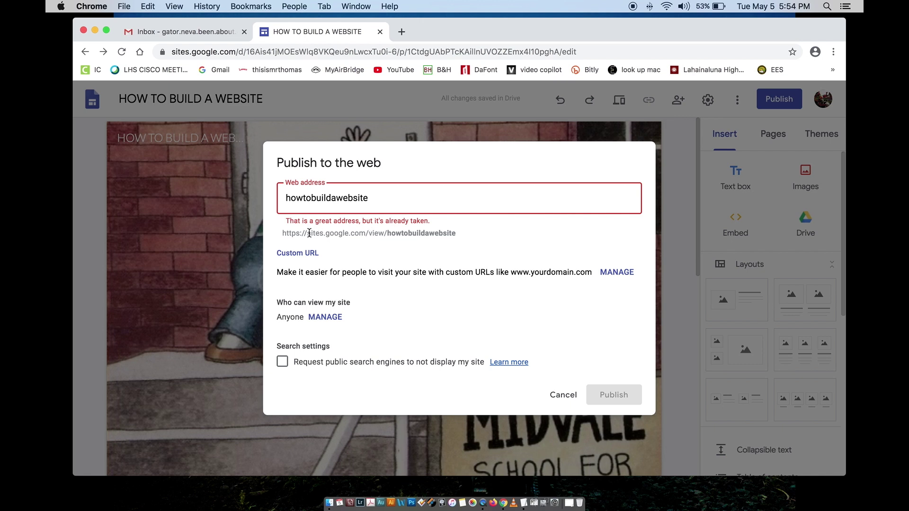
{"action": "left_click_drag", "start_coordinate": [308, 232], "coordinate": [456, 229]}
Step: Hyphenate the web address to how-to-build-a-website, then open a new browser tab
{"action": "left_click", "coordinate": [304, 199]}
{"action": "type", "text": "-"}
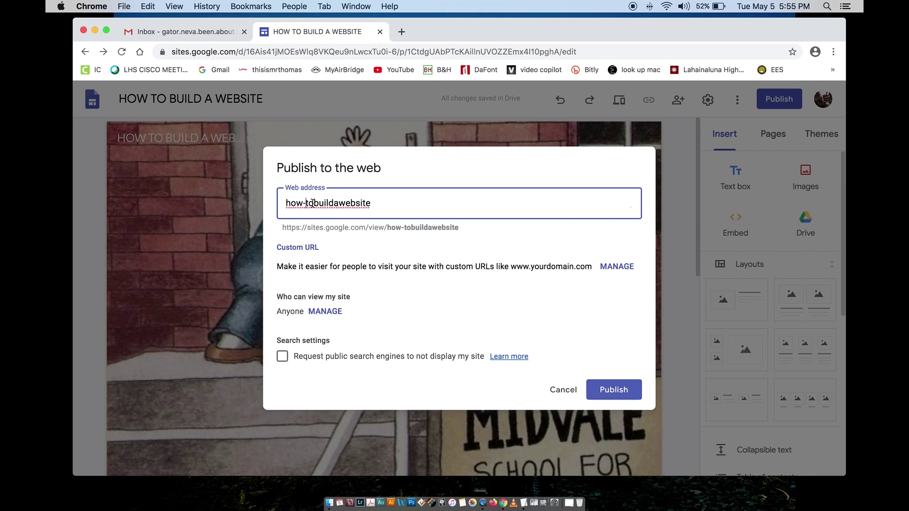
{"action": "left_click", "coordinate": [313, 203]}
{"action": "type", "text": "-"}
{"action": "left_click", "coordinate": [337, 204]}
{"action": "type", "text": "-"}
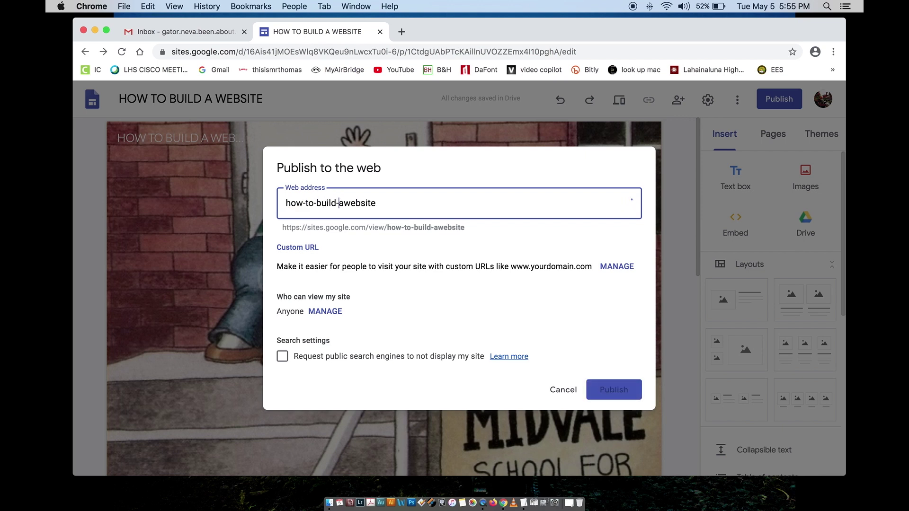
{"action": "left_click", "coordinate": [345, 203]}
{"action": "type", "text": "-"}
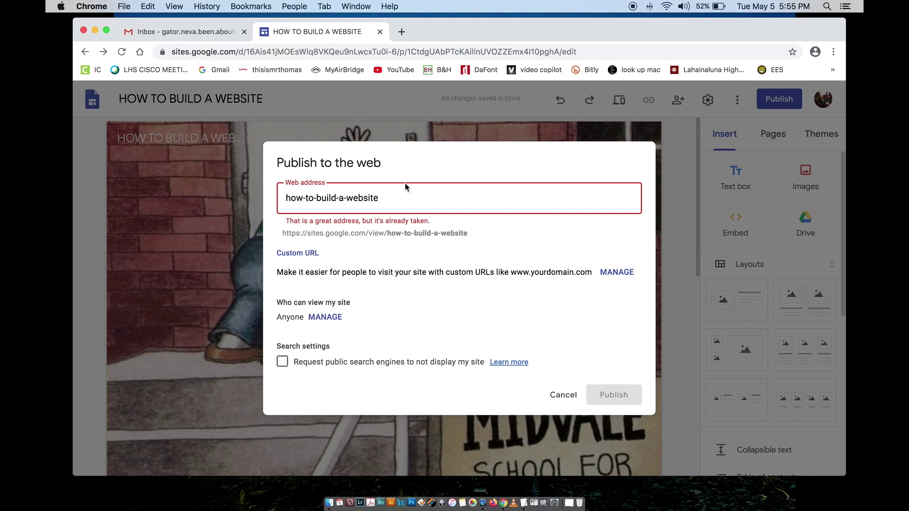
{"action": "left_click", "coordinate": [401, 31]}
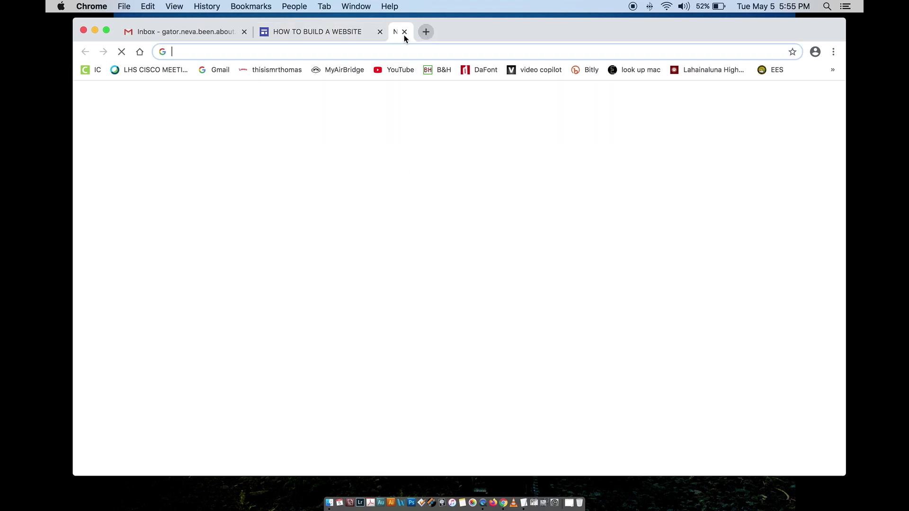
Step: Load the teacher's existing site from its bookmark and Google-search its name in another tab
{"action": "left_click", "coordinate": [275, 72]}
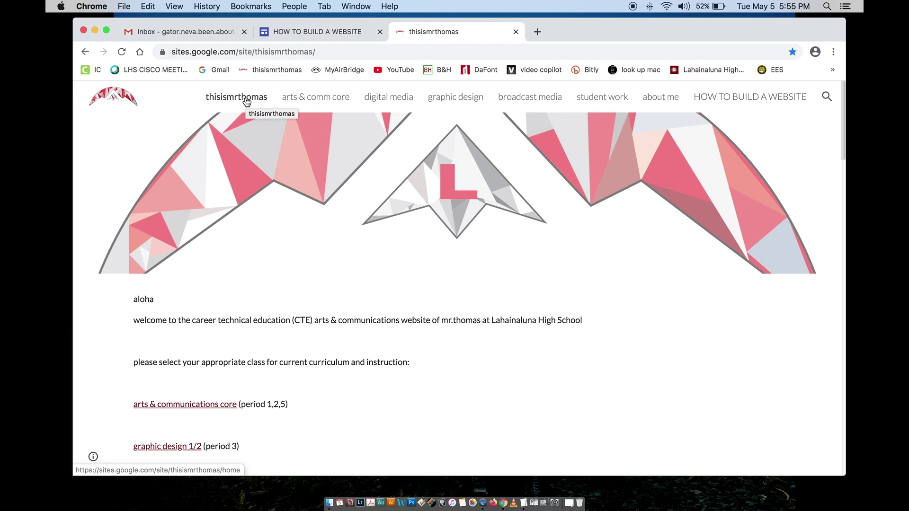
{"action": "left_click", "coordinate": [536, 31]}
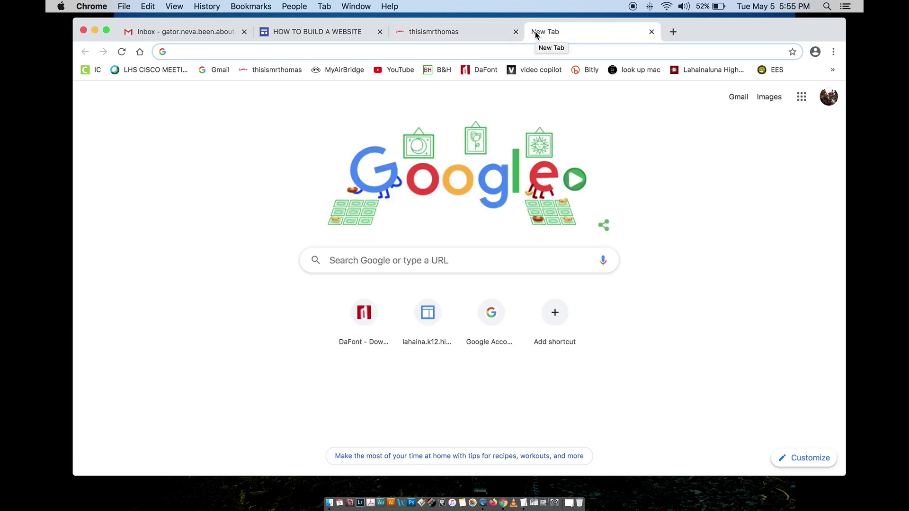
{"action": "type", "text": "thisi"}
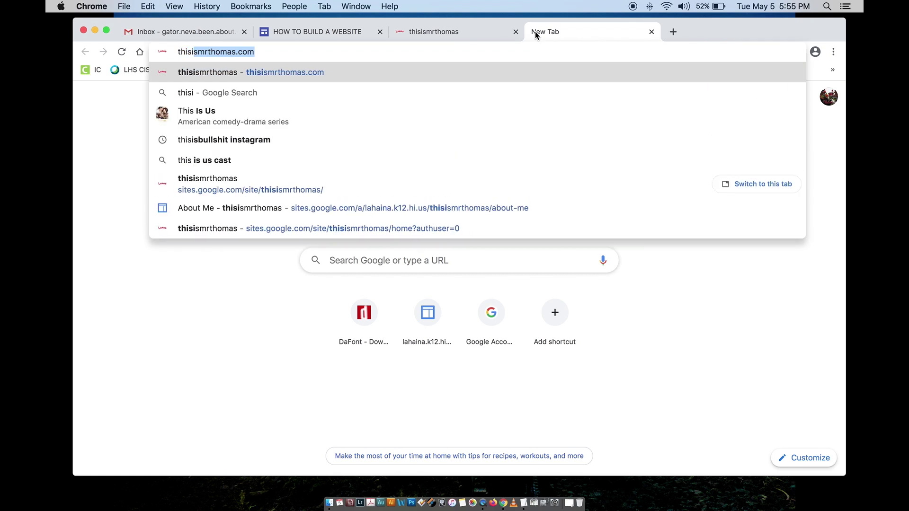
{"action": "type", "text": "smrthomas"}
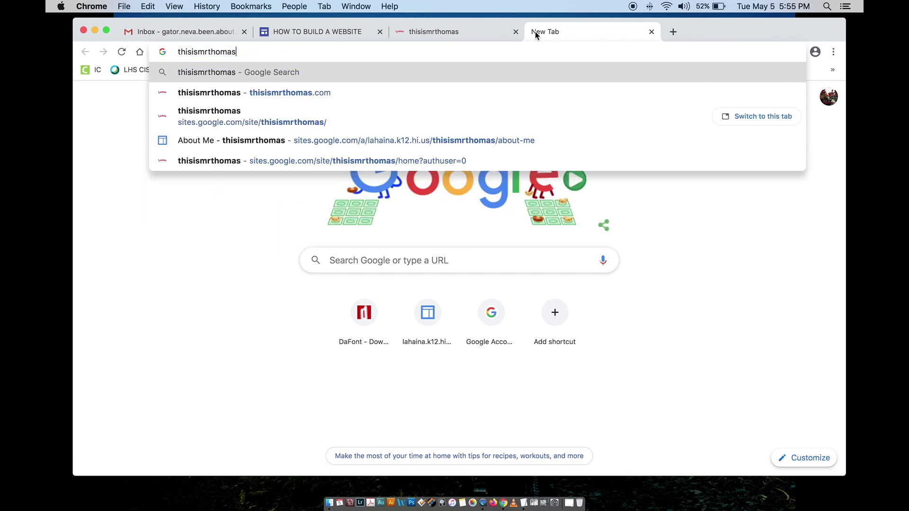
{"action": "key", "text": "Return"}
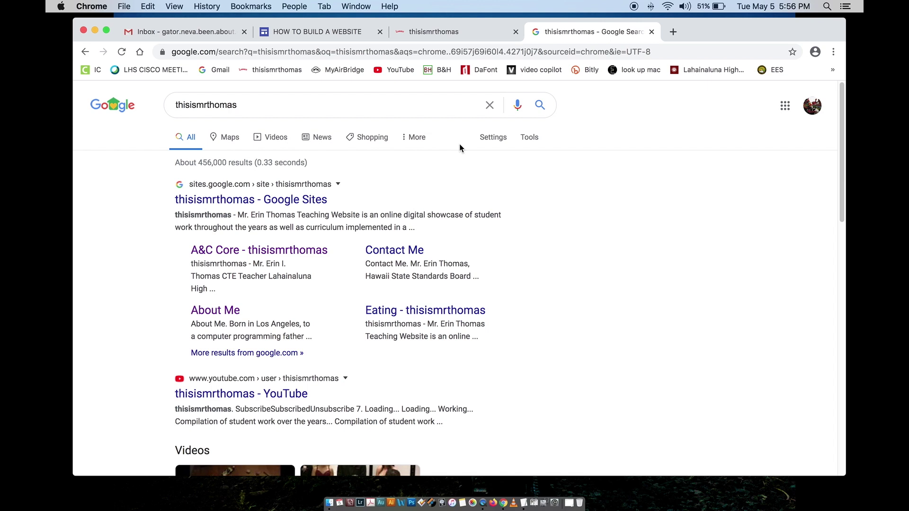
Step: Reload the teacher's site by its .com address, close that tab, and return to Sites
{"action": "left_click", "coordinate": [424, 33]}
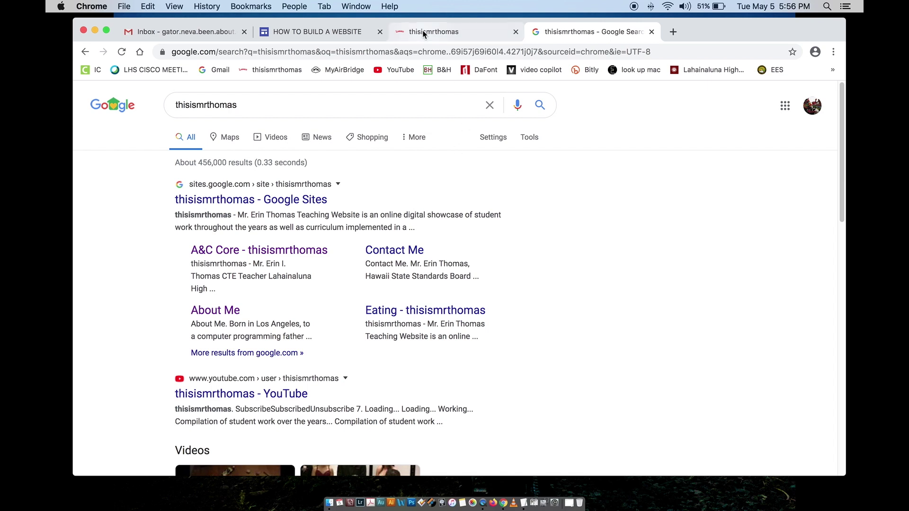
{"action": "left_click", "coordinate": [360, 54]}
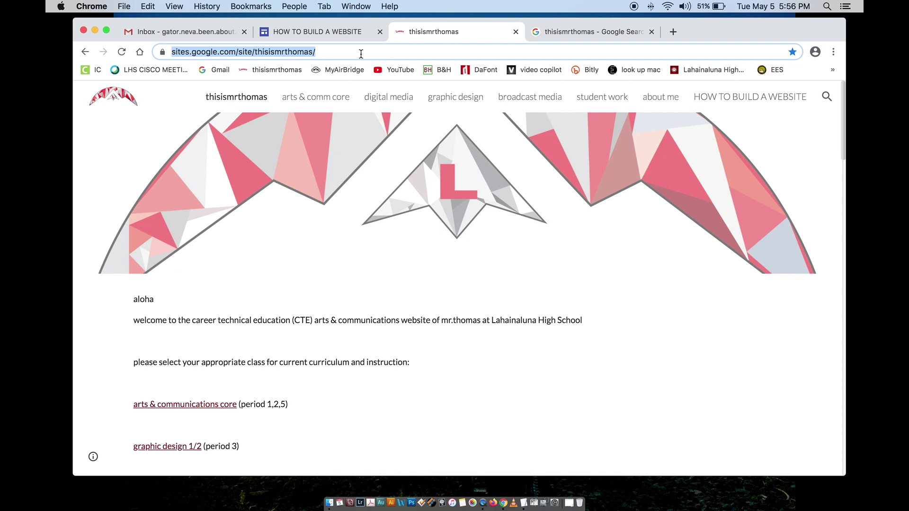
{"action": "type", "text": "thisismrtho"}
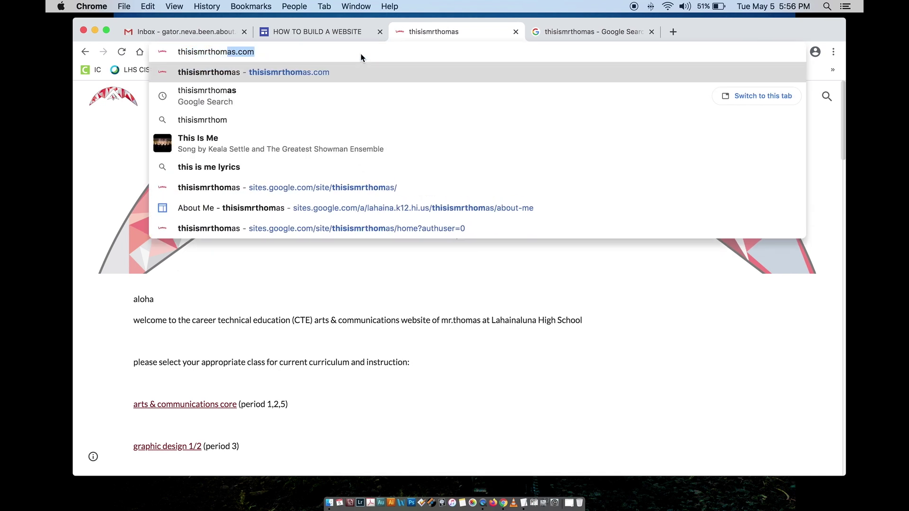
{"action": "type", "text": "mas.com"}
{"action": "key", "text": "Return"}
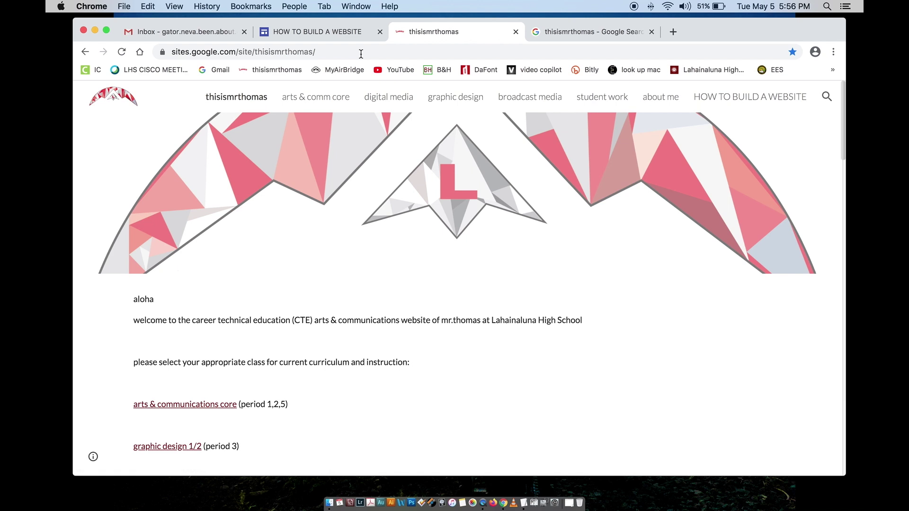
{"action": "left_click", "coordinate": [515, 32]}
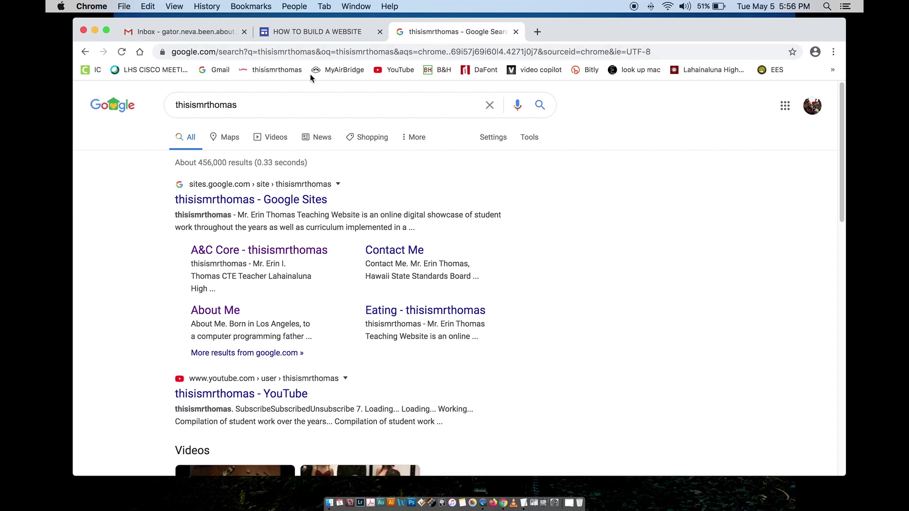
{"action": "left_click", "coordinate": [290, 39]}
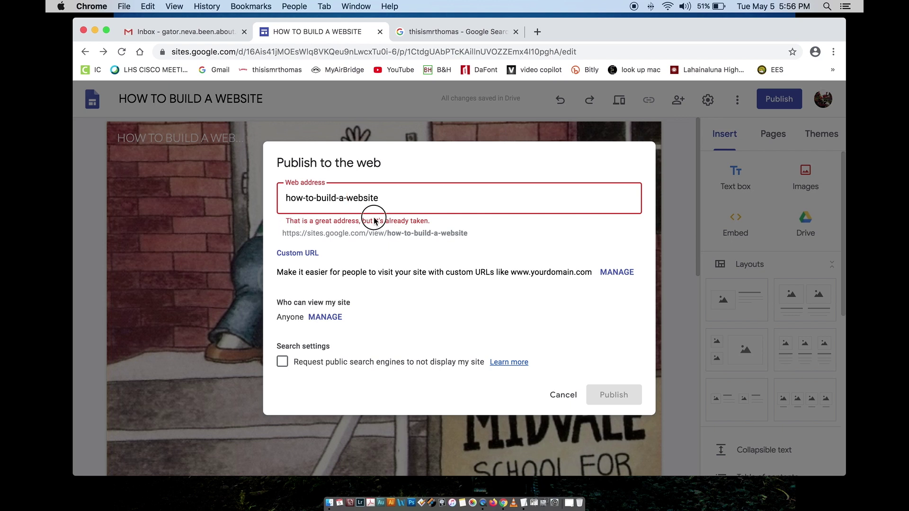
Step: Append -lahainal to the end of the web address
{"action": "left_click", "coordinate": [386, 198]}
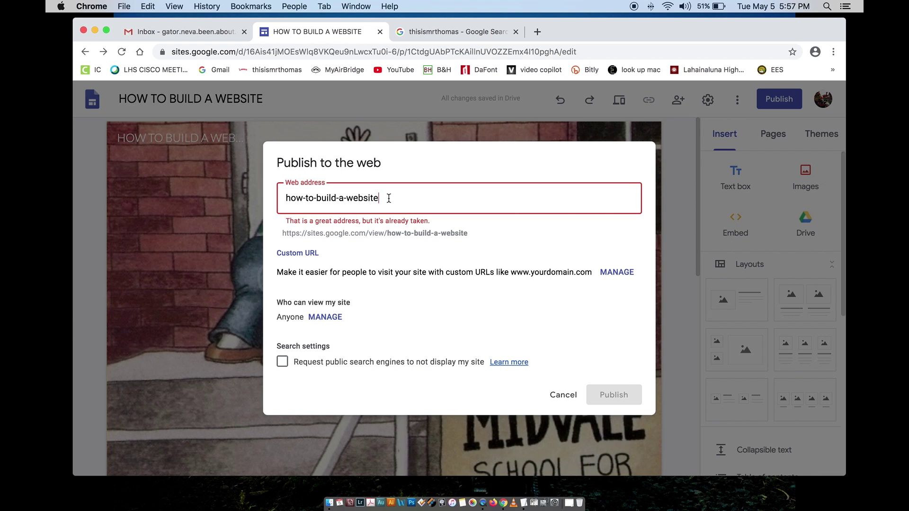
{"action": "left_click", "coordinate": [424, 32]}
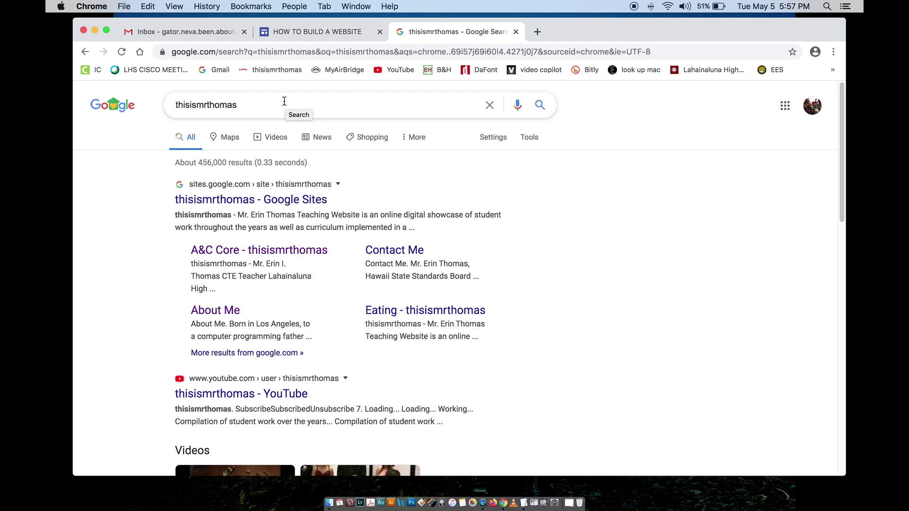
{"action": "left_click", "coordinate": [305, 32]}
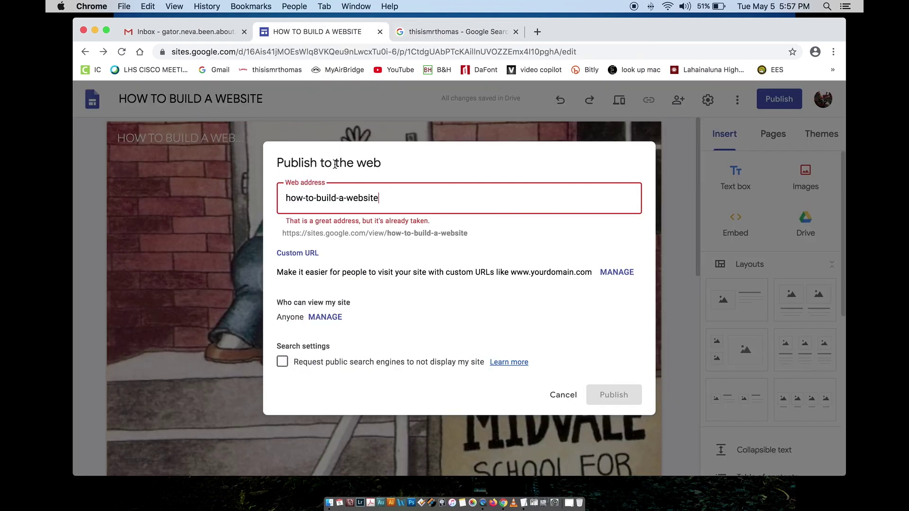
{"action": "left_click", "coordinate": [399, 197]}
{"action": "type", "text": "-"}
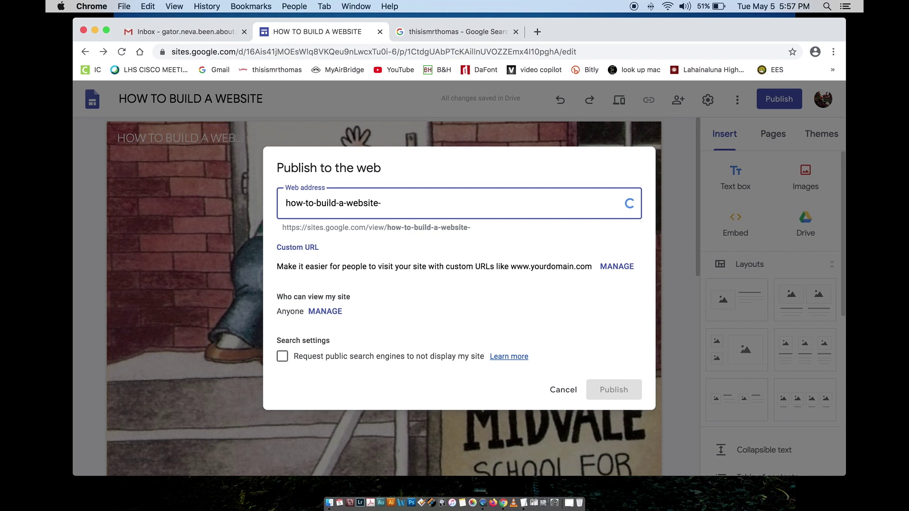
{"action": "type", "text": "lahainal"}
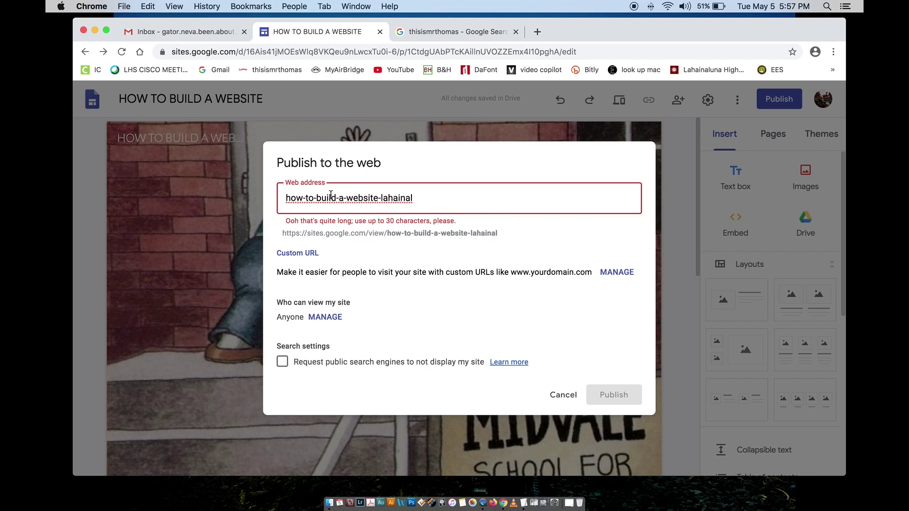
Step: Strip the how-to- prefix and inner hyphens, completing the suffix as lahainaluna
{"action": "left_click_drag", "start_coordinate": [316, 198], "coordinate": [283, 198]}
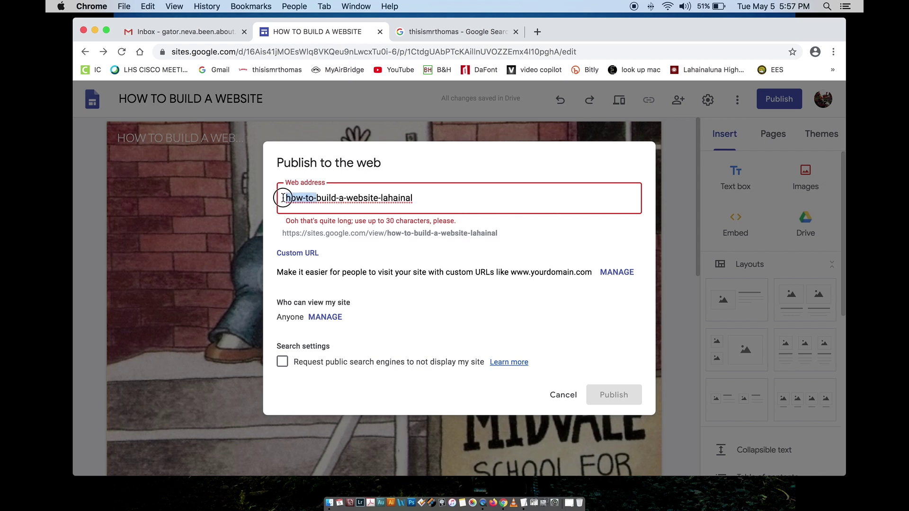
{"action": "key", "text": "BackSpace"}
{"action": "left_click", "coordinate": [308, 203]}
{"action": "key", "text": "BackSpace"}
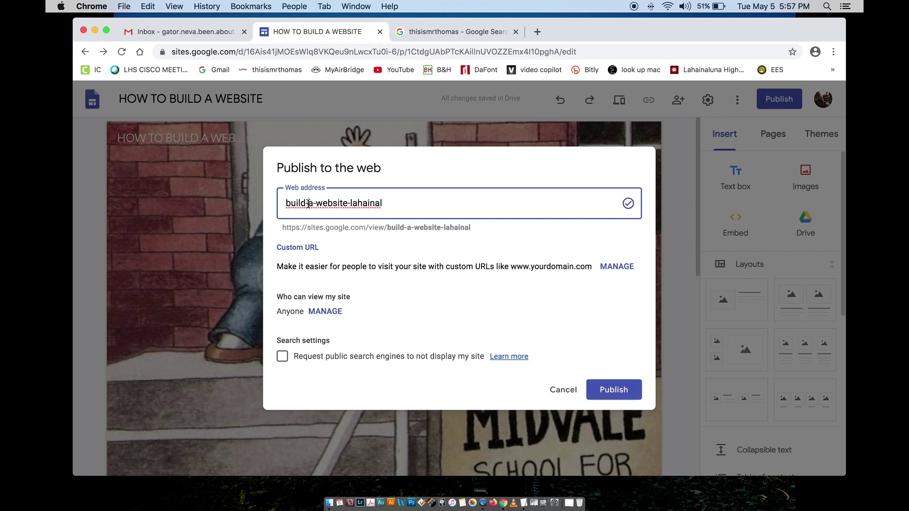
{"action": "key", "text": "Right"}
{"action": "key", "text": "BackSpace"}
{"action": "key", "text": "Right"}
{"action": "key", "text": "Right"}
{"action": "key", "text": "Right"}
{"action": "key", "text": "Right"}
{"action": "key", "text": "Right"}
{"action": "key", "text": "Right"}
{"action": "key", "text": "Right"}
{"action": "key", "text": "Right"}
{"action": "key", "text": "BackSpace"}
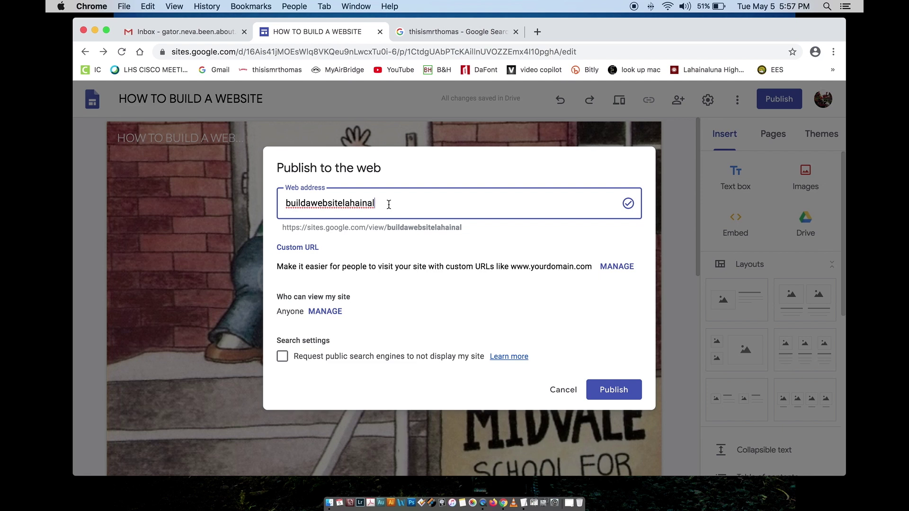
{"action": "type", "text": "una"}
Step: Reinsert hyphens so the address reads build-a-website-lahainaluna, now marked available
{"action": "left_click", "coordinate": [306, 202]}
{"action": "type", "text": "-"}
{"action": "left_click", "coordinate": [315, 204]}
{"action": "type", "text": "-"}
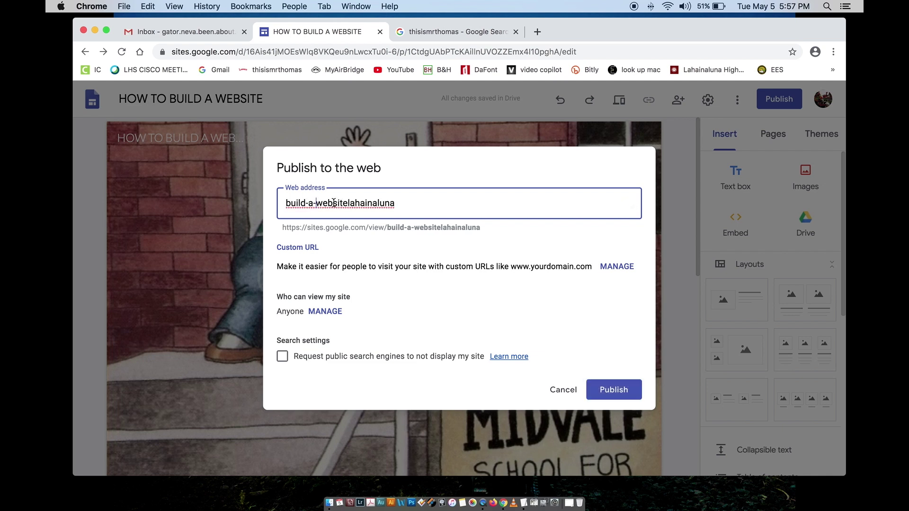
{"action": "left_click", "coordinate": [346, 203]}
{"action": "type", "text": "-"}
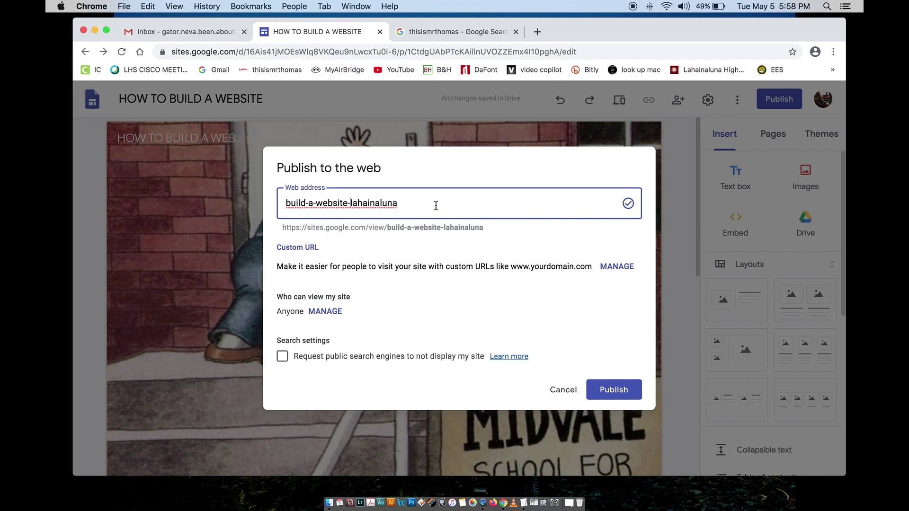
Step: Open the Google Trends site from a Google search in a new tab
{"action": "left_click", "coordinate": [536, 31]}
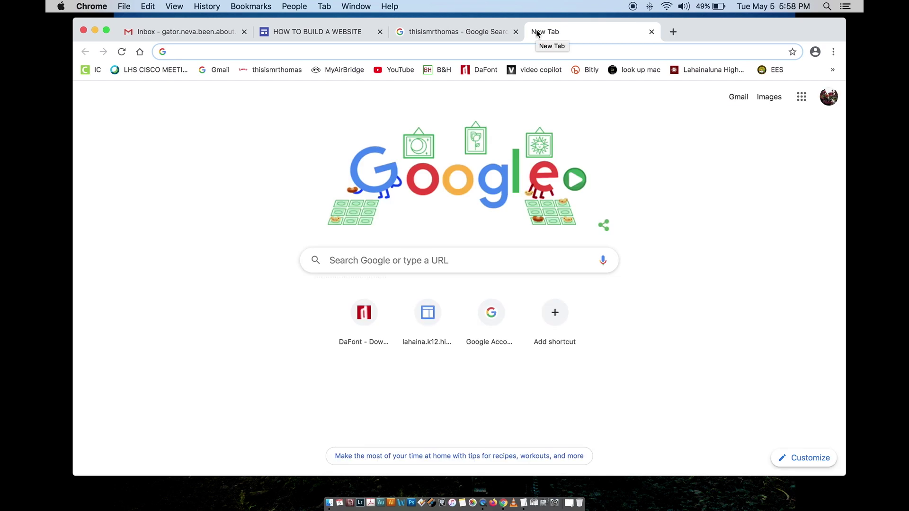
{"action": "type", "text": "google "}
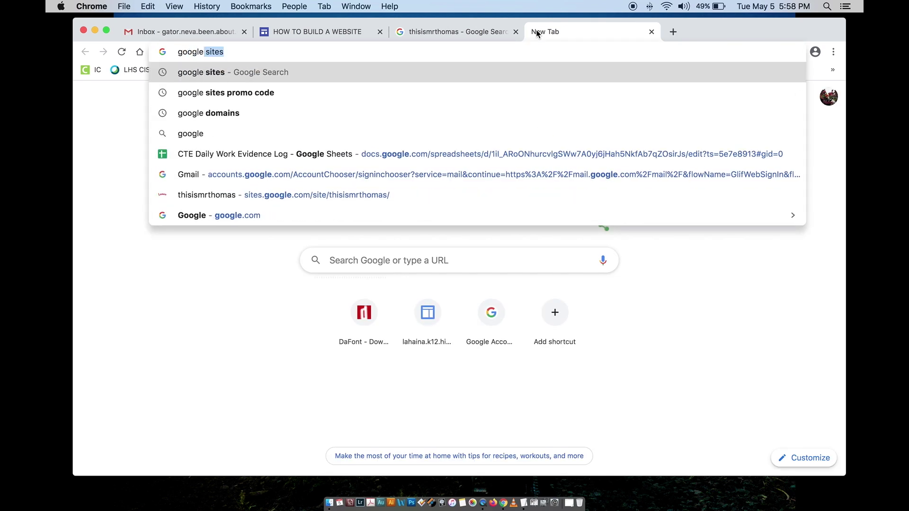
{"action": "type", "text": "trends"}
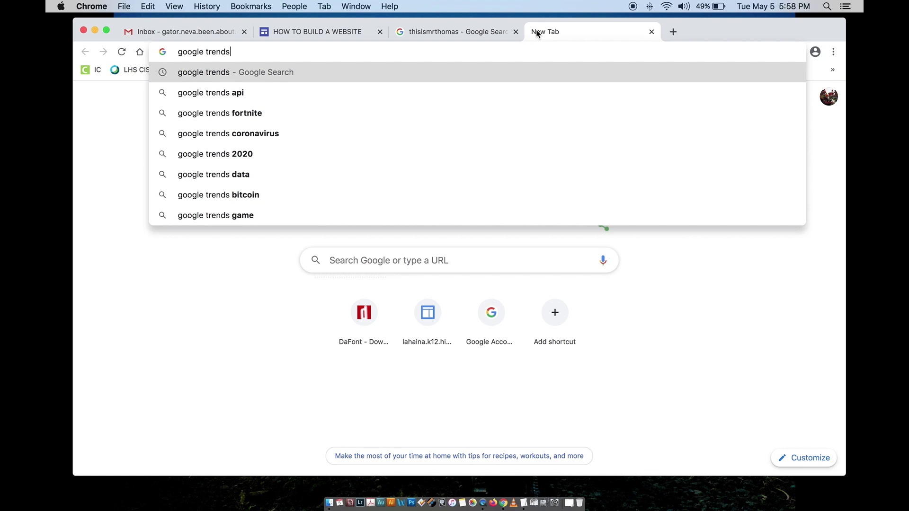
{"action": "key", "text": "Return"}
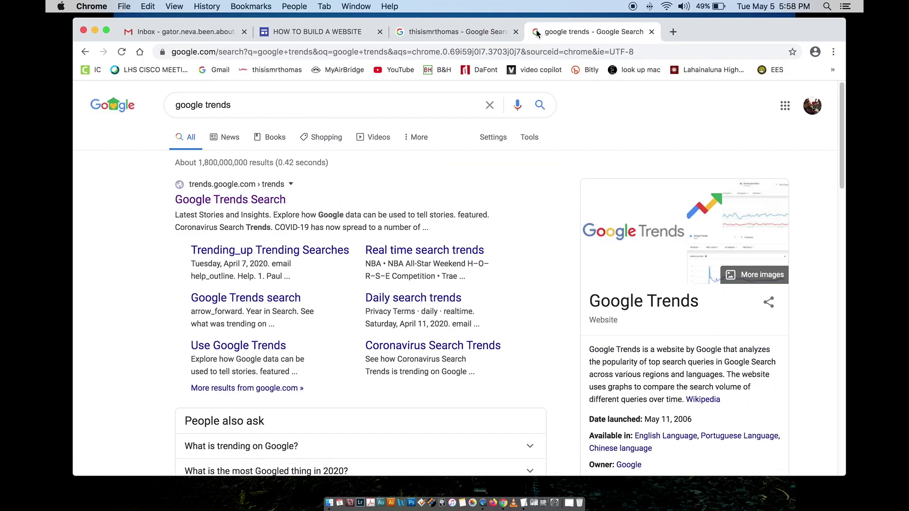
{"action": "left_click", "coordinate": [223, 204]}
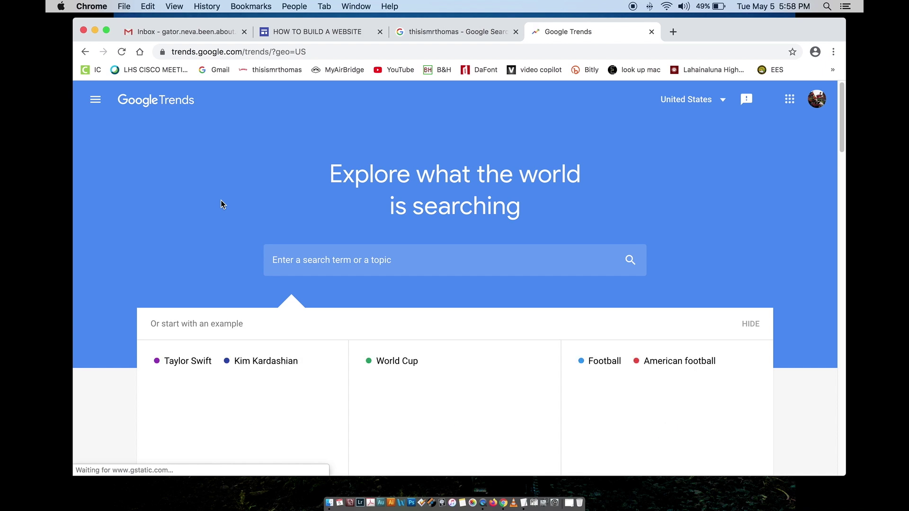
Step: Search Trends for 'how to build a website lahainaluna', which shows not enough data
{"action": "scroll", "coordinate": [357, 249], "scroll_direction": "down", "scroll_amount": 3}
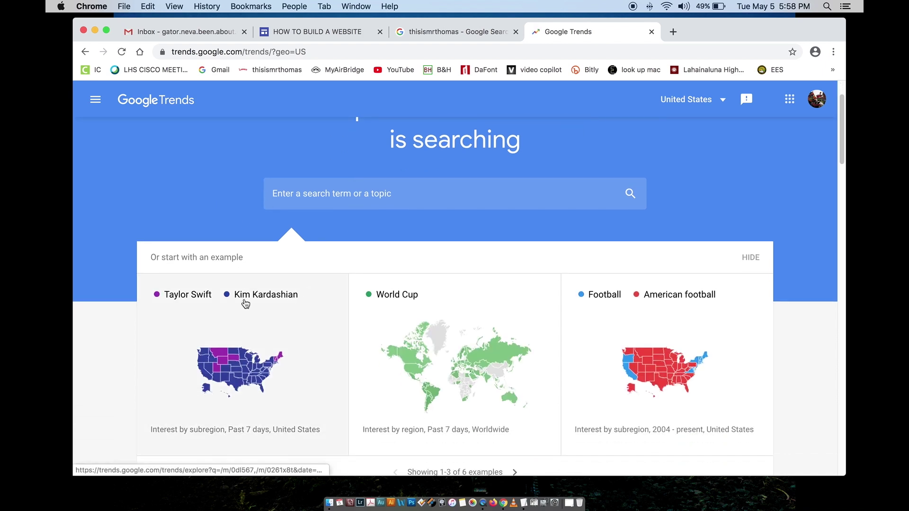
{"action": "scroll", "coordinate": [158, 325], "scroll_direction": "down", "scroll_amount": 1}
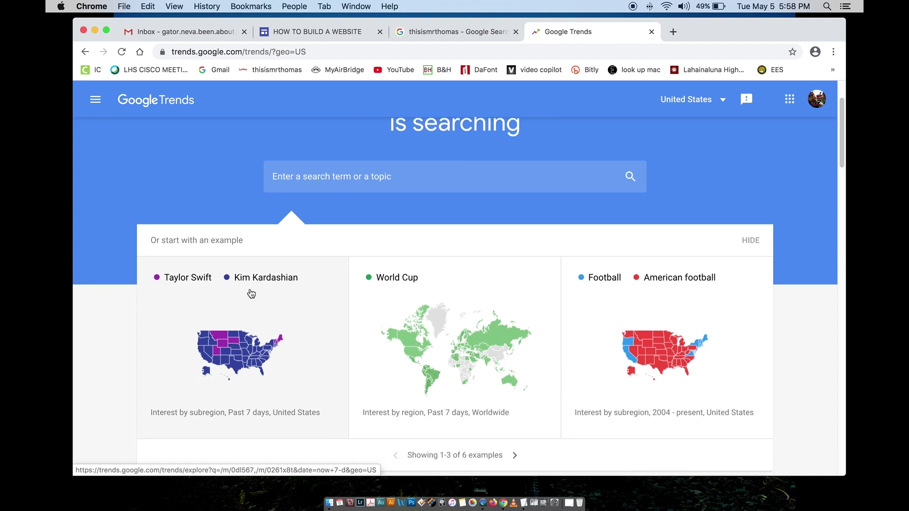
{"action": "scroll", "coordinate": [305, 267], "scroll_direction": "up", "scroll_amount": 4}
{"action": "scroll", "coordinate": [318, 243], "scroll_direction": "up", "scroll_amount": 1}
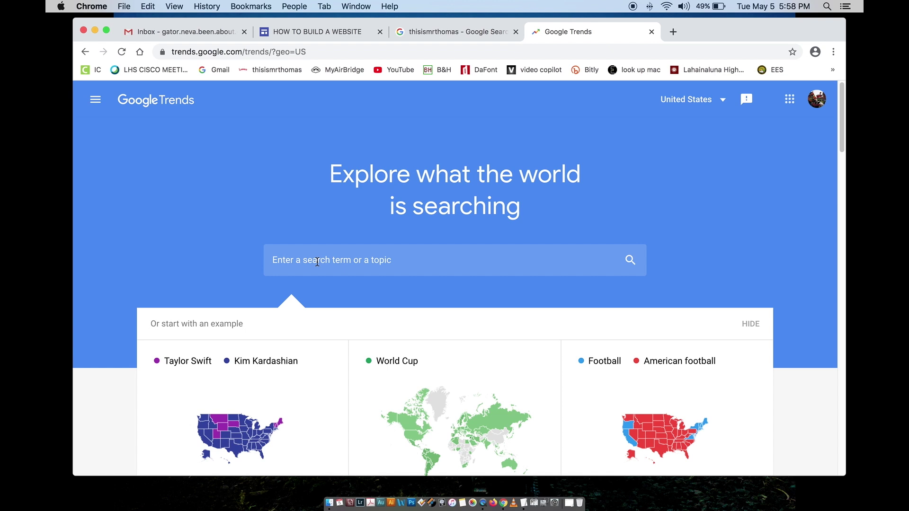
{"action": "left_click", "coordinate": [317, 261]}
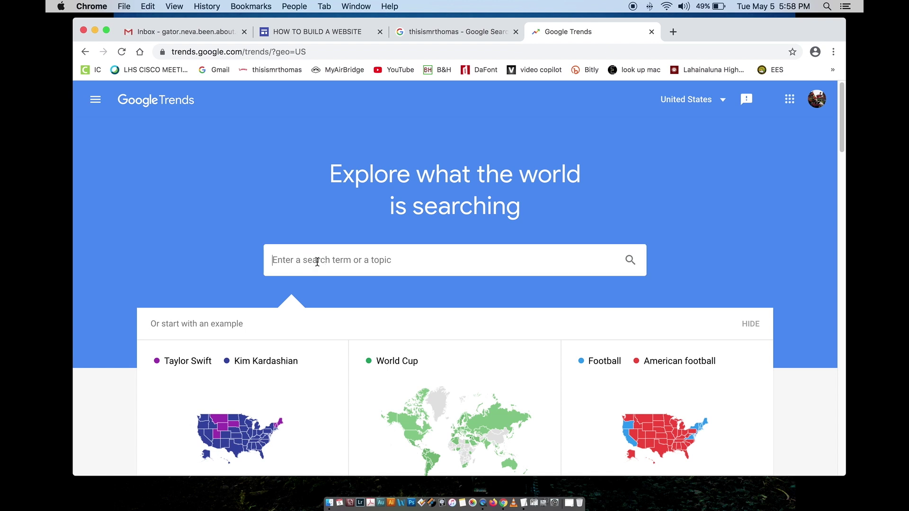
{"action": "type", "text": "how to"}
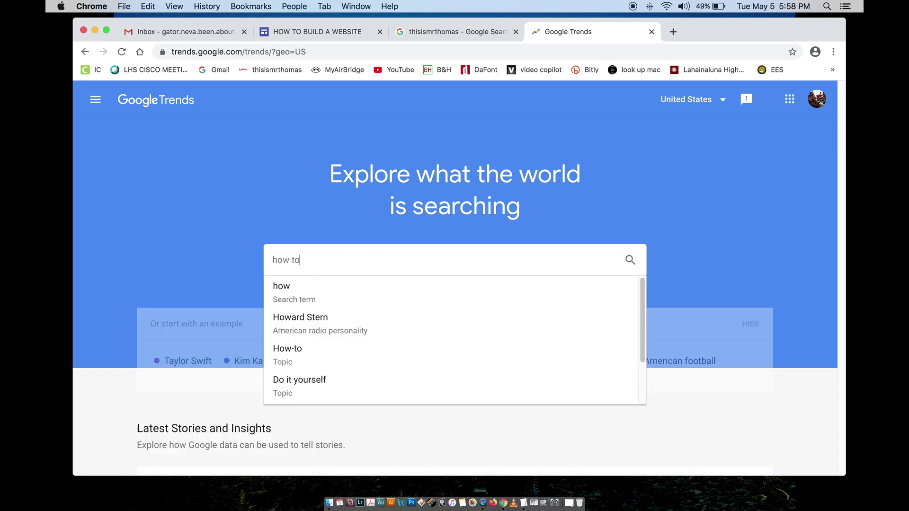
{"action": "type", "text": " build a we"}
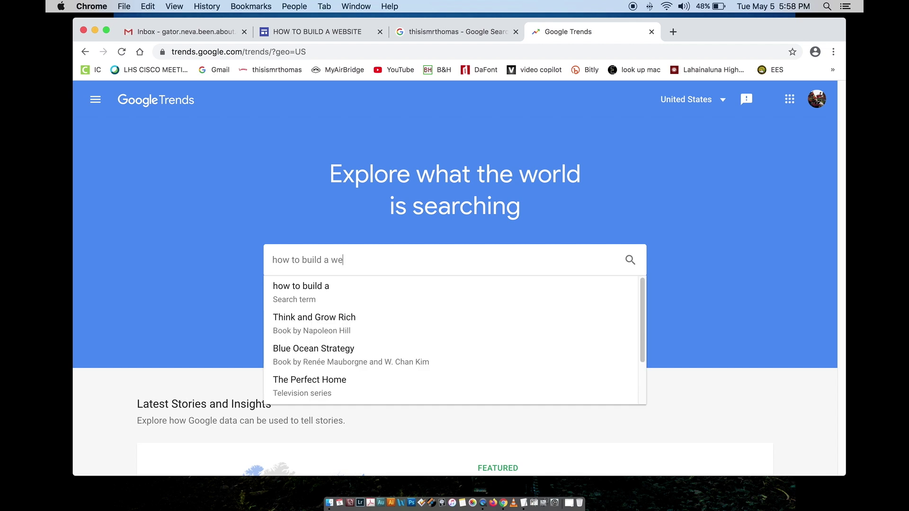
{"action": "type", "text": "bsite lahainaluna"}
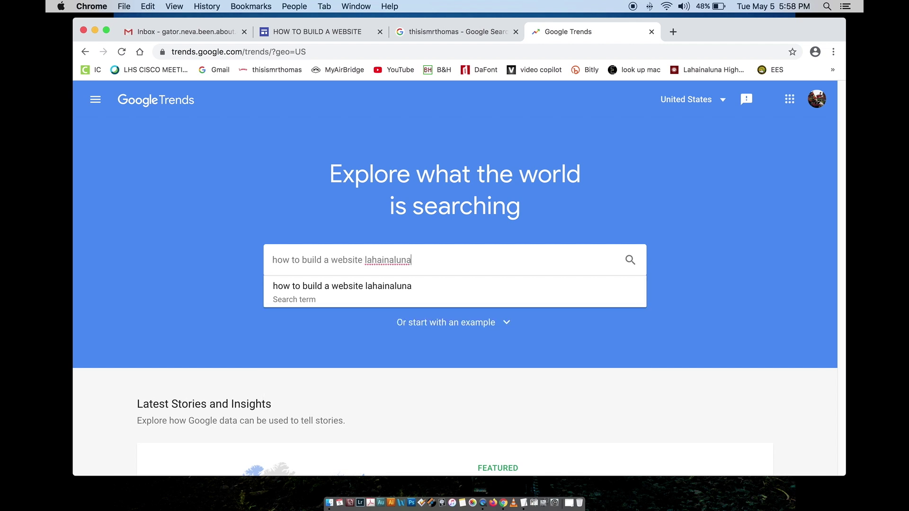
{"action": "key", "text": "Return"}
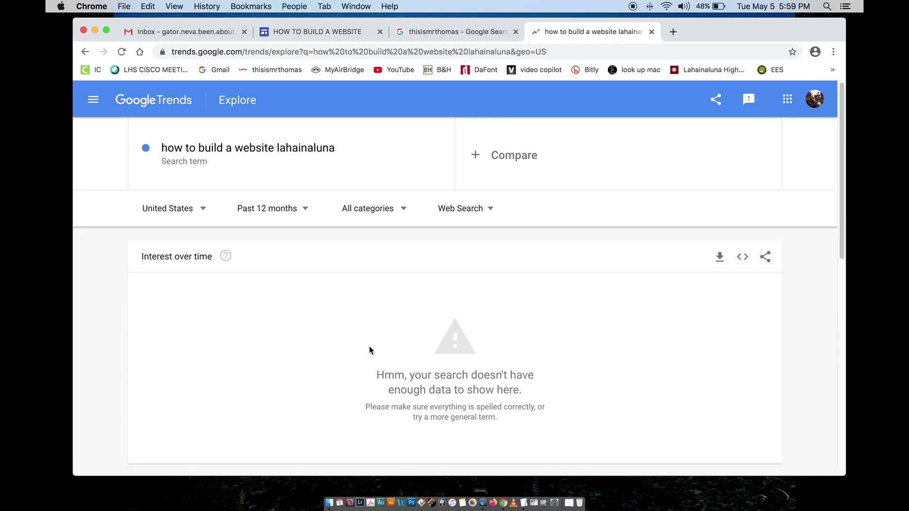
Step: Trim the Trends search term down to 'lahainaluna' to see its interest chart
{"action": "left_click", "coordinate": [277, 148]}
{"action": "left_click", "coordinate": [216, 152]}
{"action": "left_click_drag", "start_coordinate": [256, 152], "coordinate": [137, 152]}
{"action": "key", "text": "BackSpace"}
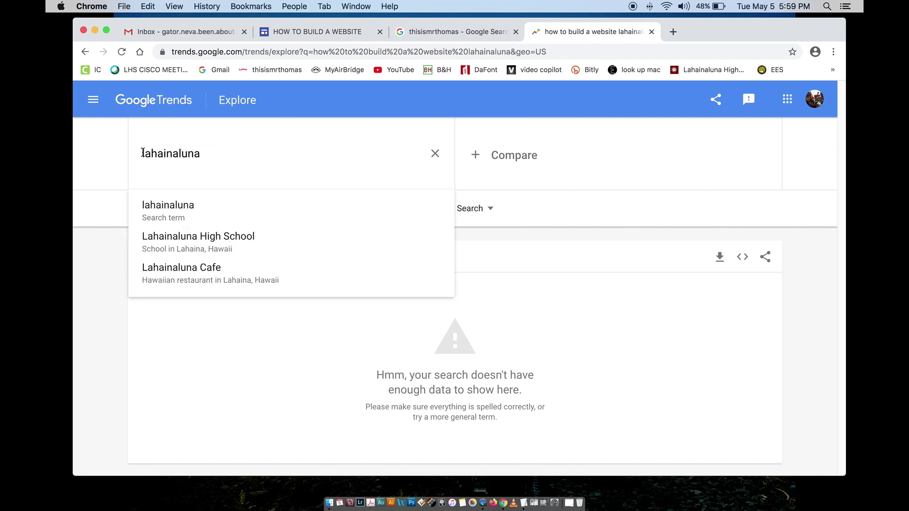
{"action": "key", "text": "Return"}
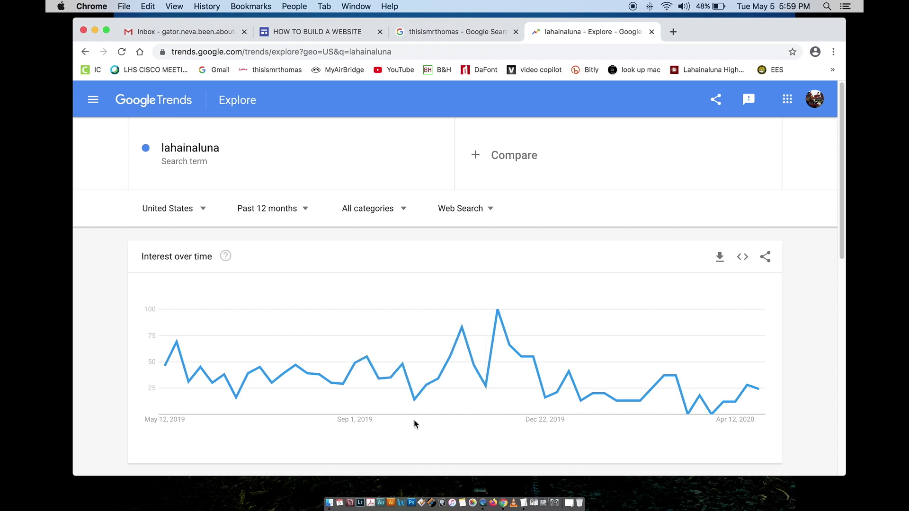
Step: Extend the search to 'lahainaluna math department', which again has too little data
{"action": "left_click", "coordinate": [222, 148]}
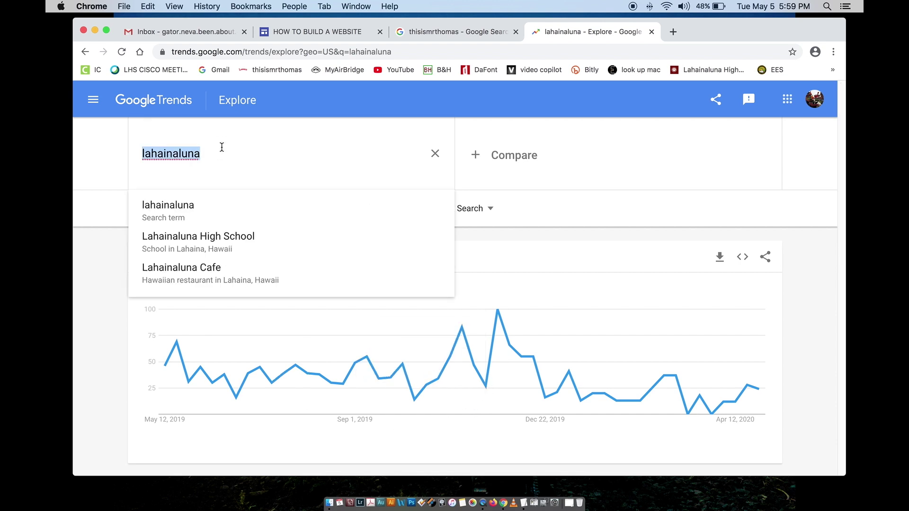
{"action": "left_click", "coordinate": [210, 154]}
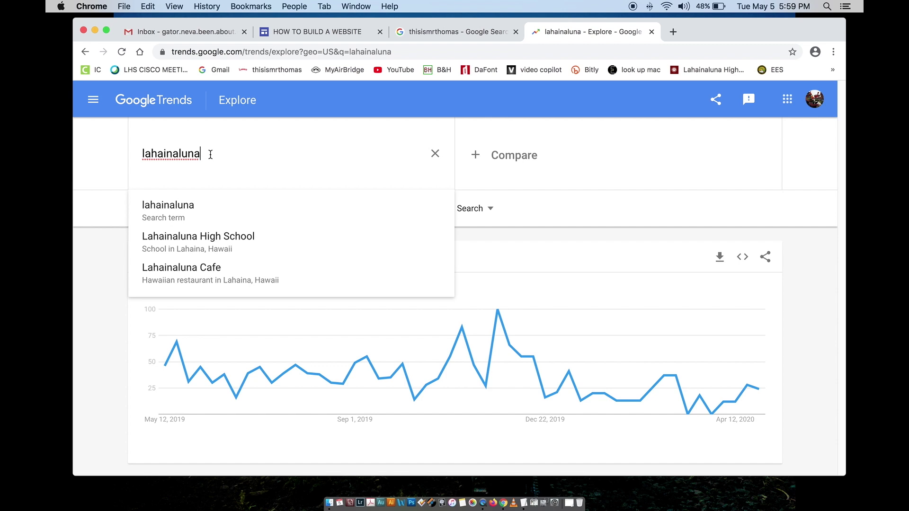
{"action": "type", "text": "math department"}
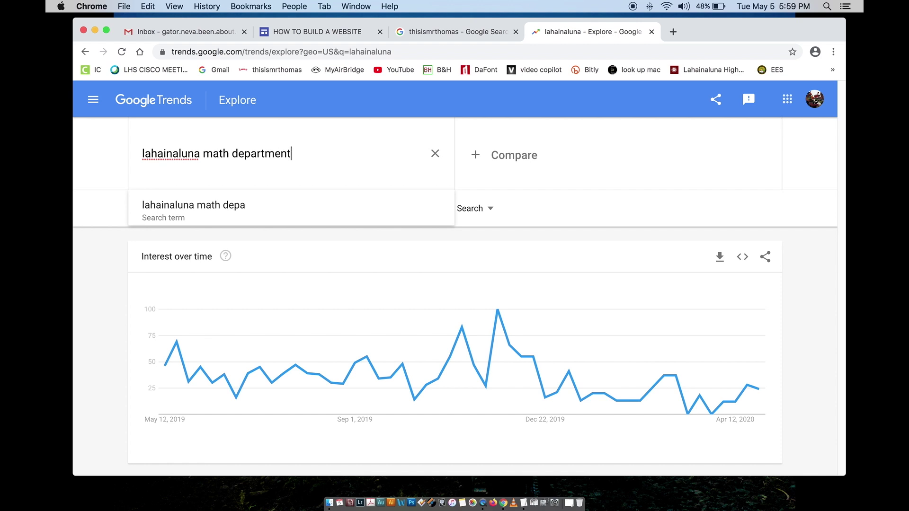
{"action": "key", "text": "Return"}
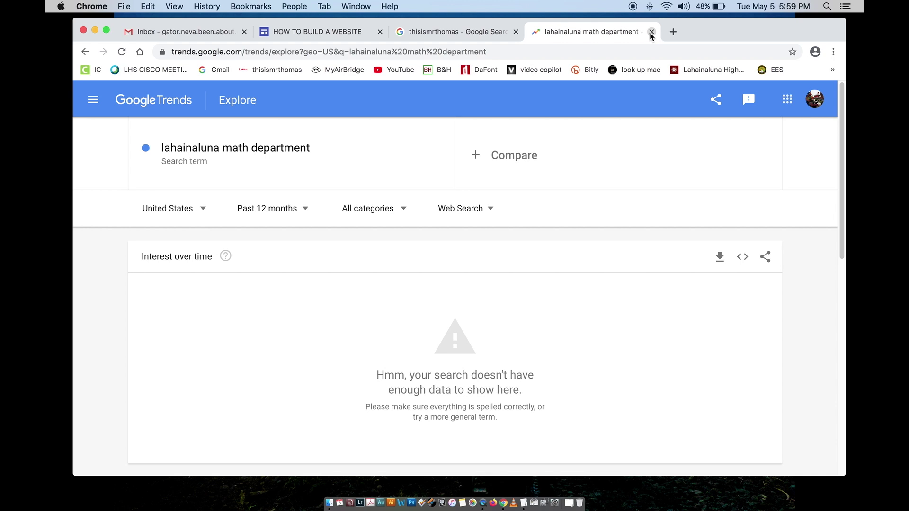
Step: Close the Trends tab and publish the site at the build-a-website-lahainaluna address
{"action": "left_click", "coordinate": [651, 31]}
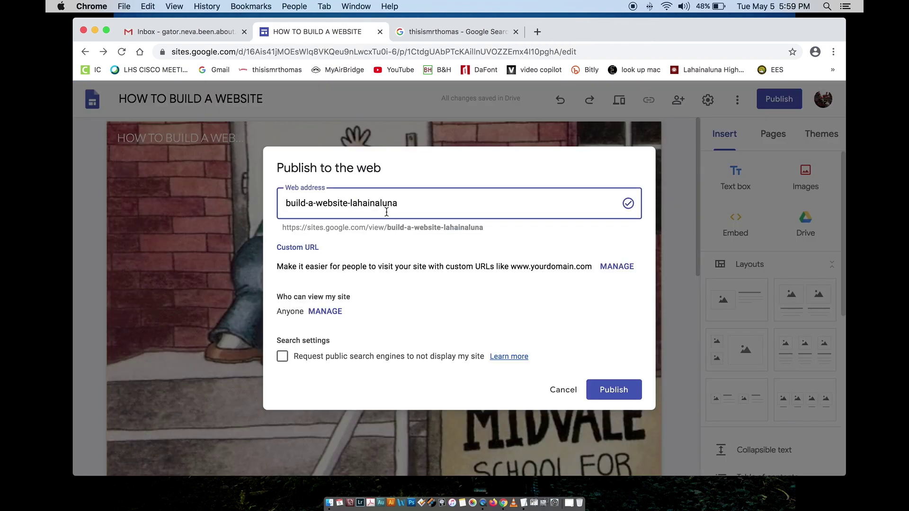
{"action": "left_click", "coordinate": [348, 203]}
{"action": "left_click", "coordinate": [324, 312]}
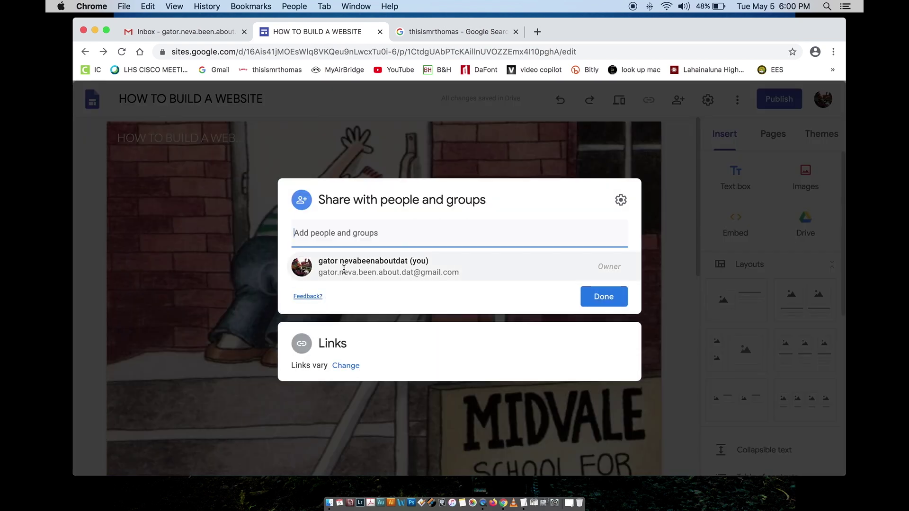
{"action": "mouse_move", "coordinate": [352, 268]}
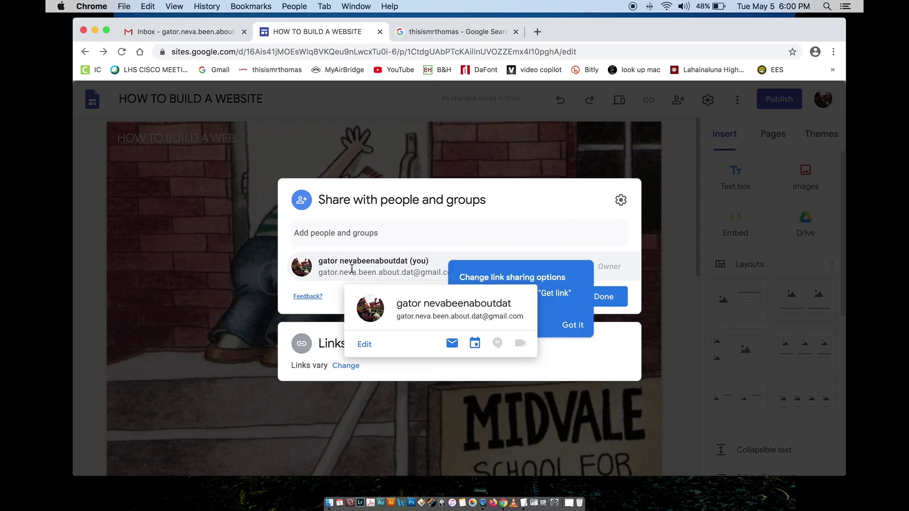
{"action": "left_click", "coordinate": [606, 296]}
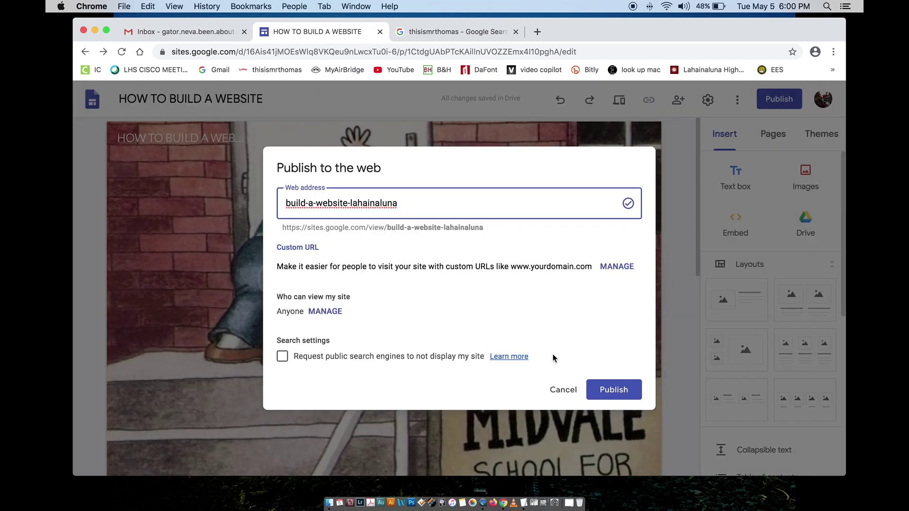
{"action": "left_click", "coordinate": [606, 389]}
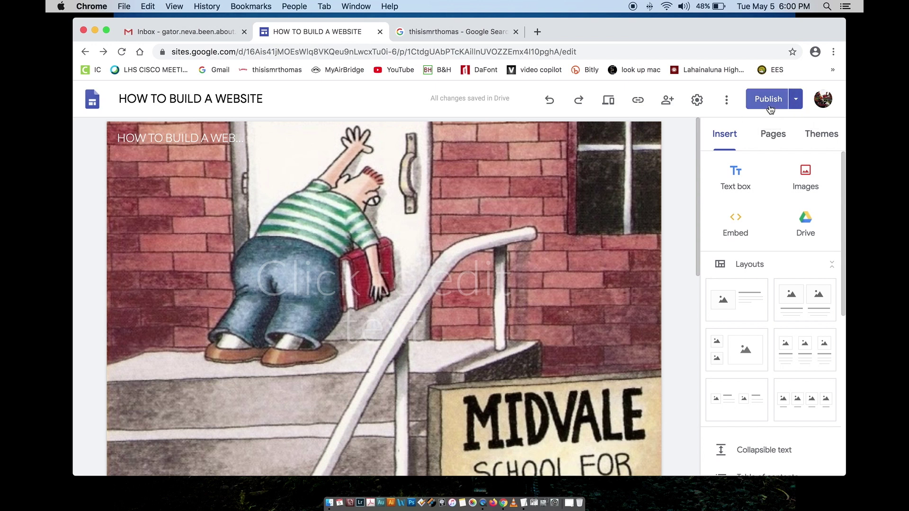
Step: Open sites.google.com/view/build-a-website-lahainaluna/home in a new tab and select its address
{"action": "left_click", "coordinate": [795, 102]}
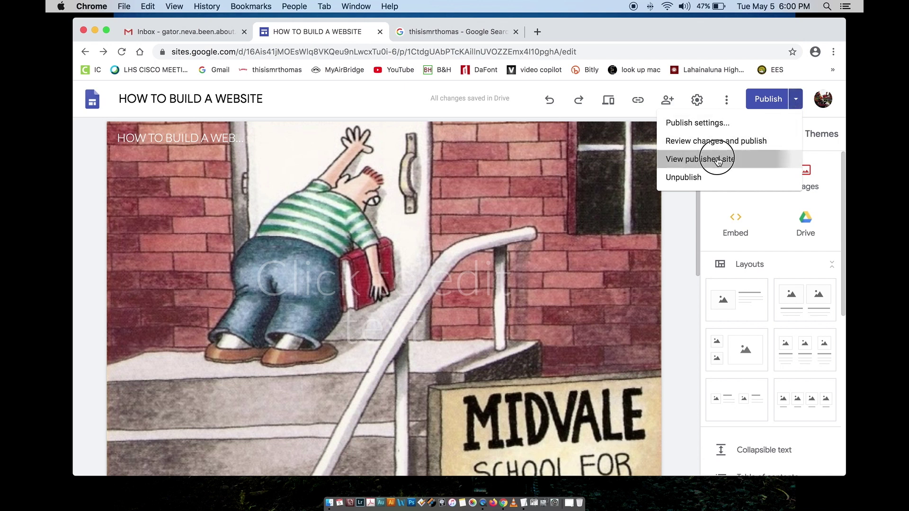
{"action": "left_click", "coordinate": [717, 158]}
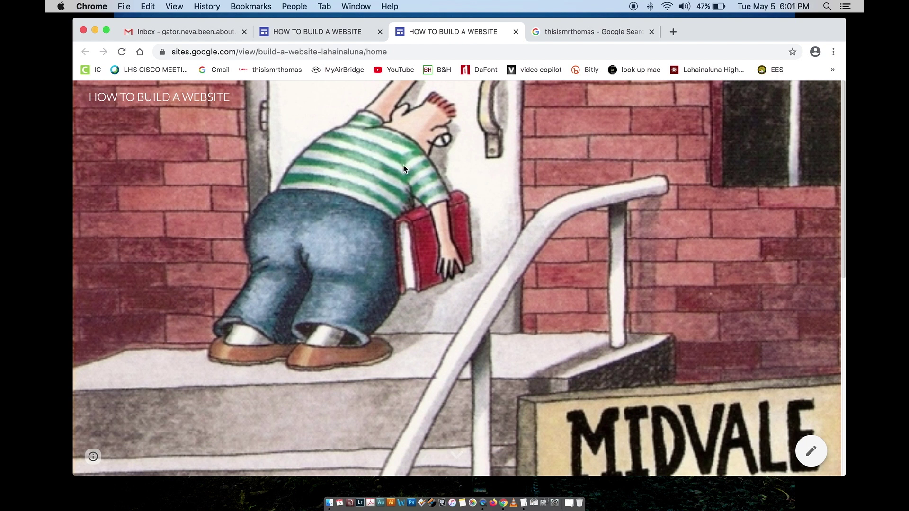
{"action": "left_click", "coordinate": [395, 53]}
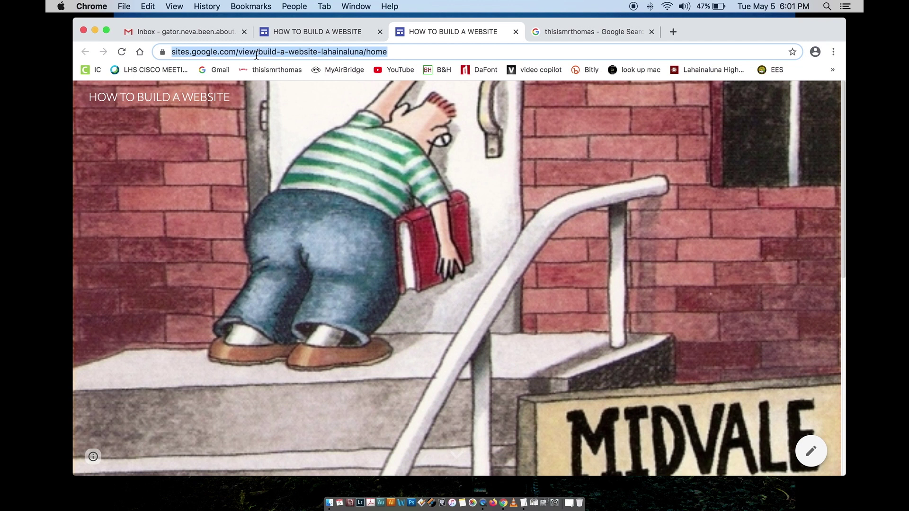
Step: Check the live home page's welcome text and self-portrait, then close the published-site tab
{"action": "scroll", "coordinate": [339, 223], "scroll_direction": "down", "scroll_amount": 10}
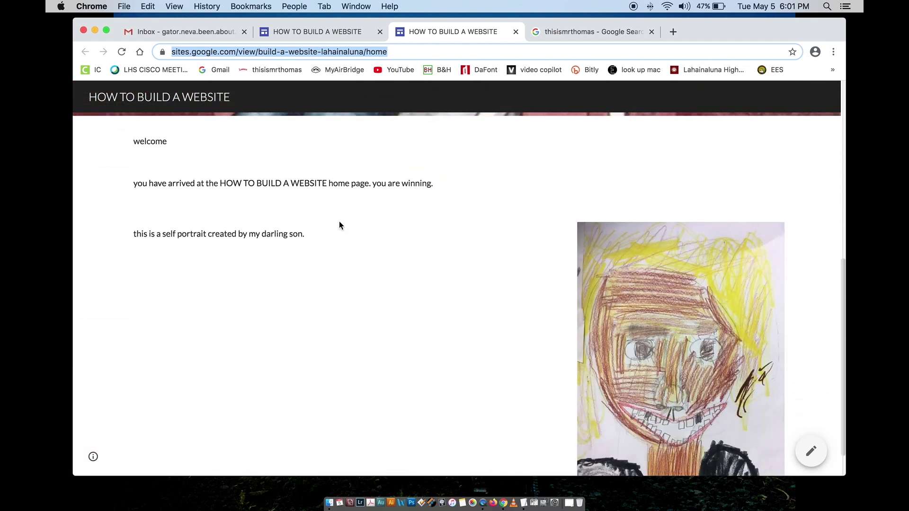
{"action": "scroll", "coordinate": [340, 224], "scroll_direction": "up", "scroll_amount": 2}
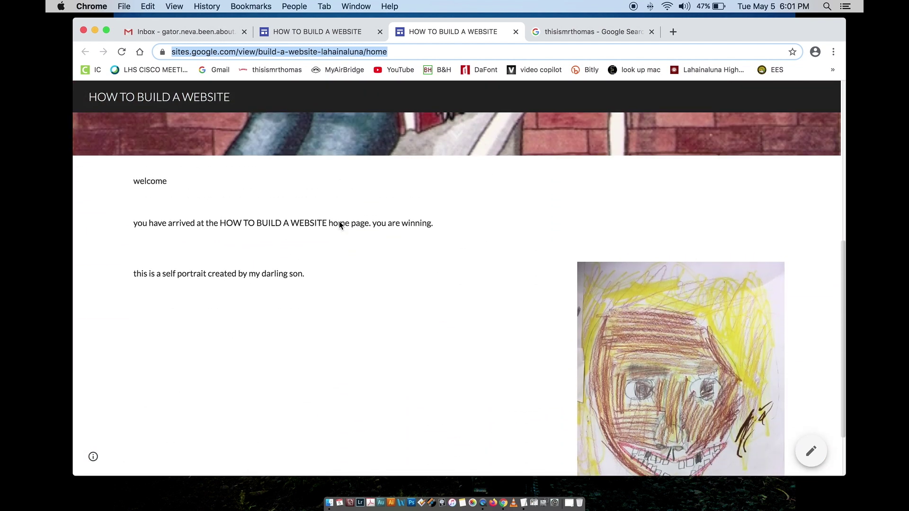
{"action": "scroll", "coordinate": [339, 220], "scroll_direction": "up", "scroll_amount": 10}
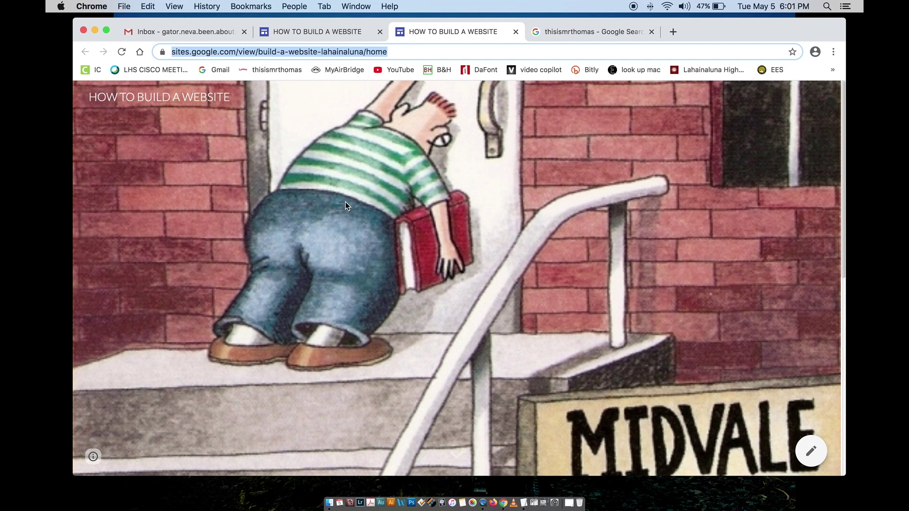
{"action": "left_click", "coordinate": [322, 33]}
{"action": "mouse_move", "coordinate": [386, 301]}
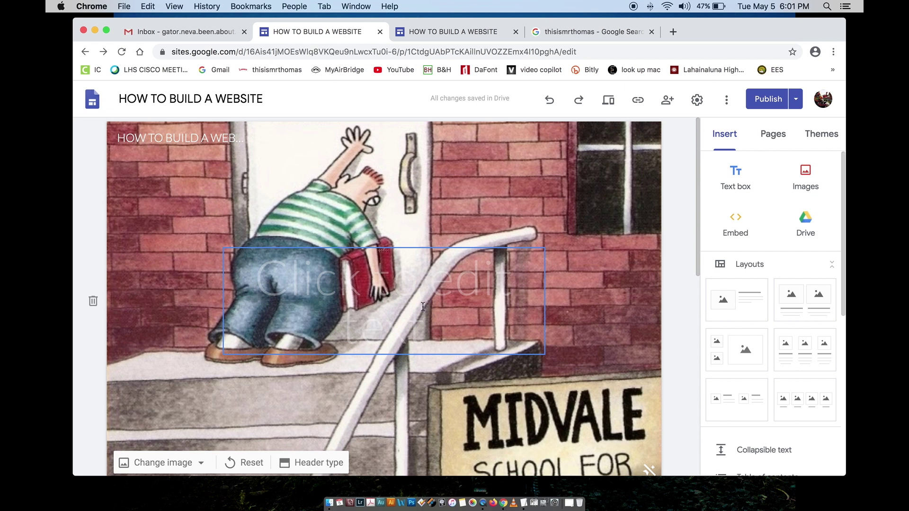
{"action": "left_click", "coordinate": [428, 31]}
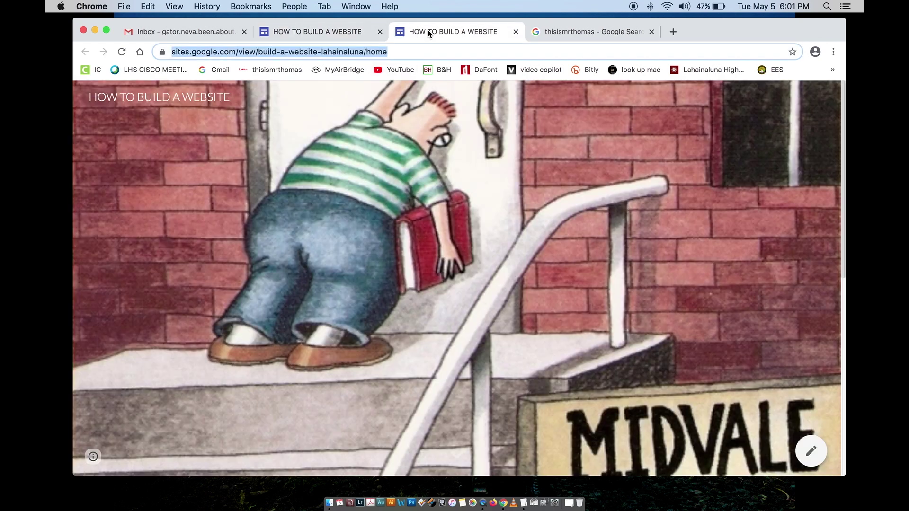
{"action": "left_click", "coordinate": [516, 32]}
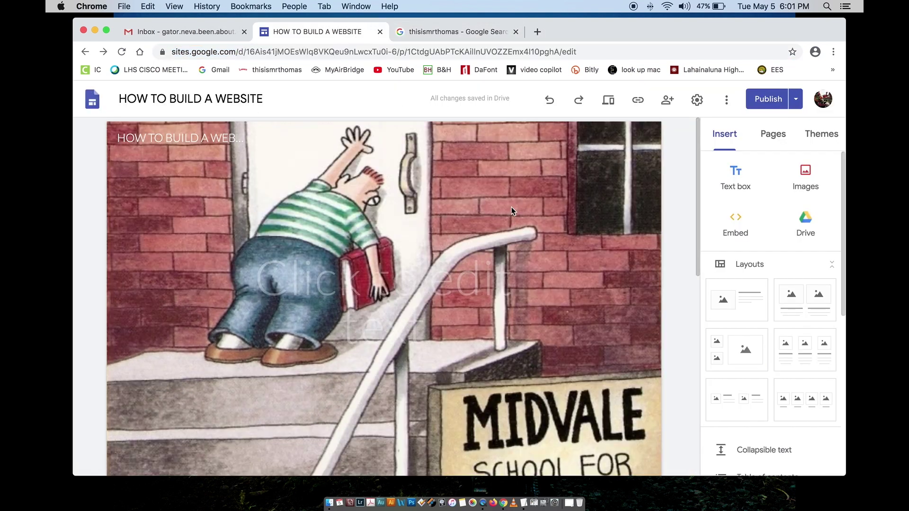
Step: Show the site's Pages list in the editor
{"action": "mouse_move", "coordinate": [511, 209]}
{"action": "mouse_move", "coordinate": [559, 211]}
{"action": "scroll", "coordinate": [559, 211], "scroll_direction": "down", "scroll_amount": 10}
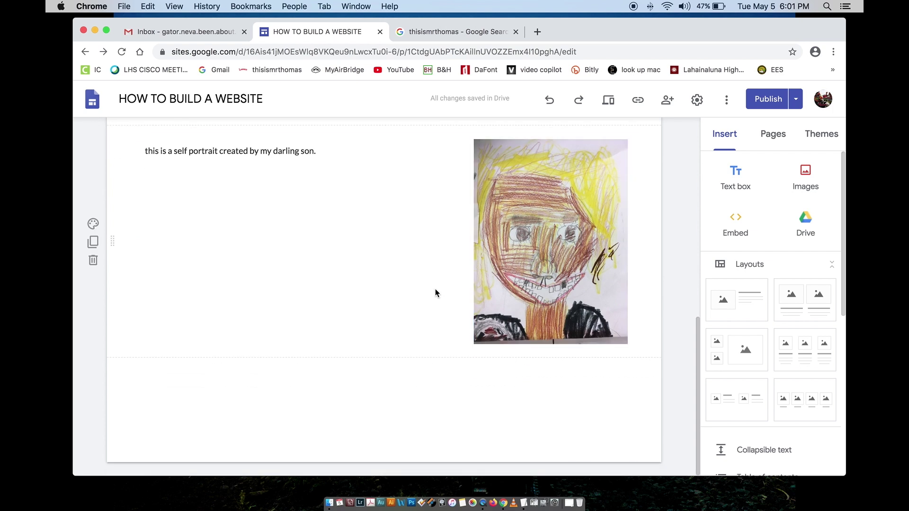
{"action": "scroll", "coordinate": [435, 289], "scroll_direction": "up", "scroll_amount": 10}
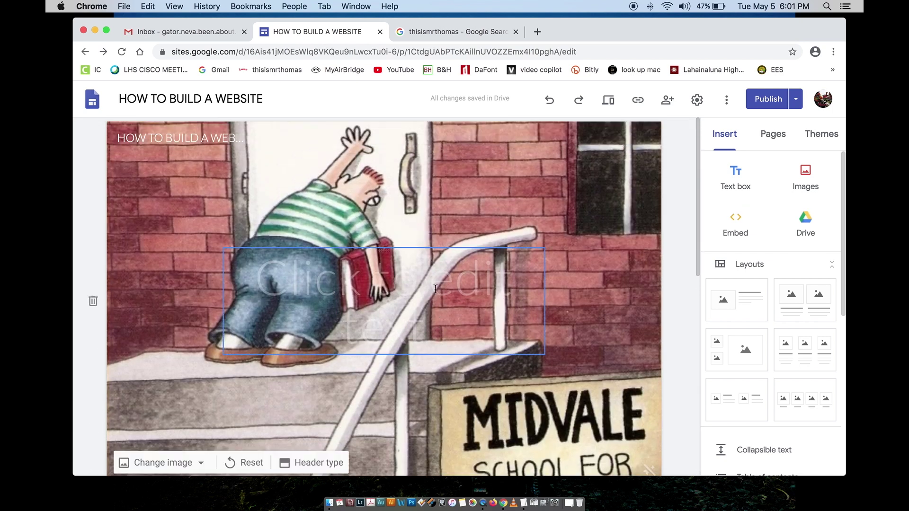
{"action": "left_click", "coordinate": [777, 137]}
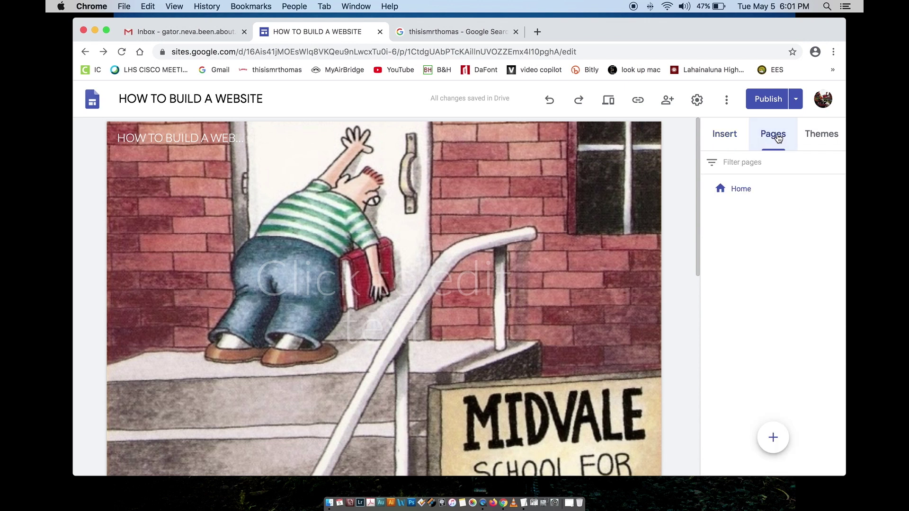
Step: Create a new page named 'How to Add a Photo'
{"action": "mouse_move", "coordinate": [771, 438]}
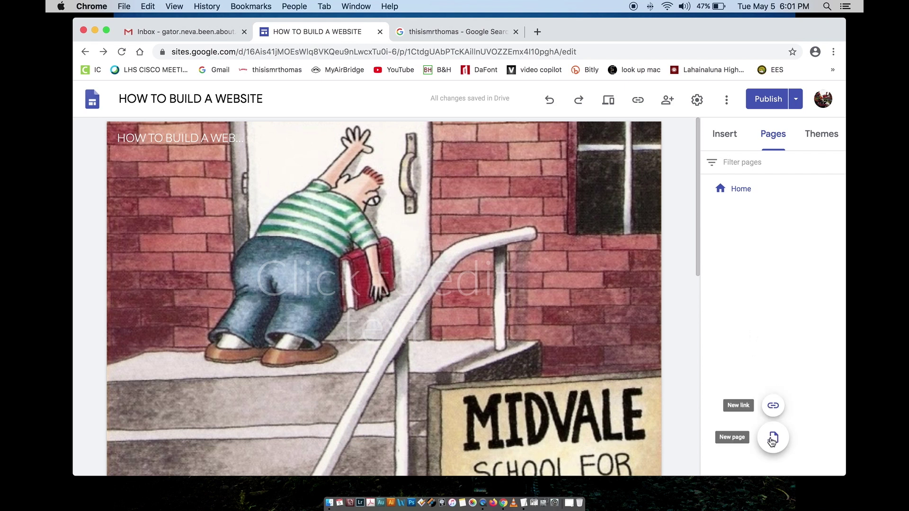
{"action": "left_click", "coordinate": [772, 439]}
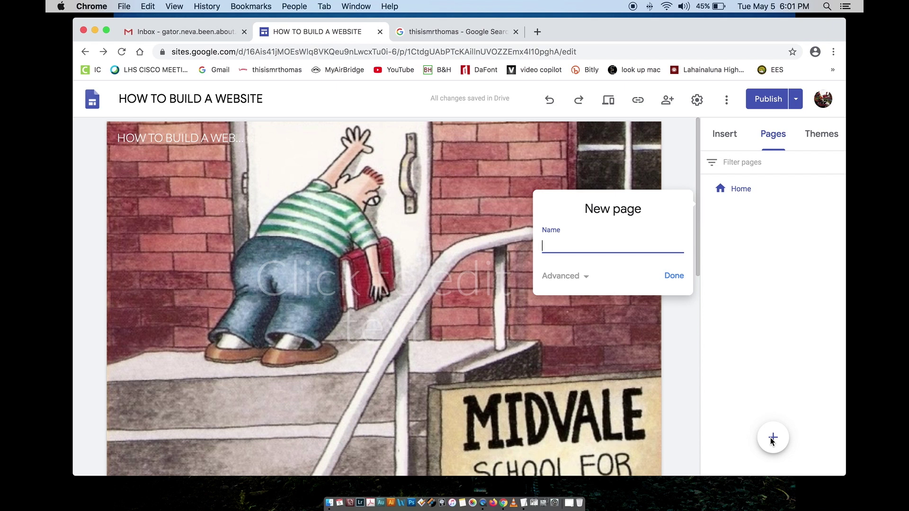
{"action": "type", "text": "How to Add A"}
{"action": "key", "text": "BackSpace"}
{"action": "type", "text": "a H"}
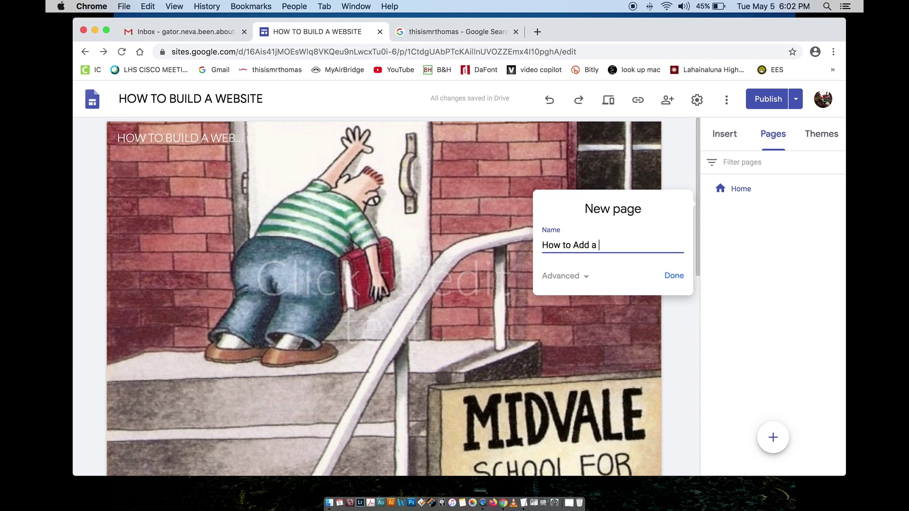
{"action": "key", "text": "BackSpace"}
{"action": "type", "text": "Photo"}
{"action": "left_click", "coordinate": [678, 276]}
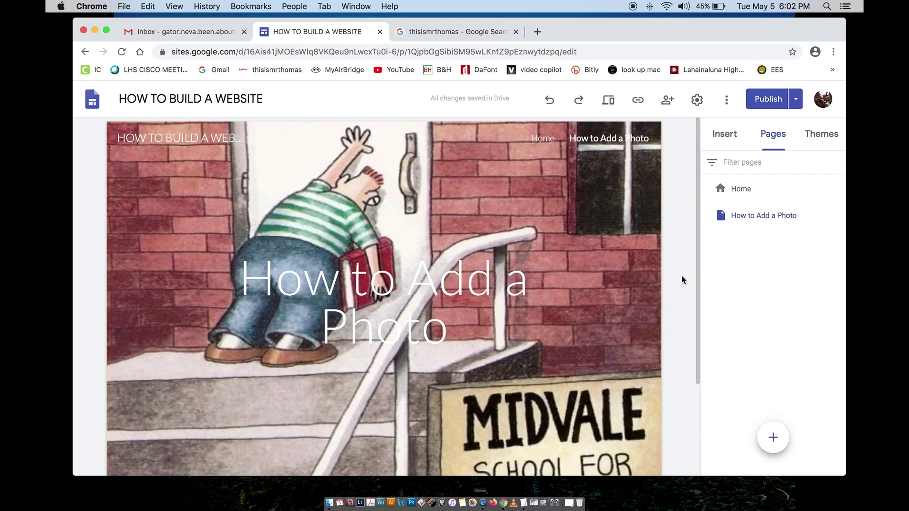
Step: Switch the page header type to Title only, dropping the Midvale cover image
{"action": "mouse_move", "coordinate": [427, 183]}
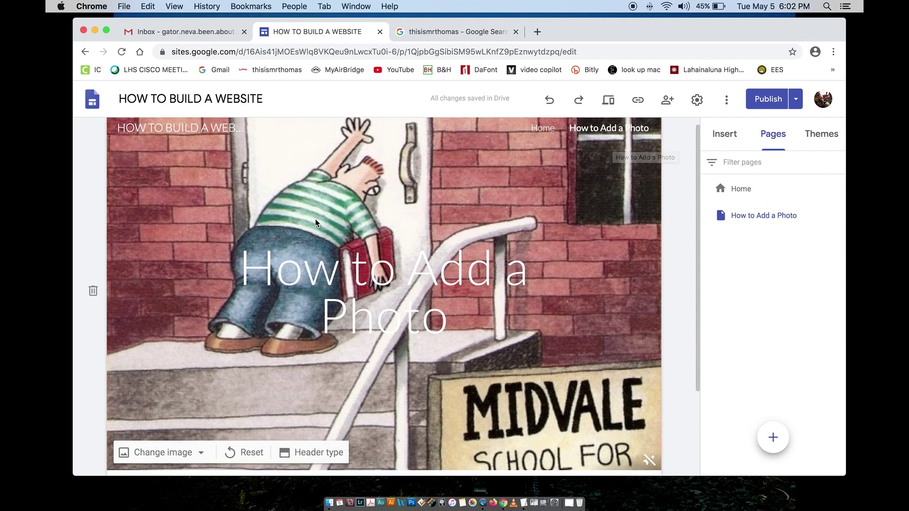
{"action": "scroll", "coordinate": [175, 404], "scroll_direction": "down", "scroll_amount": 3}
{"action": "left_click", "coordinate": [175, 405]}
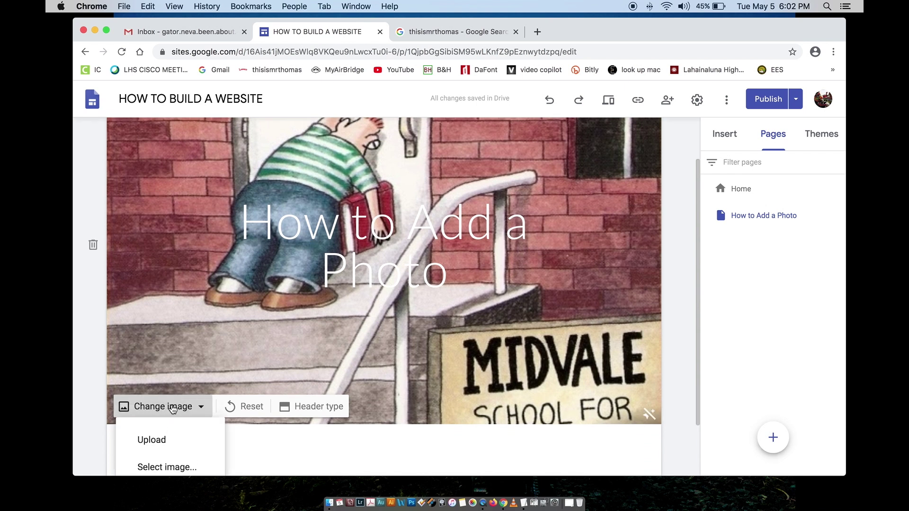
{"action": "scroll", "coordinate": [174, 417], "scroll_direction": "down", "scroll_amount": 2}
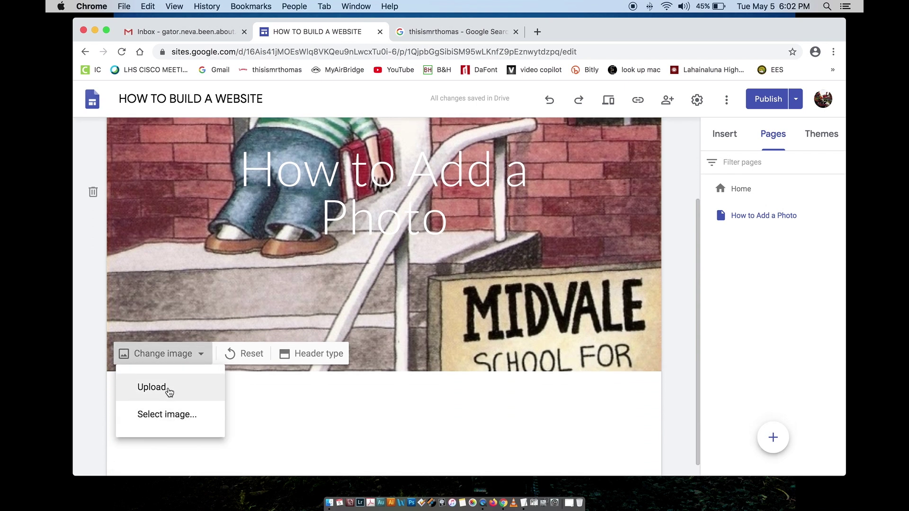
{"action": "left_click", "coordinate": [315, 355]}
{"action": "left_click", "coordinate": [323, 356]}
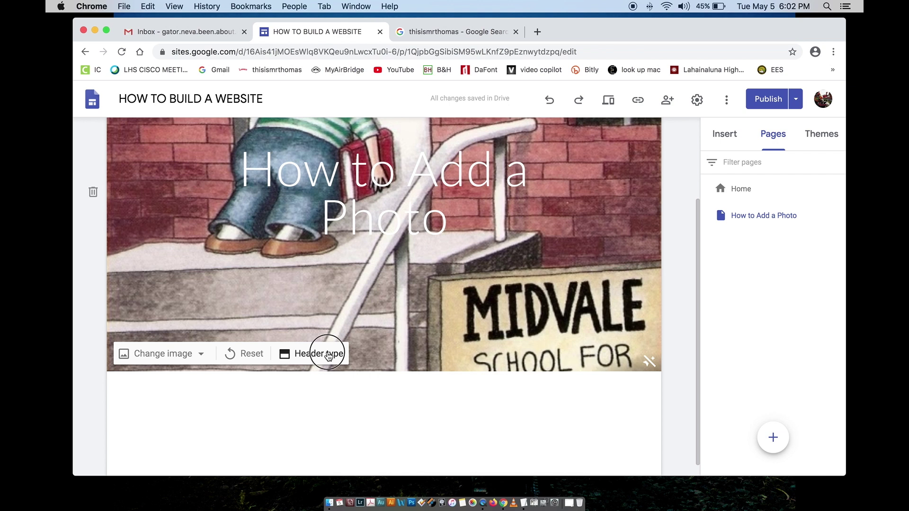
{"action": "left_click", "coordinate": [378, 349]}
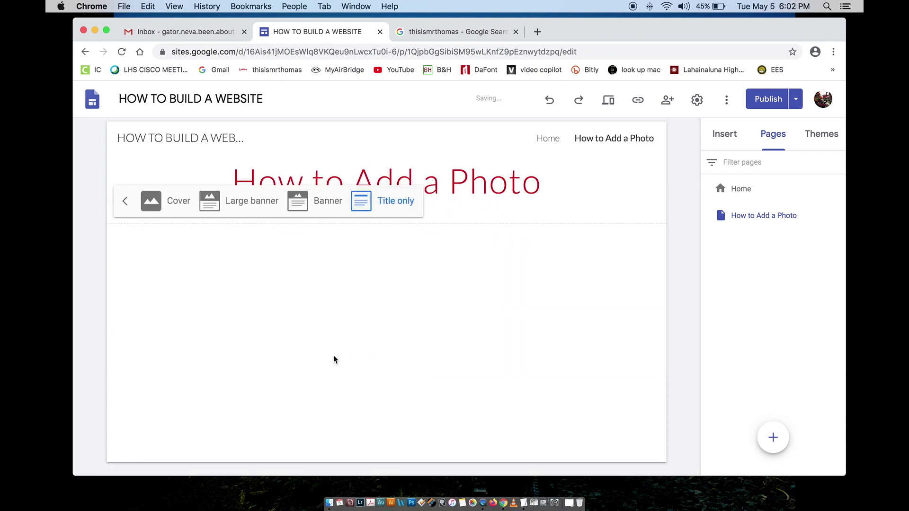
{"action": "left_click", "coordinate": [586, 237]}
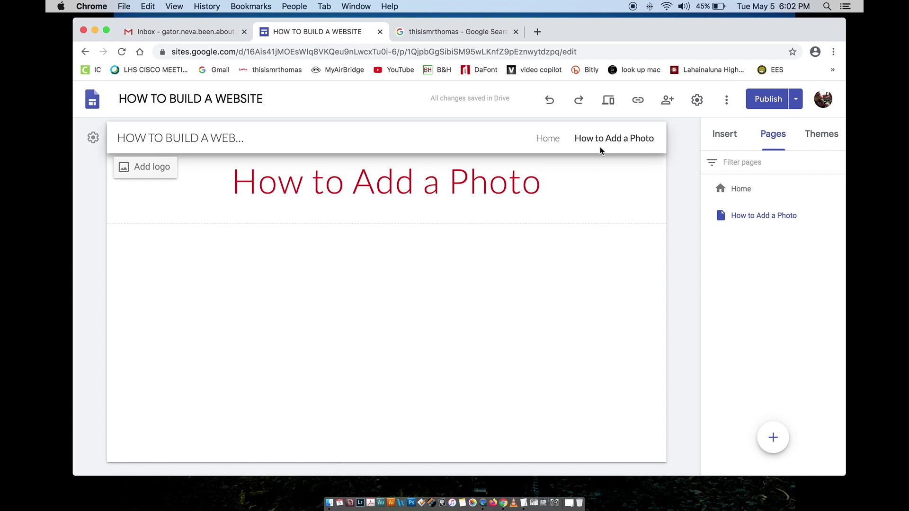
{"action": "left_click", "coordinate": [343, 185]}
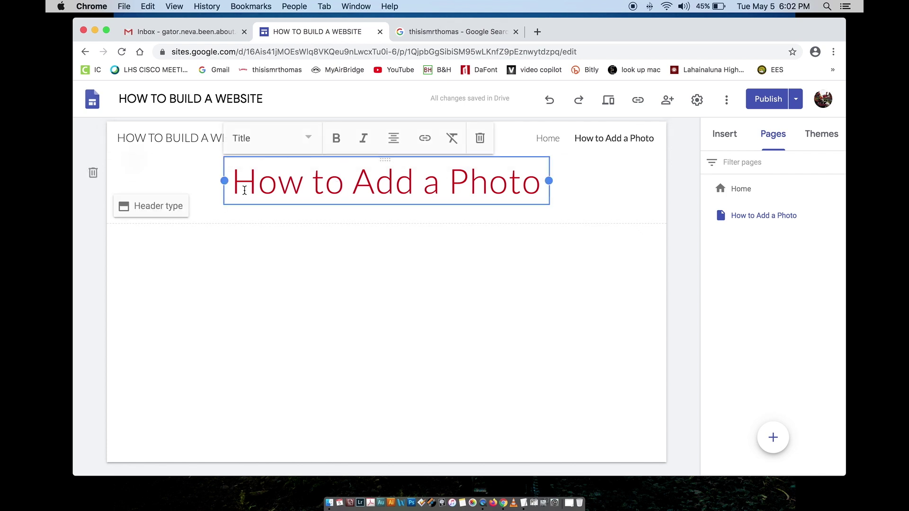
{"action": "left_click", "coordinate": [462, 259]}
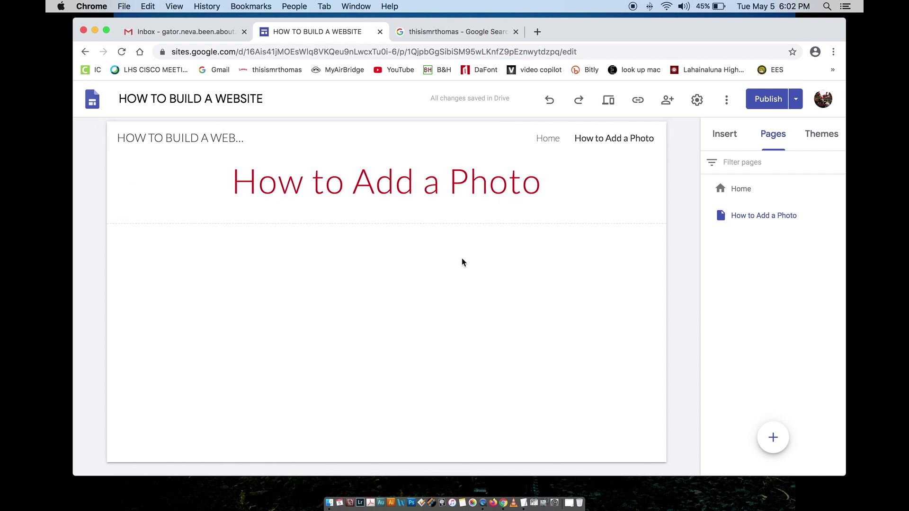
Step: Place a four-image captioned layout below the title, discarding a first misplaced attempt
{"action": "left_click", "coordinate": [712, 135]}
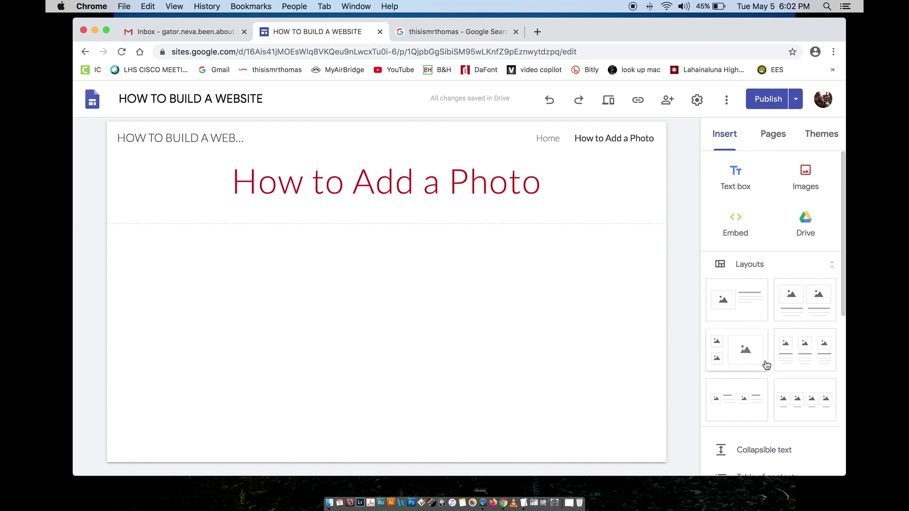
{"action": "scroll", "coordinate": [776, 393], "scroll_direction": "down", "scroll_amount": 2}
{"action": "left_click", "coordinate": [799, 361]}
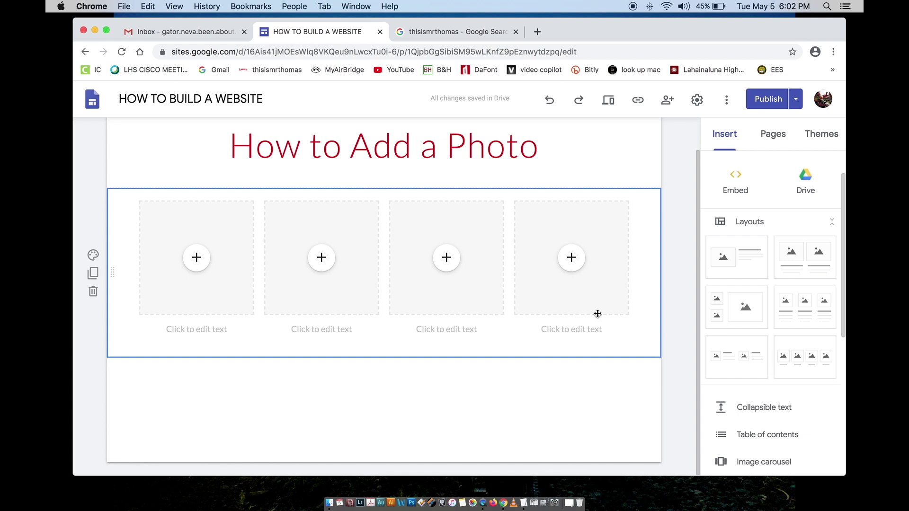
{"action": "left_click", "coordinate": [562, 262]}
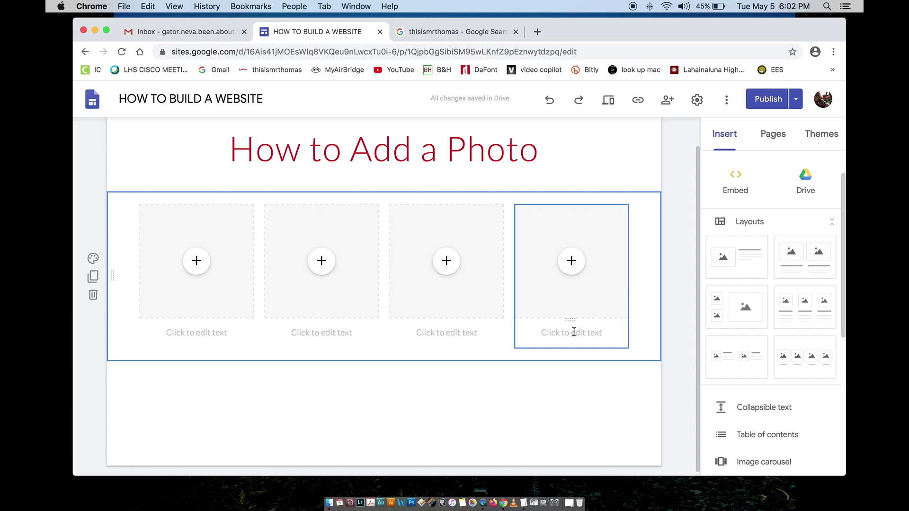
{"action": "left_click", "coordinate": [95, 297]}
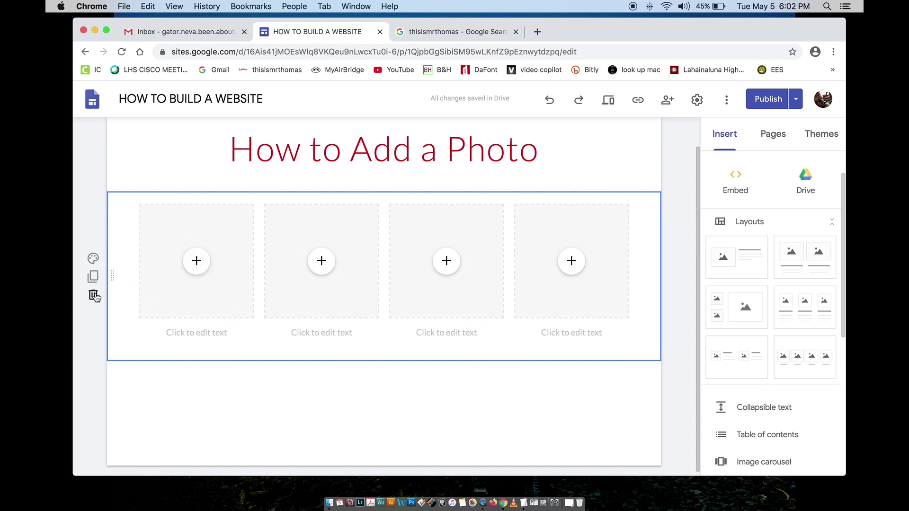
{"action": "left_click", "coordinate": [94, 296]}
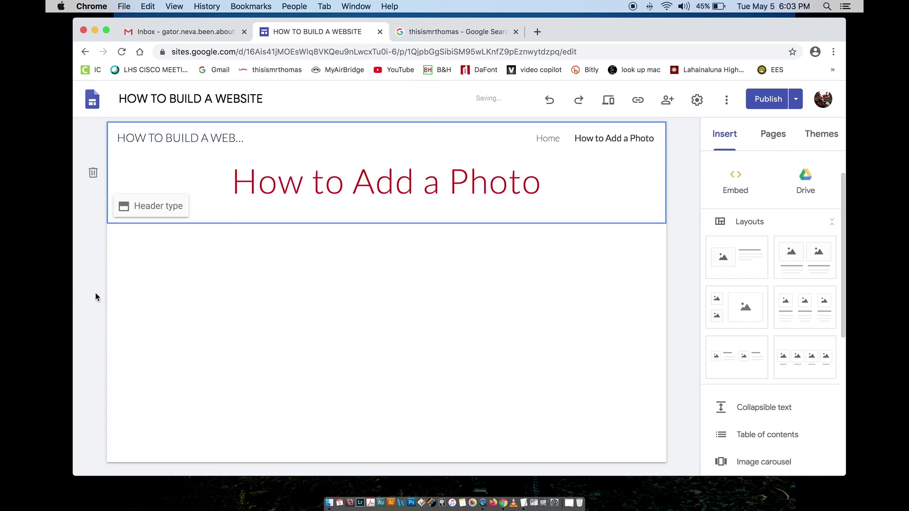
{"action": "scroll", "coordinate": [720, 400], "scroll_direction": "down", "scroll_amount": 1}
{"action": "scroll", "coordinate": [727, 394], "scroll_direction": "up", "scroll_amount": 3}
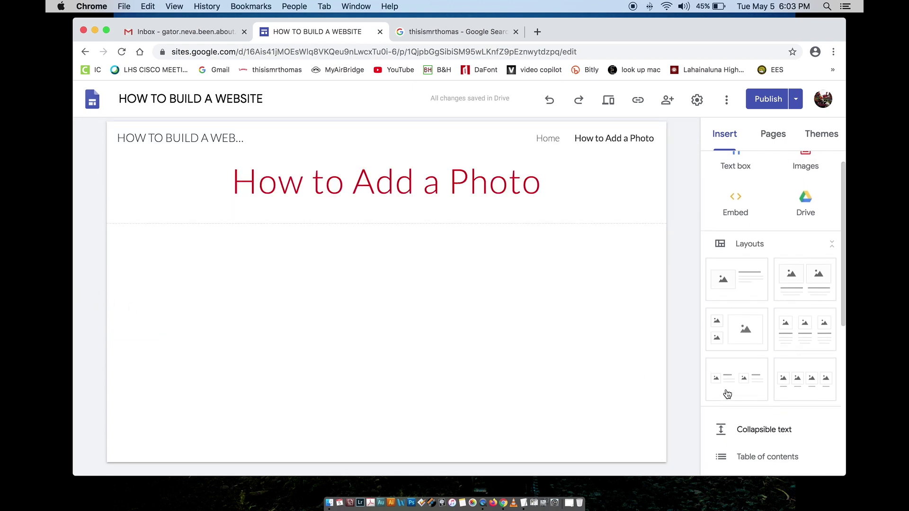
{"action": "left_click_drag", "start_coordinate": [805, 403], "coordinate": [435, 368]}
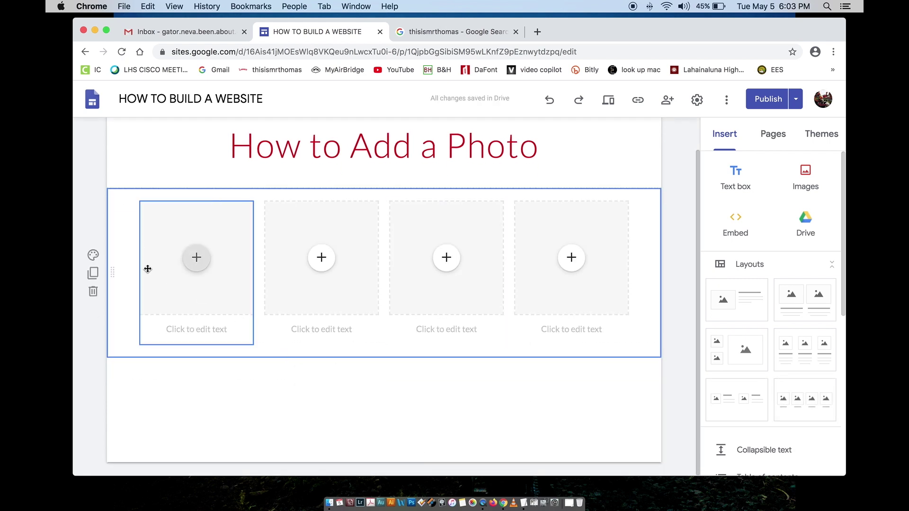
{"action": "left_click", "coordinate": [194, 268]}
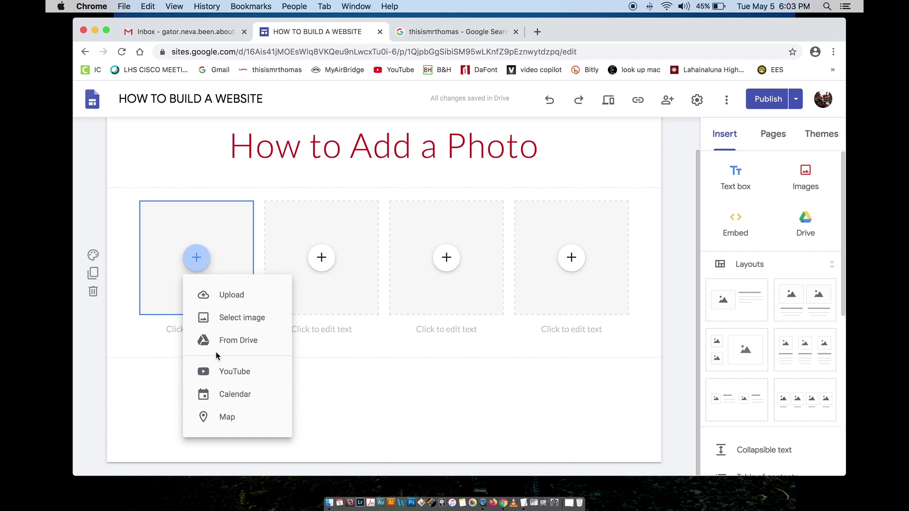
Step: Upload lhs_logo.jpeg into the first slot and caption it 'Sample Logo'
{"action": "left_click", "coordinate": [222, 294]}
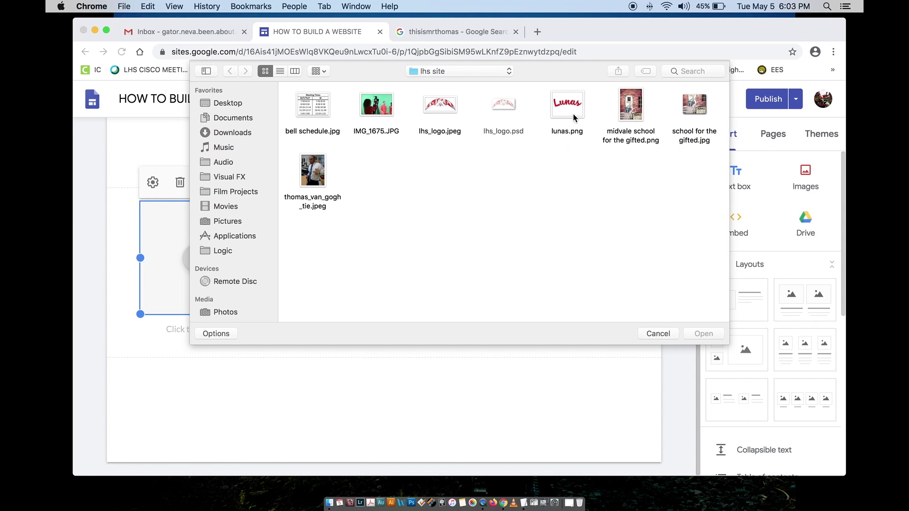
{"action": "left_click", "coordinate": [444, 108]}
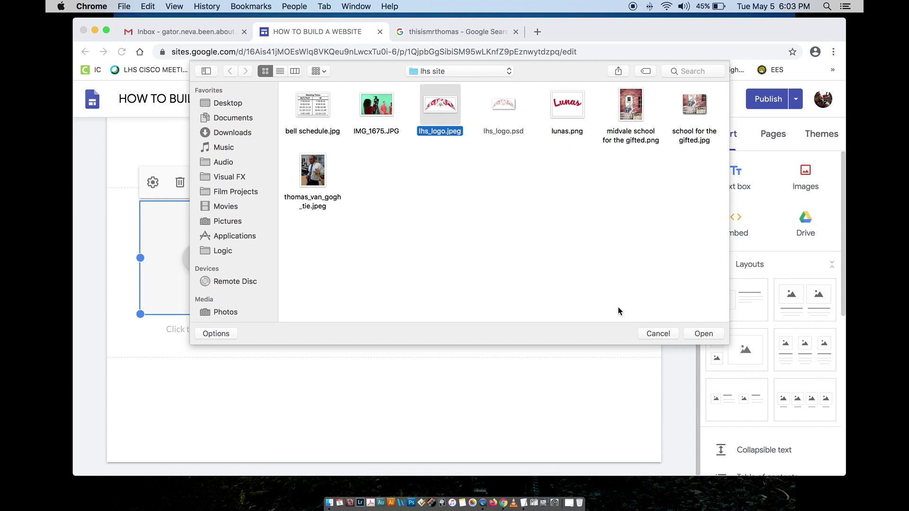
{"action": "left_click", "coordinate": [702, 332]}
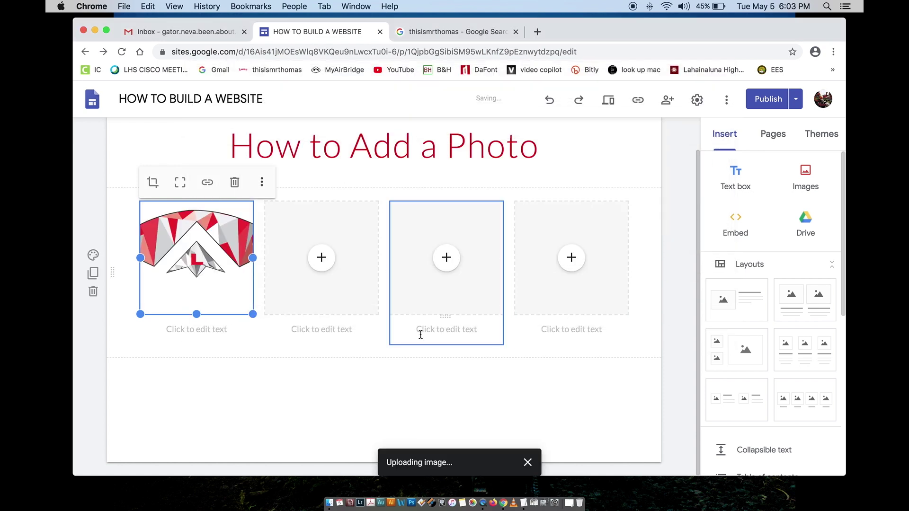
{"action": "left_click", "coordinate": [177, 328]}
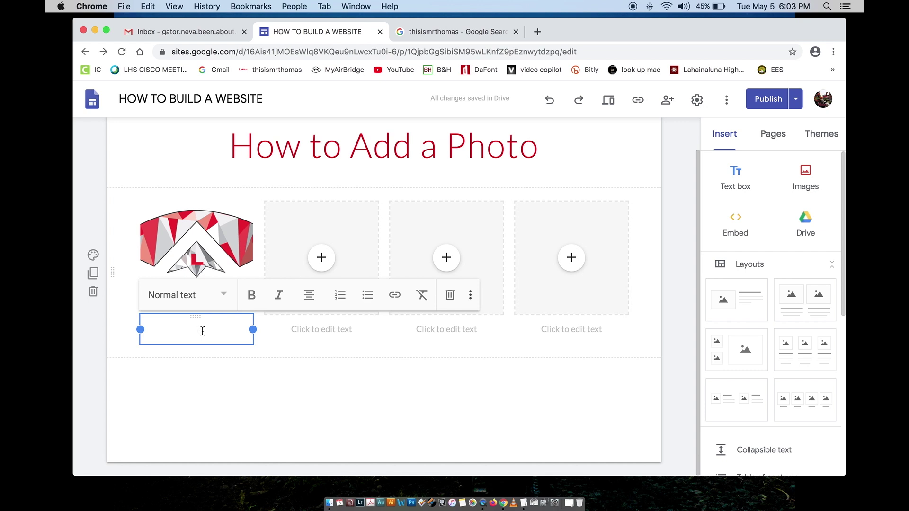
{"action": "type", "text": "Sample Logo"}
{"action": "left_click", "coordinate": [218, 382]}
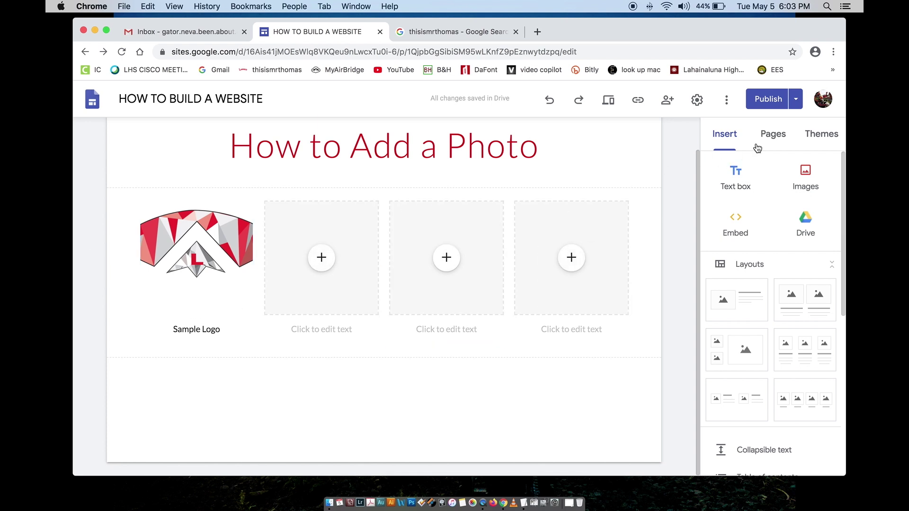
Step: Reposition the Home self-portrait, then return and bring up the second placeholder's upload options
{"action": "left_click", "coordinate": [770, 136]}
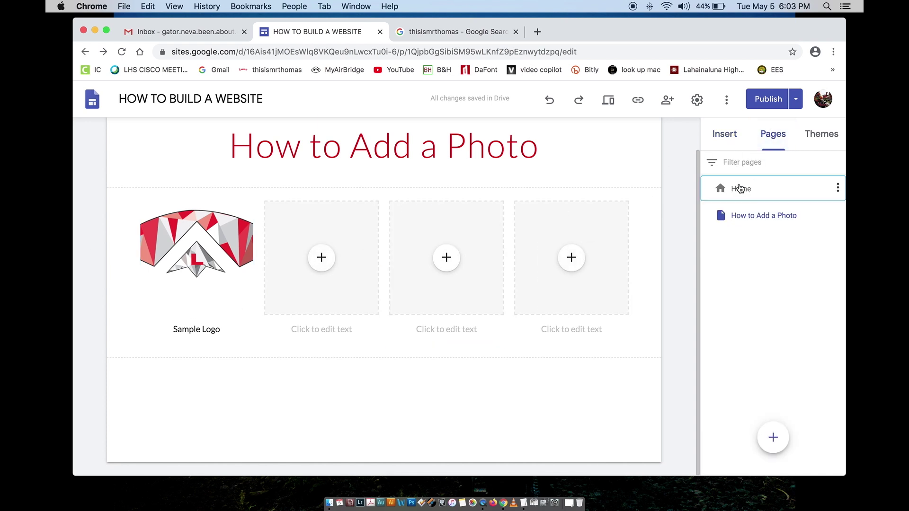
{"action": "left_click", "coordinate": [740, 188]}
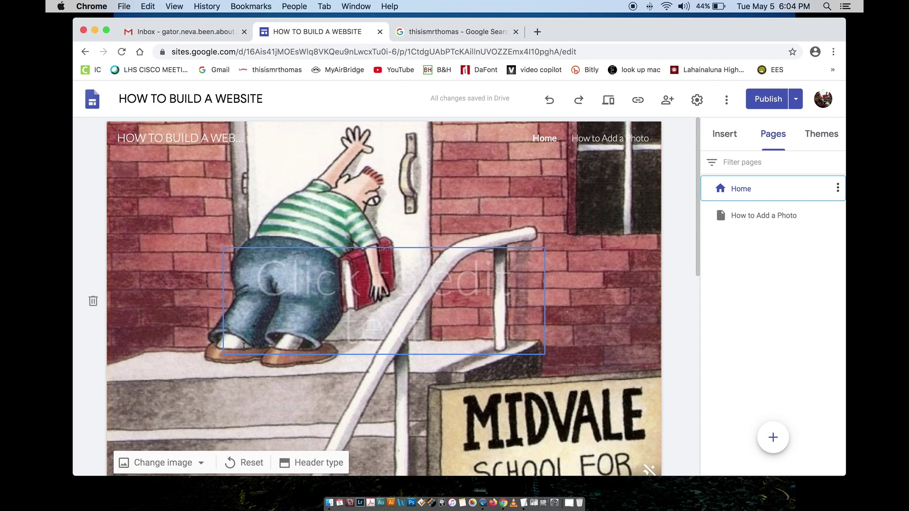
{"action": "scroll", "coordinate": [243, 348], "scroll_direction": "down", "scroll_amount": 10}
{"action": "left_click_drag", "start_coordinate": [468, 340], "coordinate": [375, 306]}
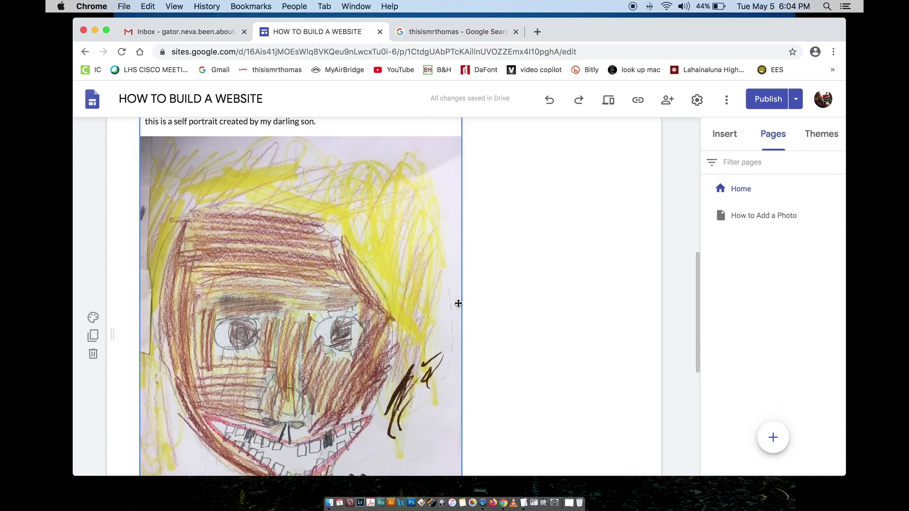
{"action": "scroll", "coordinate": [456, 300], "scroll_direction": "up", "scroll_amount": 10}
{"action": "left_click", "coordinate": [734, 213]}
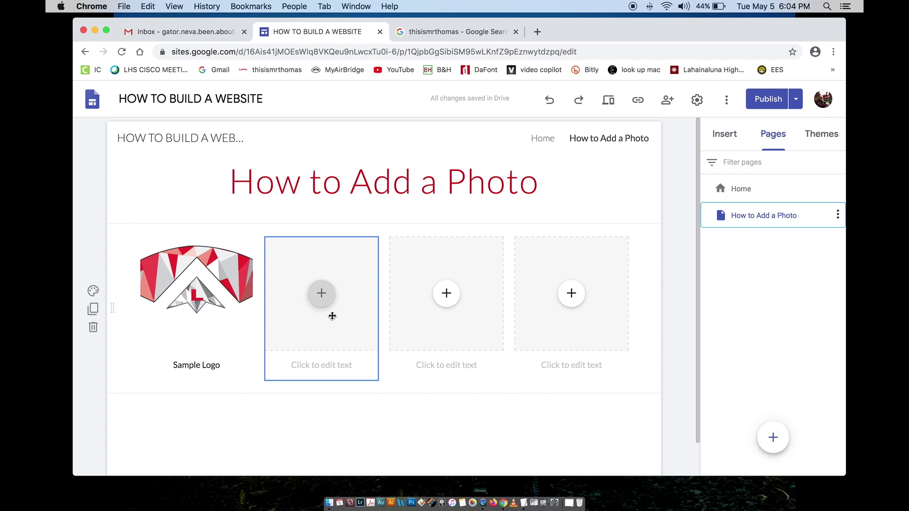
{"action": "left_click", "coordinate": [322, 294]}
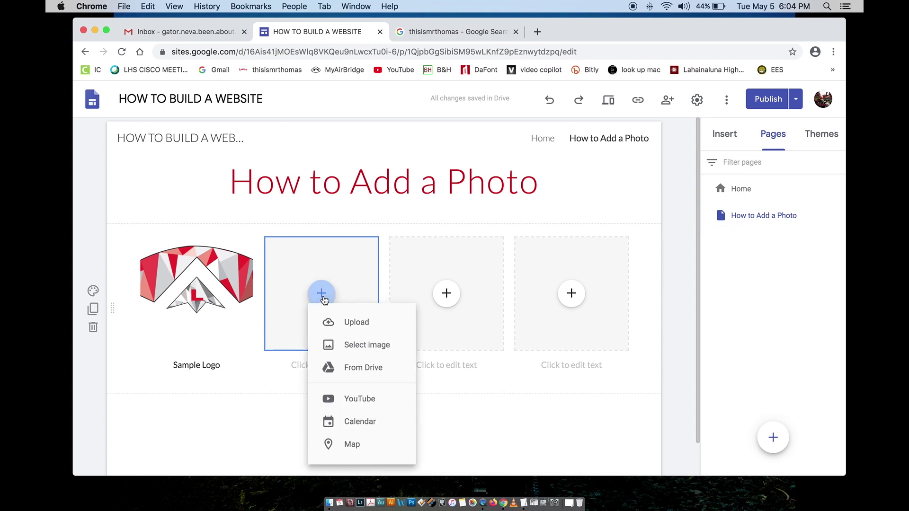
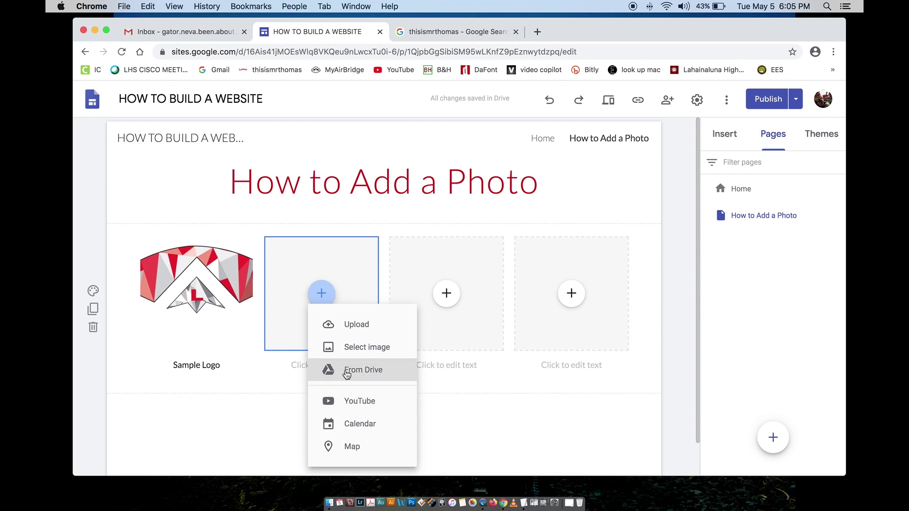
Step: Insert the hyperlapse .mov video from My Drive into the second empty placeholder
{"action": "left_click", "coordinate": [346, 371]}
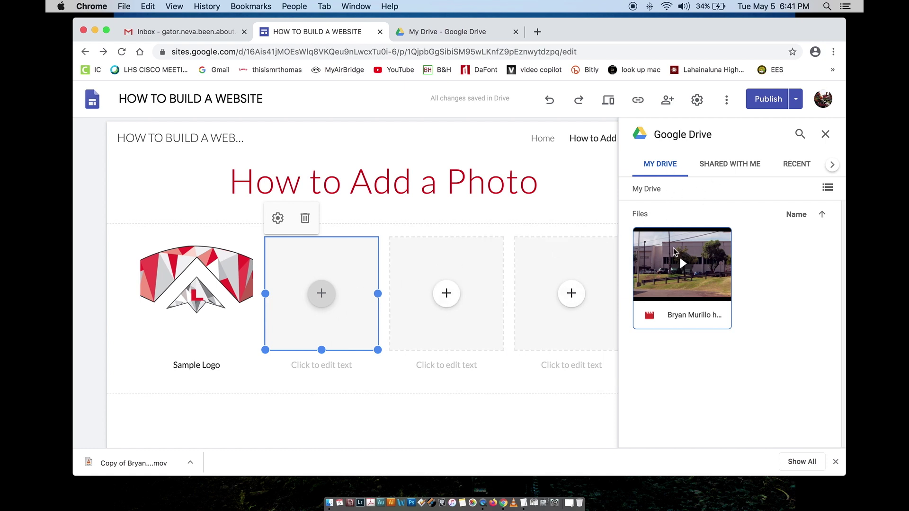
{"action": "left_click", "coordinate": [828, 187]}
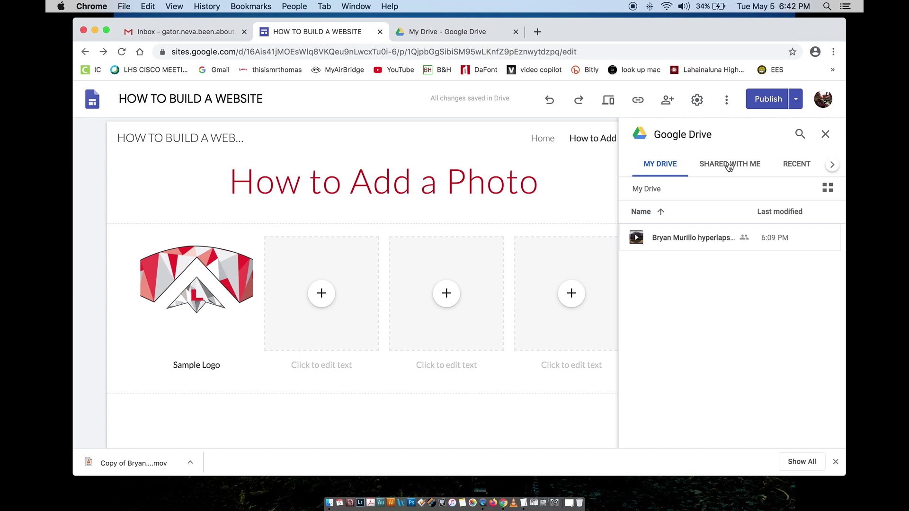
{"action": "left_click", "coordinate": [729, 165]}
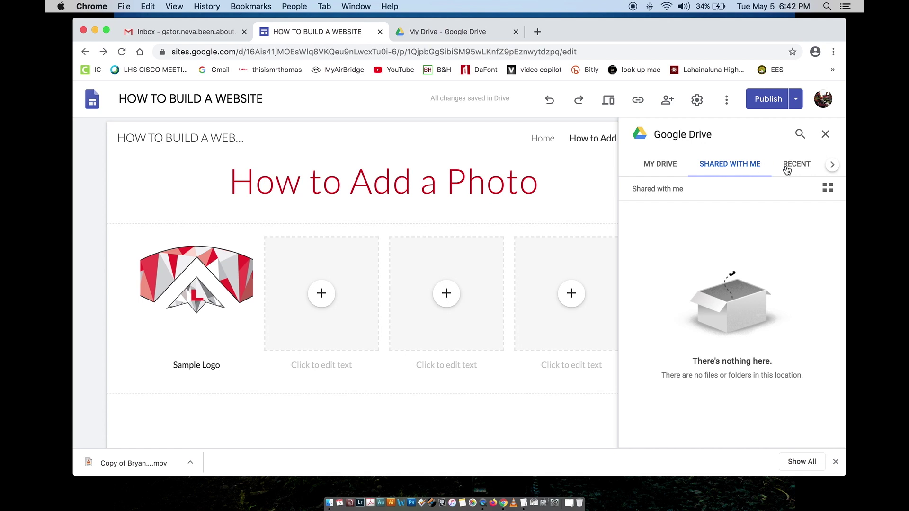
{"action": "left_click", "coordinate": [831, 164]}
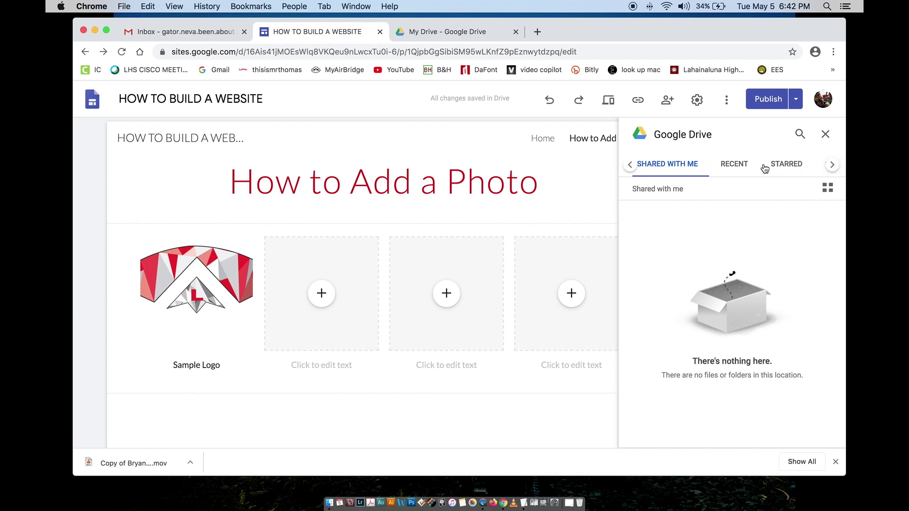
{"action": "left_click", "coordinate": [630, 165]}
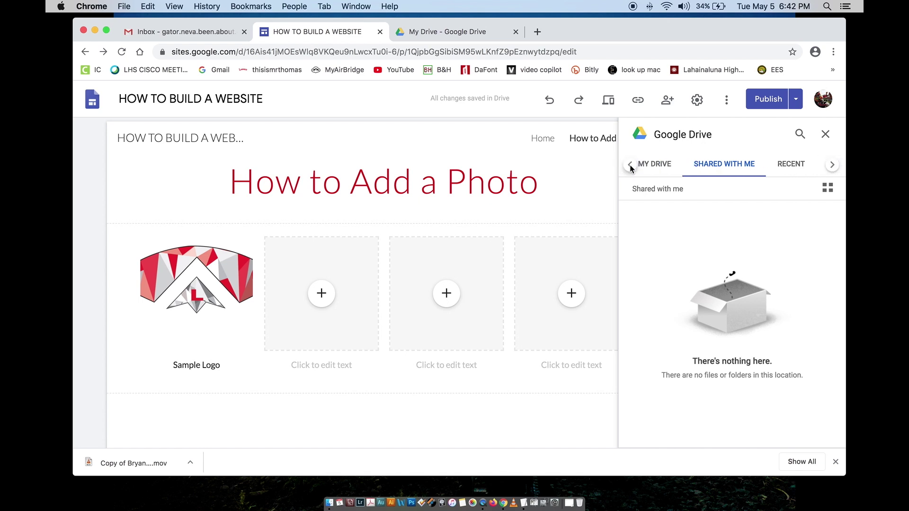
{"action": "left_click", "coordinate": [655, 167]}
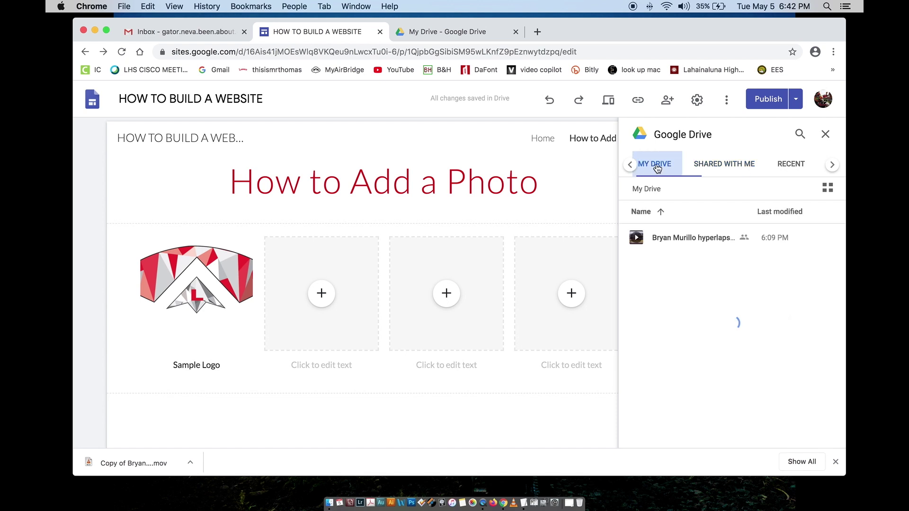
{"action": "left_click", "coordinate": [827, 190]}
{"action": "left_click", "coordinate": [714, 263]}
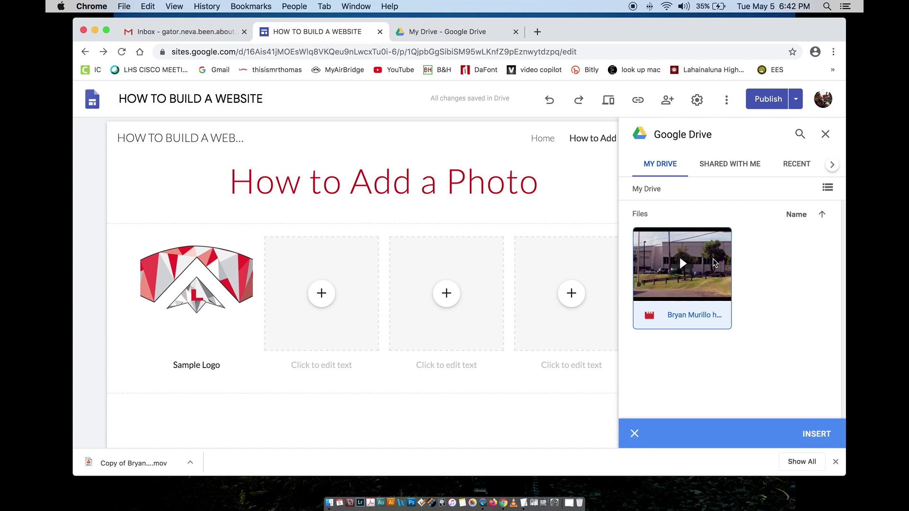
{"action": "left_click", "coordinate": [811, 436]}
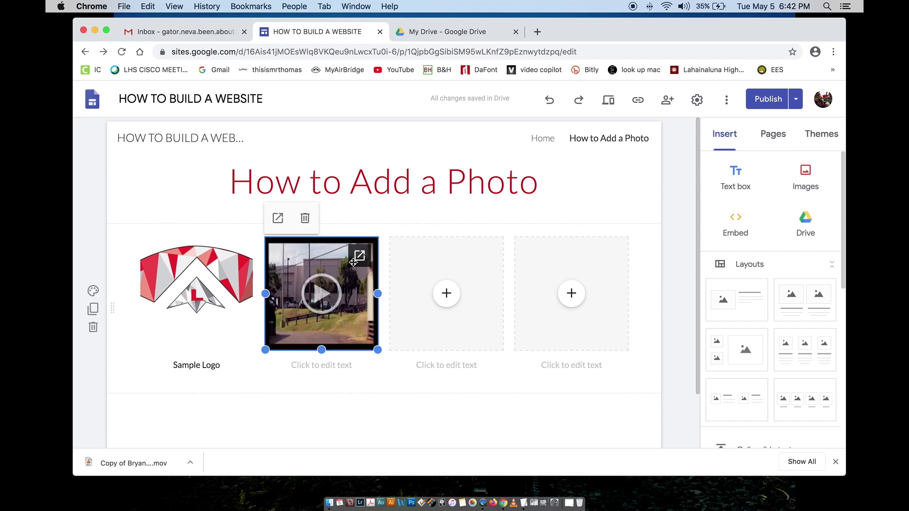
Step: Caption the video with the student's name followed by 'hyperlapse'
{"action": "left_click", "coordinate": [329, 364]}
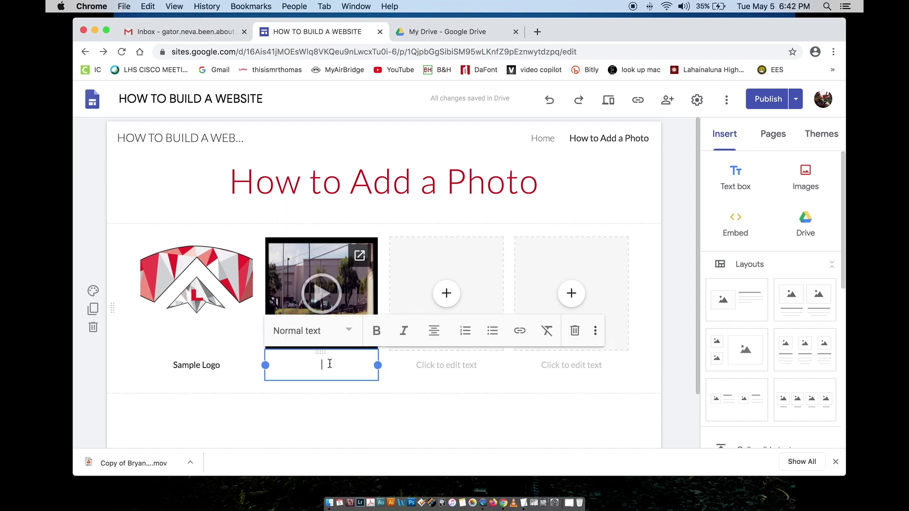
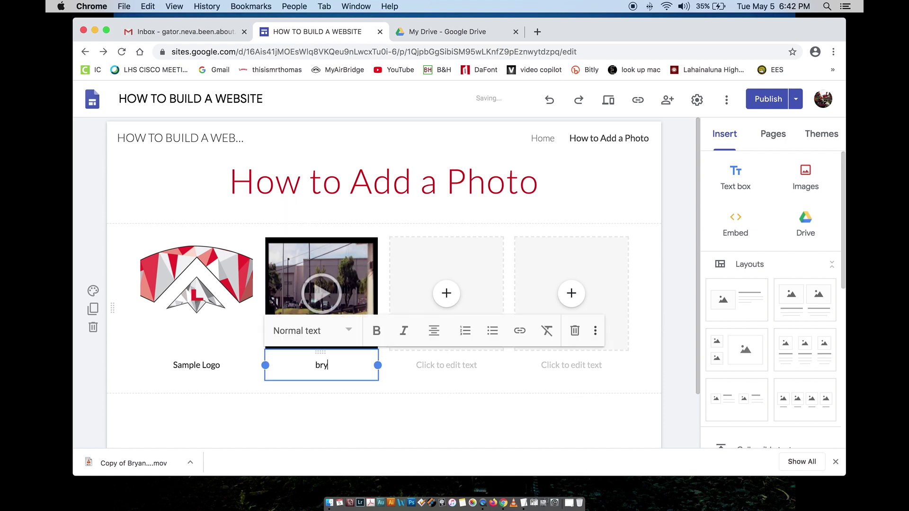
{"action": "type", "text": "se"}
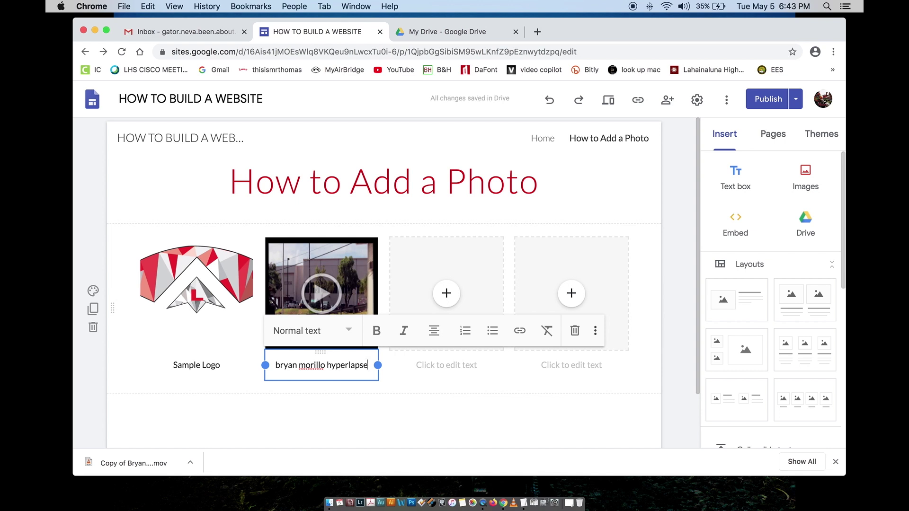
{"action": "left_click", "coordinate": [303, 437]}
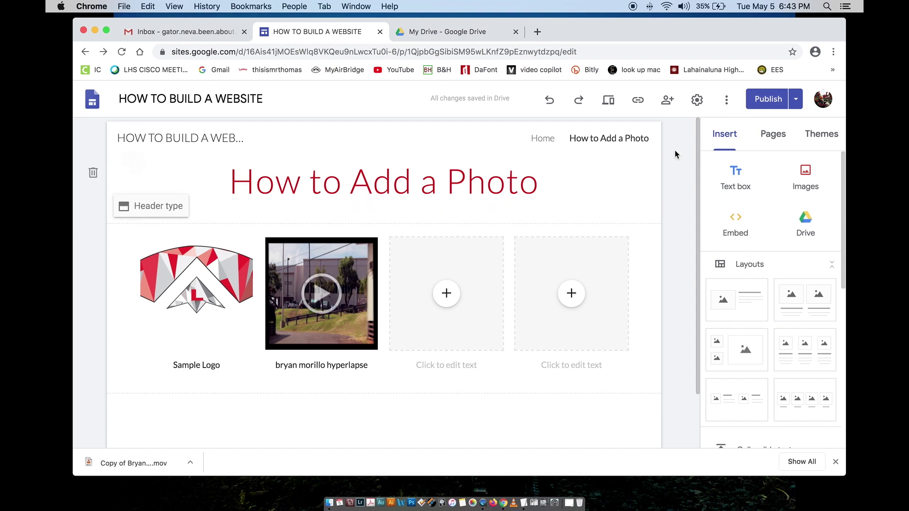
Step: Dismiss the 'Publish with confidence' intro, review the draft, and publish the site
{"action": "left_click", "coordinate": [762, 103]}
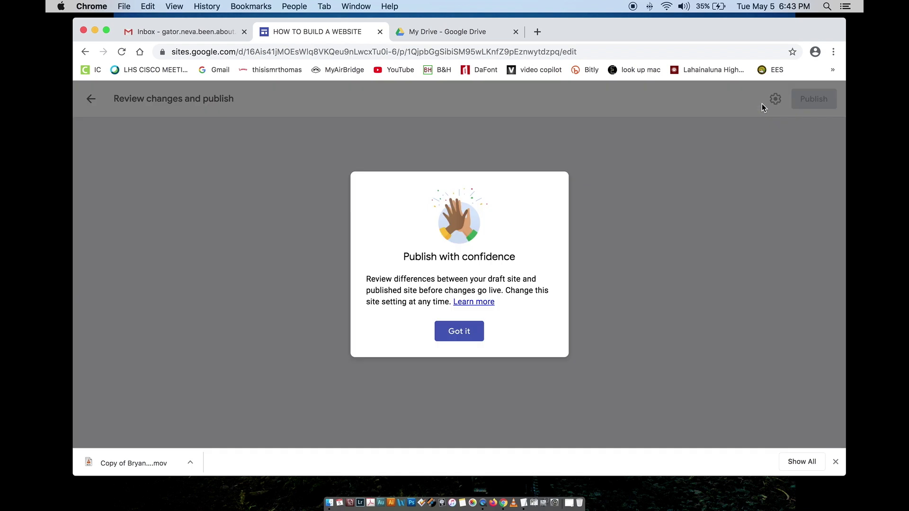
{"action": "left_click", "coordinate": [466, 333]}
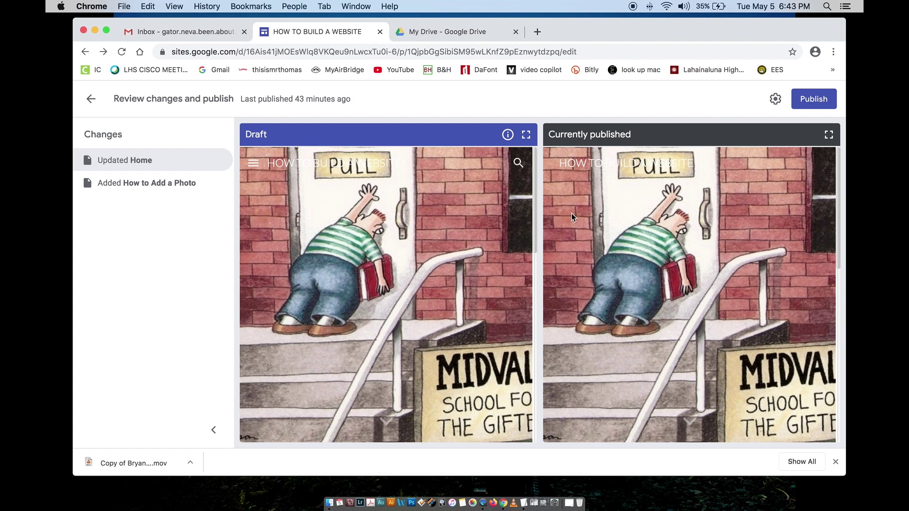
{"action": "scroll", "coordinate": [572, 214], "scroll_direction": "down", "scroll_amount": 5}
{"action": "scroll", "coordinate": [573, 213], "scroll_direction": "up", "scroll_amount": 5}
{"action": "scroll", "coordinate": [467, 230], "scroll_direction": "down", "scroll_amount": 5}
{"action": "scroll", "coordinate": [467, 230], "scroll_direction": "up", "scroll_amount": 5}
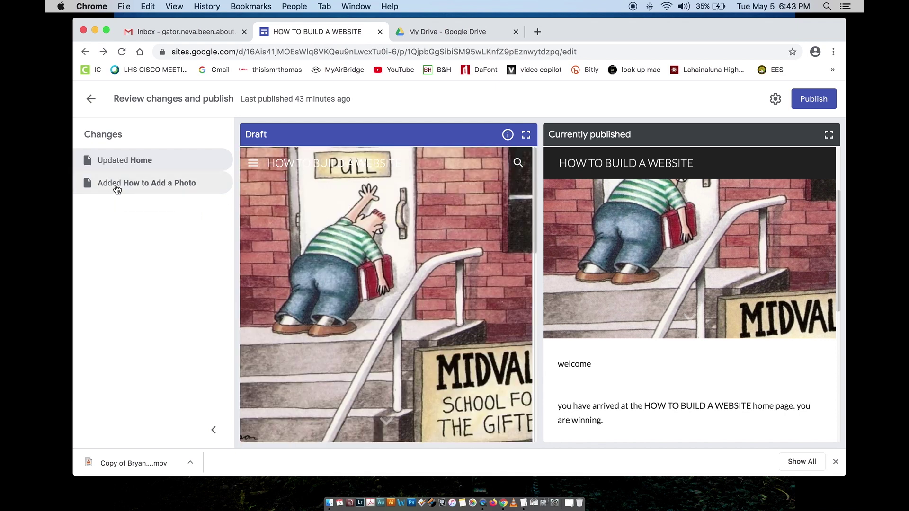
{"action": "left_click", "coordinate": [807, 105]}
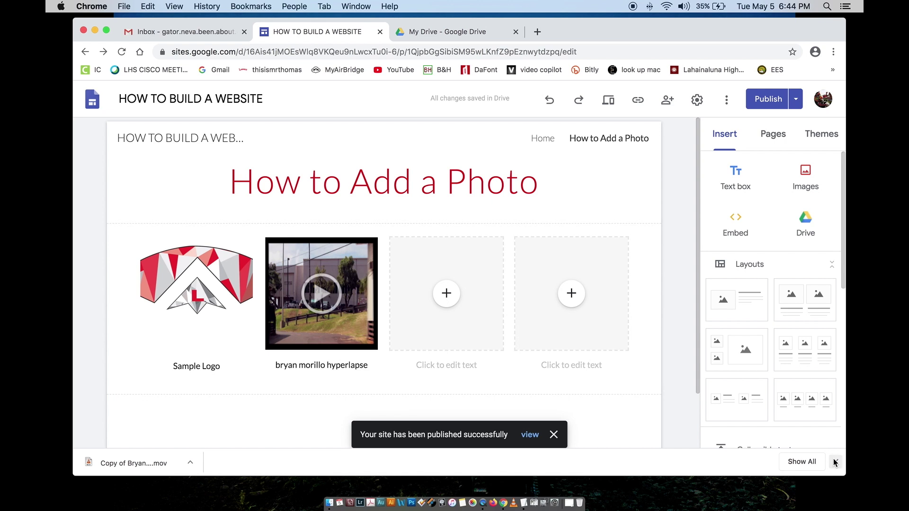
{"action": "left_click", "coordinate": [834, 463]}
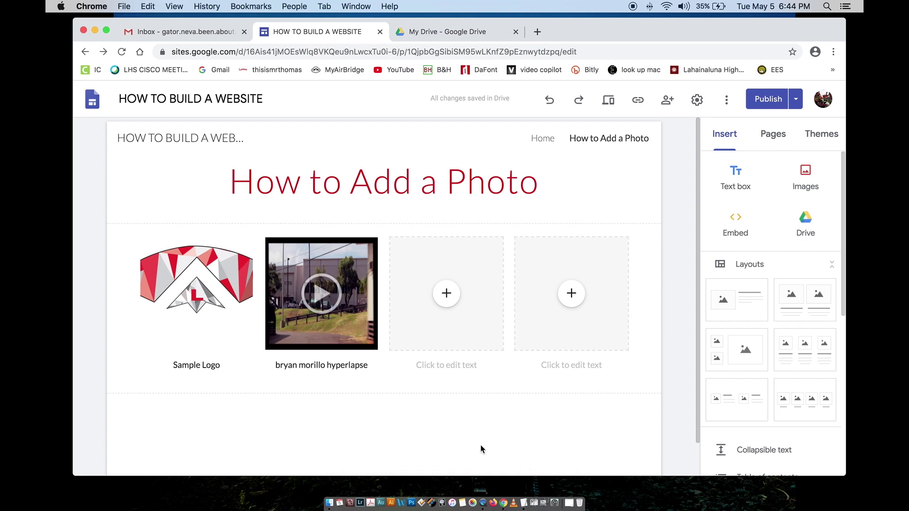
{"action": "left_click", "coordinate": [795, 100]}
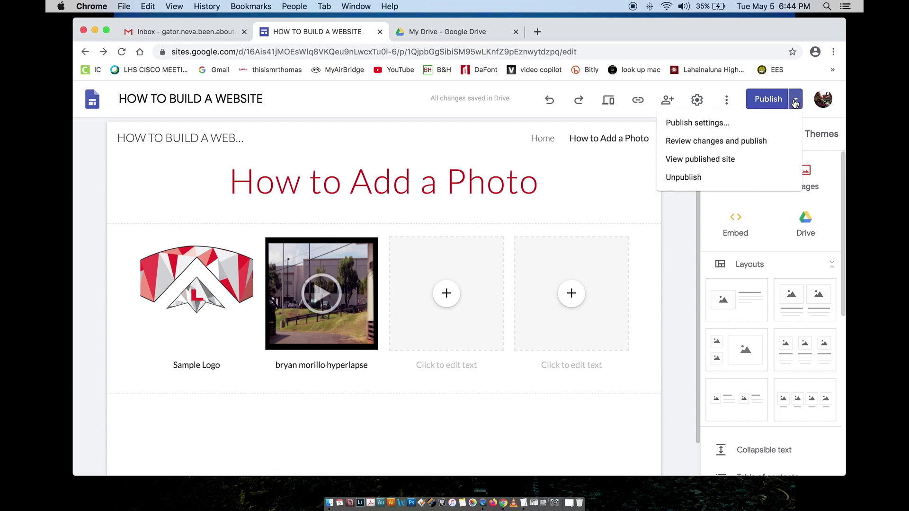
Step: View the published site, play the embedded hyperlapse, and pop it out into Google Drive
{"action": "left_click", "coordinate": [693, 159]}
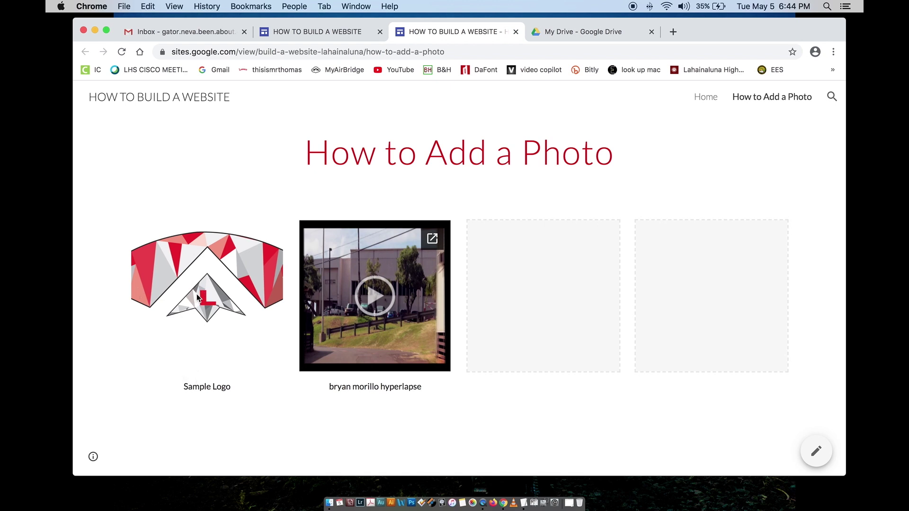
{"action": "left_click", "coordinate": [371, 304]}
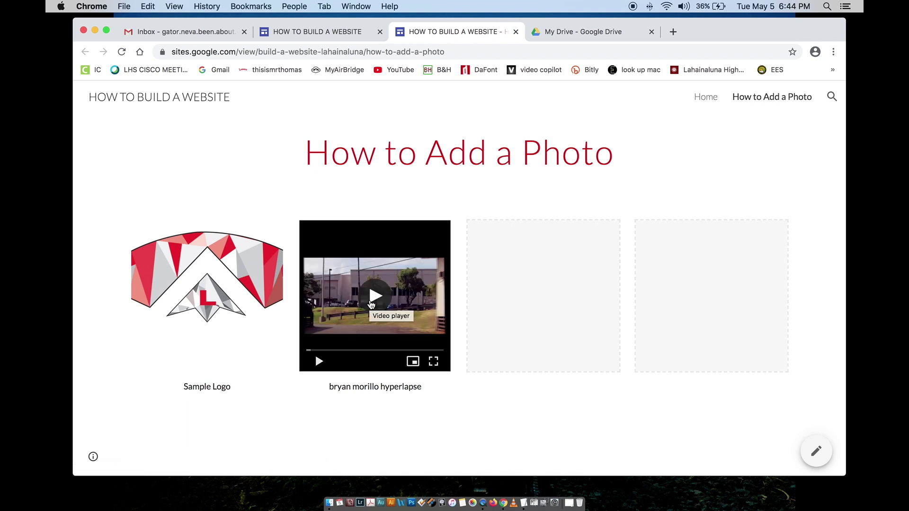
{"action": "left_click", "coordinate": [371, 304]}
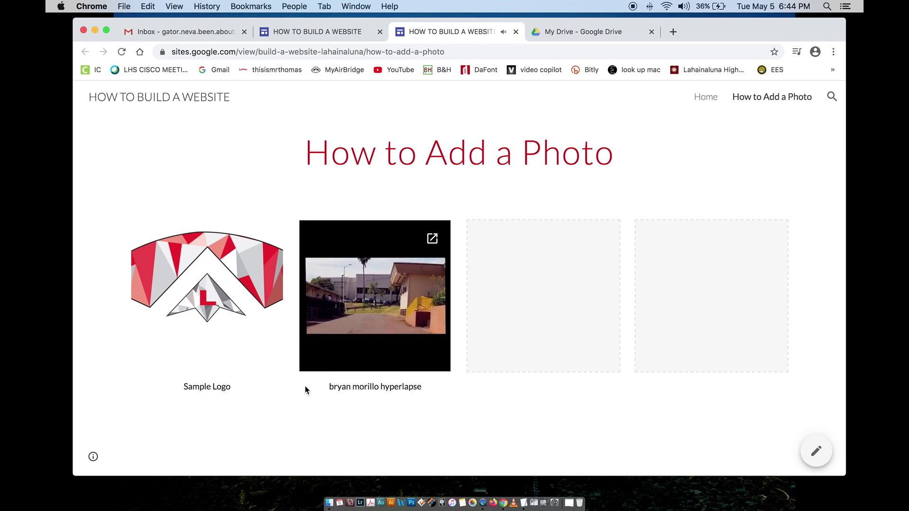
{"action": "left_click", "coordinate": [432, 238]}
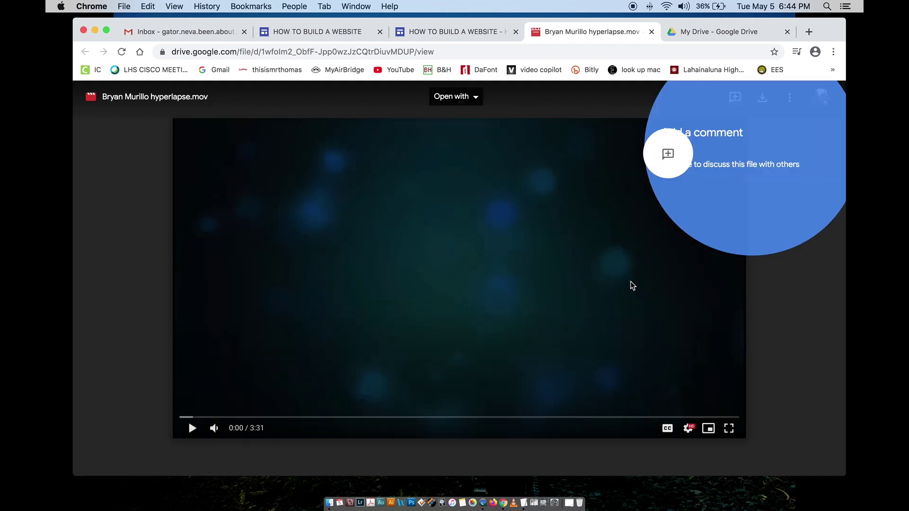
Step: Play the hyperlapse in the Drive viewer briefly, then close that .mov tab
{"action": "left_click", "coordinate": [192, 427]}
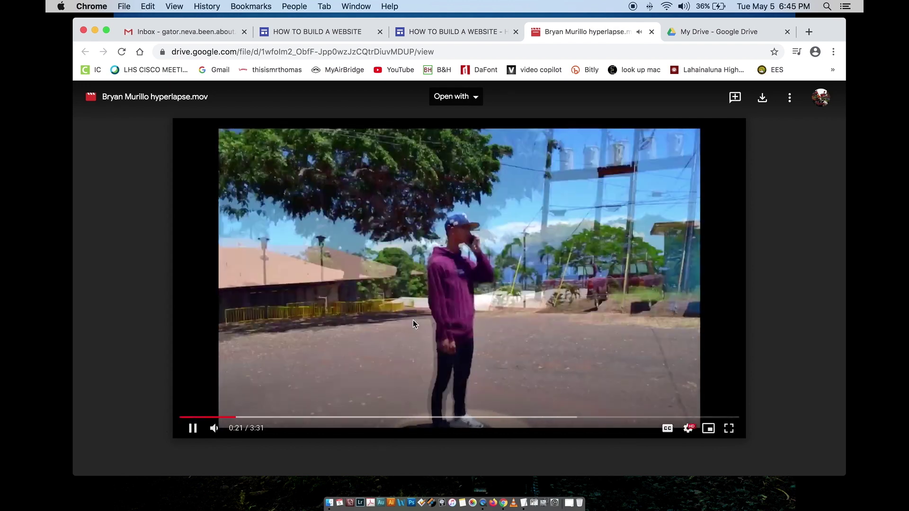
{"action": "mouse_move", "coordinate": [213, 433]}
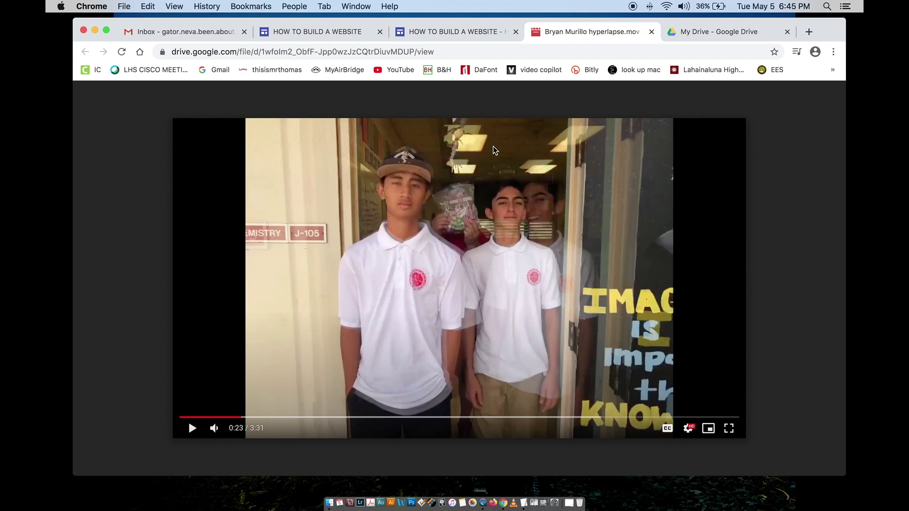
{"action": "left_click", "coordinate": [651, 31]}
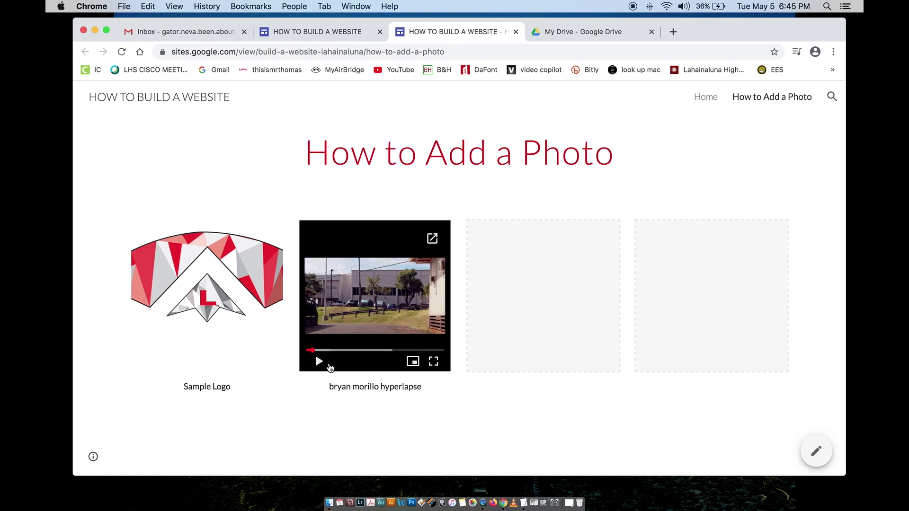
Step: Close the published-site tab and return to the HOW TO BUILD A WEBSITE editor
{"action": "left_click", "coordinate": [318, 362]}
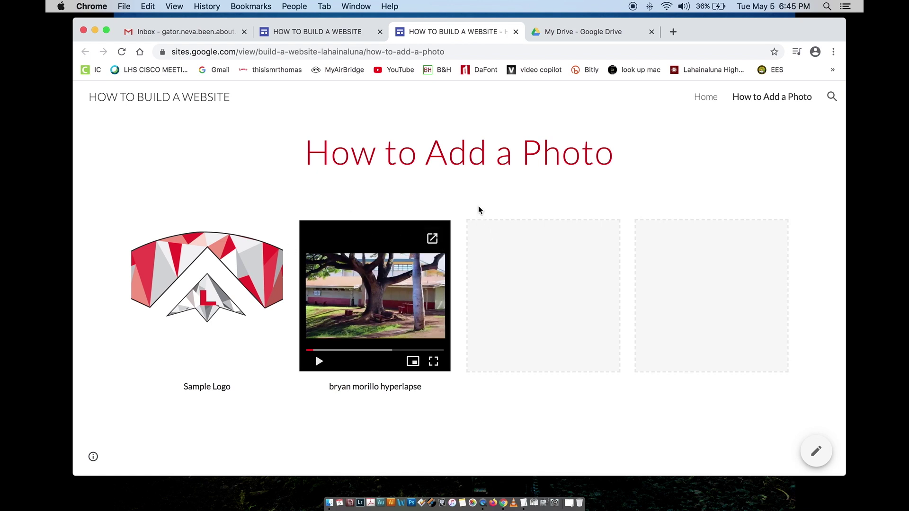
{"action": "left_click", "coordinate": [515, 32]}
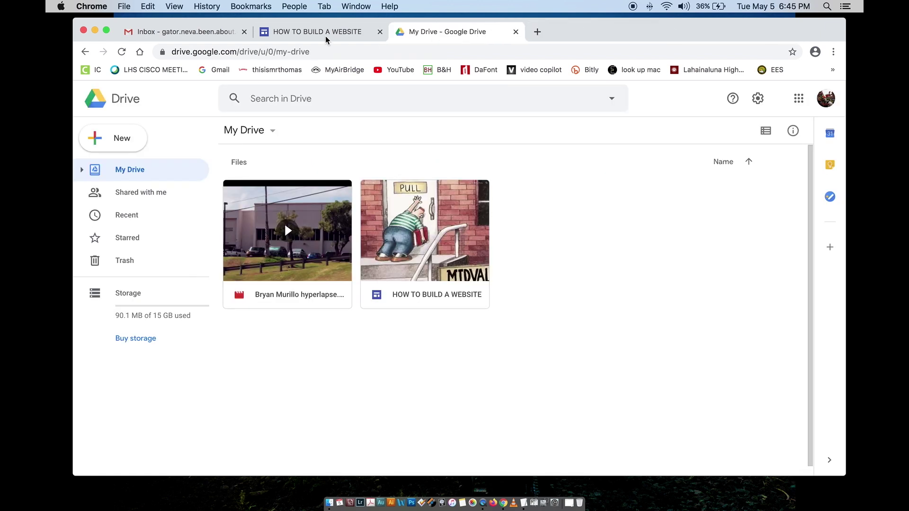
{"action": "left_click", "coordinate": [326, 39]}
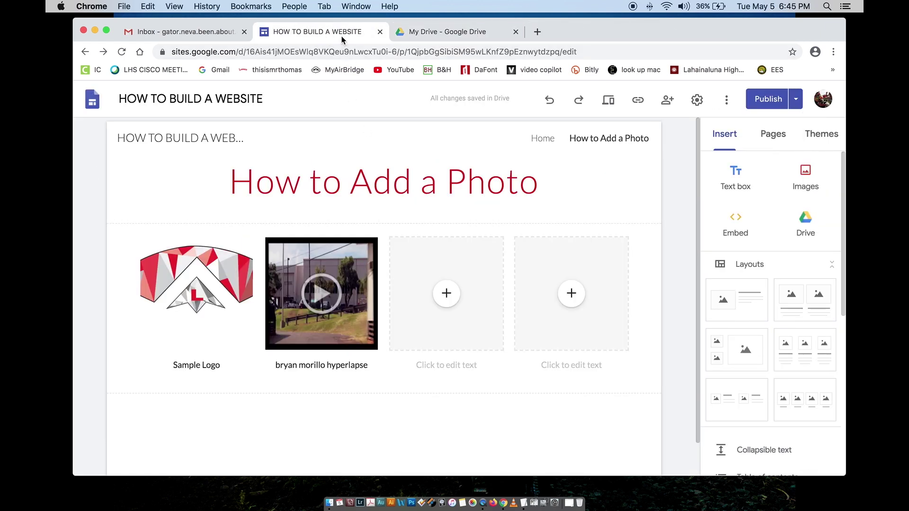
{"action": "left_click", "coordinate": [419, 32]}
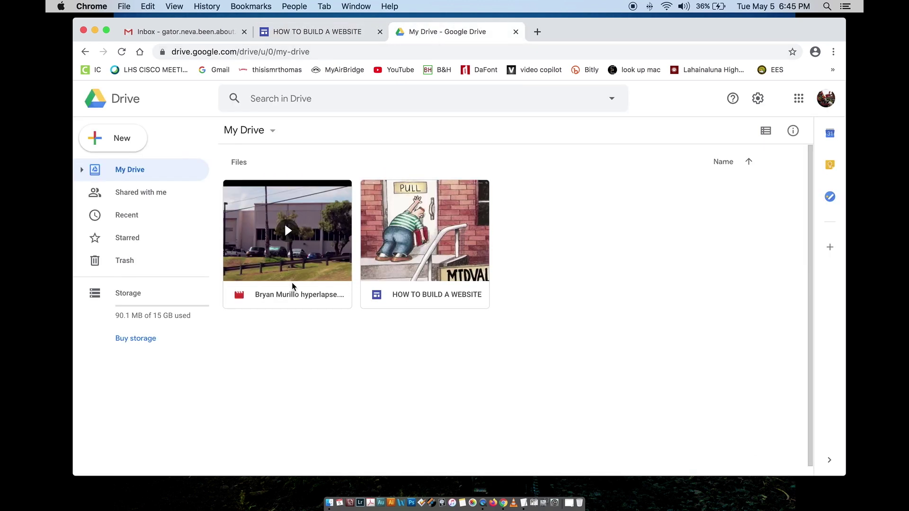
{"action": "left_click", "coordinate": [185, 37]}
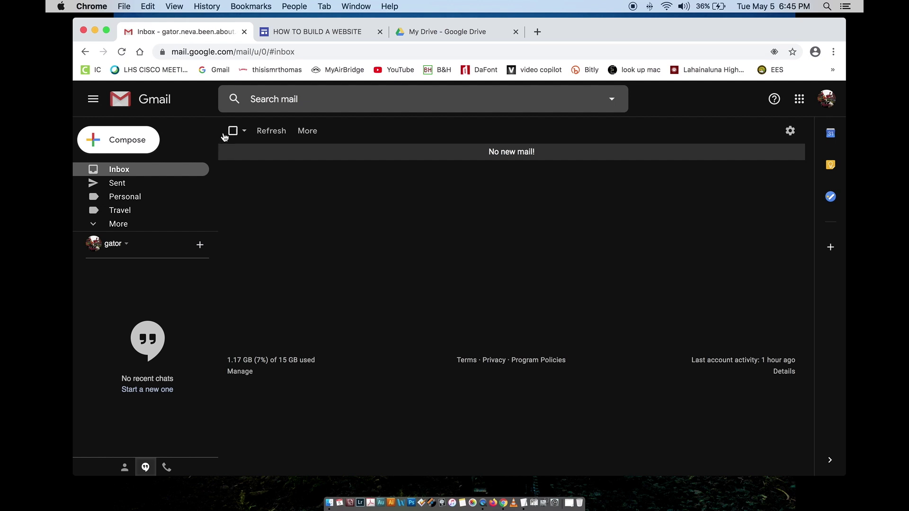
{"action": "left_click", "coordinate": [279, 33]}
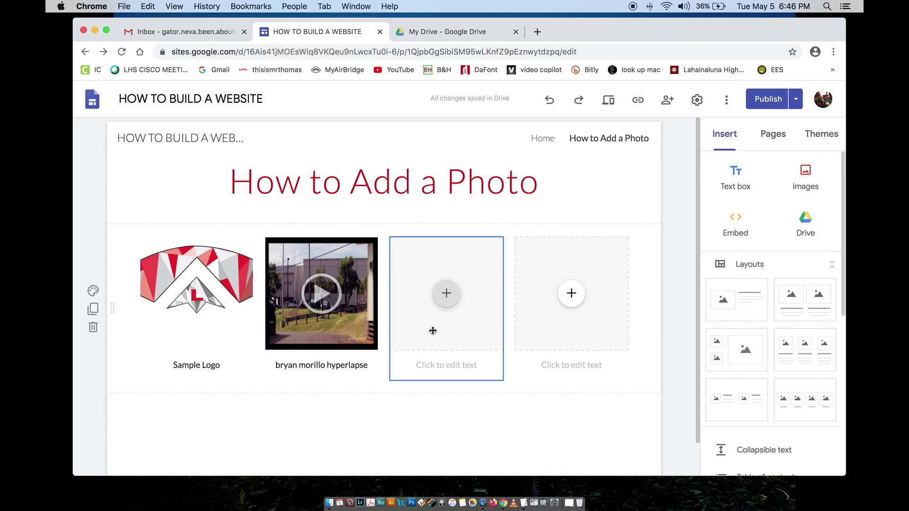
Step: Embed the account's own Google Calendar in the third placeholder
{"action": "left_click", "coordinate": [446, 293]}
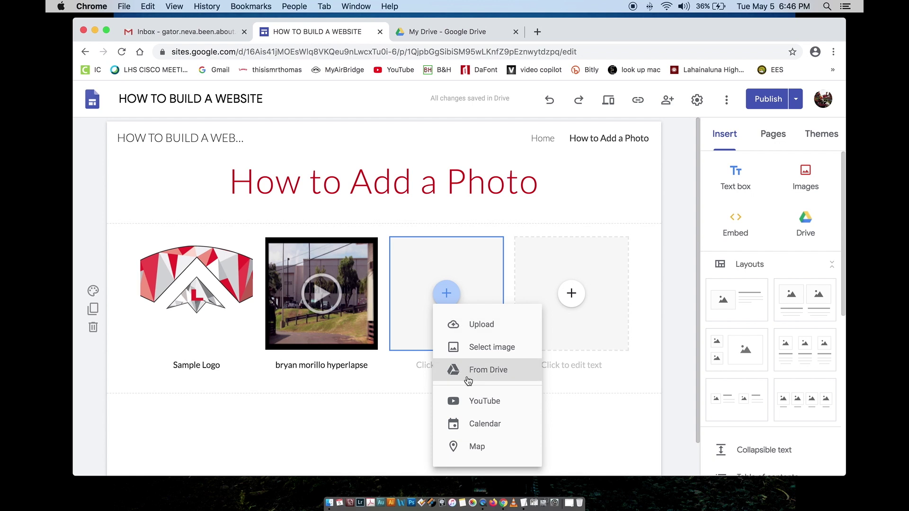
{"action": "left_click", "coordinate": [473, 425]}
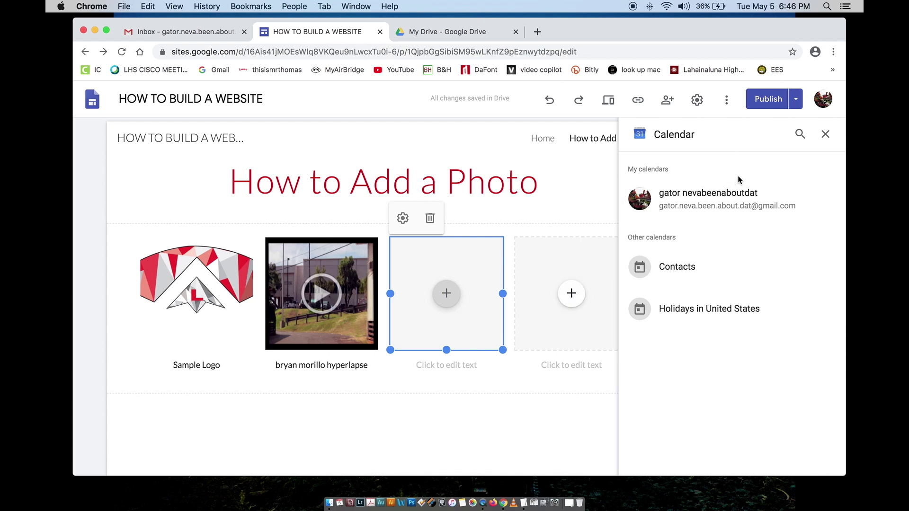
{"action": "left_click", "coordinate": [671, 197]}
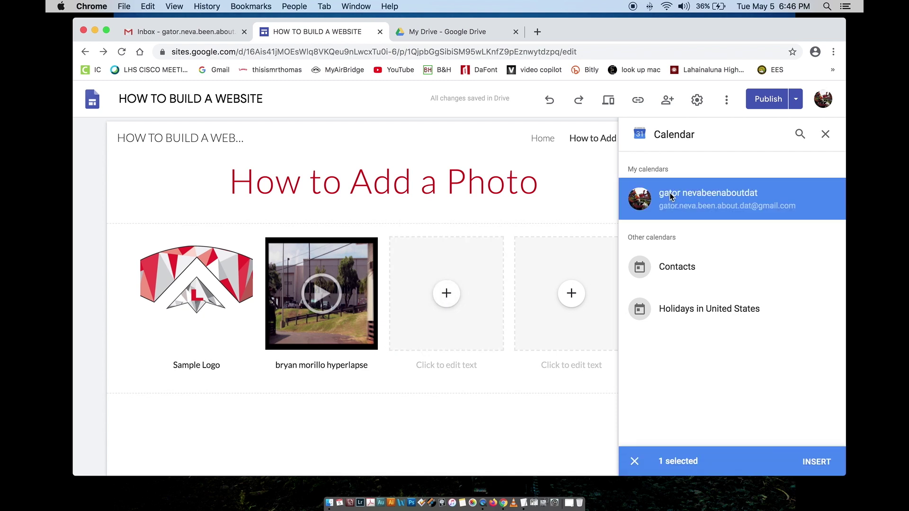
{"action": "left_click", "coordinate": [812, 462]}
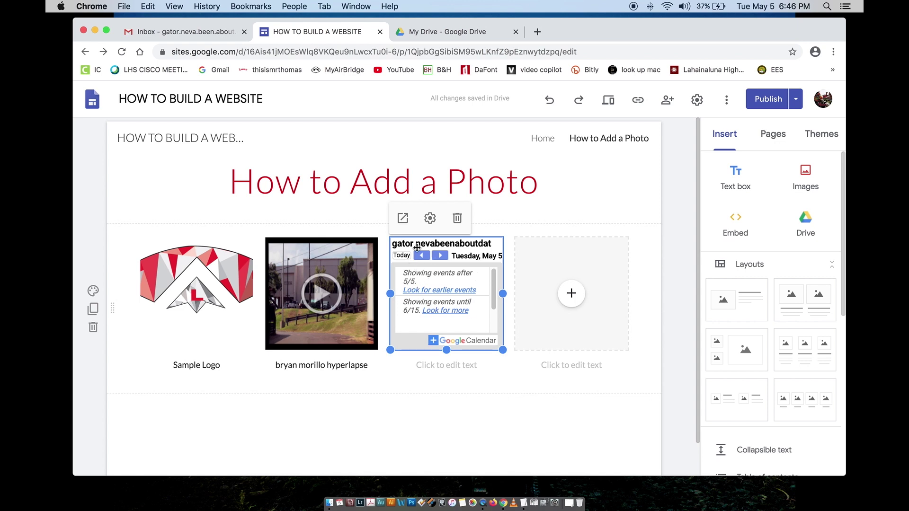
Step: Preview the calendar in its own tab, then glance at the fourth box's insert options
{"action": "left_click", "coordinate": [402, 217]}
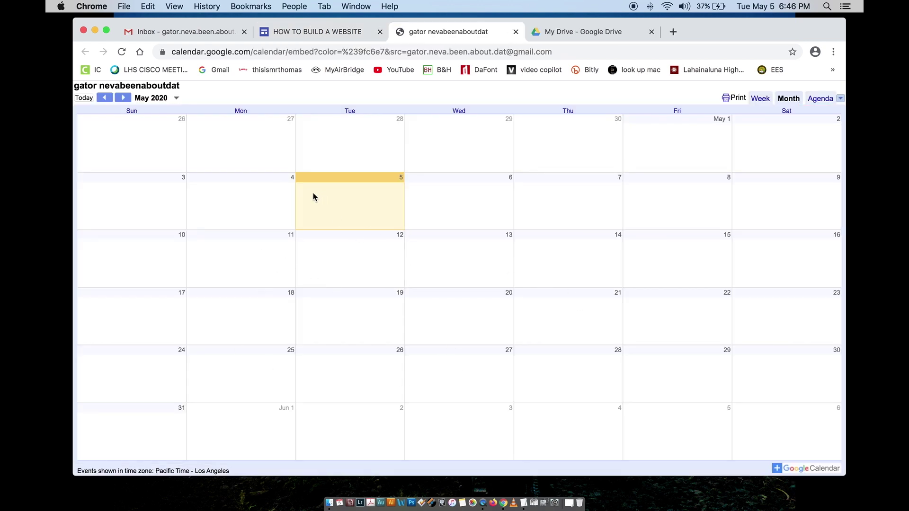
{"action": "left_click", "coordinate": [516, 31]}
{"action": "left_click", "coordinate": [490, 32]}
{"action": "scroll", "coordinate": [440, 317], "scroll_direction": "down", "scroll_amount": 1}
{"action": "scroll", "coordinate": [440, 317], "scroll_direction": "up", "scroll_amount": 1}
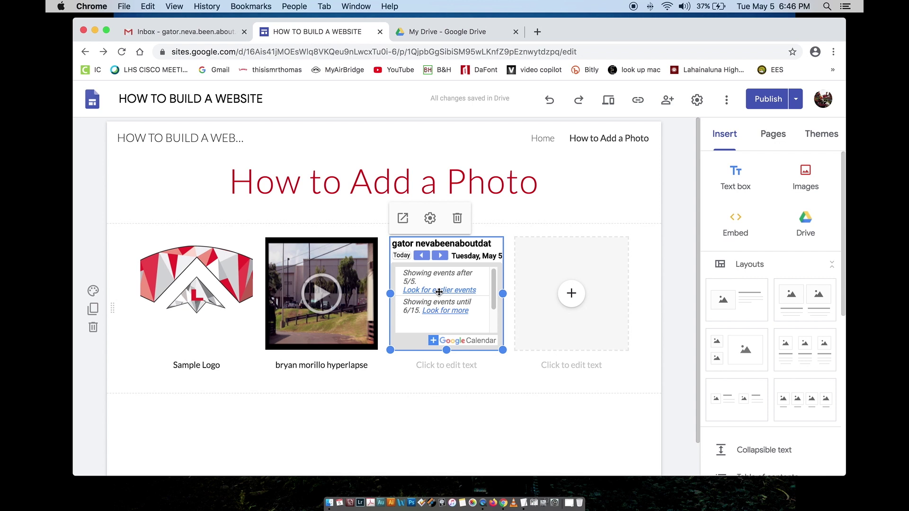
{"action": "left_click", "coordinate": [572, 293]}
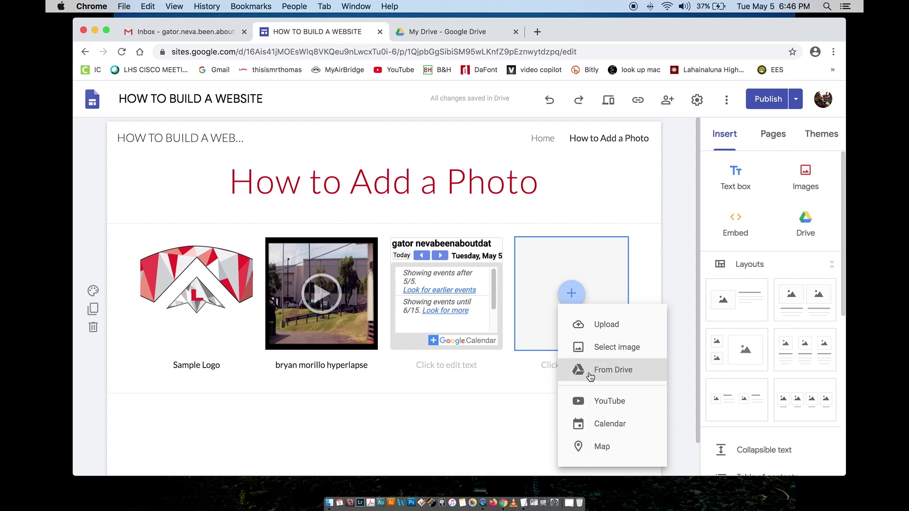
{"action": "left_click", "coordinate": [582, 228]}
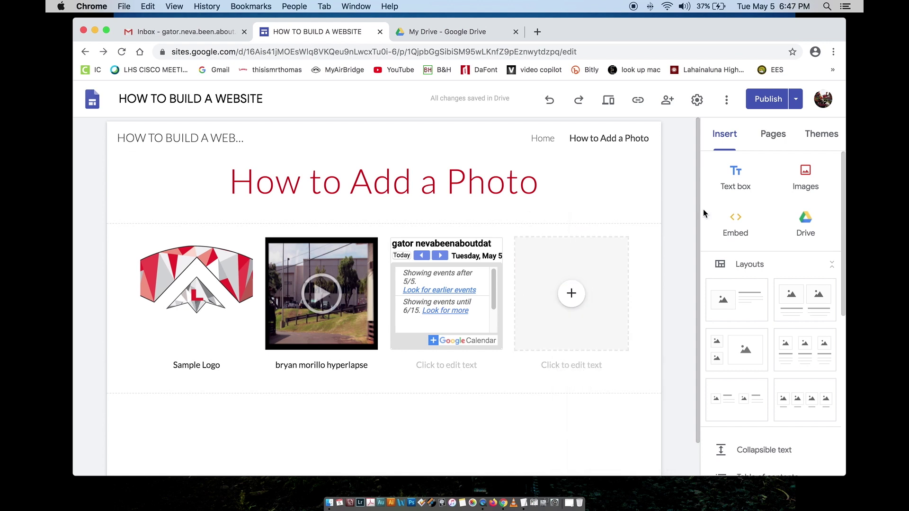
Step: Create a Google Doc titled 'This is a new doc' containing that line, and confirm it in My Drive
{"action": "left_click", "coordinate": [440, 32]}
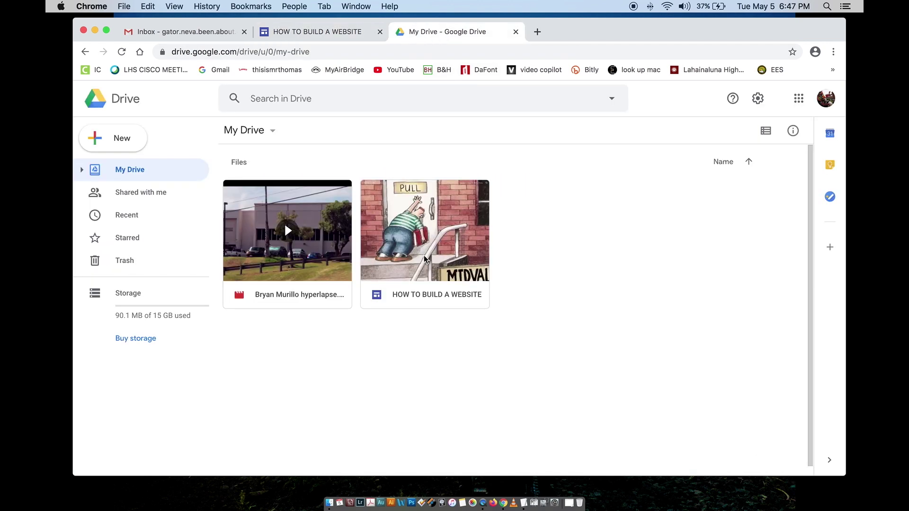
{"action": "left_click", "coordinate": [134, 147]}
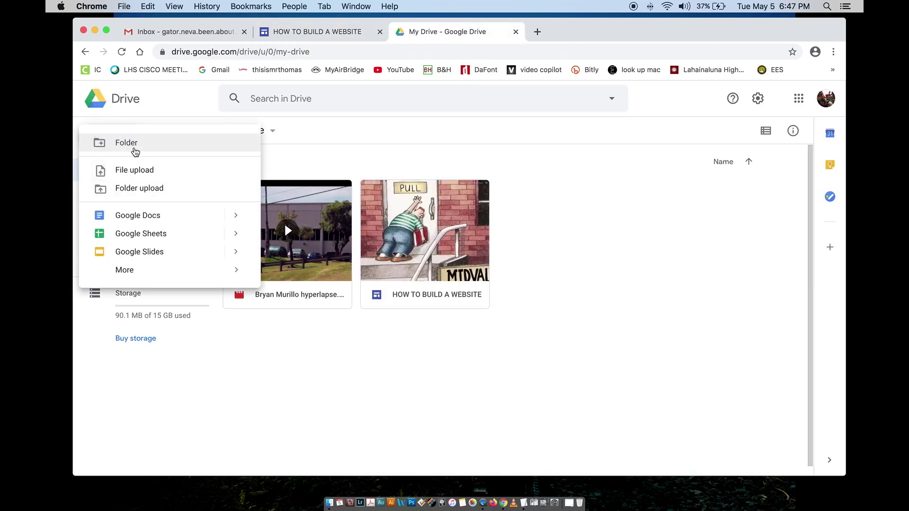
{"action": "left_click", "coordinate": [152, 217]}
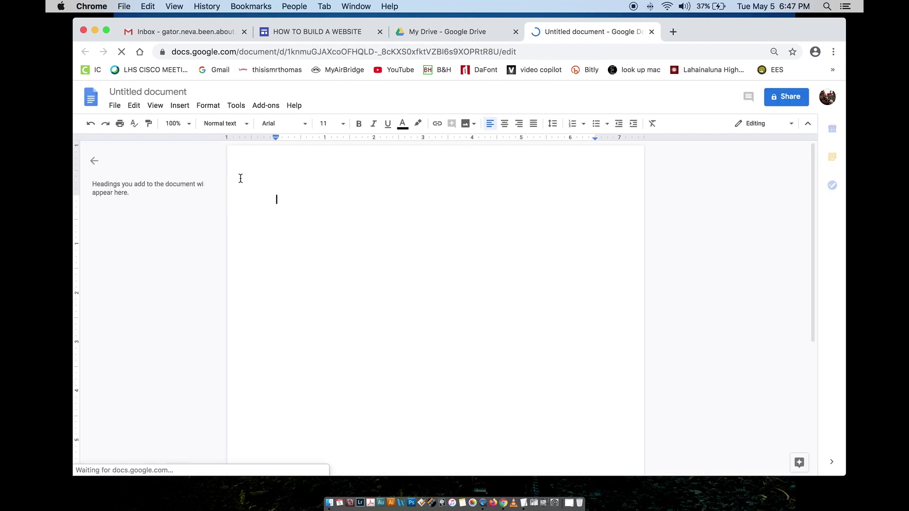
{"action": "type", "text": "This is a new do"}
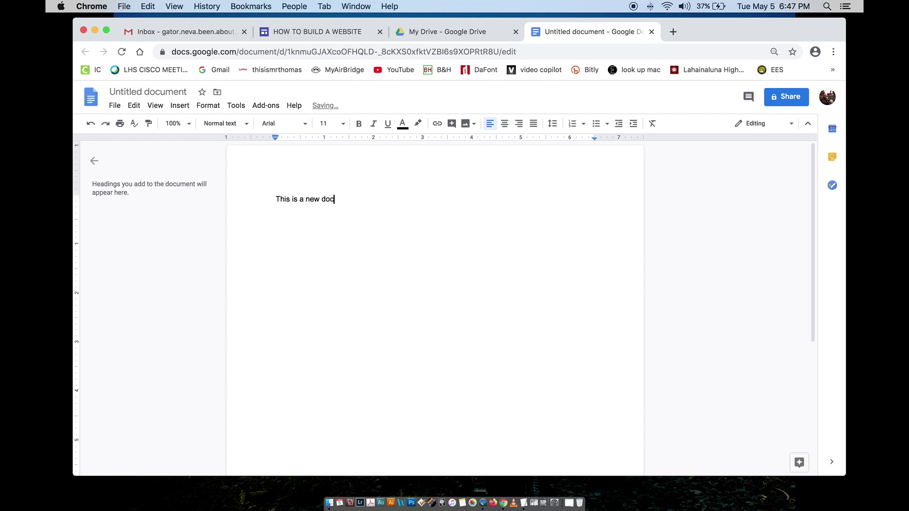
{"action": "type", "text": "c"}
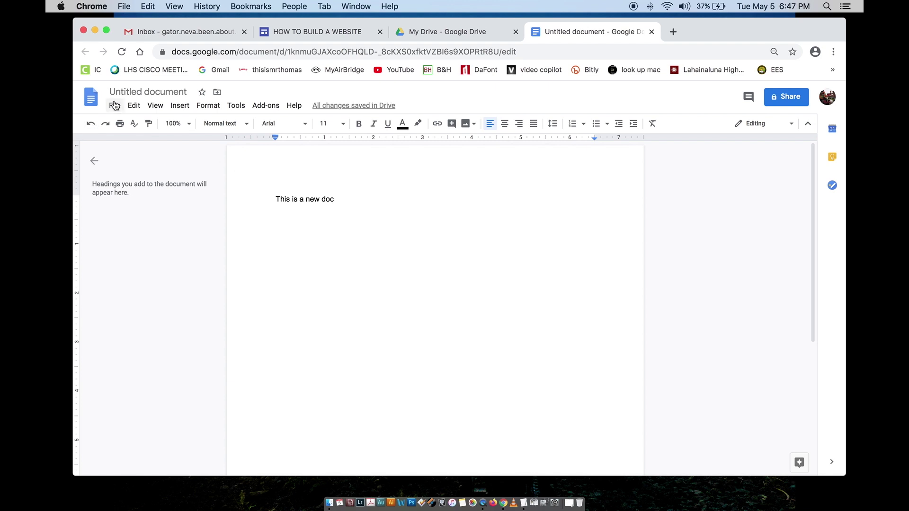
{"action": "left_click", "coordinate": [120, 93]}
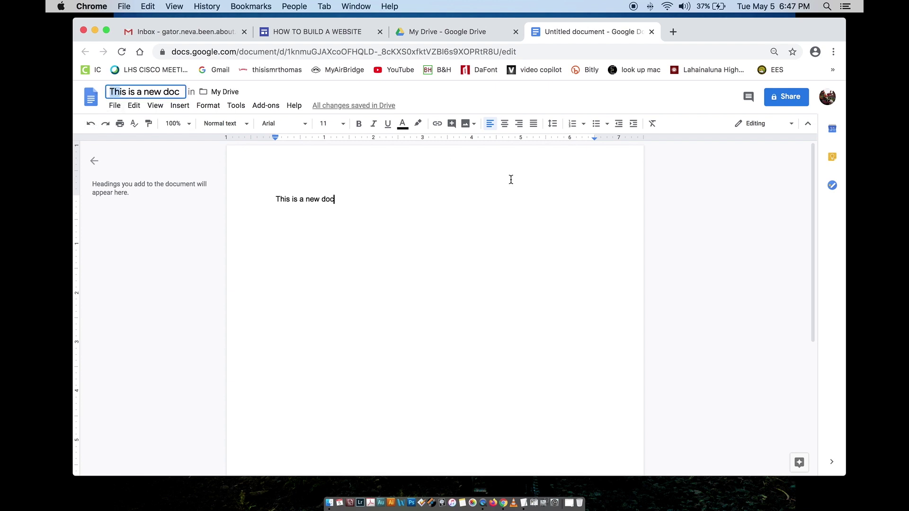
{"action": "left_click", "coordinate": [421, 31]}
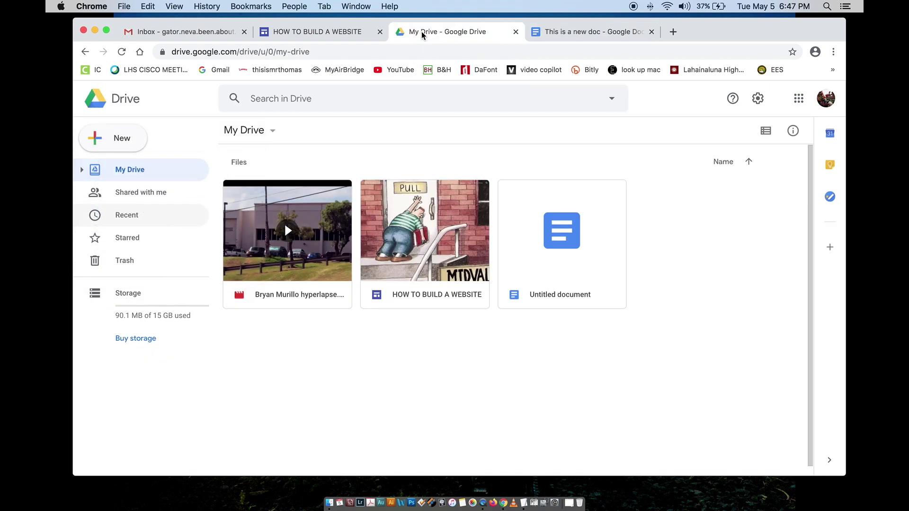
{"action": "left_click", "coordinate": [569, 263]}
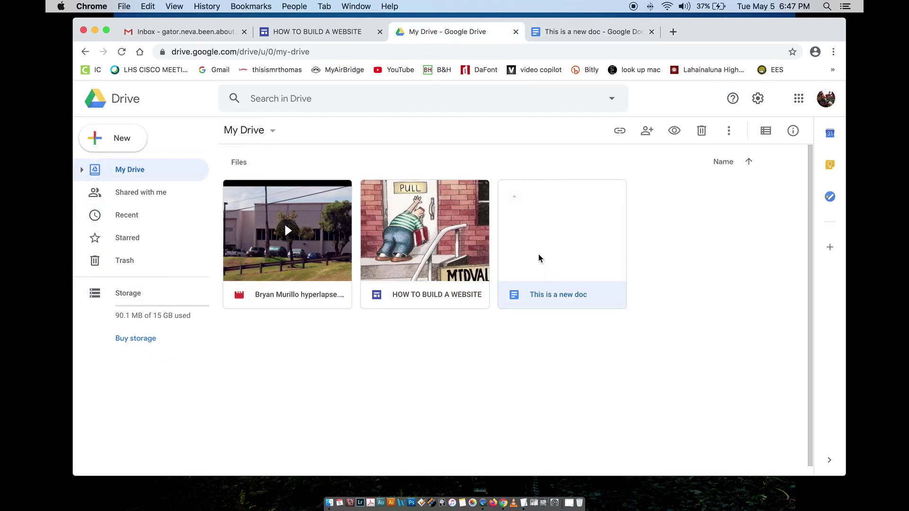
{"action": "left_click", "coordinate": [348, 35]}
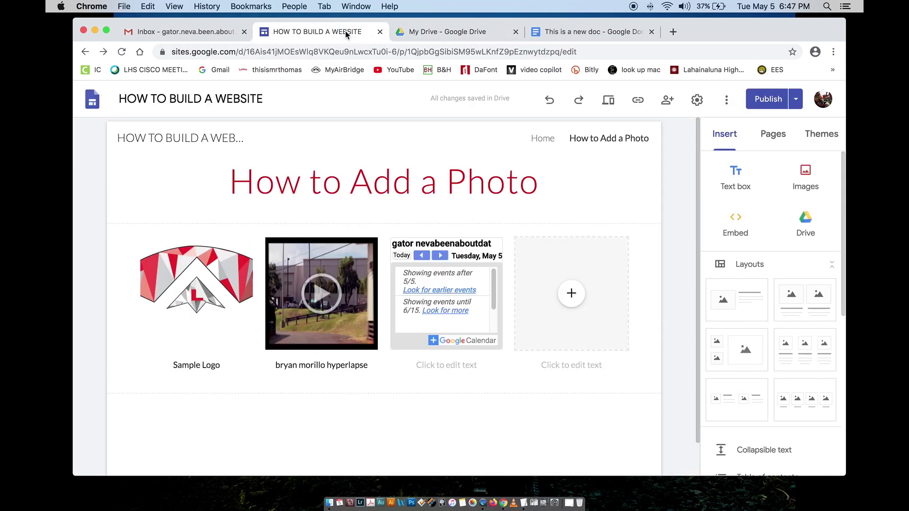
Step: Embed the 'This is a new doc' document from Drive in the fourth placeholder
{"action": "left_click", "coordinate": [572, 302]}
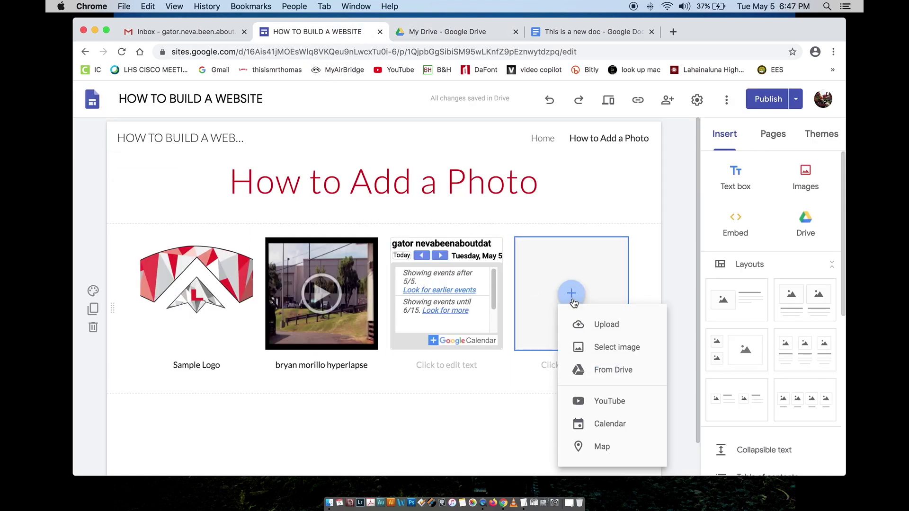
{"action": "left_click", "coordinate": [582, 372]}
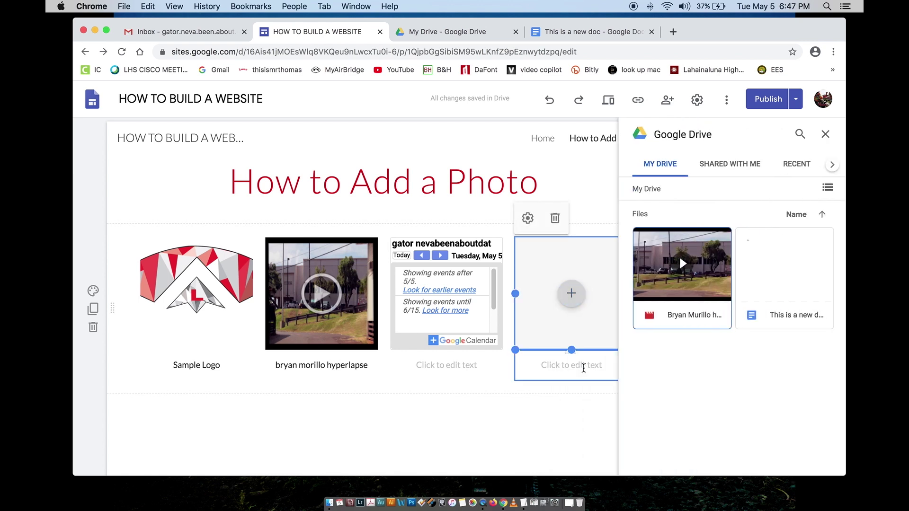
{"action": "left_click", "coordinate": [777, 289]}
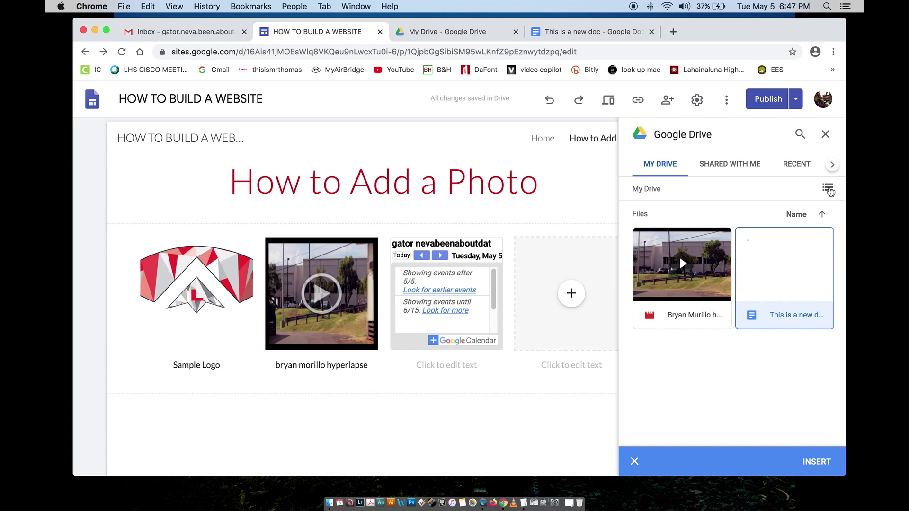
{"action": "left_click", "coordinate": [827, 189]}
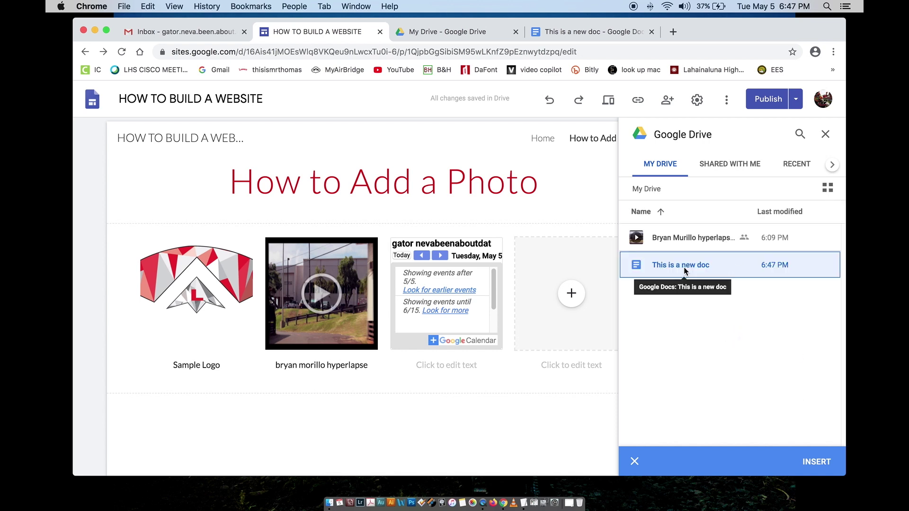
{"action": "left_click", "coordinate": [827, 188]}
{"action": "left_click", "coordinate": [812, 466]}
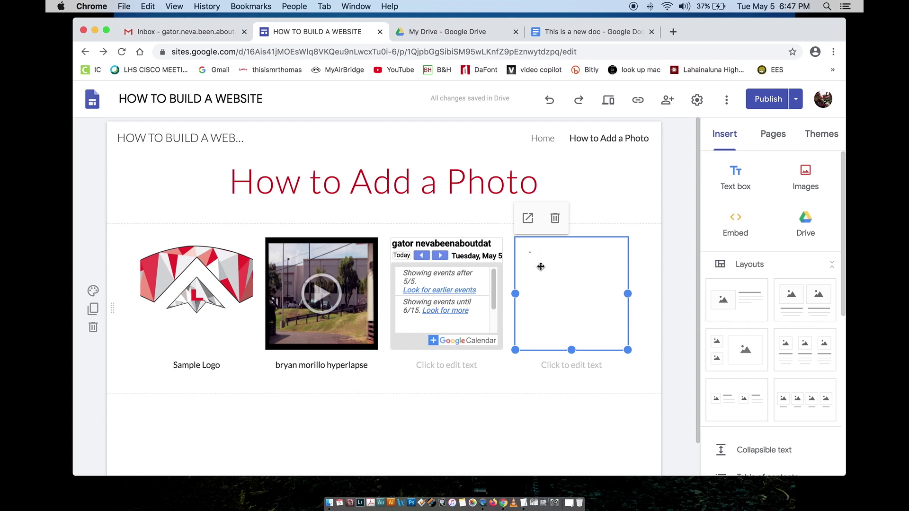
{"action": "left_click", "coordinate": [553, 364]}
Step: Caption the doc 'google doc' and the calendar 'google calendar', fixing the 'calander' typo
{"action": "type", "text": "google doc"}
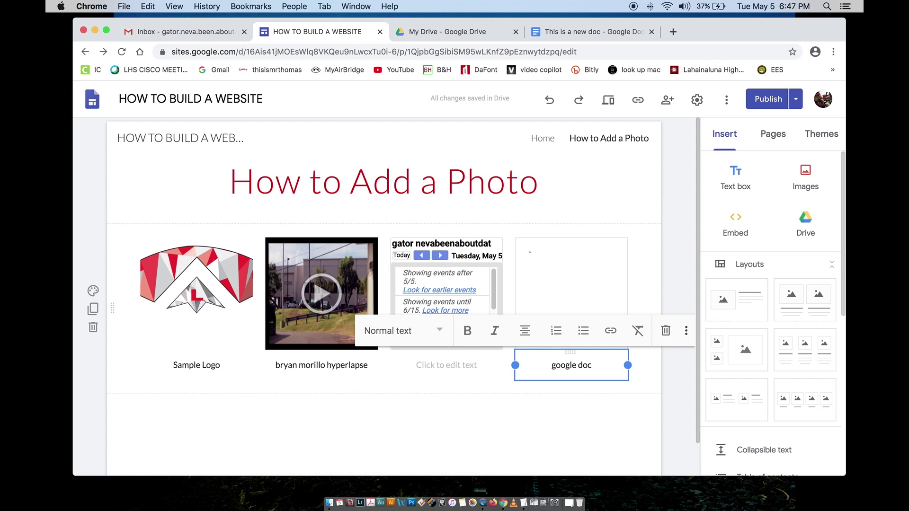
{"action": "left_click", "coordinate": [471, 360]}
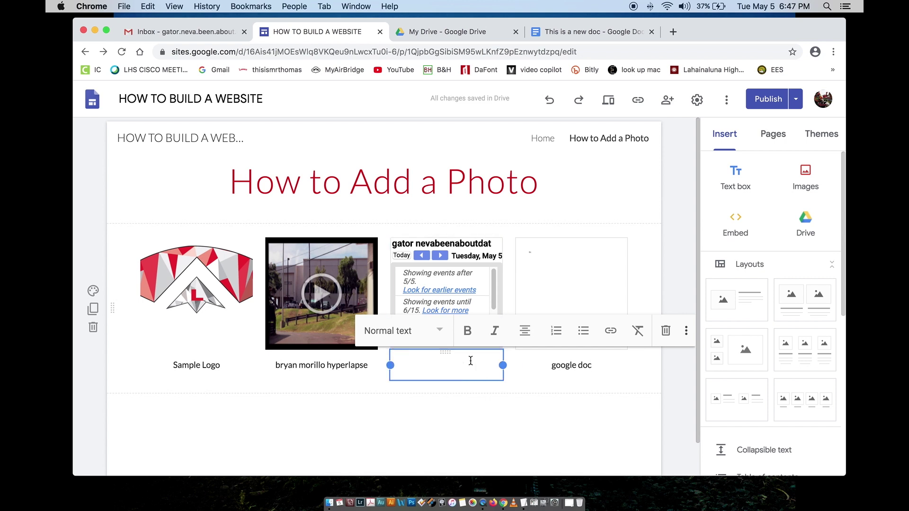
{"action": "type", "text": "google cal"}
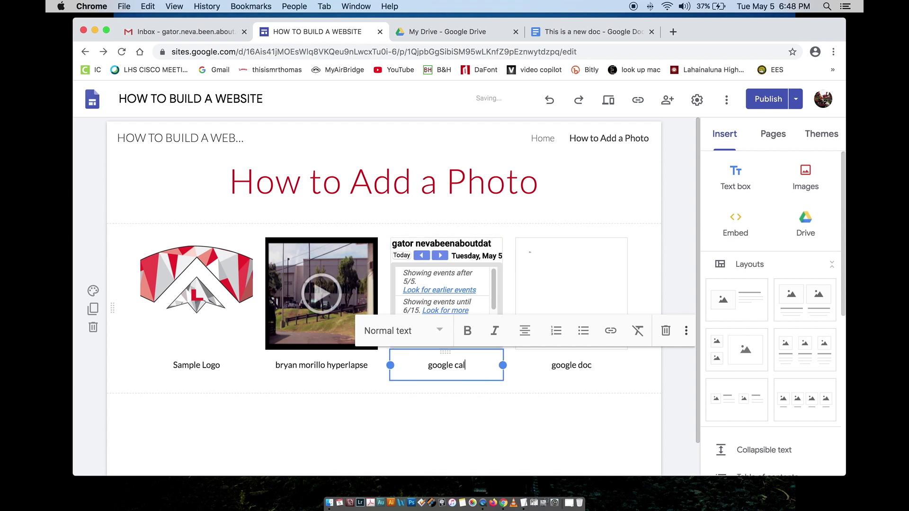
{"action": "type", "text": "ander"}
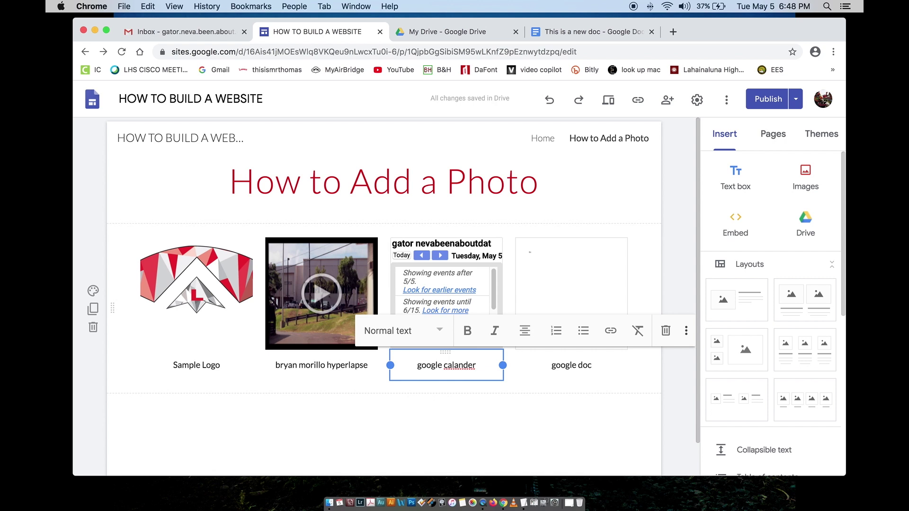
{"action": "right_click", "coordinate": [454, 363]}
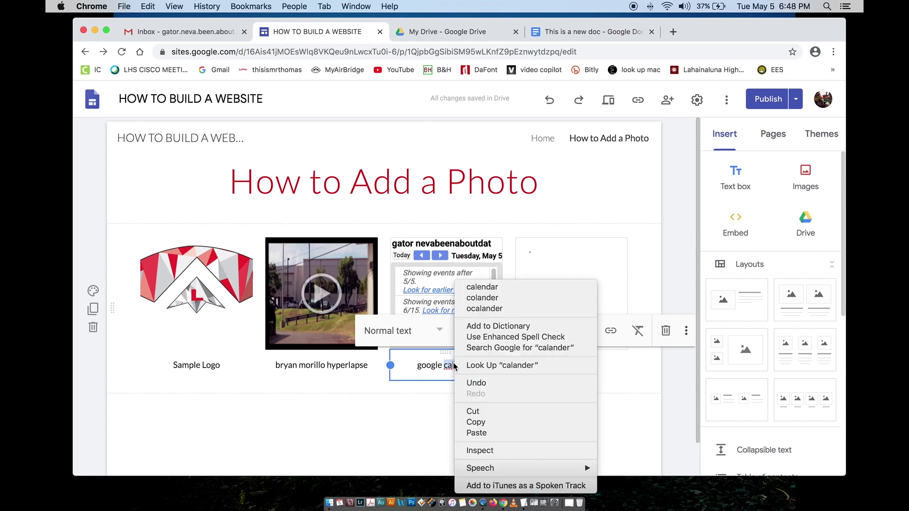
{"action": "left_click", "coordinate": [478, 287]}
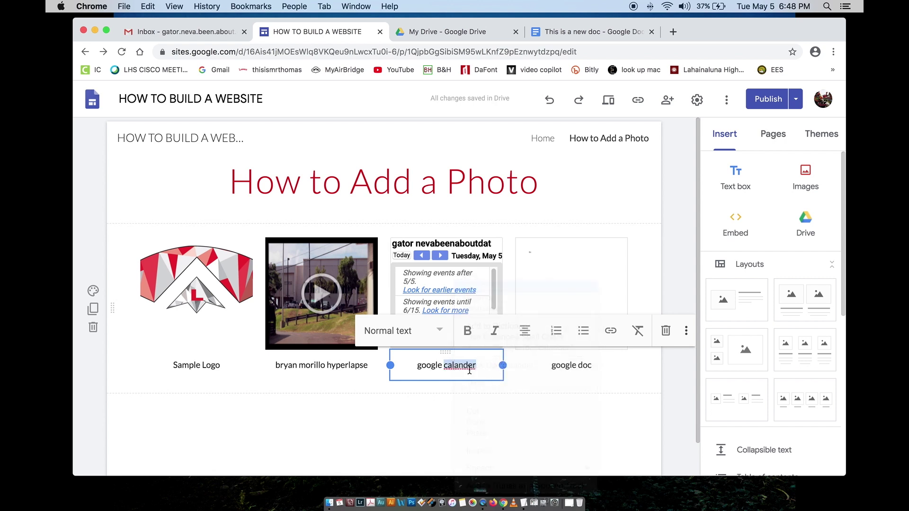
{"action": "left_click", "coordinate": [516, 392]}
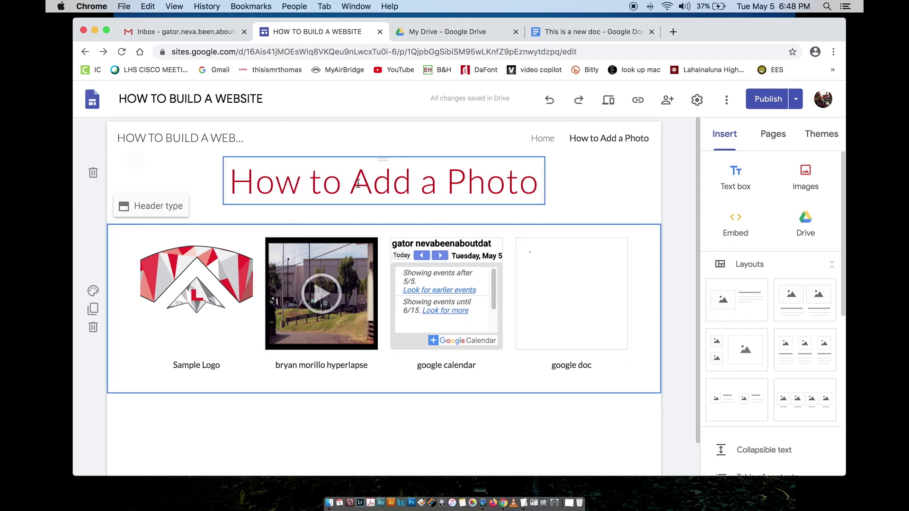
Step: Rename the How to Add a Photo page to 'How to Add Media' in its page properties
{"action": "left_click", "coordinate": [768, 138]}
{"action": "left_click", "coordinate": [838, 215]}
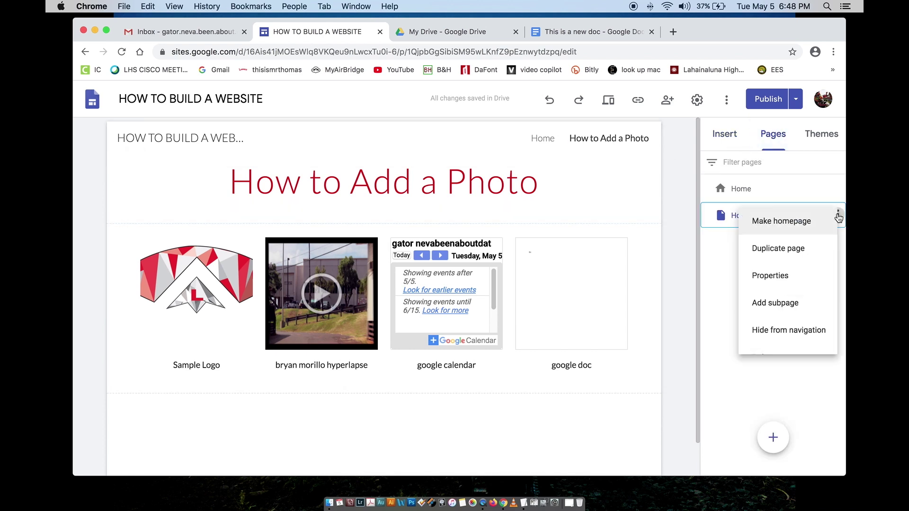
{"action": "left_click", "coordinate": [766, 277]}
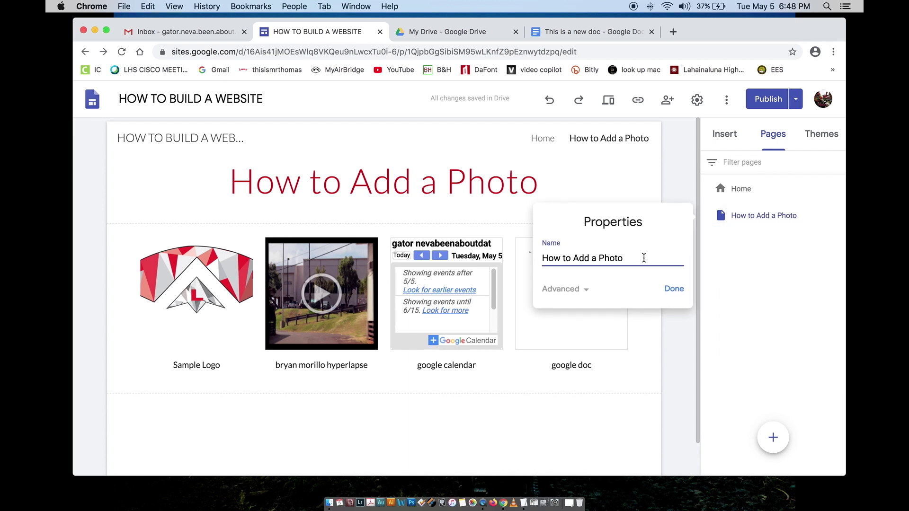
{"action": "left_click_drag", "start_coordinate": [634, 255], "coordinate": [598, 260]}
{"action": "key", "text": "BackSpace"}
{"action": "key", "text": "BackSpace"}
{"action": "key", "text": "BackSpace"}
{"action": "type", "text": "Media"}
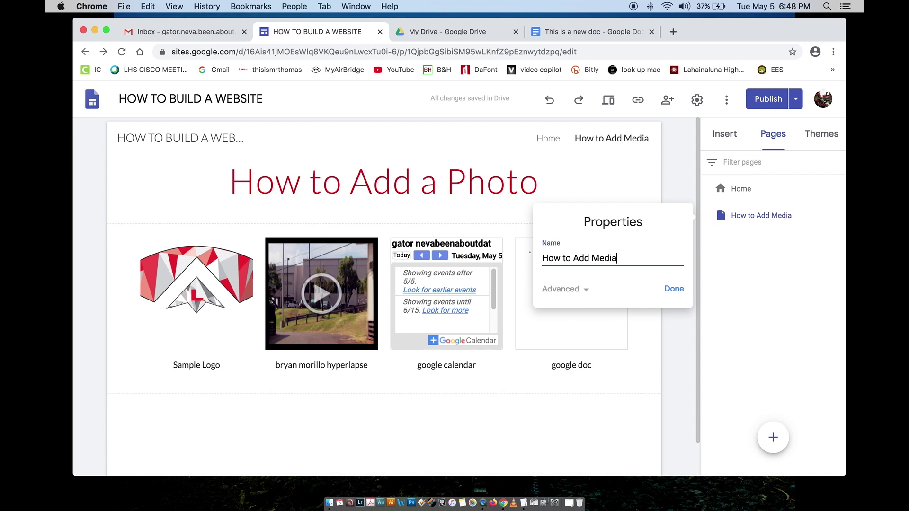
{"action": "left_click", "coordinate": [670, 290]}
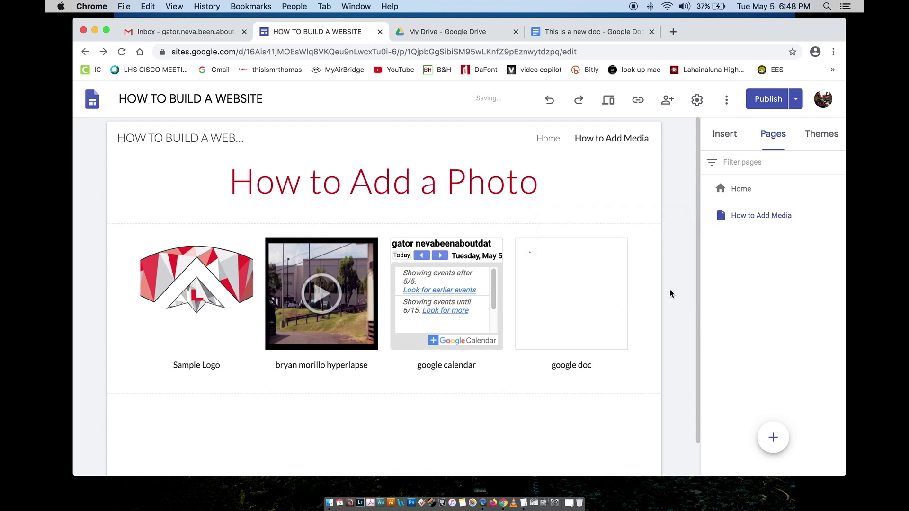
Step: Replace 'a Photo' with 'Media' in the page heading so it reads How to Add Media
{"action": "mouse_move", "coordinate": [743, 228]}
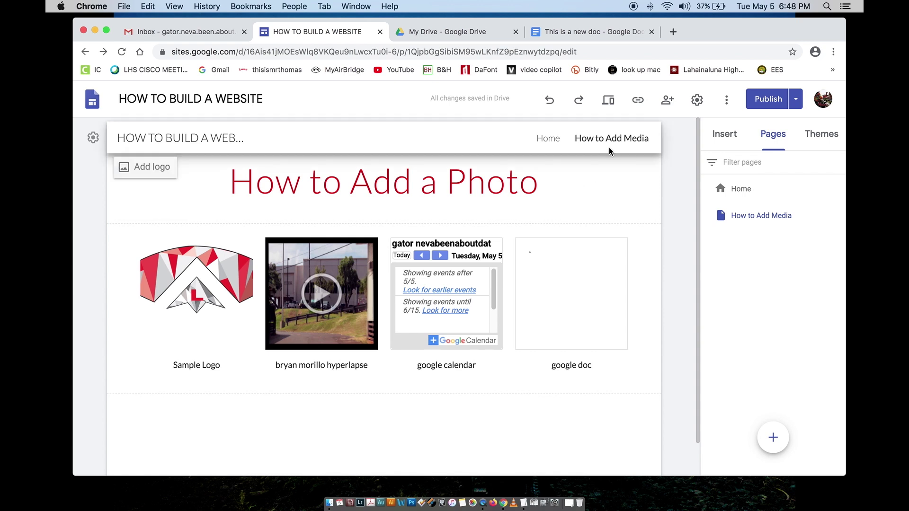
{"action": "left_click", "coordinate": [465, 188]}
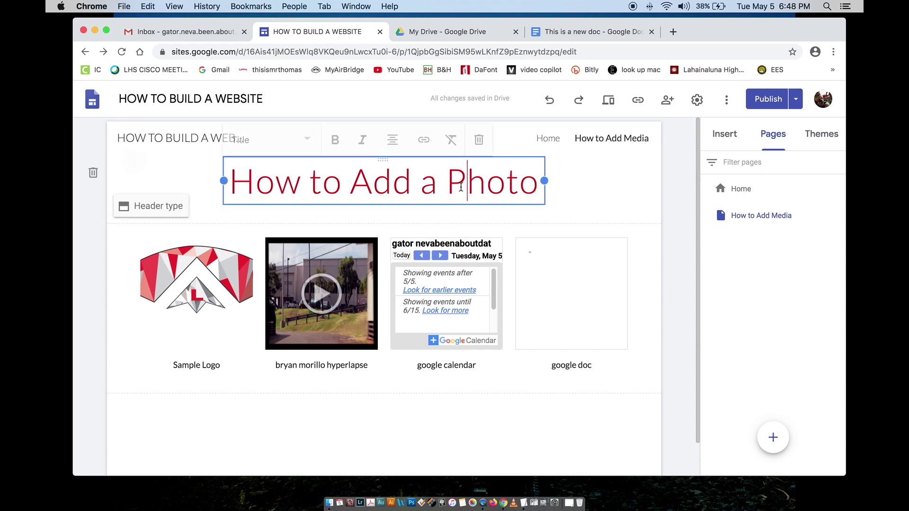
{"action": "left_click_drag", "start_coordinate": [425, 187], "coordinate": [542, 190]}
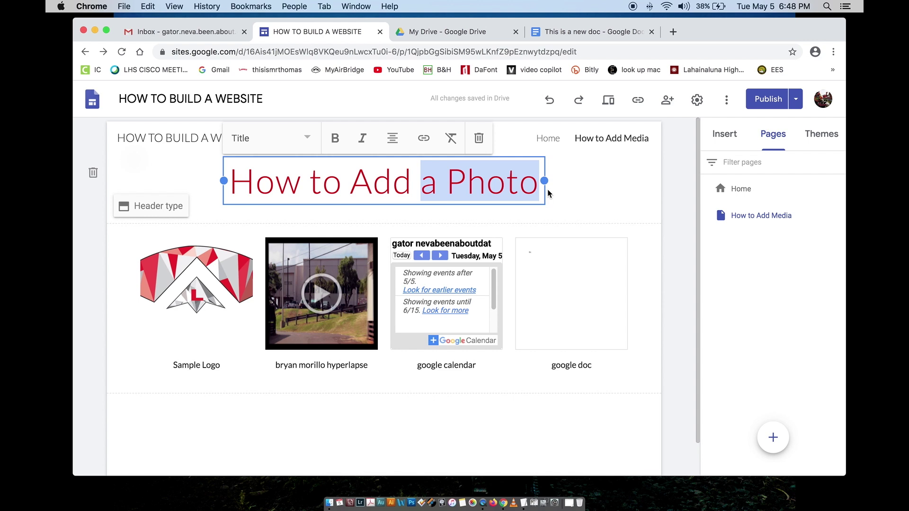
{"action": "type", "text": "Media"}
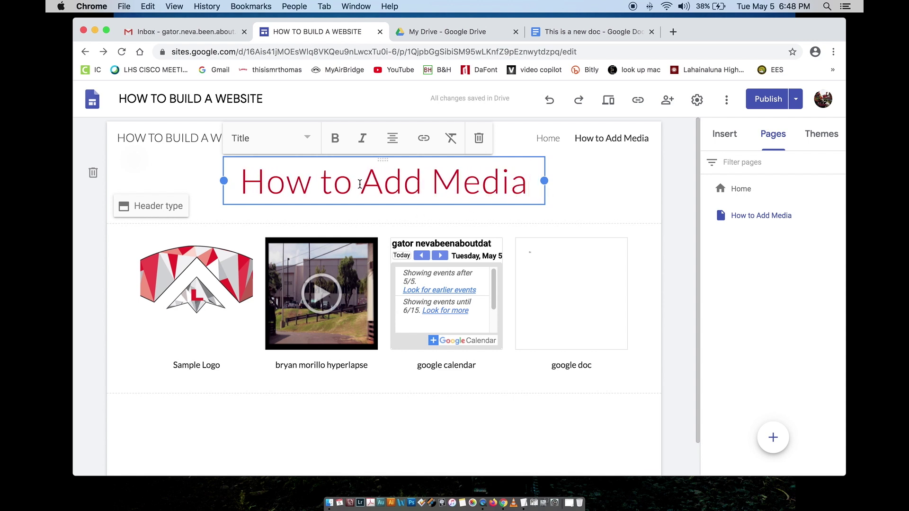
{"action": "left_click", "coordinate": [207, 187]}
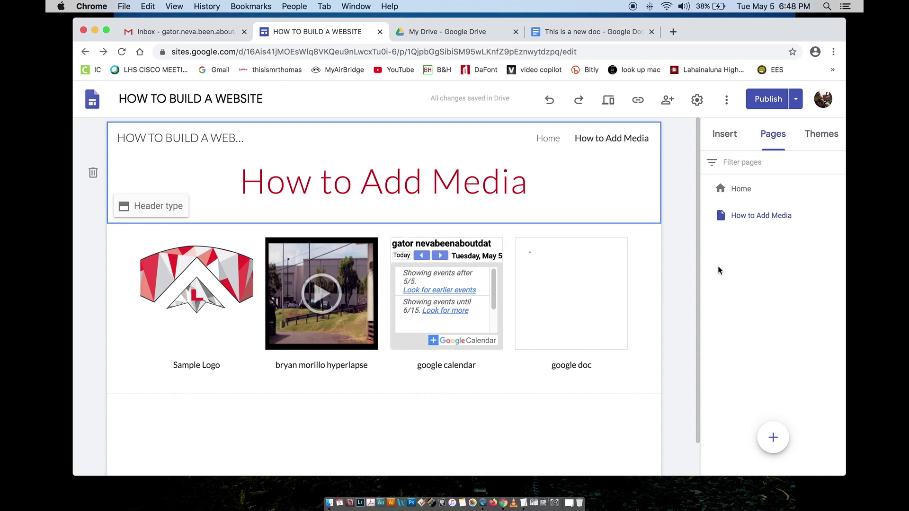
{"action": "left_click", "coordinate": [727, 247]}
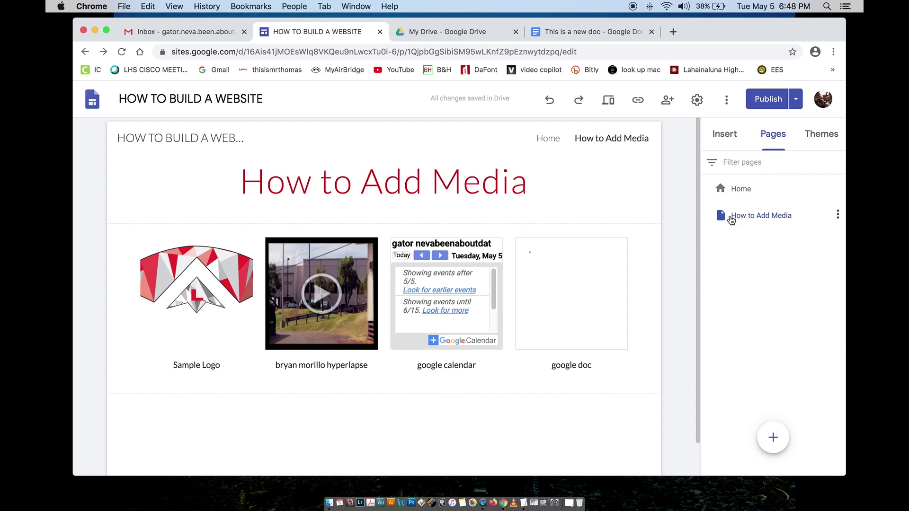
Step: Switch the Home page header to the Banner type, then go back to How to Add Media
{"action": "left_click", "coordinate": [729, 195]}
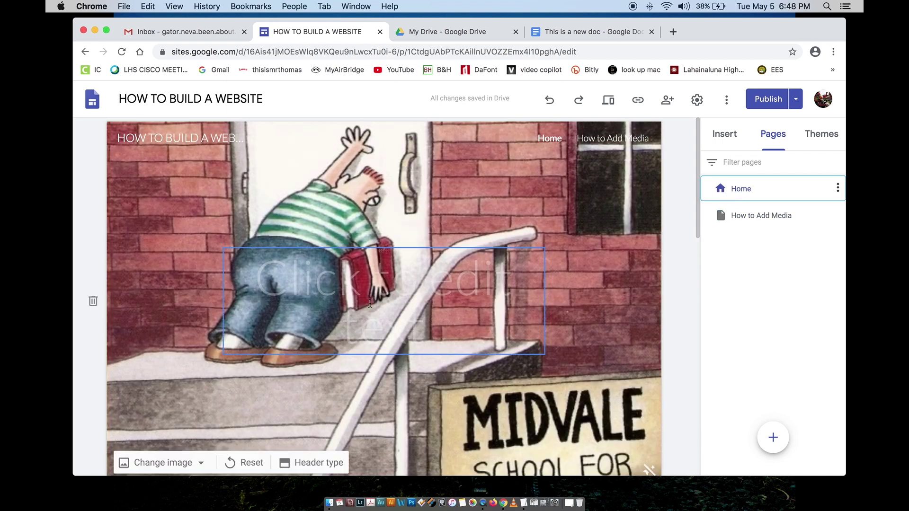
{"action": "scroll", "coordinate": [368, 307], "scroll_direction": "down", "scroll_amount": 15}
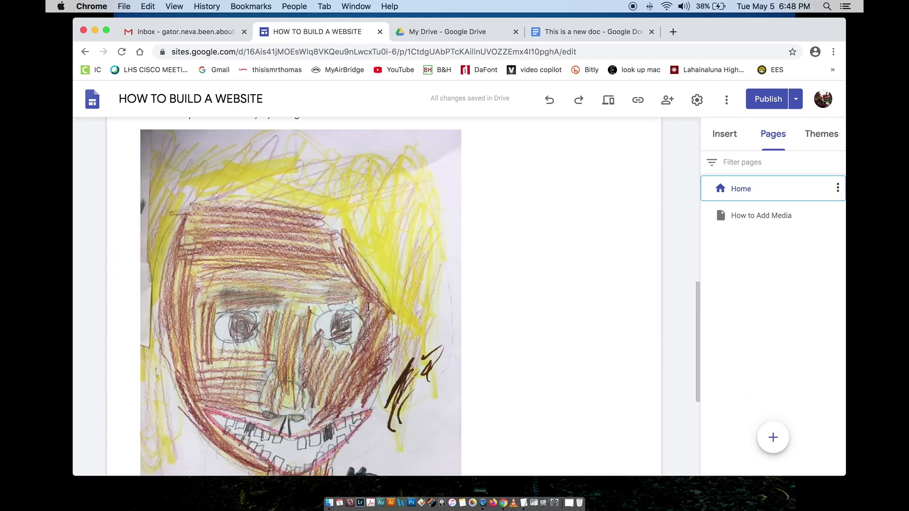
{"action": "scroll", "coordinate": [368, 306], "scroll_direction": "down", "scroll_amount": 3}
{"action": "scroll", "coordinate": [367, 317], "scroll_direction": "up", "scroll_amount": 10}
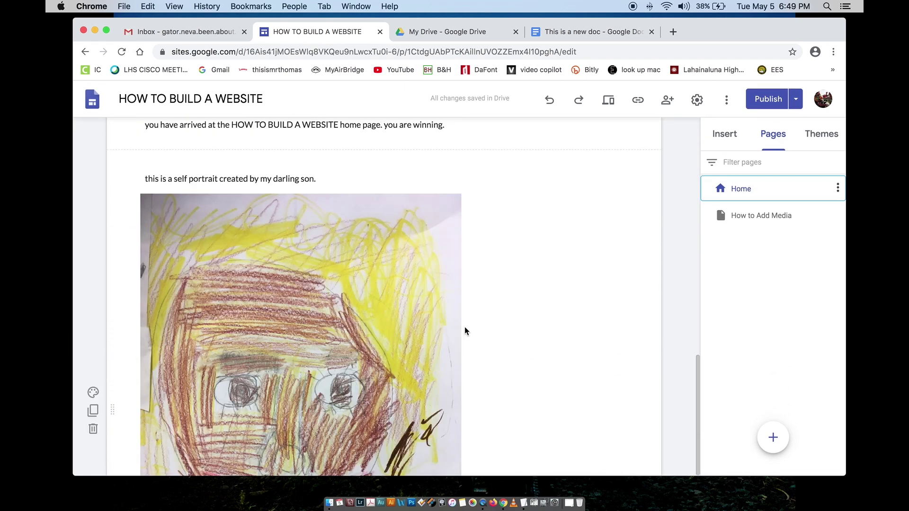
{"action": "scroll", "coordinate": [265, 303], "scroll_direction": "up", "scroll_amount": 3}
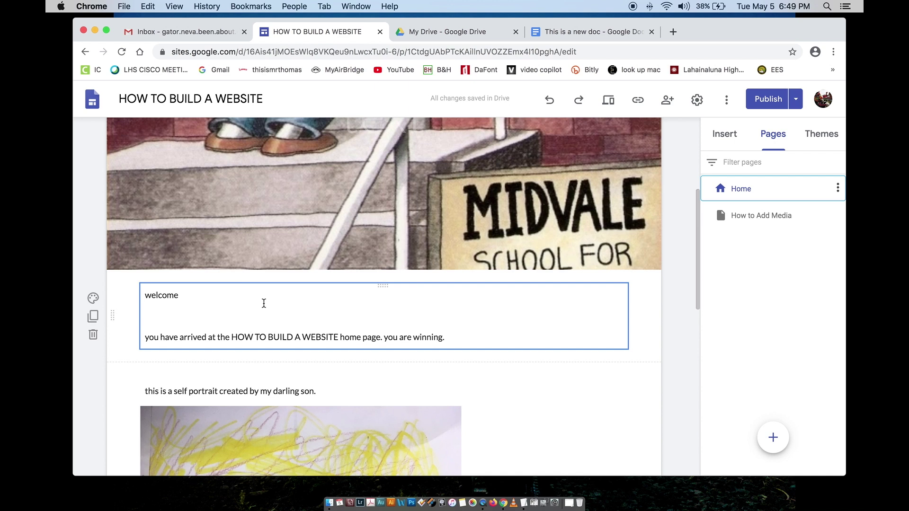
{"action": "scroll", "coordinate": [267, 310], "scroll_direction": "up", "scroll_amount": 5}
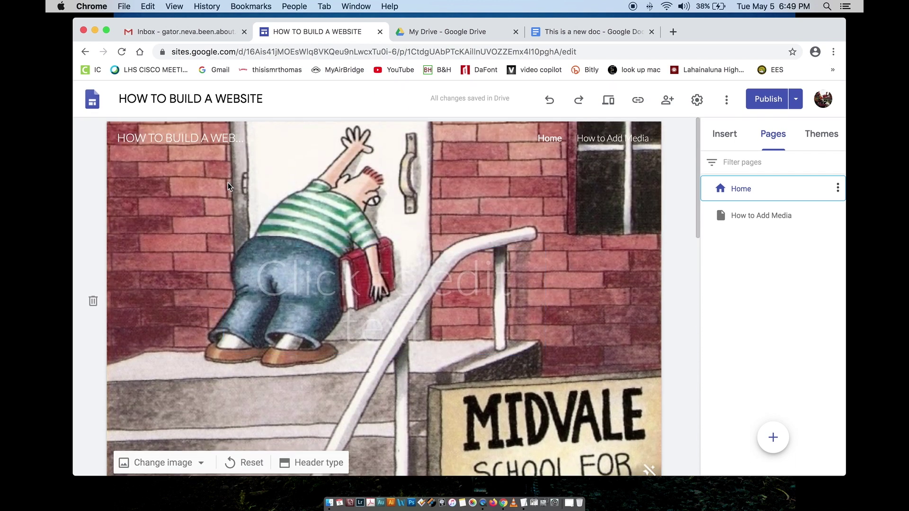
{"action": "left_click", "coordinate": [296, 463]}
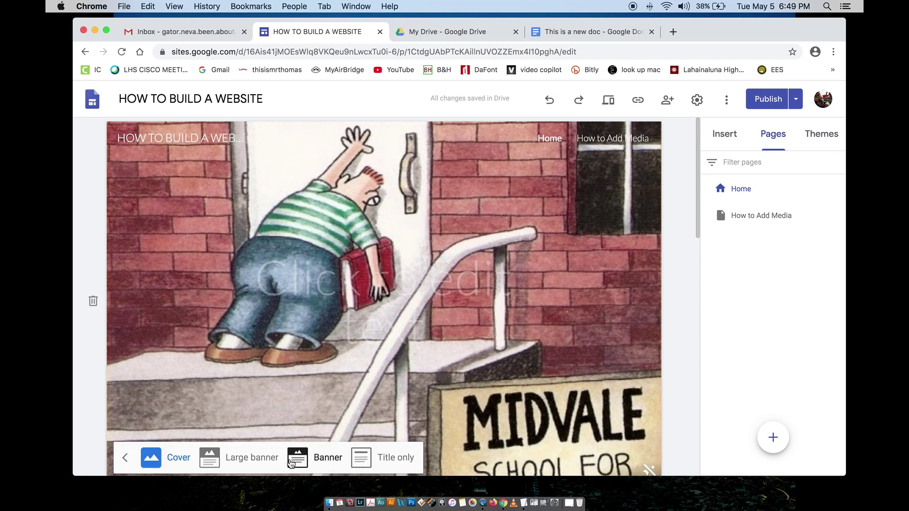
{"action": "left_click", "coordinate": [314, 461]}
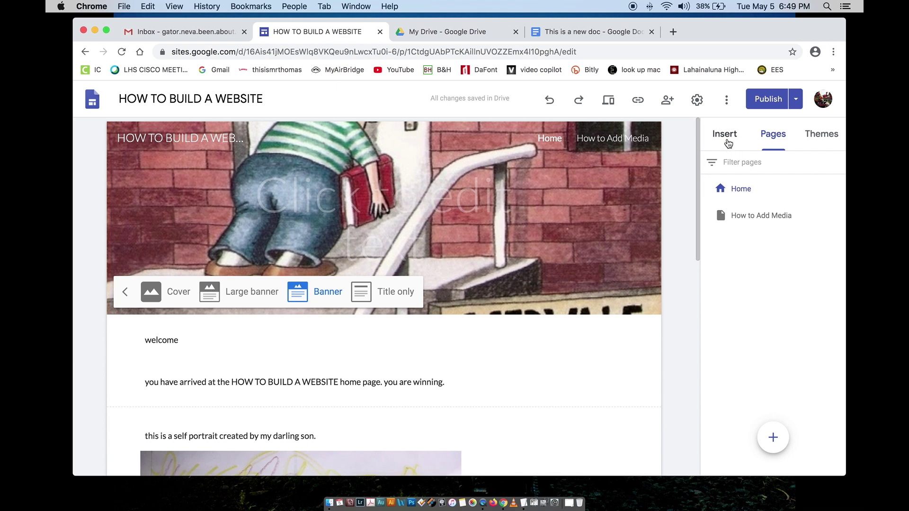
{"action": "left_click", "coordinate": [739, 220]}
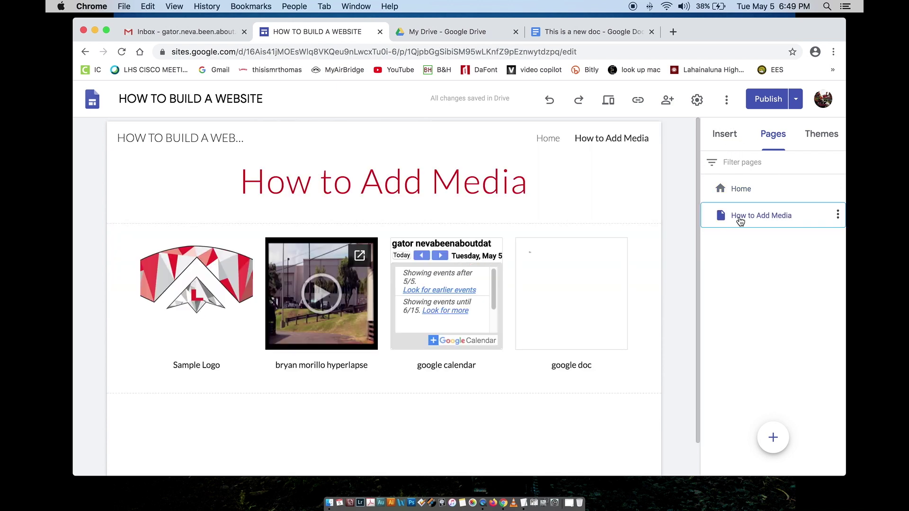
Step: Create a new page named 'How to add links' and show the Insert panel's elements
{"action": "mouse_move", "coordinate": [772, 435]}
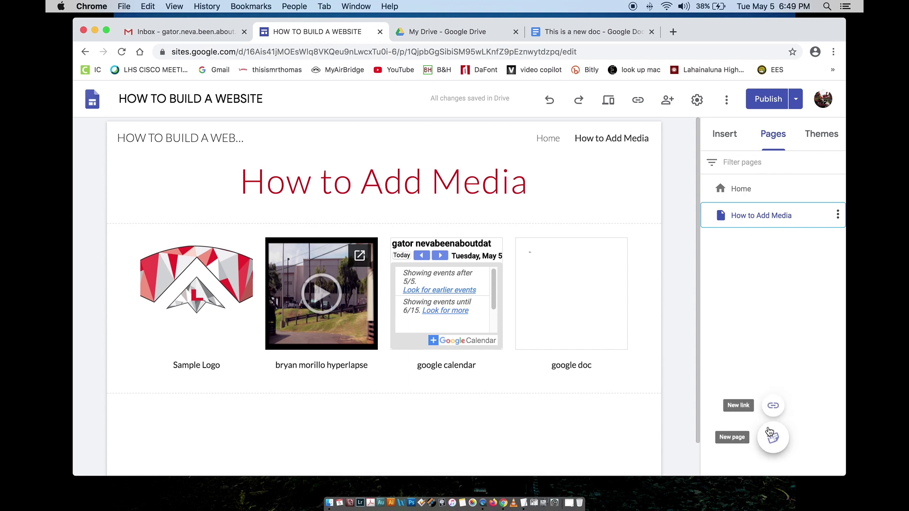
{"action": "left_click", "coordinate": [773, 437]}
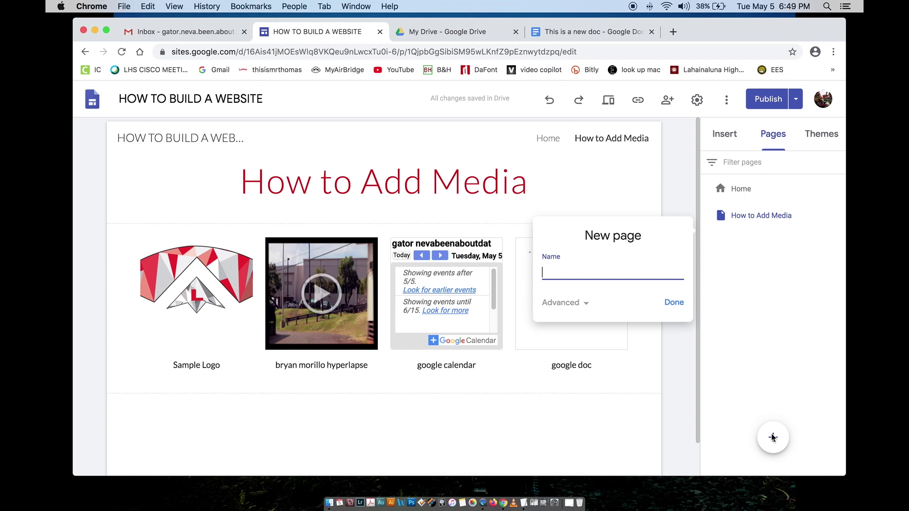
{"action": "type", "text": "How to add links"}
{"action": "left_click", "coordinate": [674, 303]}
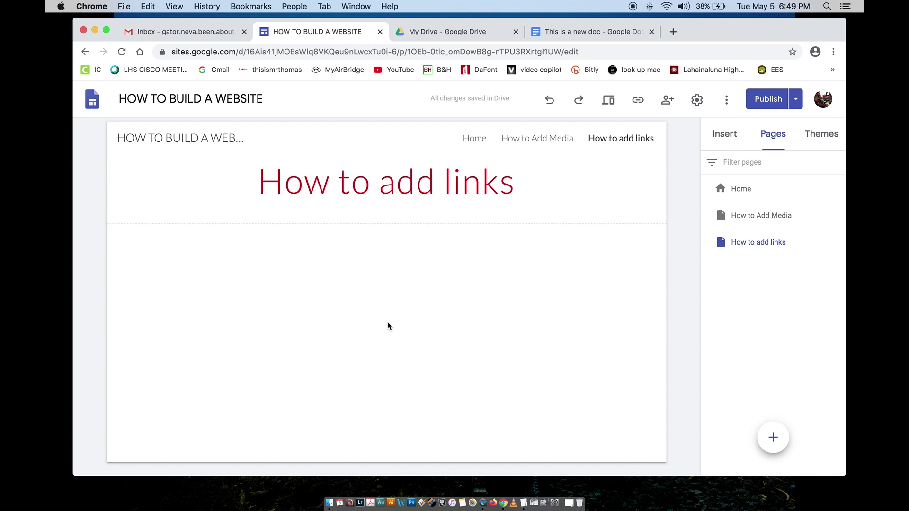
{"action": "left_click", "coordinate": [723, 136]}
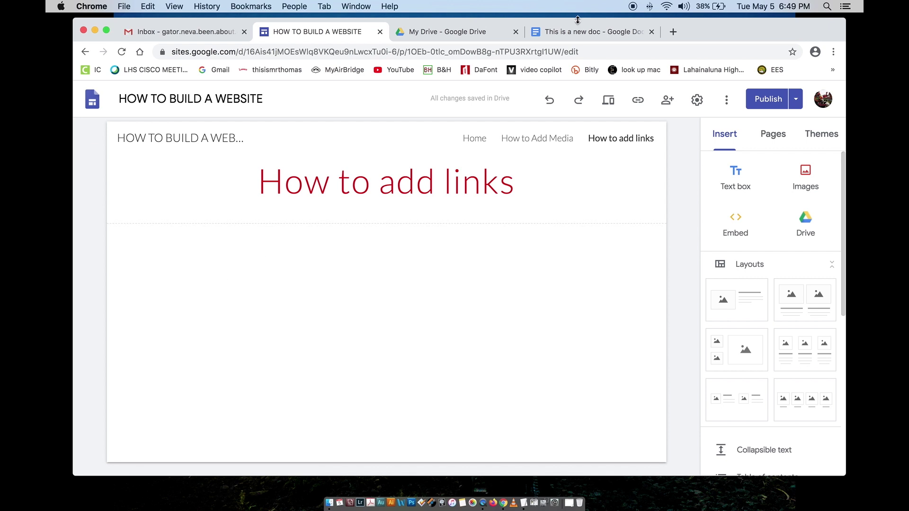
Step: In a new tab, open the class site's HOW TO BUILD A WEBSITE page and copy its sample-site list
{"action": "left_click", "coordinate": [673, 32]}
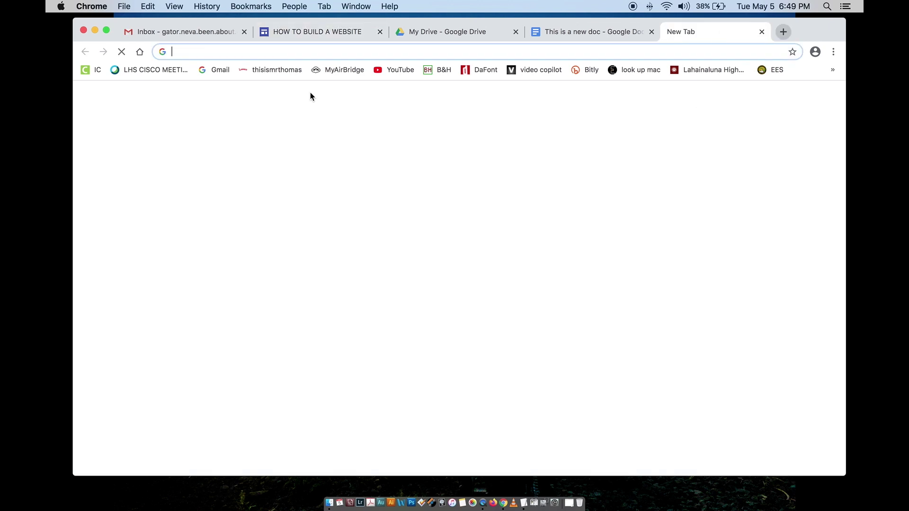
{"action": "left_click", "coordinate": [274, 73]}
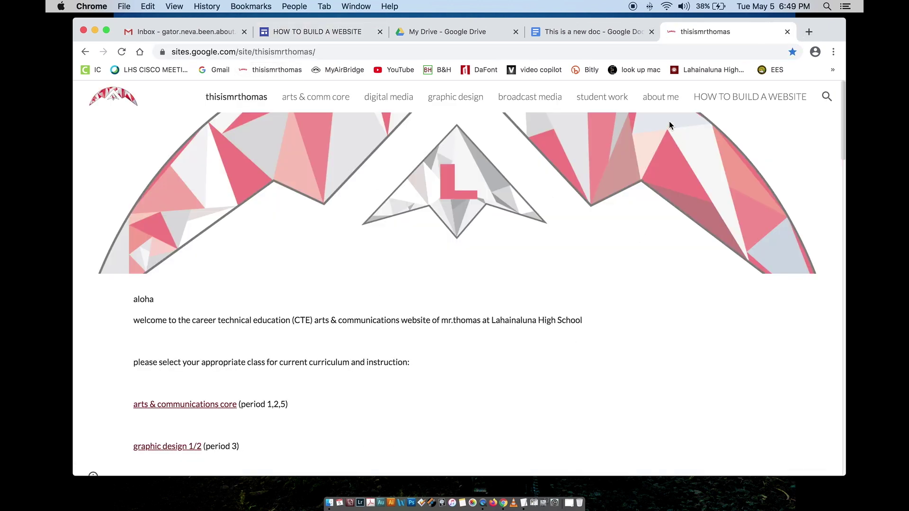
{"action": "left_click", "coordinate": [751, 99]}
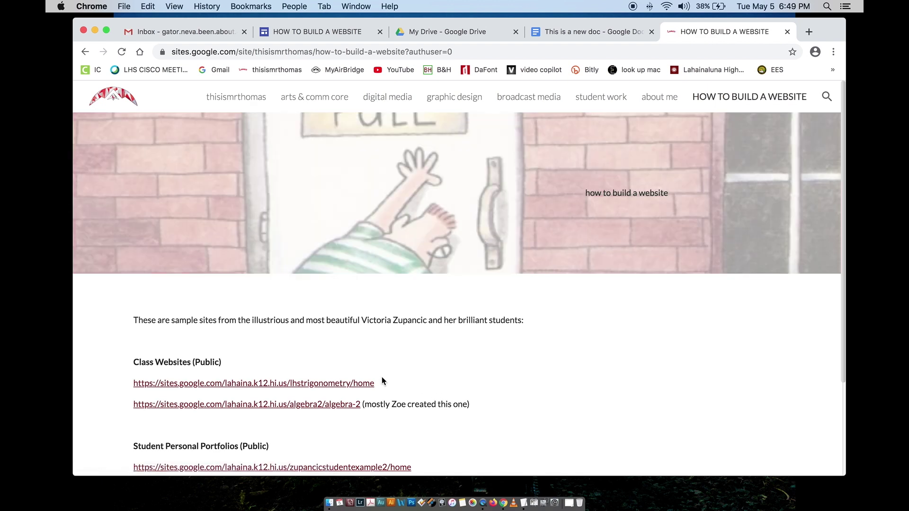
{"action": "scroll", "coordinate": [339, 361], "scroll_direction": "down", "scroll_amount": 1}
{"action": "scroll", "coordinate": [339, 361], "scroll_direction": "down", "scroll_amount": 3}
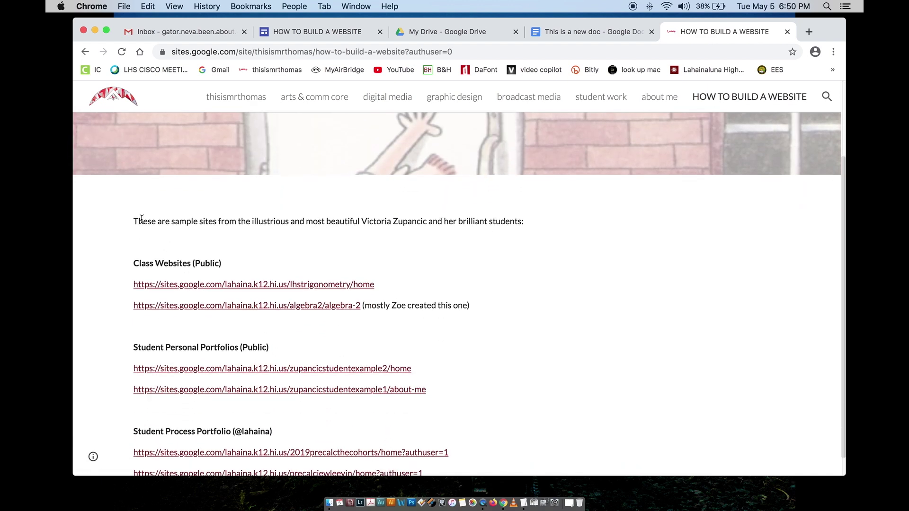
{"action": "left_click_drag", "start_coordinate": [134, 223], "coordinate": [467, 457]}
{"action": "scroll", "coordinate": [181, 282], "scroll_direction": "down", "scroll_amount": 1}
{"action": "scroll", "coordinate": [466, 457], "scroll_direction": "up", "scroll_amount": 1}
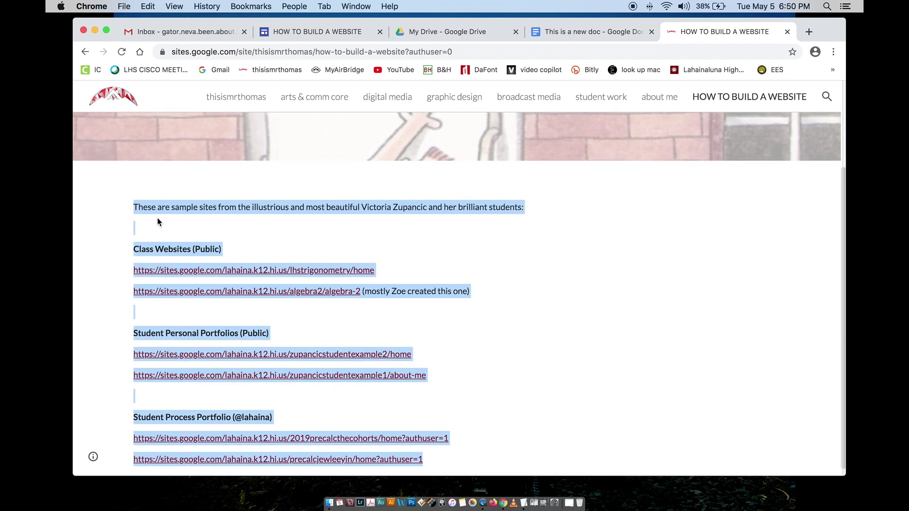
{"action": "right_click", "coordinate": [161, 206]}
{"action": "left_click", "coordinate": [184, 230]}
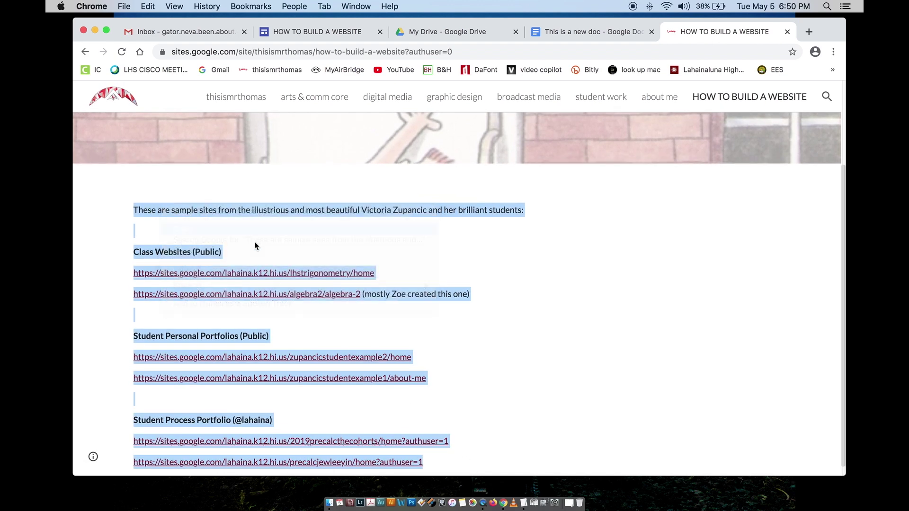
{"action": "scroll", "coordinate": [244, 240], "scroll_direction": "down", "scroll_amount": 1}
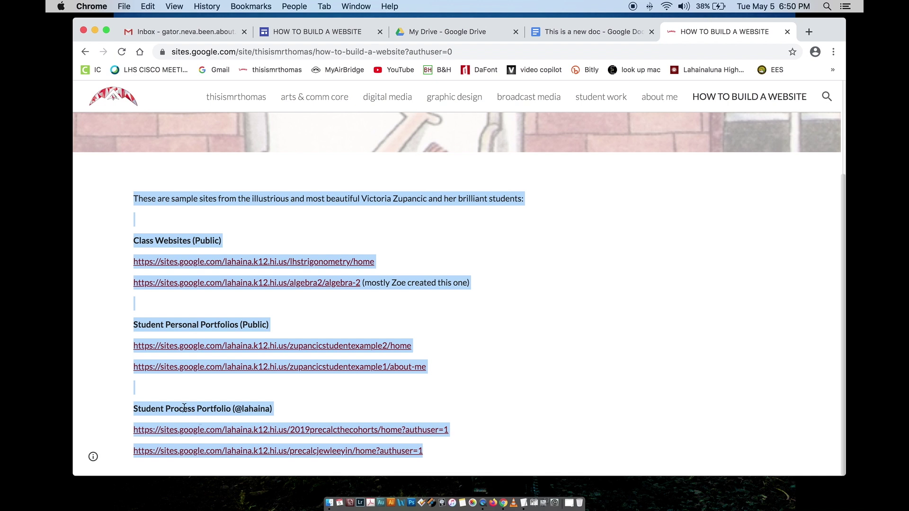
Step: Paste the copied sample-site list into a new text box on the How to add links page
{"action": "left_click", "coordinate": [583, 33]}
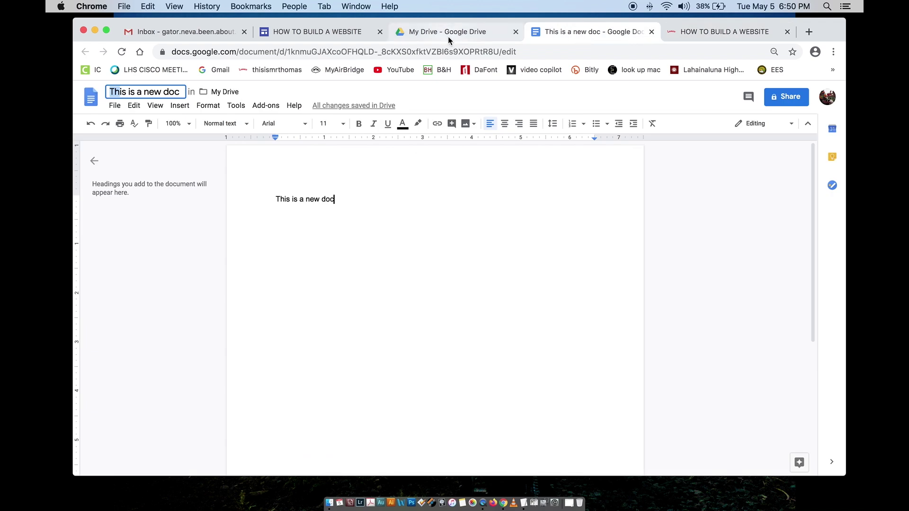
{"action": "left_click", "coordinate": [297, 32]}
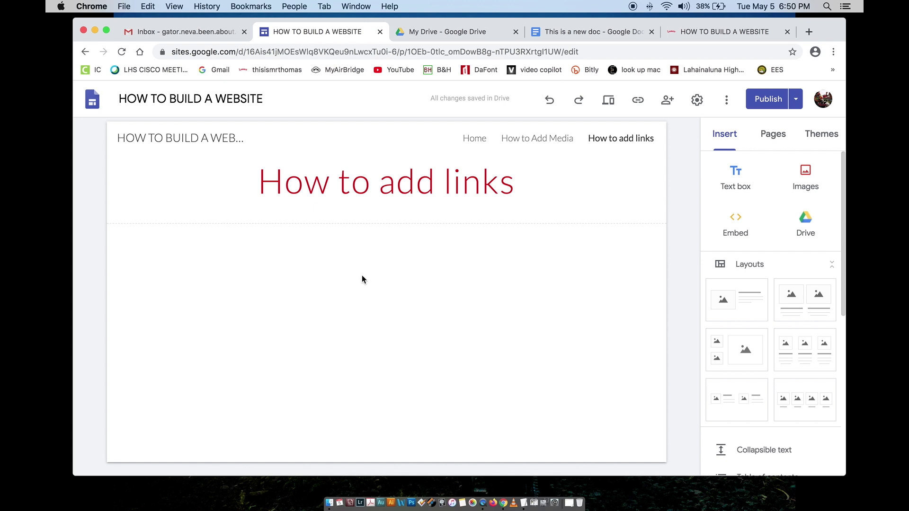
{"action": "left_click", "coordinate": [334, 281]}
{"action": "left_click", "coordinate": [735, 177]}
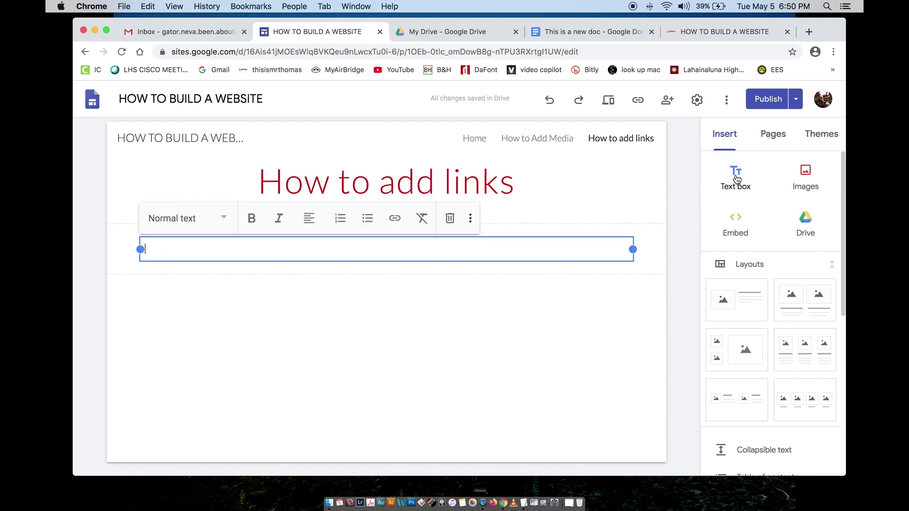
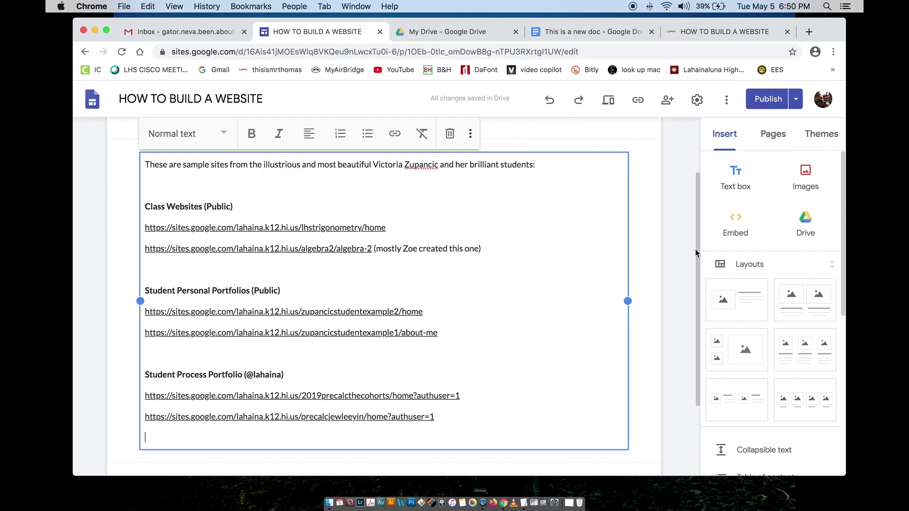
{"action": "scroll", "coordinate": [354, 287], "scroll_direction": "up", "scroll_amount": 2}
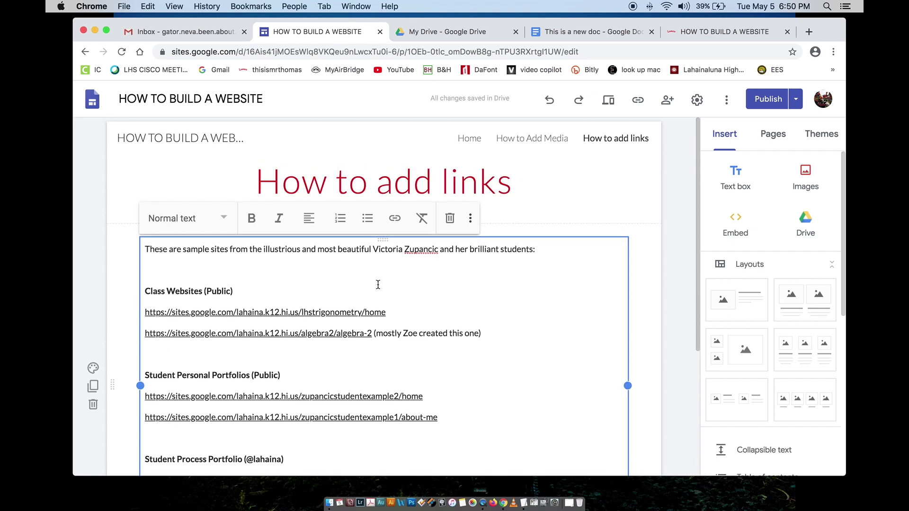
{"action": "left_click", "coordinate": [524, 234]}
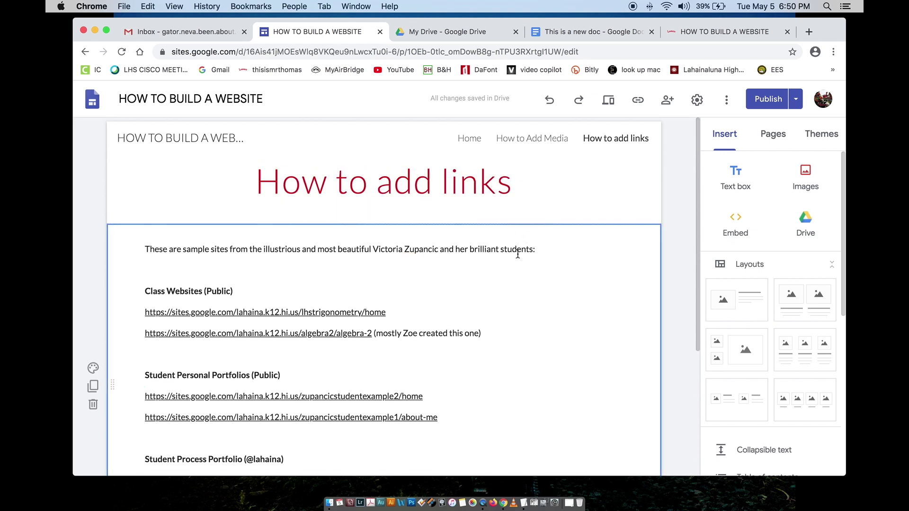
{"action": "left_click_drag", "start_coordinate": [397, 310], "coordinate": [145, 313]}
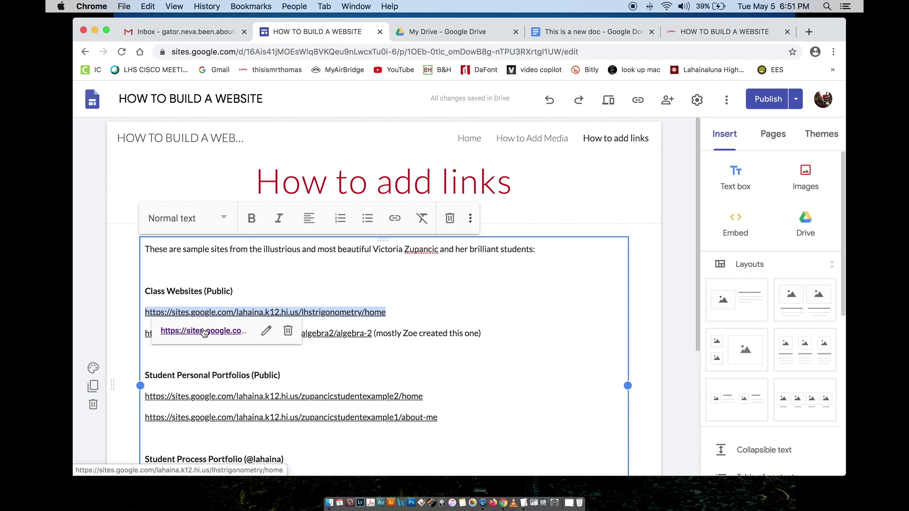
{"action": "left_click", "coordinate": [266, 333]}
{"action": "left_click", "coordinate": [418, 342]}
{"action": "left_click", "coordinate": [422, 374]}
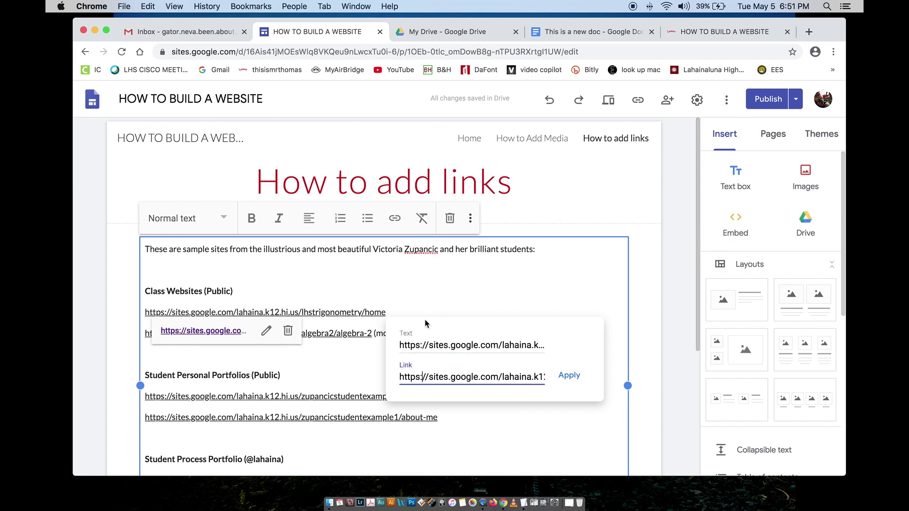
{"action": "left_click", "coordinate": [428, 297]}
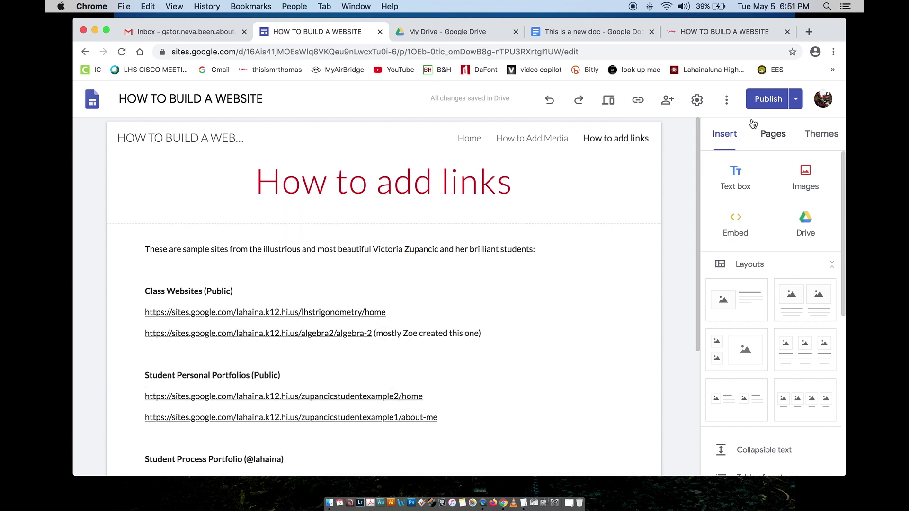
Step: Publish the site's latest changes and view the published site in a new tab
{"action": "left_click", "coordinate": [761, 104]}
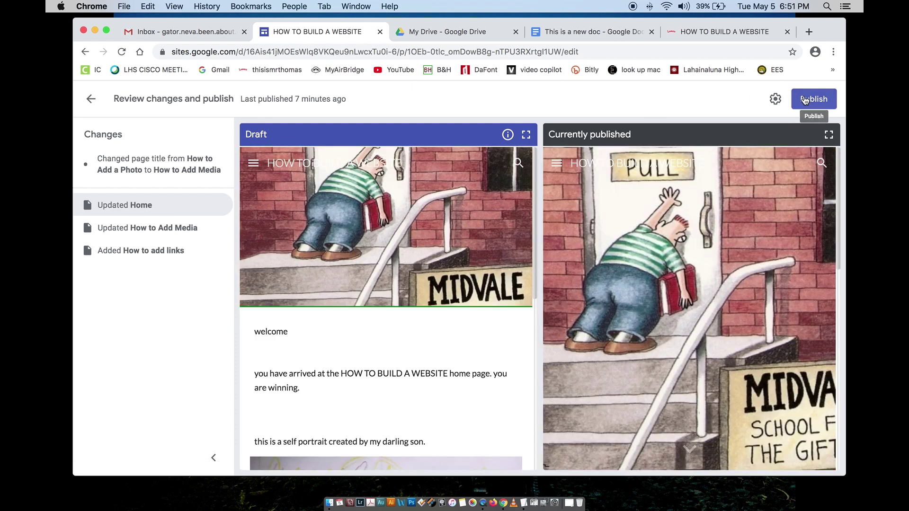
{"action": "left_click", "coordinate": [804, 100]}
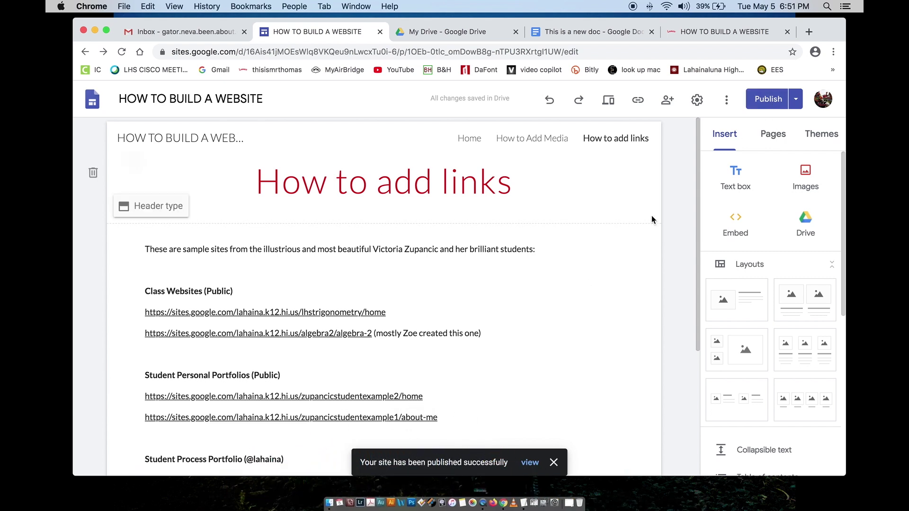
{"action": "left_click", "coordinate": [796, 99]}
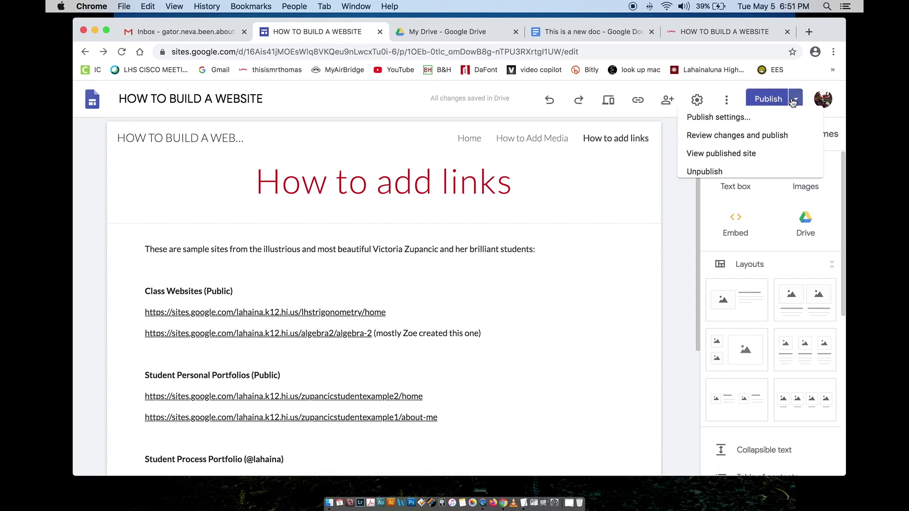
{"action": "key", "text": "Escape"}
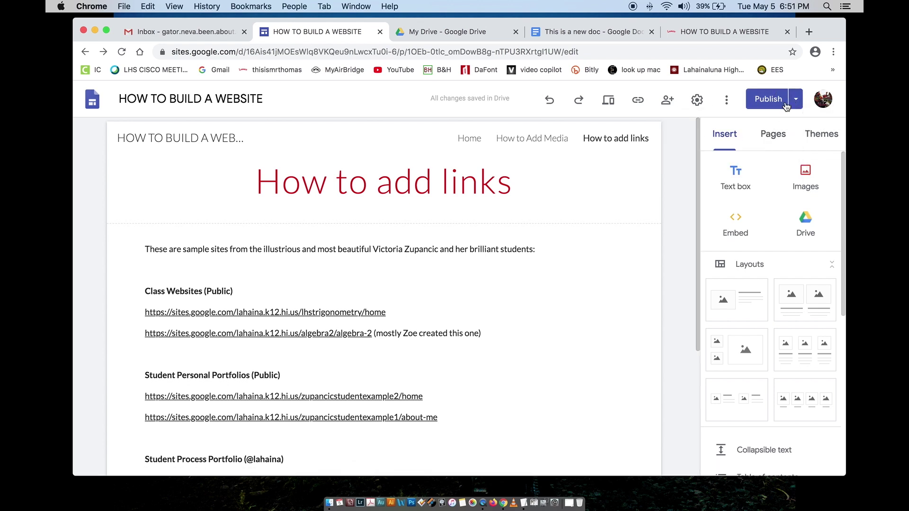
{"action": "left_click", "coordinate": [796, 100]}
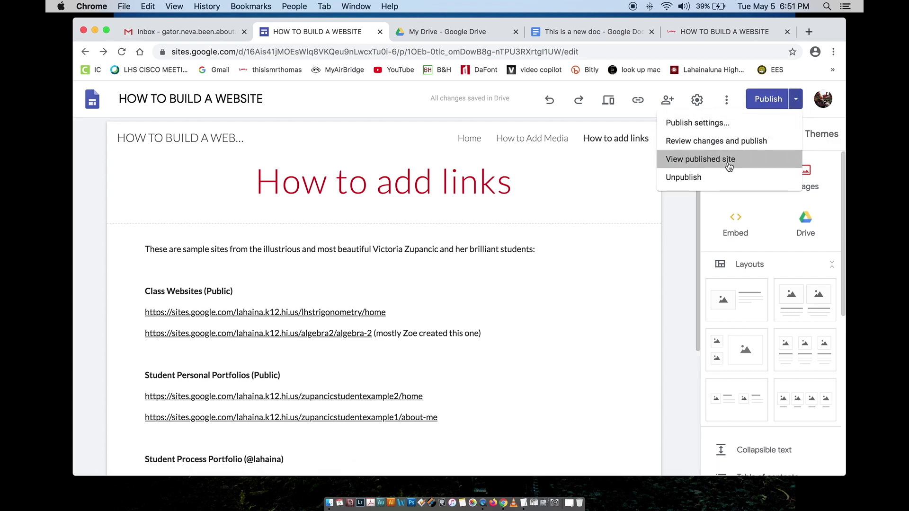
{"action": "left_click", "coordinate": [741, 158]}
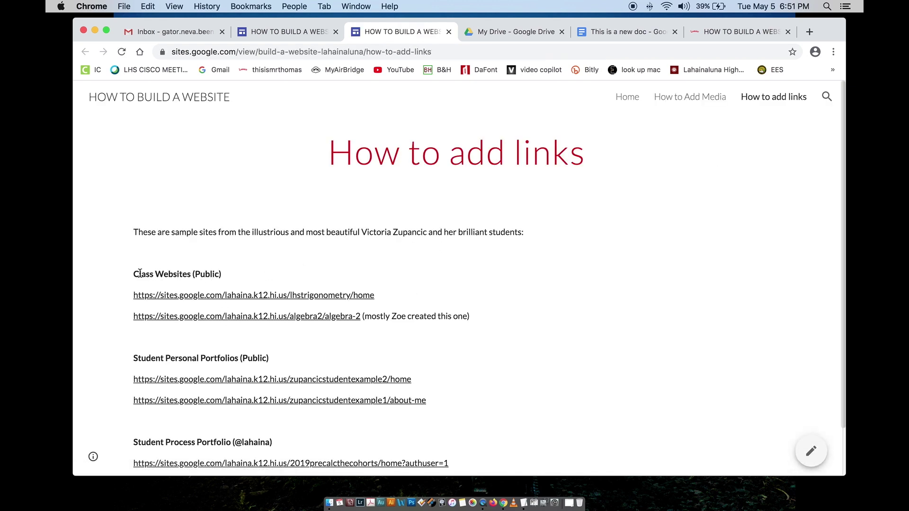
{"action": "left_click_drag", "start_coordinate": [134, 274], "coordinate": [213, 274]}
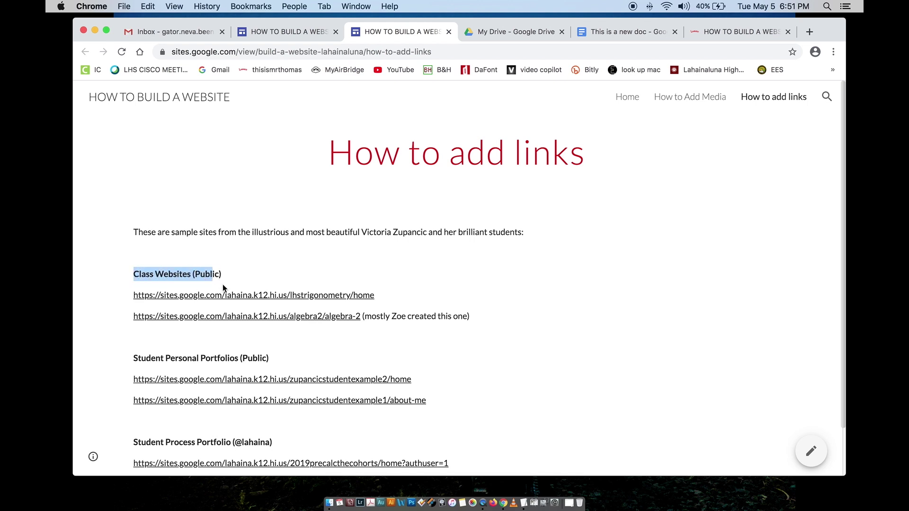
{"action": "left_click", "coordinate": [240, 278]}
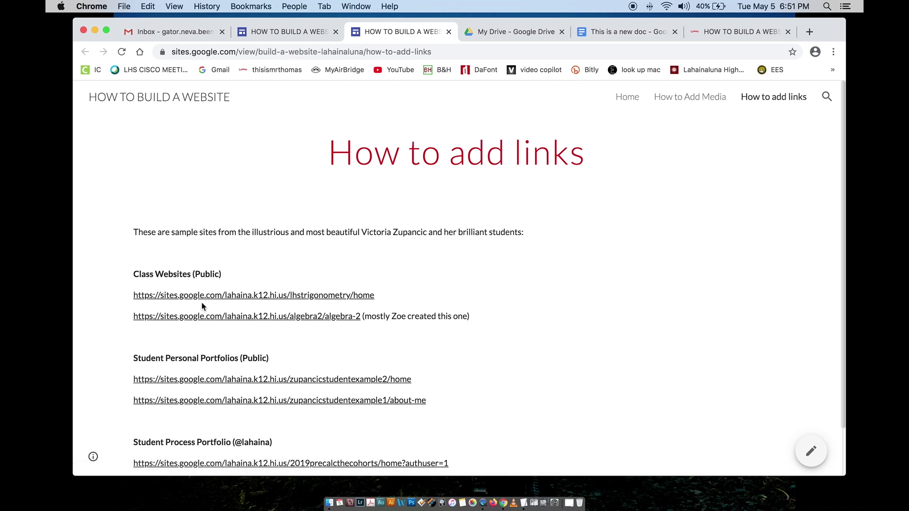
{"action": "left_click", "coordinate": [227, 295]}
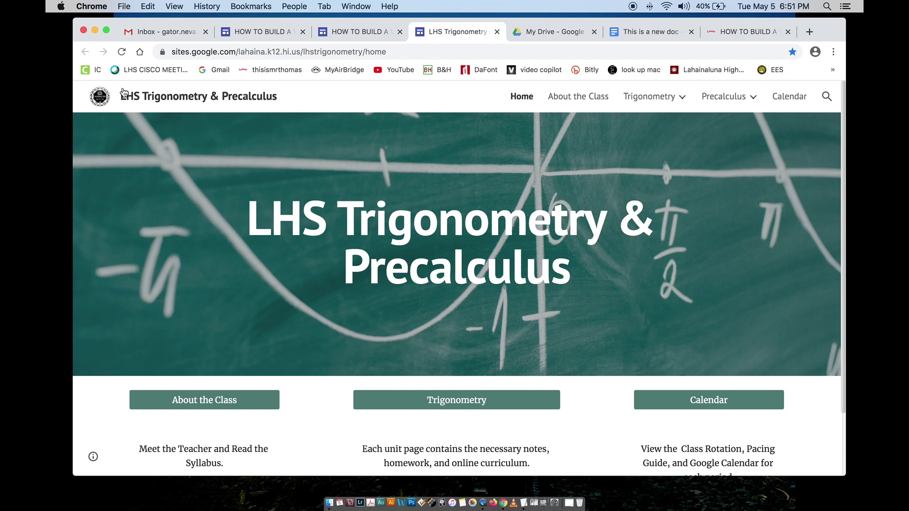
{"action": "scroll", "coordinate": [206, 191], "scroll_direction": "down", "scroll_amount": 3}
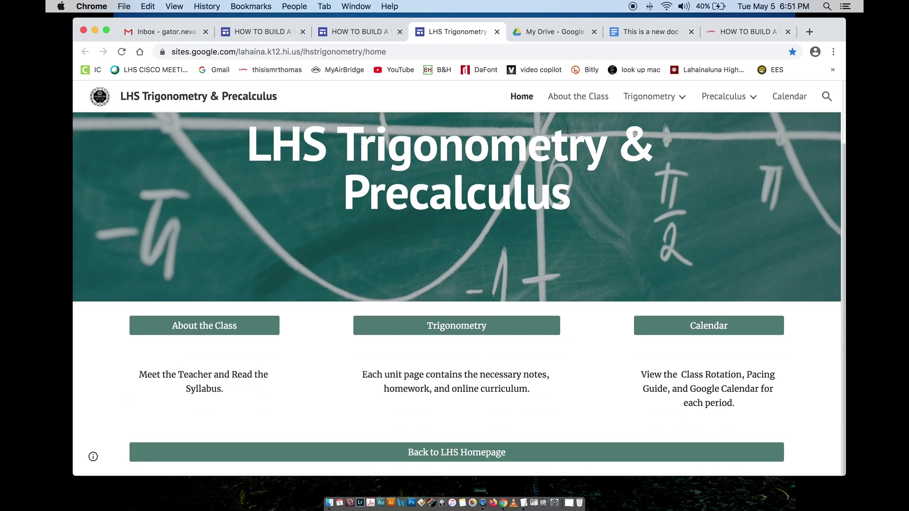
{"action": "mouse_move", "coordinate": [776, 112]}
{"action": "left_click", "coordinate": [497, 32]}
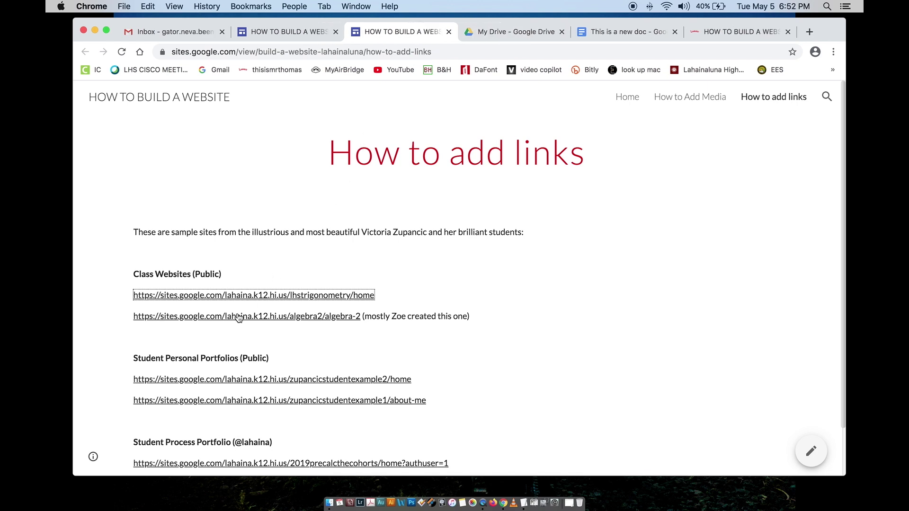
{"action": "left_click", "coordinate": [180, 315]}
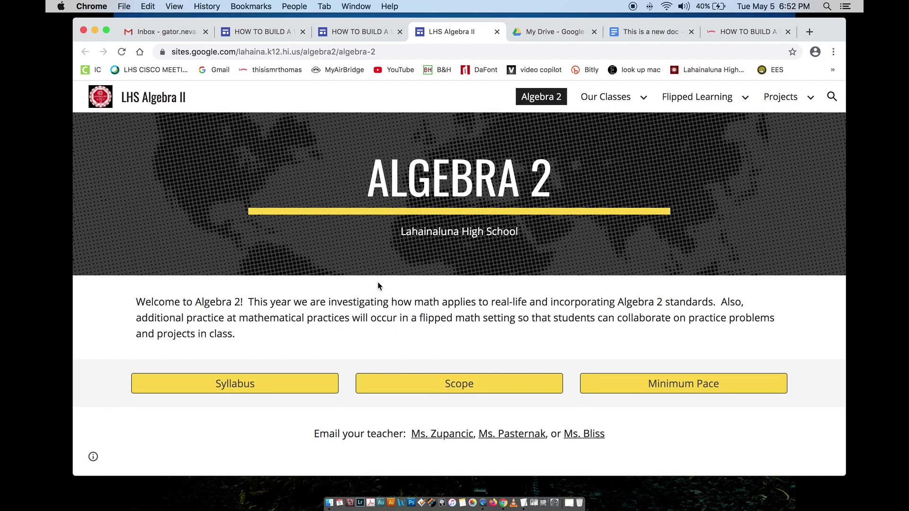
{"action": "left_click_drag", "start_coordinate": [314, 434], "coordinate": [609, 437]}
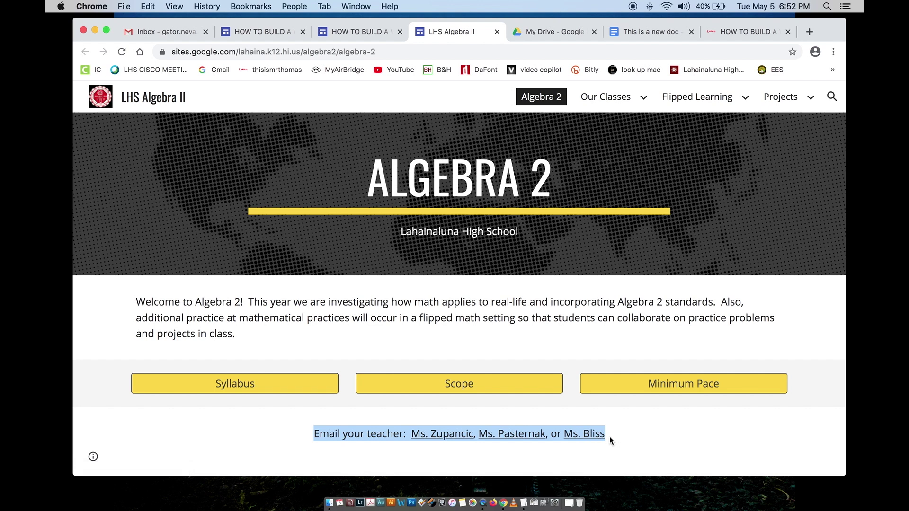
{"action": "left_click", "coordinate": [522, 449]}
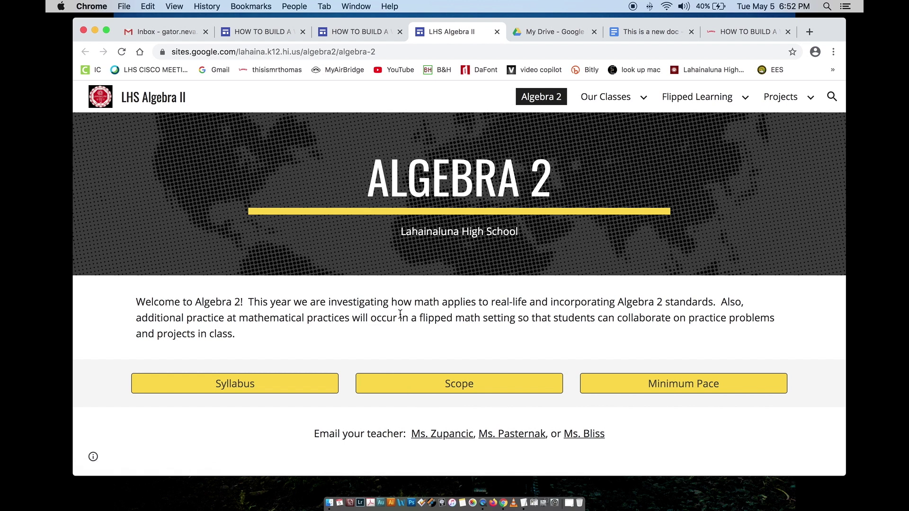
{"action": "mouse_move", "coordinate": [700, 100]}
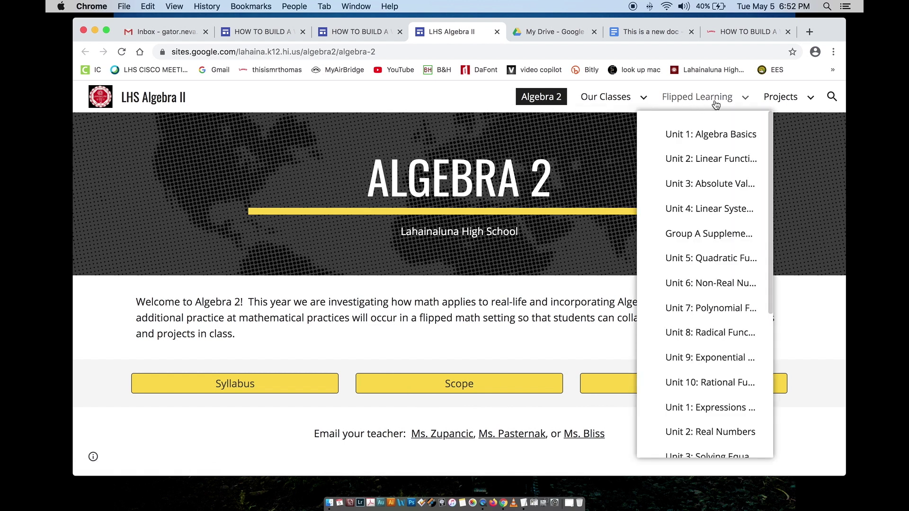
{"action": "mouse_move", "coordinate": [780, 97]}
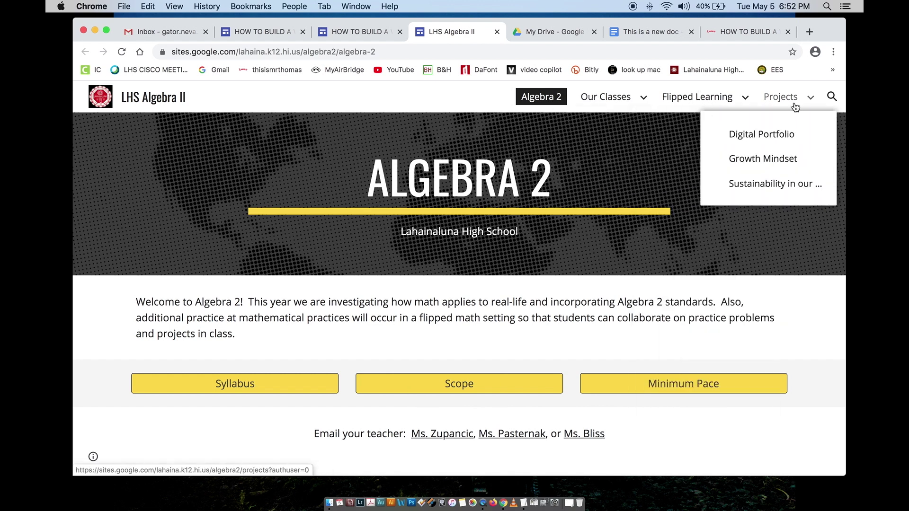
{"action": "left_click", "coordinate": [496, 32]}
{"action": "scroll", "coordinate": [243, 294], "scroll_direction": "down", "scroll_amount": 3}
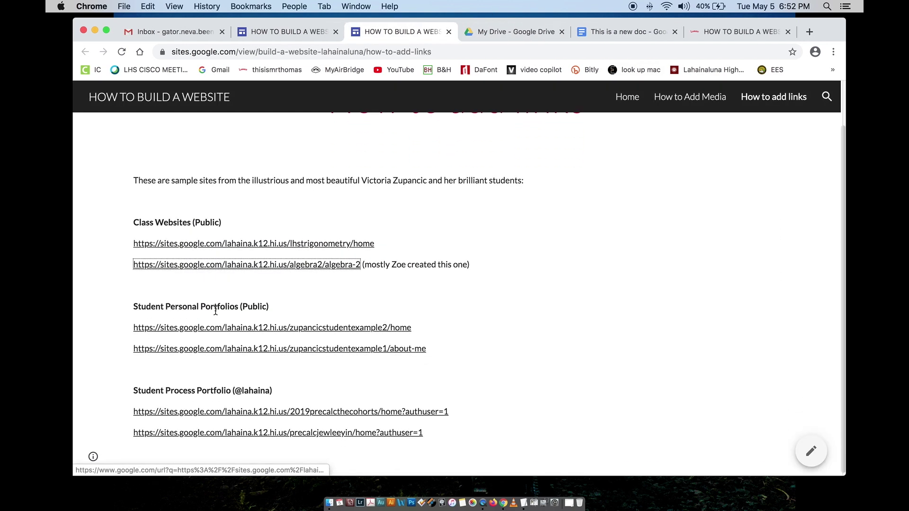
Step: Open the zupancicstudentexample2 portfolio and browse its A Closer Look: What I Do and Resume pages
{"action": "left_click", "coordinate": [194, 328]}
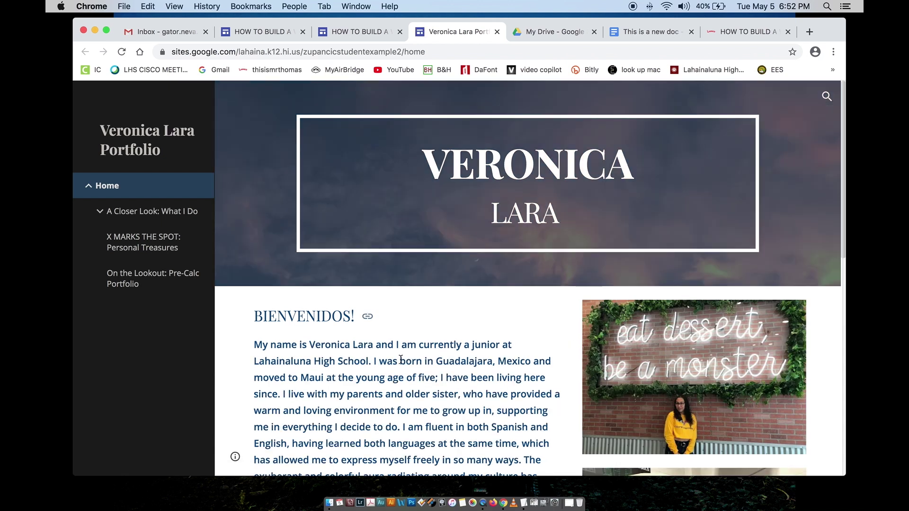
{"action": "scroll", "coordinate": [401, 358], "scroll_direction": "down", "scroll_amount": 10}
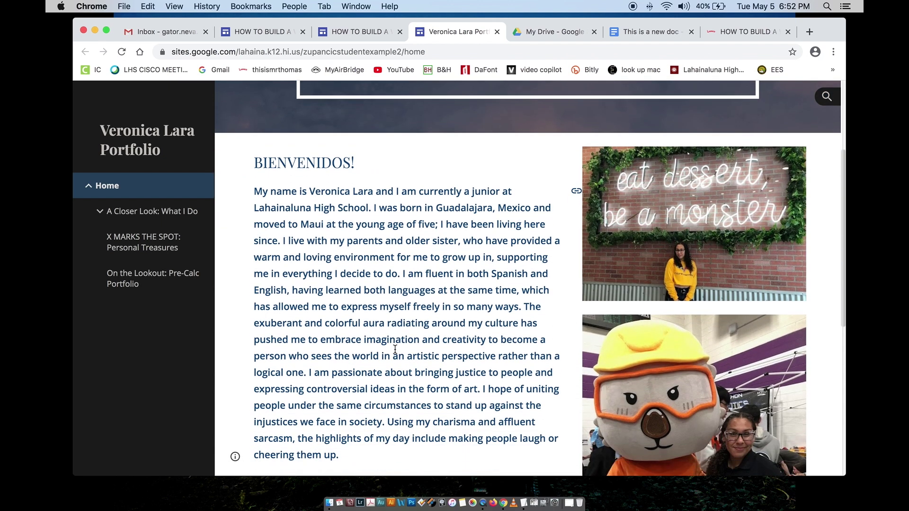
{"action": "scroll", "coordinate": [395, 349], "scroll_direction": "down", "scroll_amount": 4}
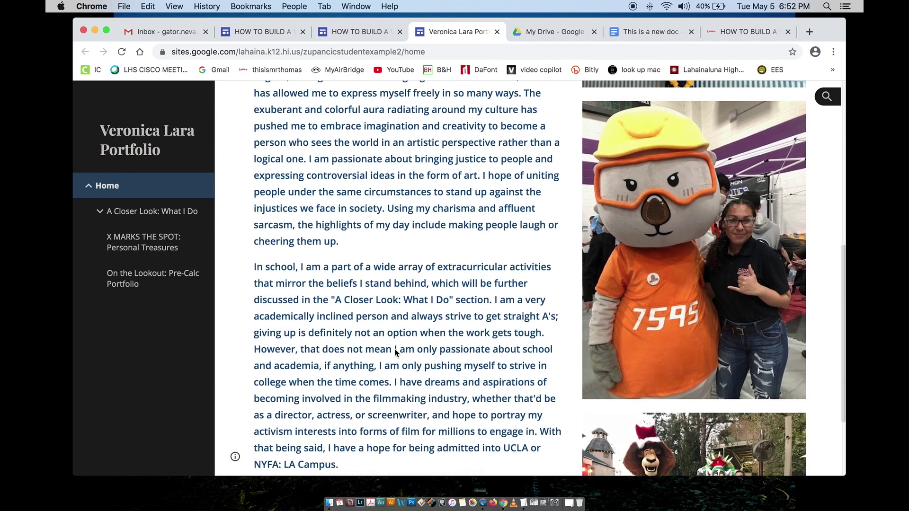
{"action": "scroll", "coordinate": [395, 349], "scroll_direction": "down", "scroll_amount": 3}
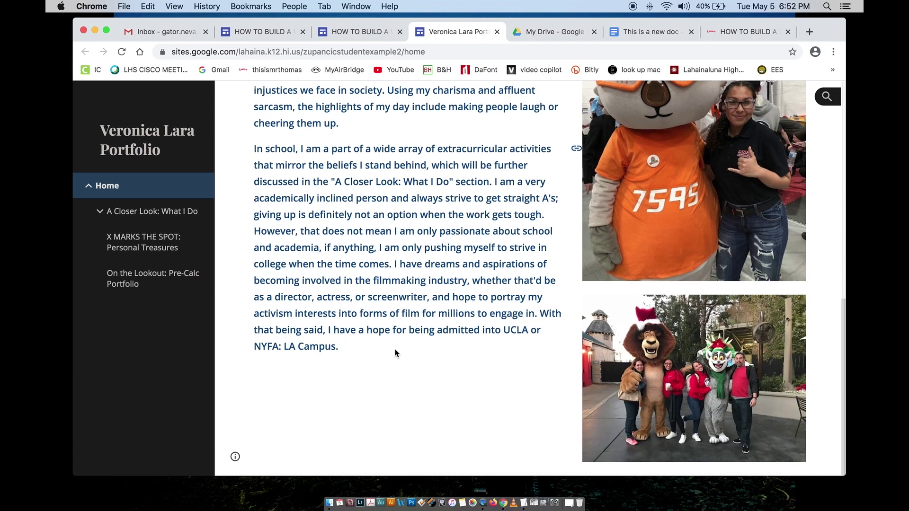
{"action": "scroll", "coordinate": [395, 352], "scroll_direction": "up", "scroll_amount": 15}
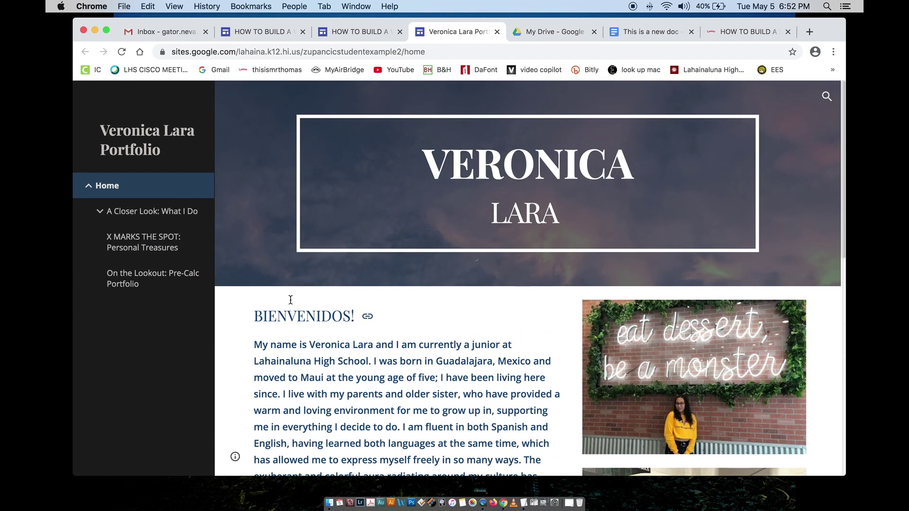
{"action": "left_click", "coordinate": [136, 210]}
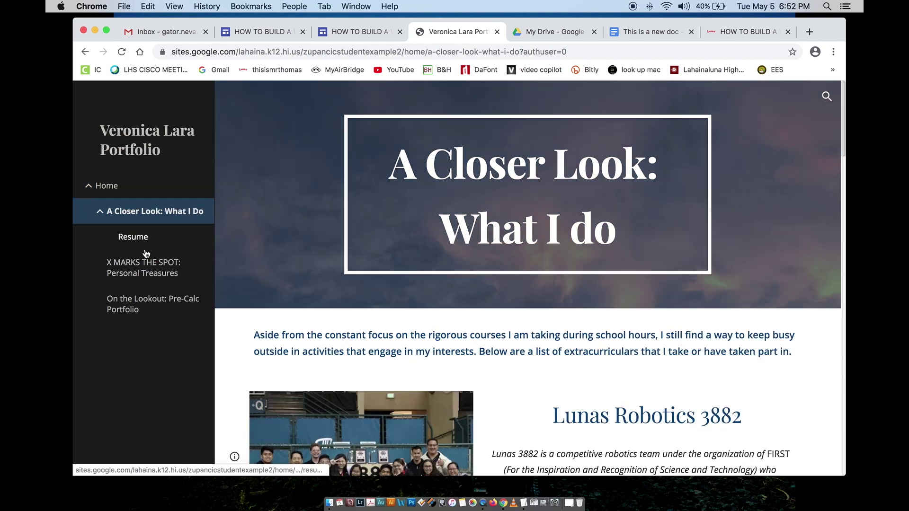
{"action": "left_click", "coordinate": [139, 236]}
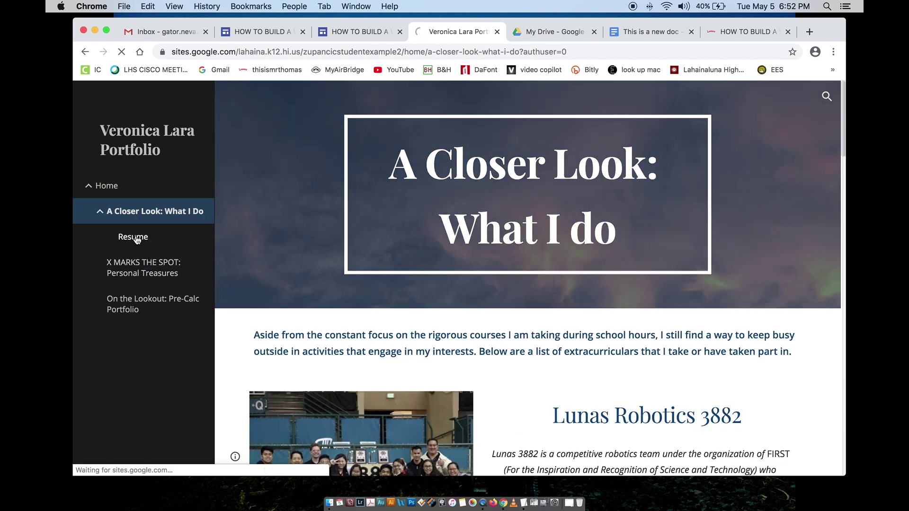
Step: View the Personal Treasures and Pre-Calc Portfolio pages, then close the portfolio tab
{"action": "left_click", "coordinate": [144, 269]}
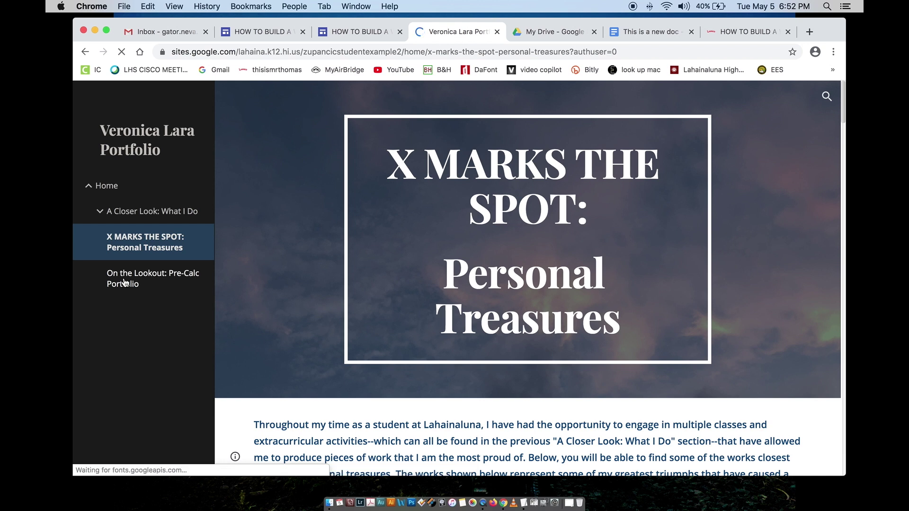
{"action": "left_click", "coordinate": [124, 283]}
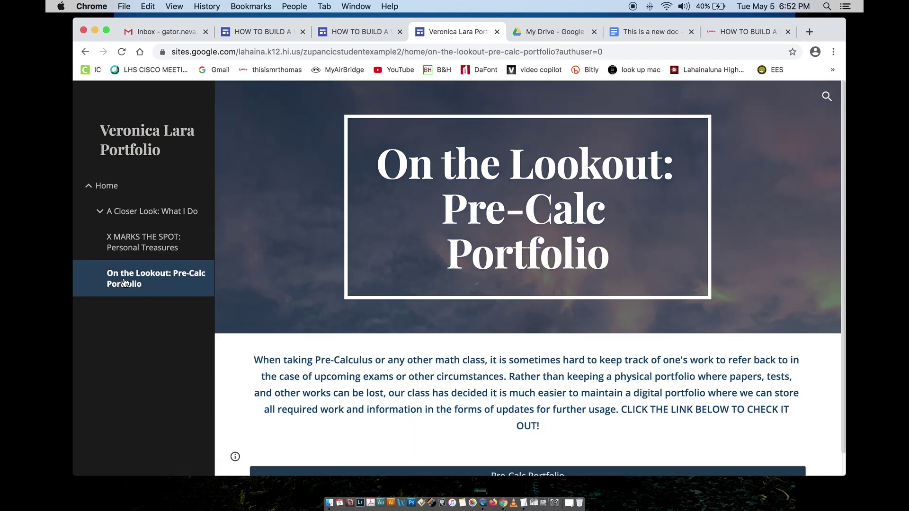
{"action": "scroll", "coordinate": [308, 355], "scroll_direction": "down", "scroll_amount": 1}
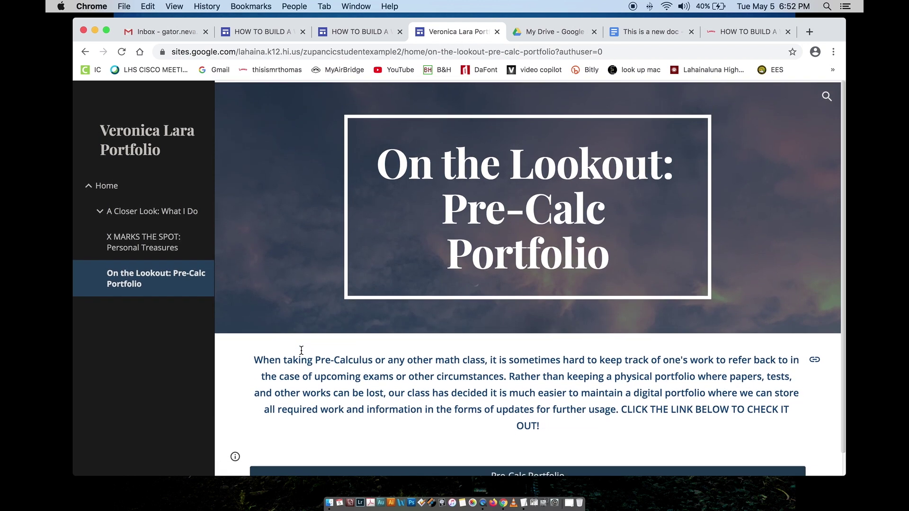
{"action": "scroll", "coordinate": [349, 384], "scroll_direction": "up", "scroll_amount": 1}
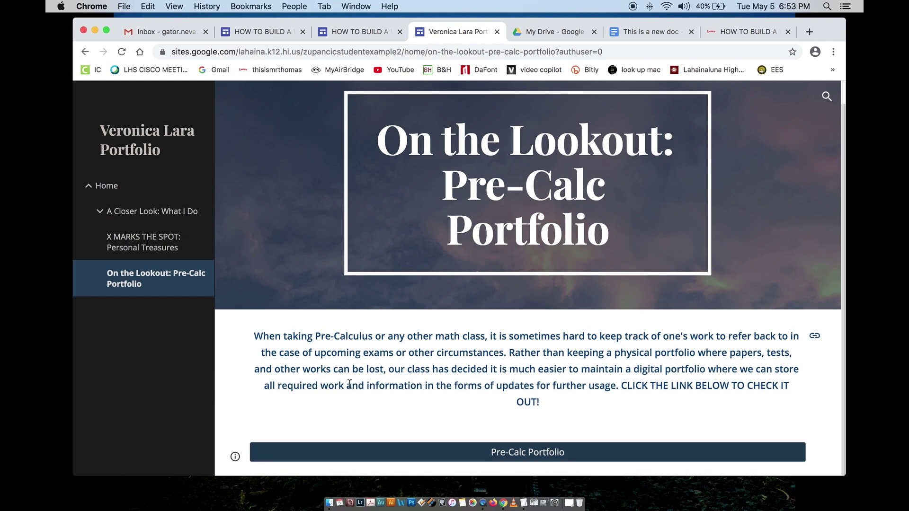
{"action": "left_click", "coordinate": [163, 250]}
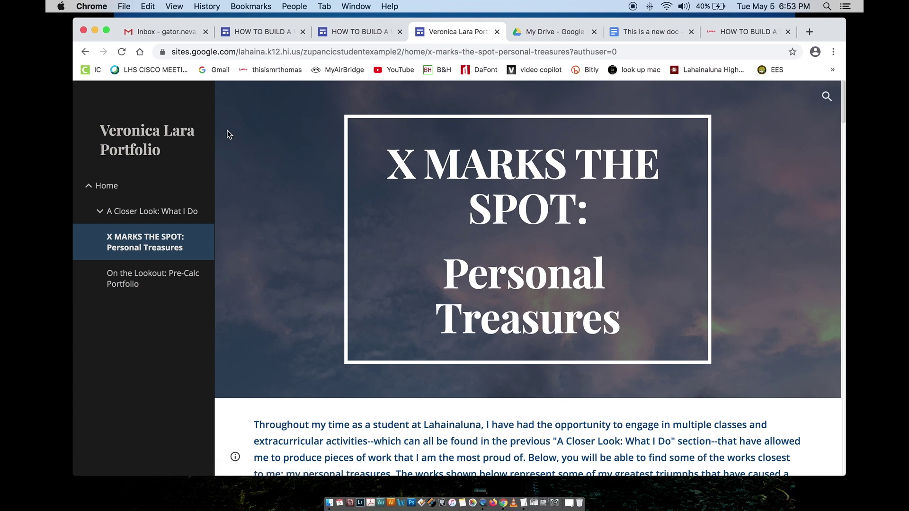
{"action": "left_click", "coordinate": [496, 32]}
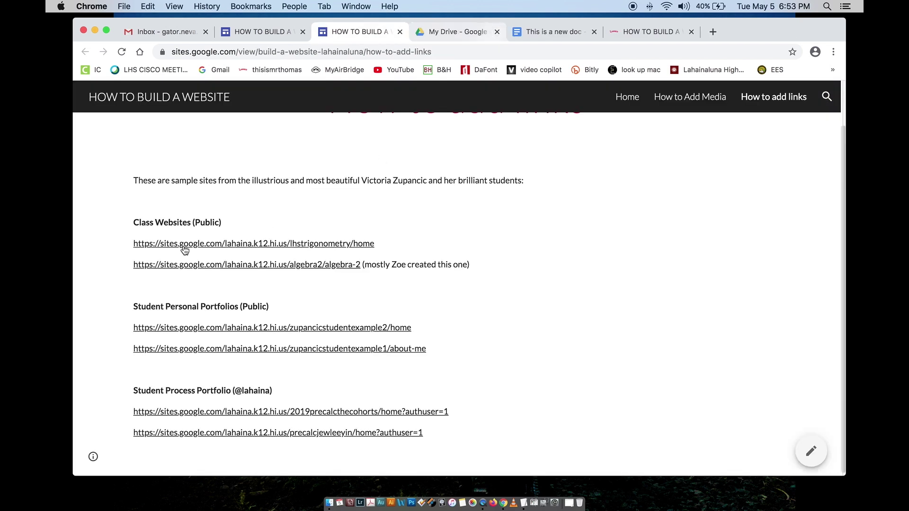
Step: Open the 2019precalcthecohorts portfolio, view its Weekly Updates Q3 page, then close it
{"action": "scroll", "coordinate": [187, 255], "scroll_direction": "down", "scroll_amount": 1}
{"action": "left_click", "coordinate": [167, 409]}
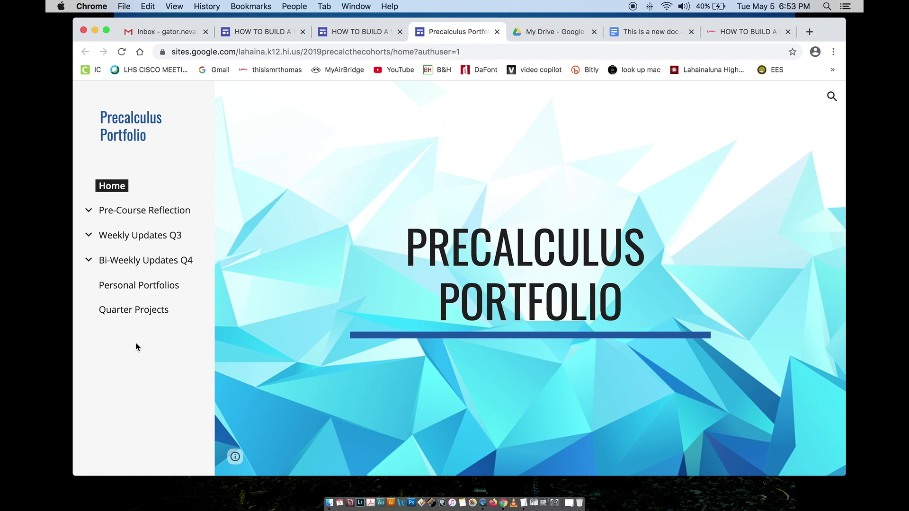
{"action": "left_click", "coordinate": [127, 237]}
{"action": "left_click", "coordinate": [497, 32]}
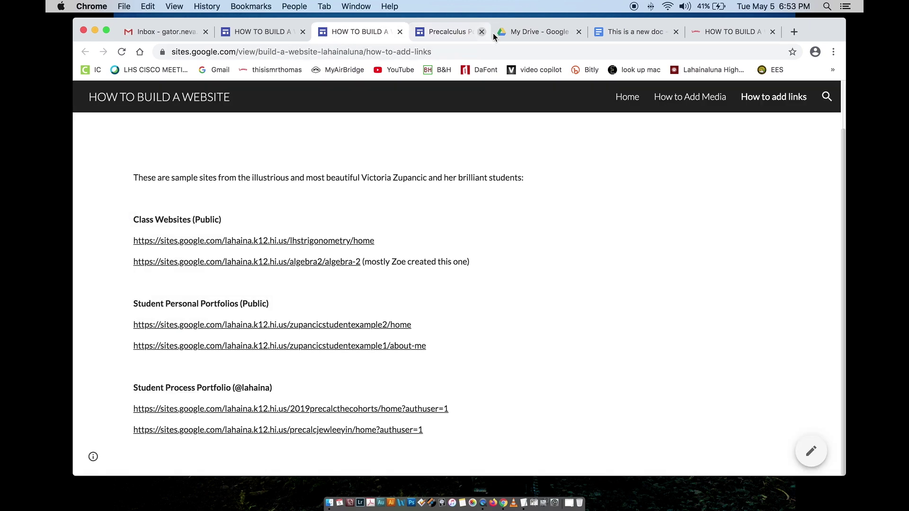
{"action": "scroll", "coordinate": [290, 287], "scroll_direction": "up", "scroll_amount": 3}
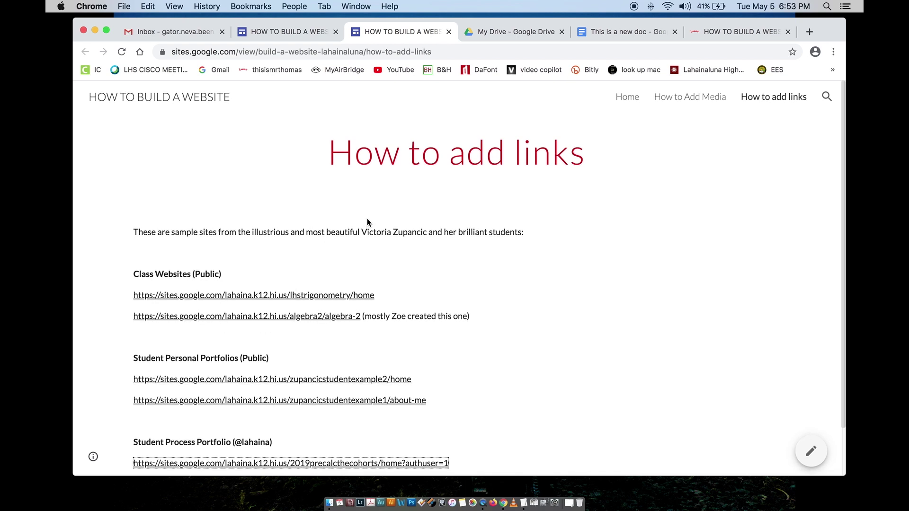
Step: Close the published page and move the intro text box lower on the How to add links page
{"action": "left_click", "coordinate": [448, 31]}
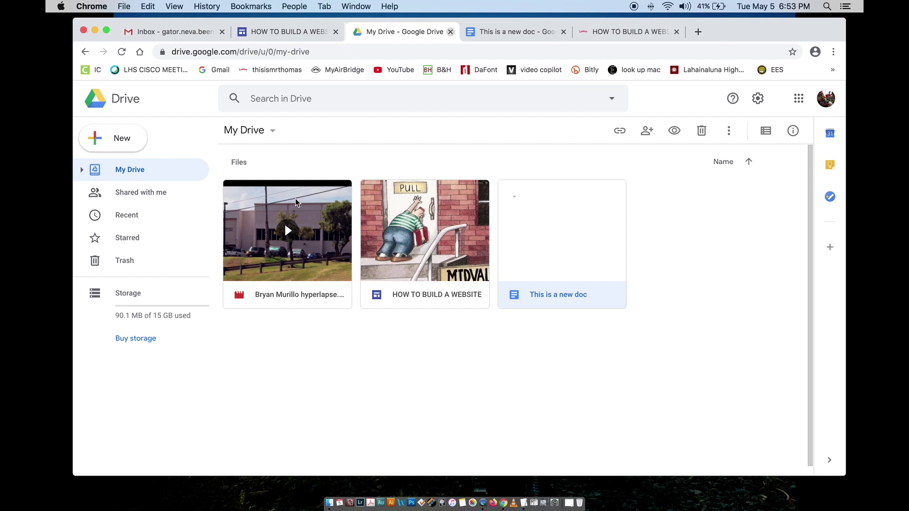
{"action": "left_click", "coordinate": [302, 33]}
{"action": "left_click", "coordinate": [219, 267]}
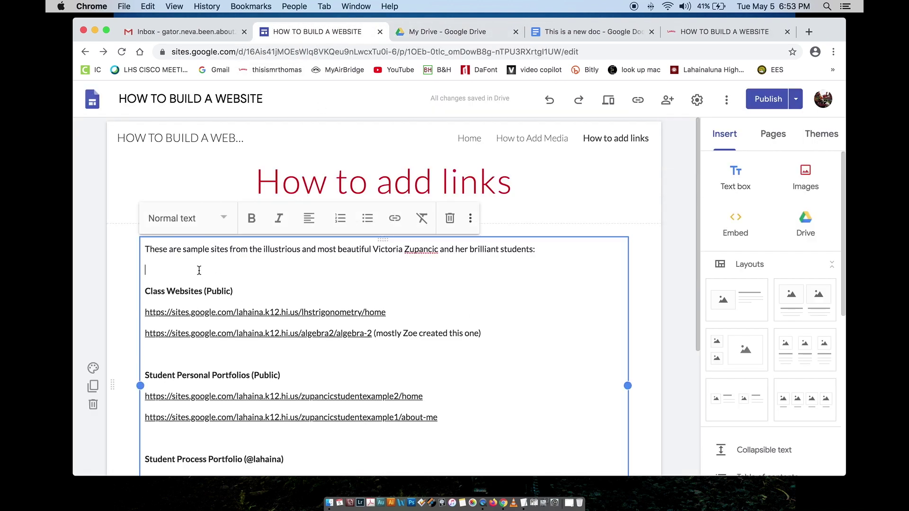
{"action": "scroll", "coordinate": [266, 315], "scroll_direction": "down", "scroll_amount": 5}
{"action": "scroll", "coordinate": [266, 315], "scroll_direction": "up", "scroll_amount": 5}
{"action": "left_click_drag", "start_coordinate": [383, 240], "coordinate": [345, 400]}
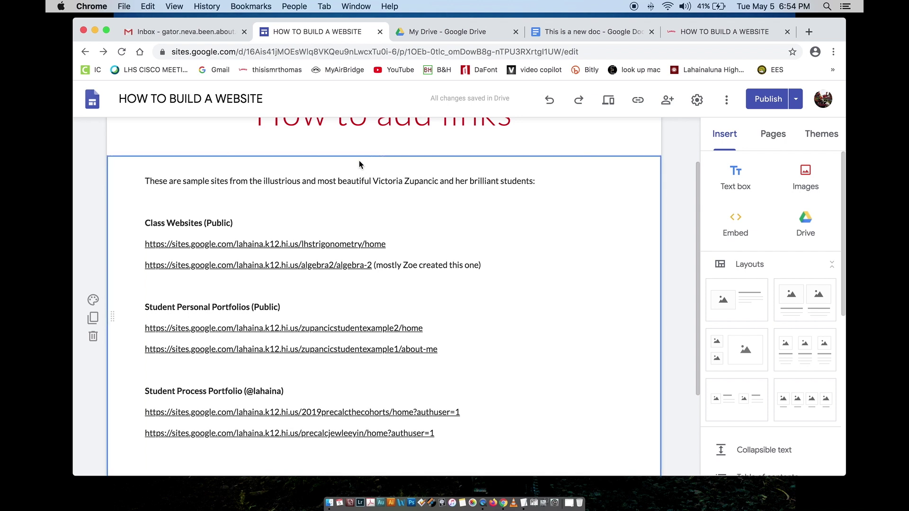
Step: Open the Embed dialog, toggle between Embed code and By URL, then open a new browser tab
{"action": "left_click", "coordinate": [736, 221]}
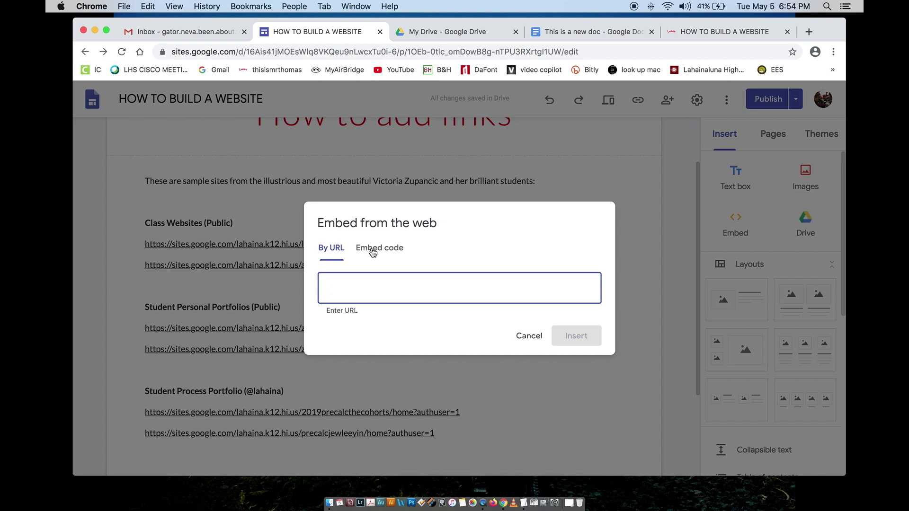
{"action": "left_click", "coordinate": [372, 250]}
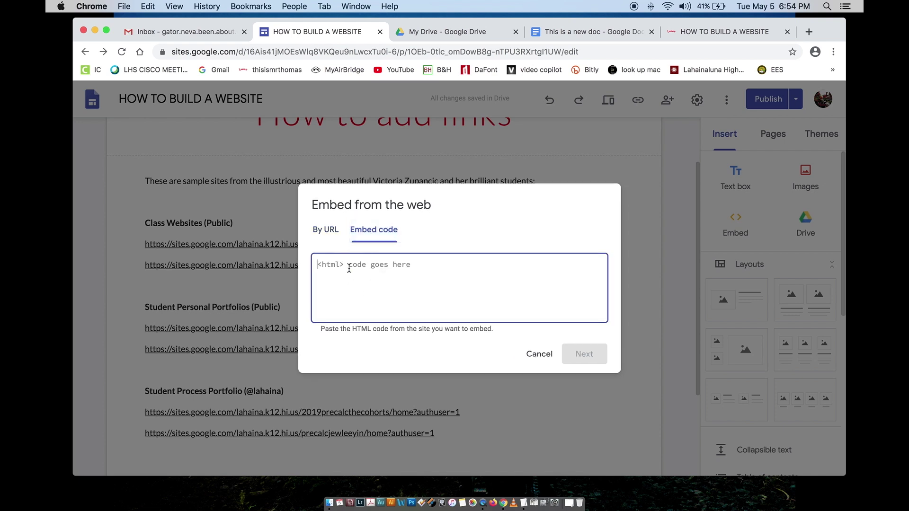
{"action": "left_click", "coordinate": [316, 231]}
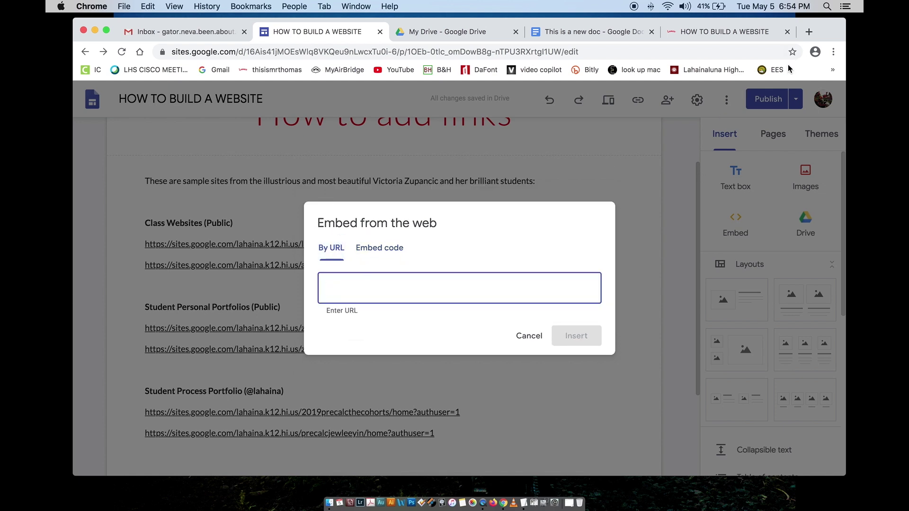
{"action": "left_click", "coordinate": [810, 32]}
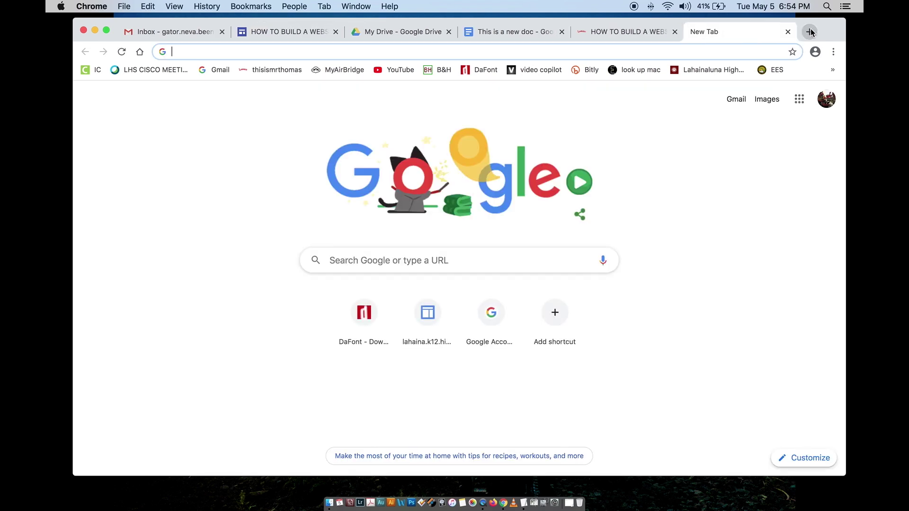
Step: Search 'kahn academy', open the Khan Academy homepage and copy its khanacademy.org address
{"action": "type", "text": "kahn academy"}
{"action": "key", "text": "Return"}
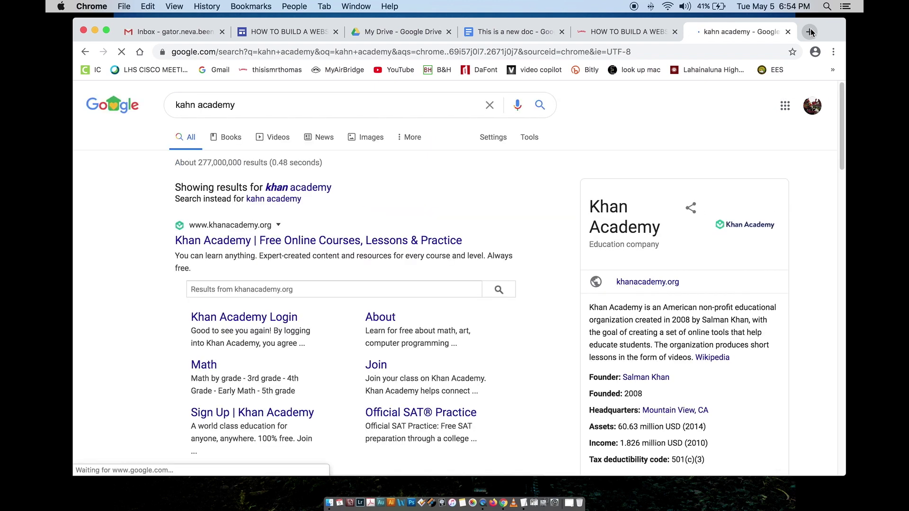
{"action": "left_click", "coordinate": [305, 243]}
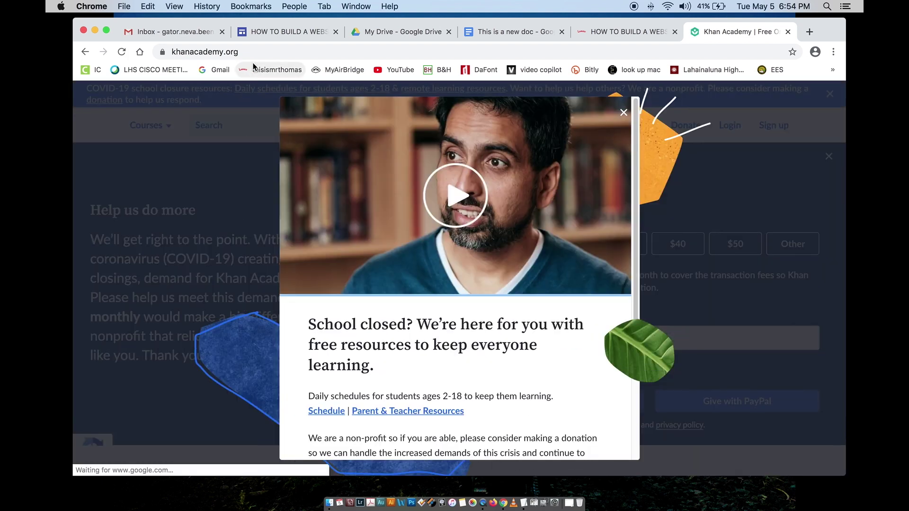
{"action": "left_click", "coordinate": [227, 52]}
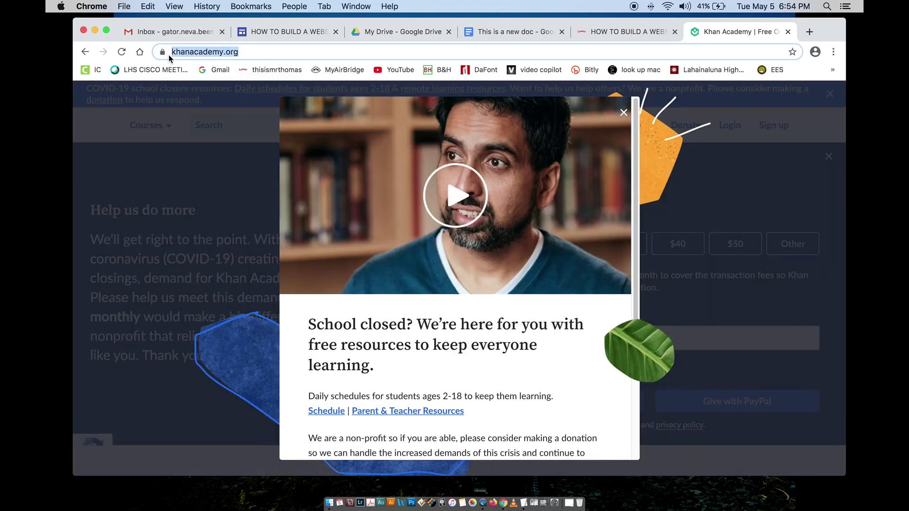
{"action": "right_click", "coordinate": [194, 53]}
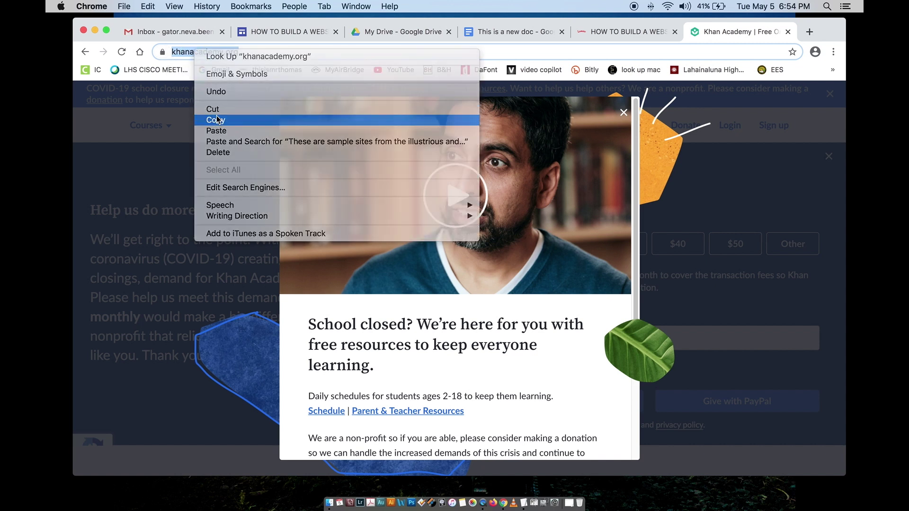
{"action": "left_click", "coordinate": [217, 115]}
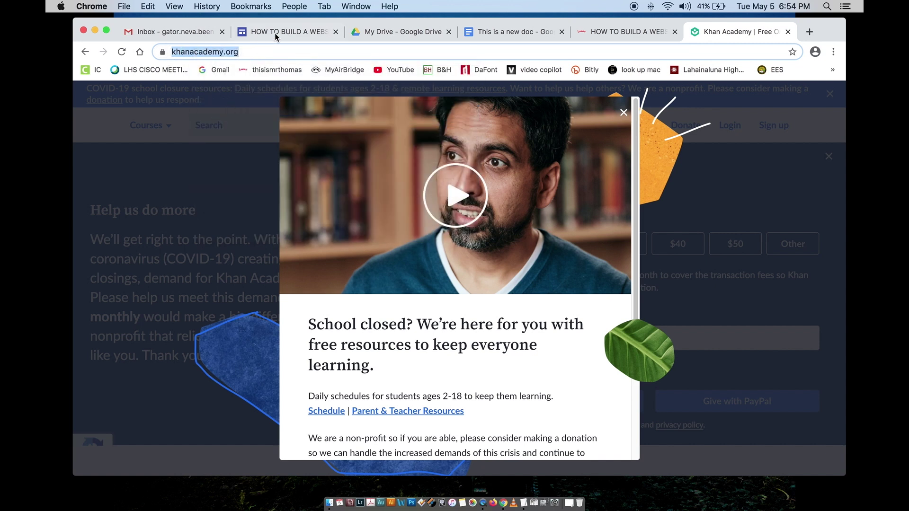
{"action": "left_click", "coordinate": [277, 34]}
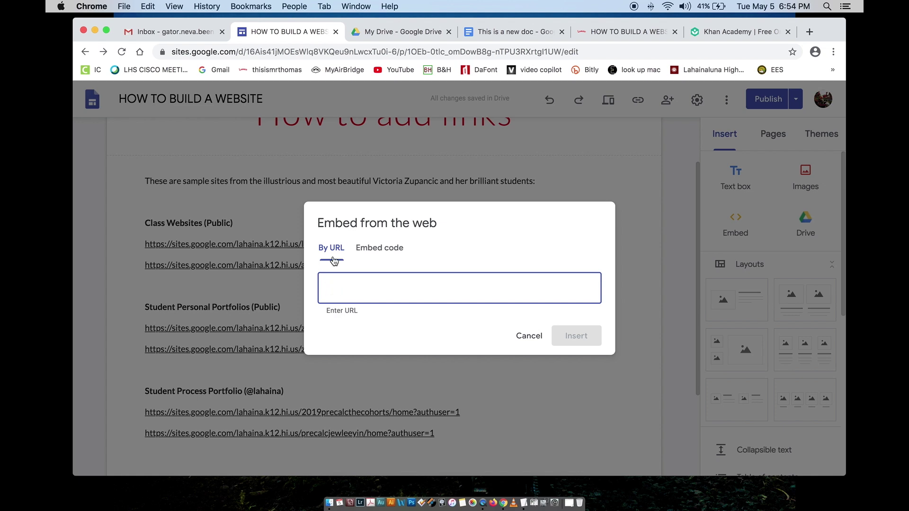
Step: Paste the Khan Academy address to insert its link card, then open the card's link to test it
{"action": "right_click", "coordinate": [339, 295]}
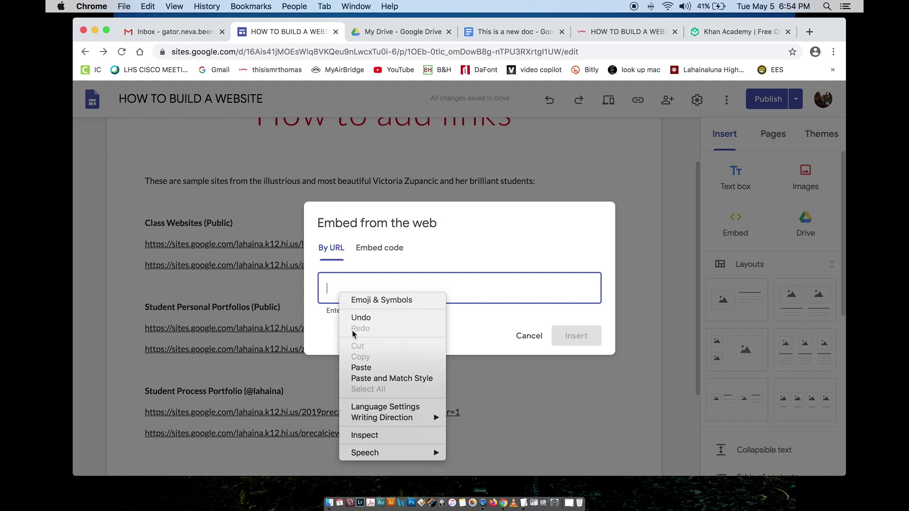
{"action": "left_click", "coordinate": [355, 365]}
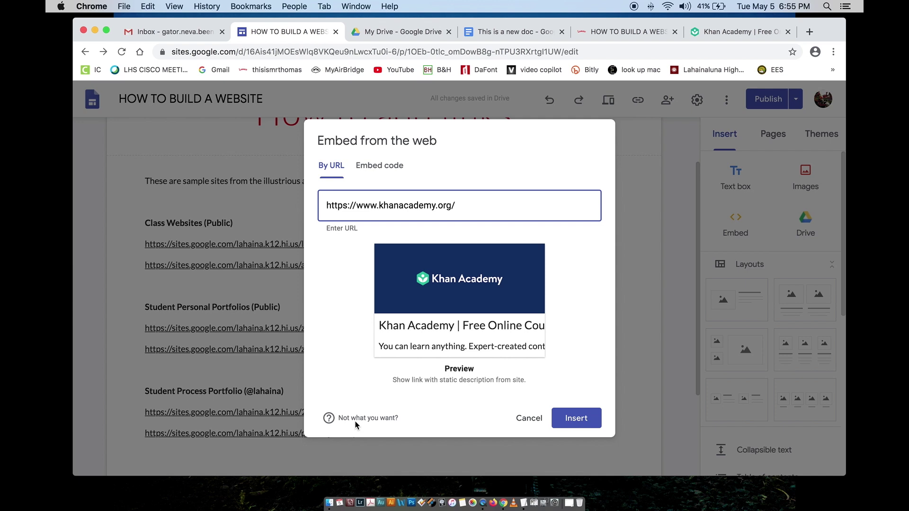
{"action": "left_click", "coordinate": [571, 419]}
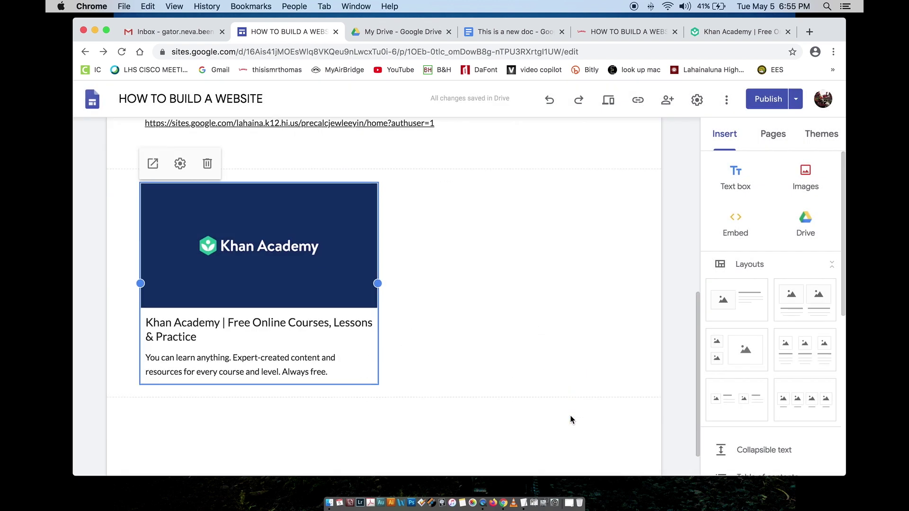
{"action": "left_click", "coordinate": [451, 371]}
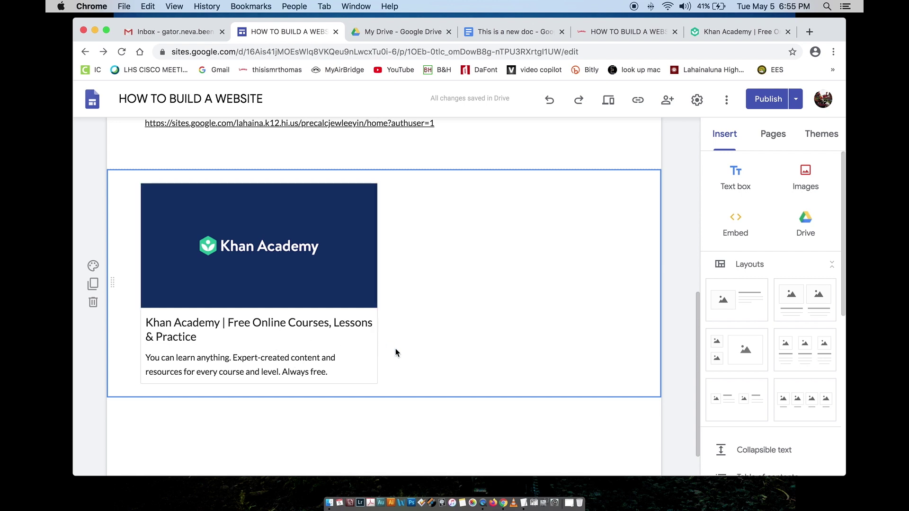
{"action": "left_click", "coordinate": [327, 347]}
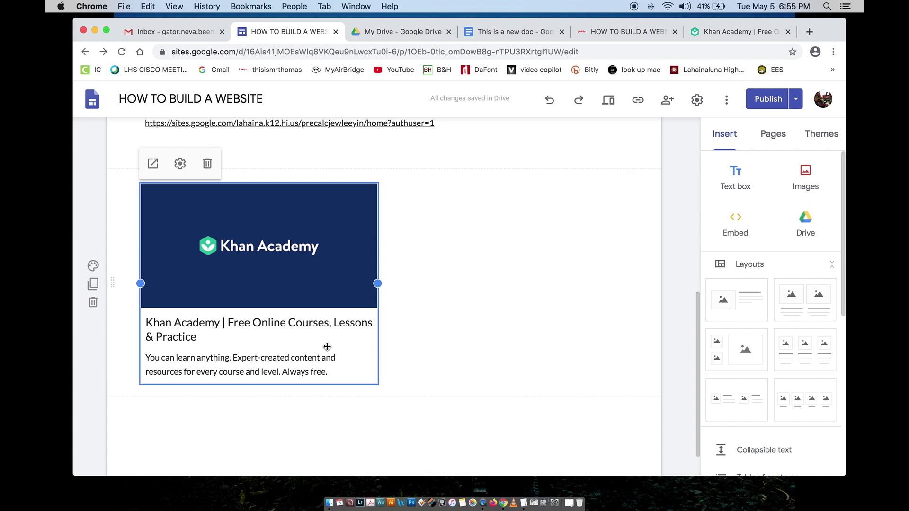
{"action": "left_click", "coordinate": [153, 164]}
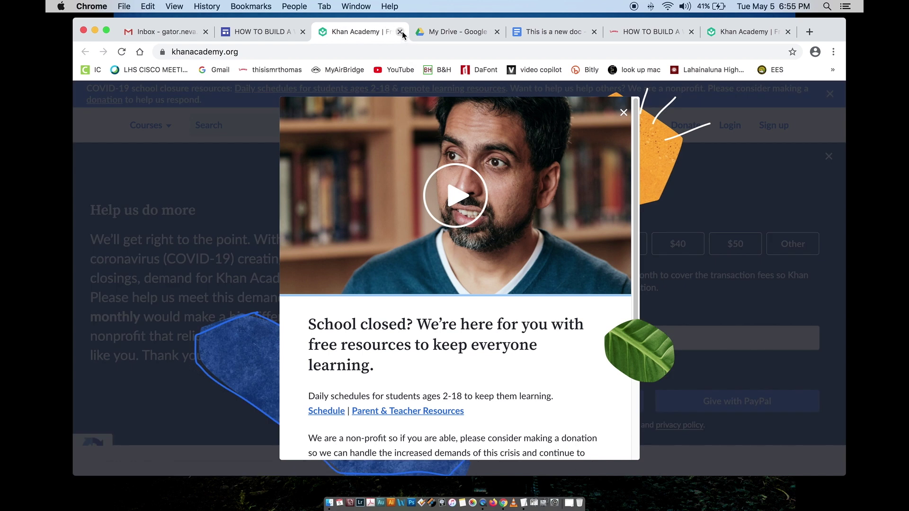
Step: Close the Khan Academy tab and add an empty text box below the How to add links title
{"action": "left_click", "coordinate": [399, 31]}
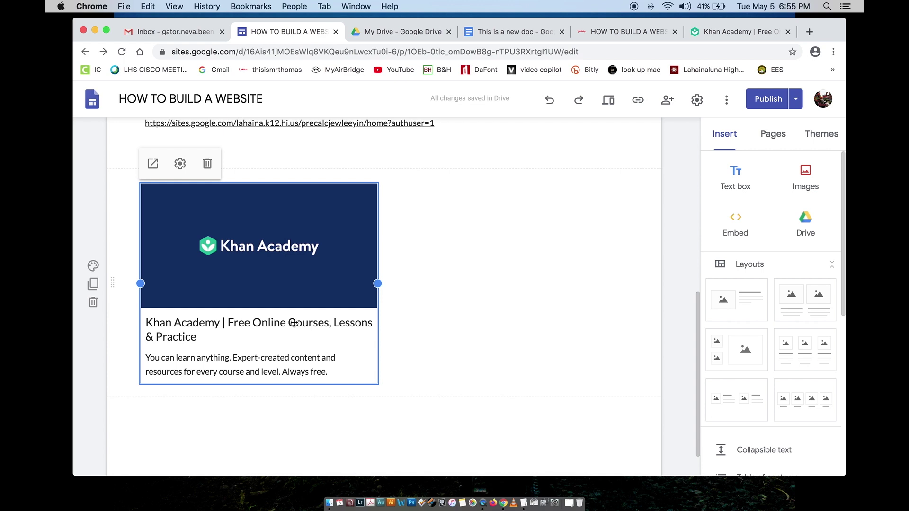
{"action": "scroll", "coordinate": [294, 323], "scroll_direction": "up", "scroll_amount": 2}
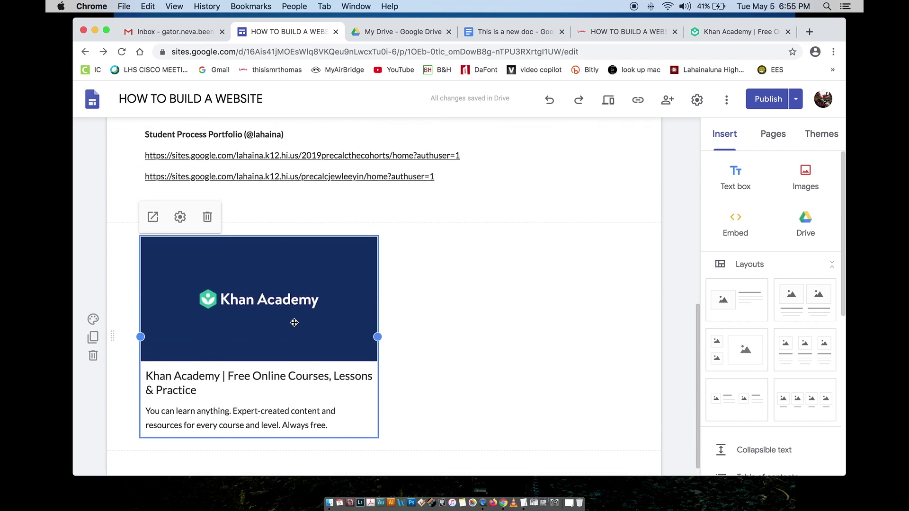
{"action": "scroll", "coordinate": [294, 322], "scroll_direction": "up", "scroll_amount": 1}
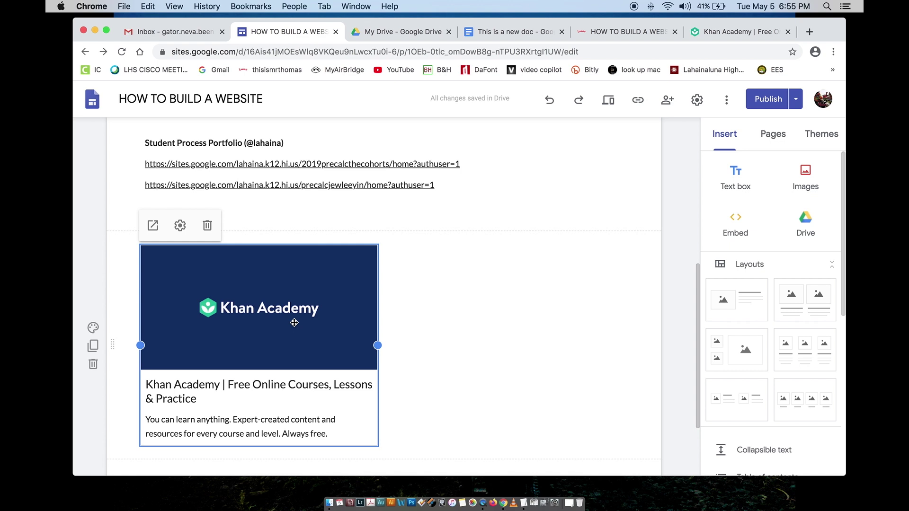
{"action": "scroll", "coordinate": [294, 323], "scroll_direction": "up", "scroll_amount": 8}
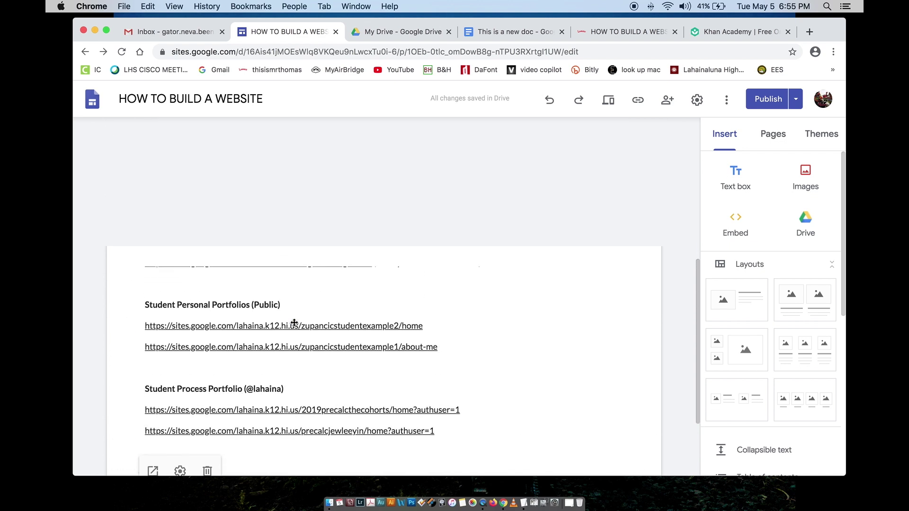
{"action": "left_click", "coordinate": [224, 237]}
{"action": "left_click", "coordinate": [738, 180]}
{"action": "scroll", "coordinate": [348, 200], "scroll_direction": "up", "scroll_amount": 2}
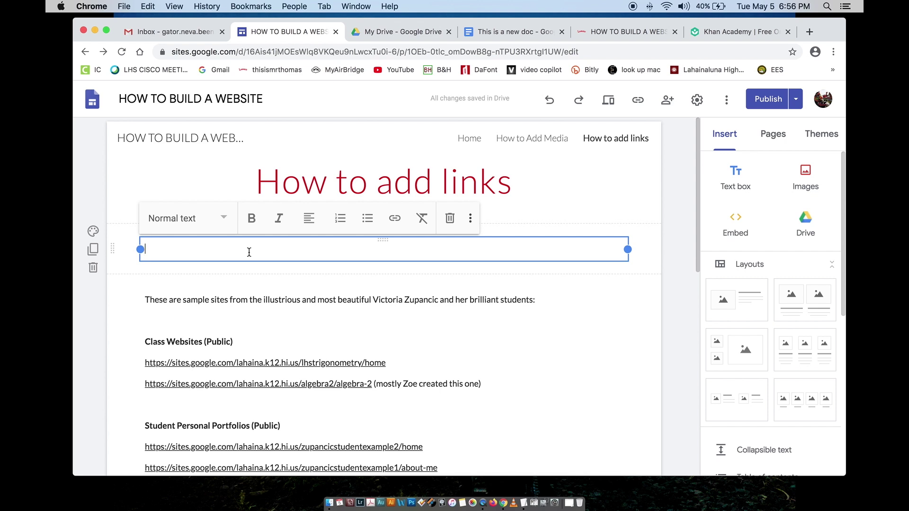
Step: Type 'CLICK HERE FOR A JOB' in the text box, select it, and start inserting a link
{"action": "type", "text": "CLICK HERE FOR A JOB"}
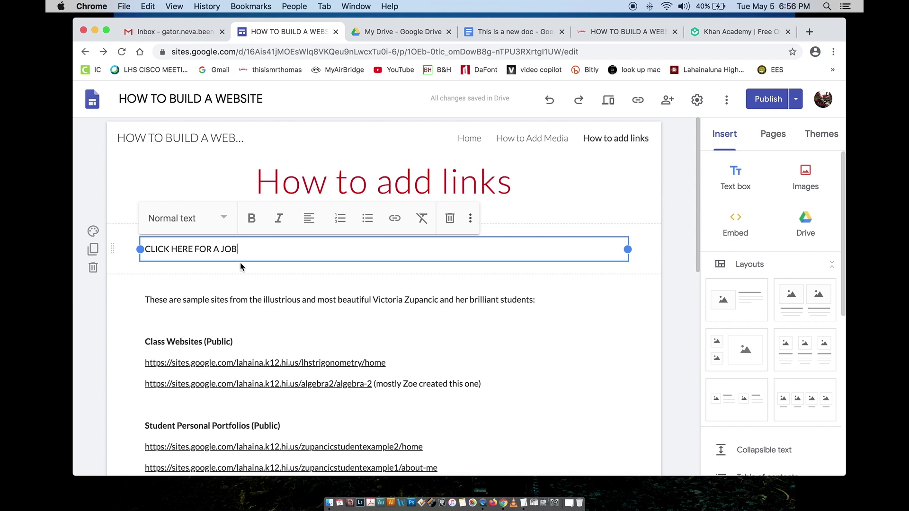
{"action": "left_click_drag", "start_coordinate": [236, 249], "coordinate": [142, 247]}
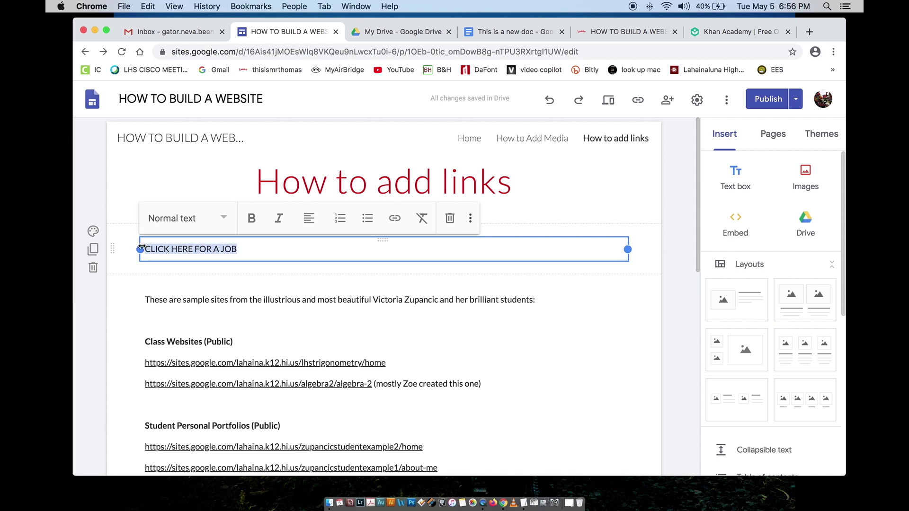
{"action": "left_click_drag", "start_coordinate": [171, 249], "coordinate": [141, 249]}
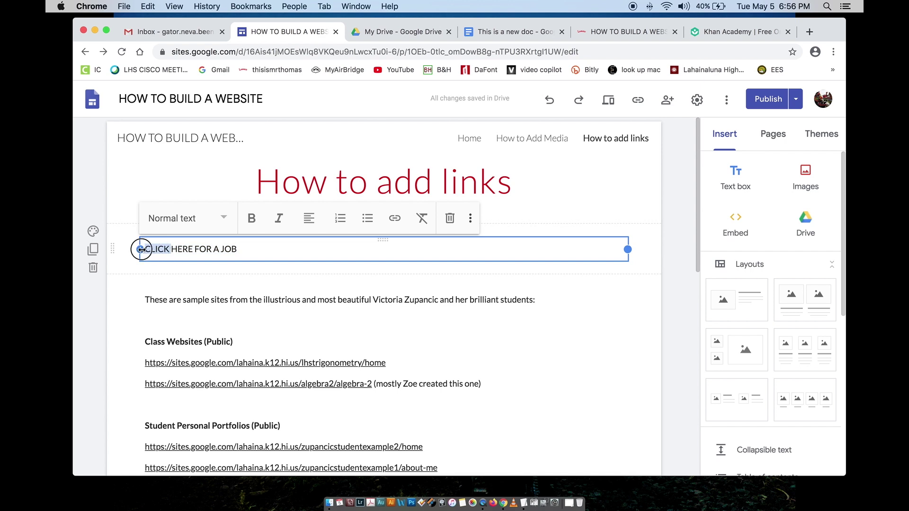
{"action": "left_click", "coordinate": [259, 249]}
{"action": "left_click_drag", "start_coordinate": [243, 248], "coordinate": [145, 245]}
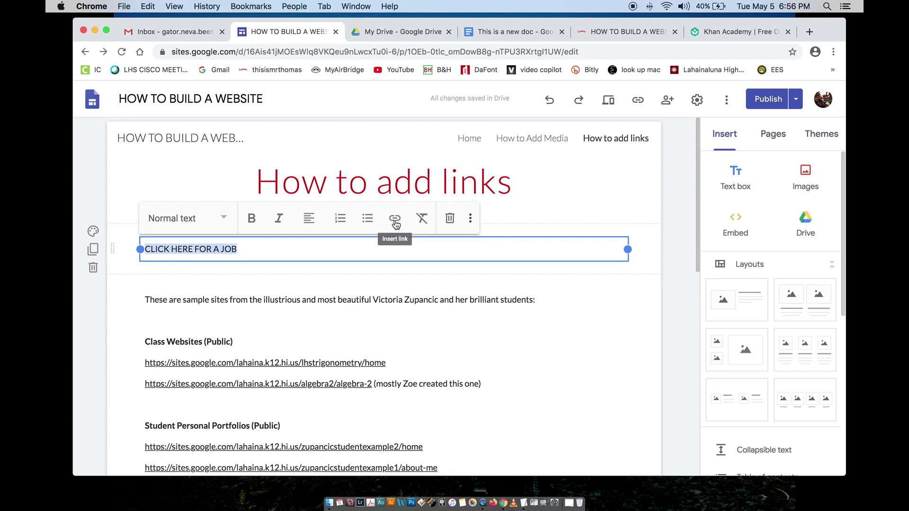
{"action": "left_click", "coordinate": [395, 220]}
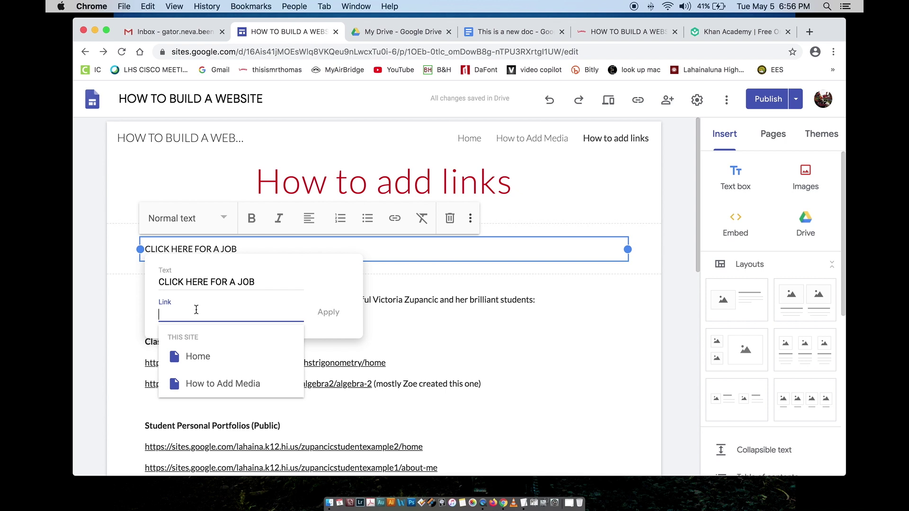
{"action": "left_click", "coordinate": [502, 33]}
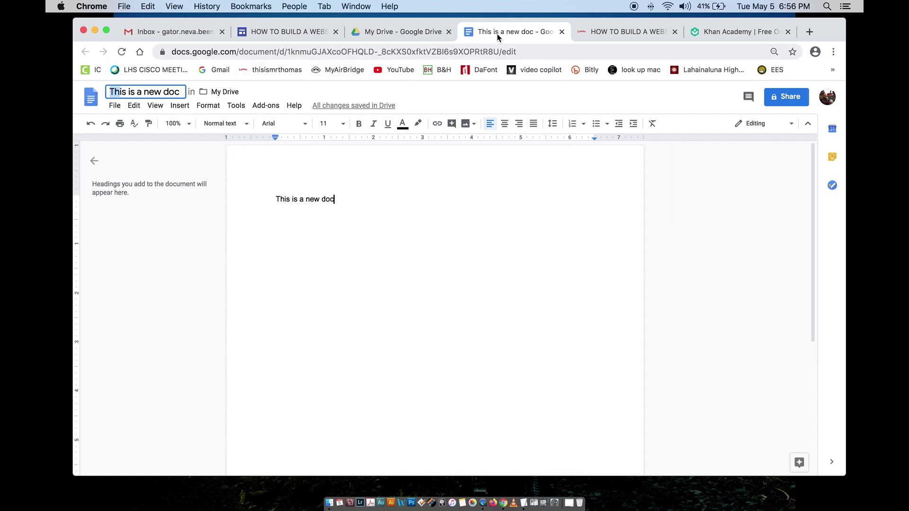
Step: Open the 2019 precalc cohorts sample site from the published HOW TO BUILD A WEBSITE site
{"action": "left_click", "coordinate": [378, 31]}
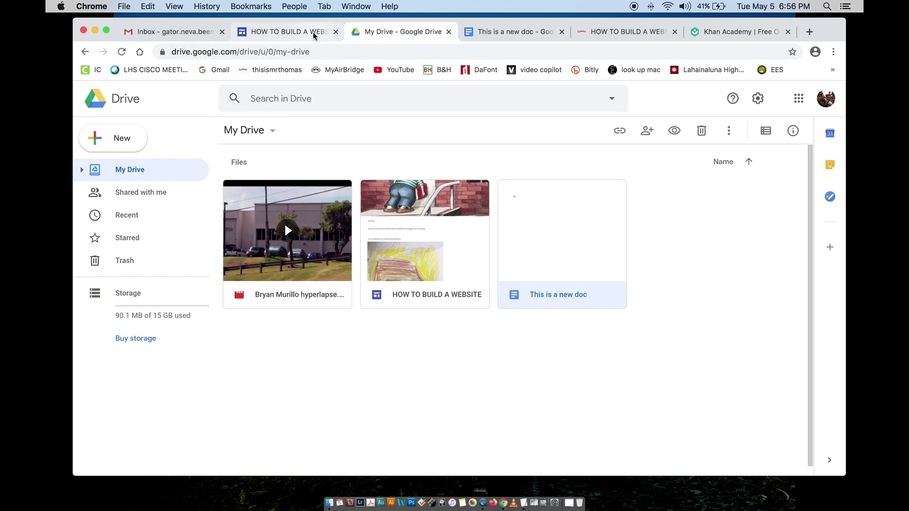
{"action": "left_click", "coordinate": [610, 31]}
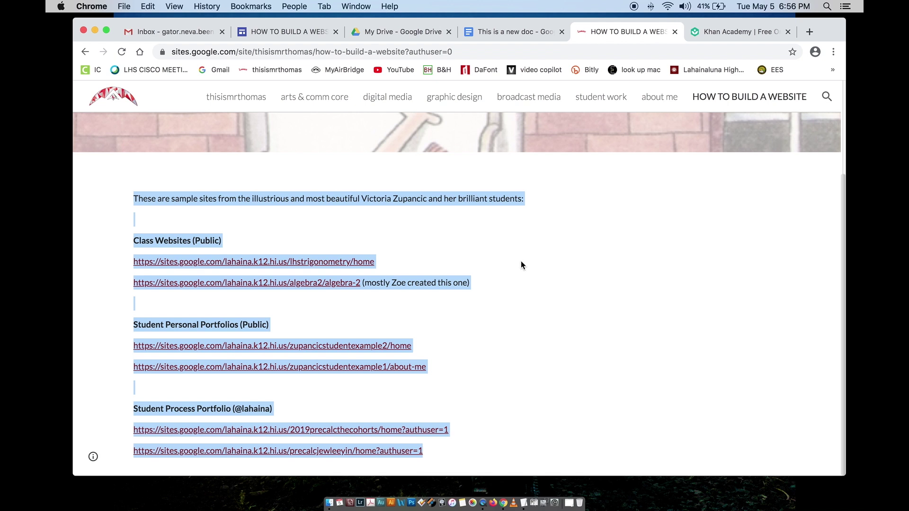
{"action": "left_click", "coordinate": [513, 271]}
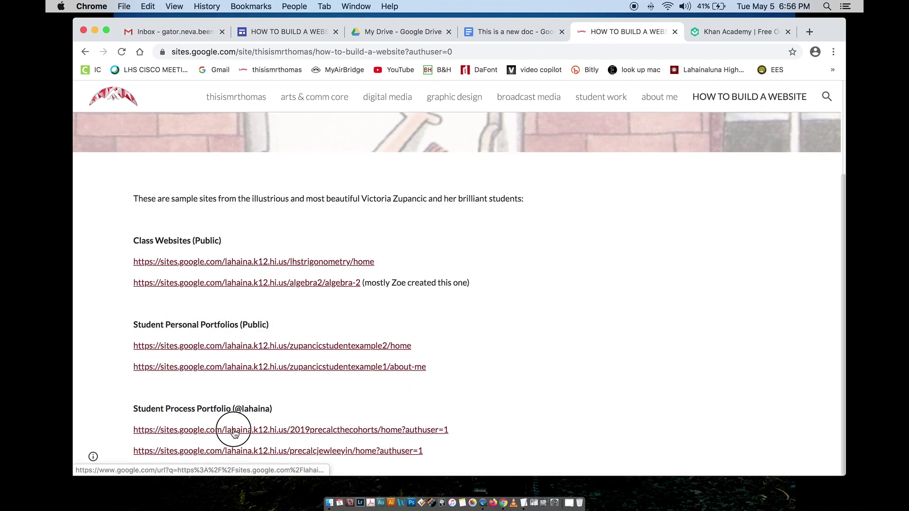
{"action": "left_click", "coordinate": [233, 429]}
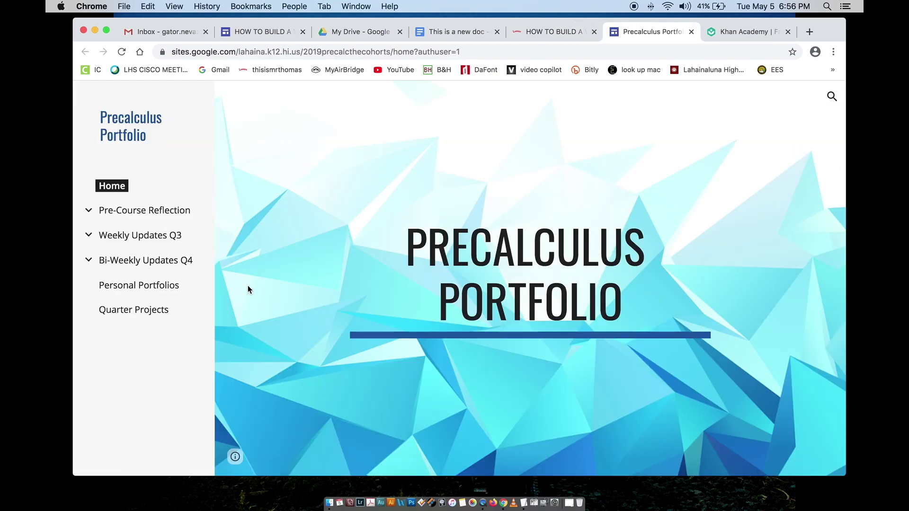
Step: Copy the Precalculus Portfolio site's web address and return to the site editor
{"action": "left_click", "coordinate": [305, 51]}
{"action": "right_click", "coordinate": [305, 51]}
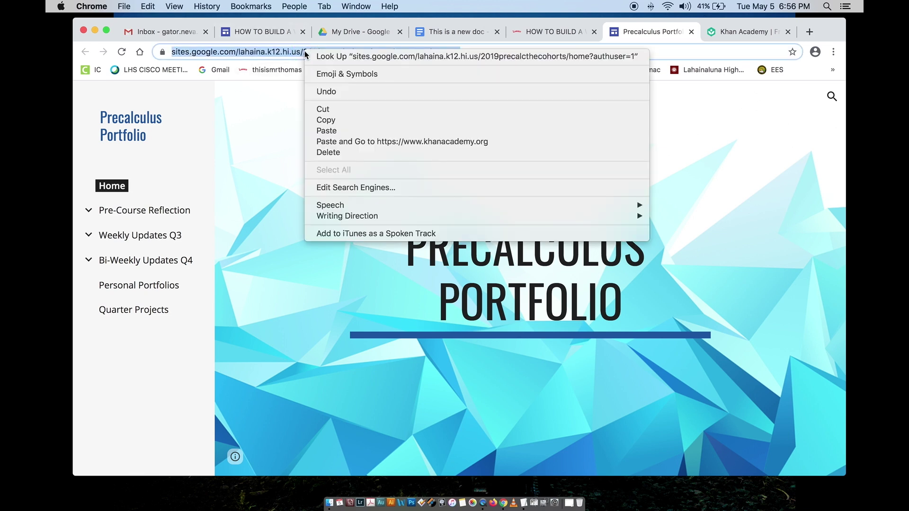
{"action": "left_click", "coordinate": [331, 118]}
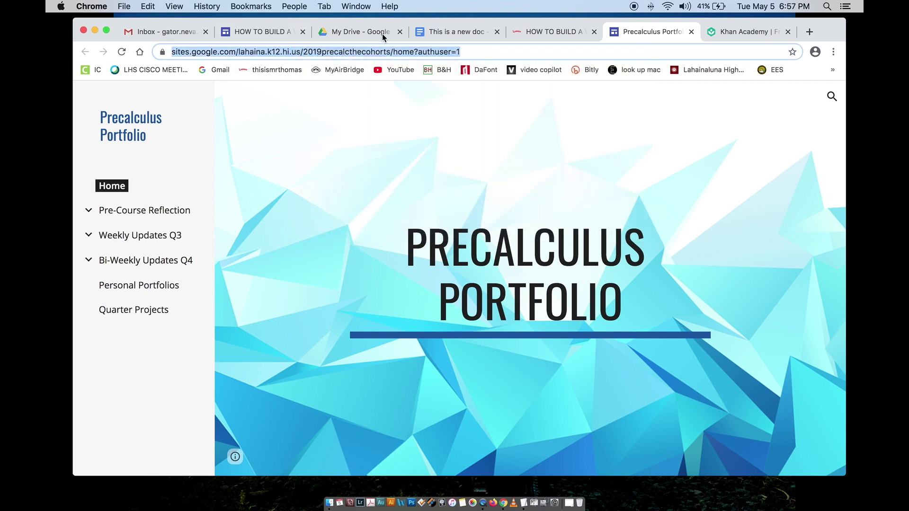
{"action": "left_click", "coordinate": [280, 32]}
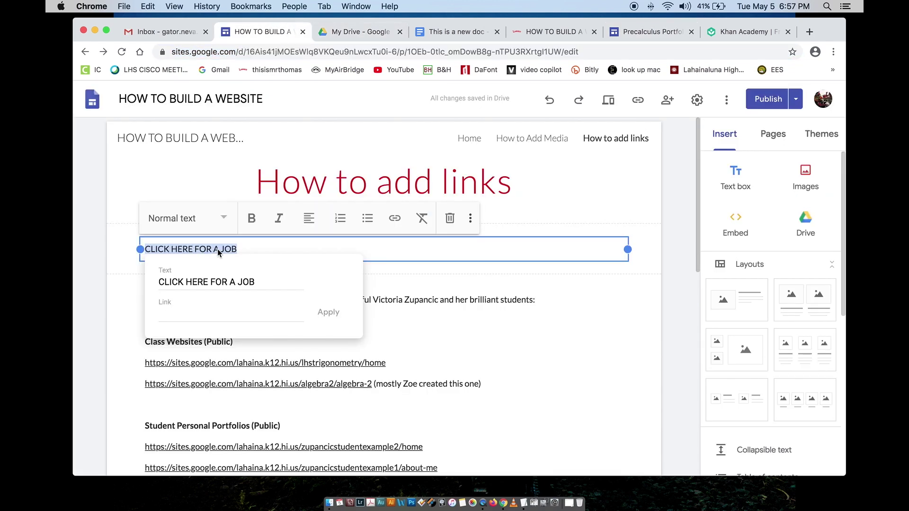
Step: Link CLICK HERE FOR A JOB to the pasted Precalculus Portfolio address
{"action": "left_click", "coordinate": [191, 313]}
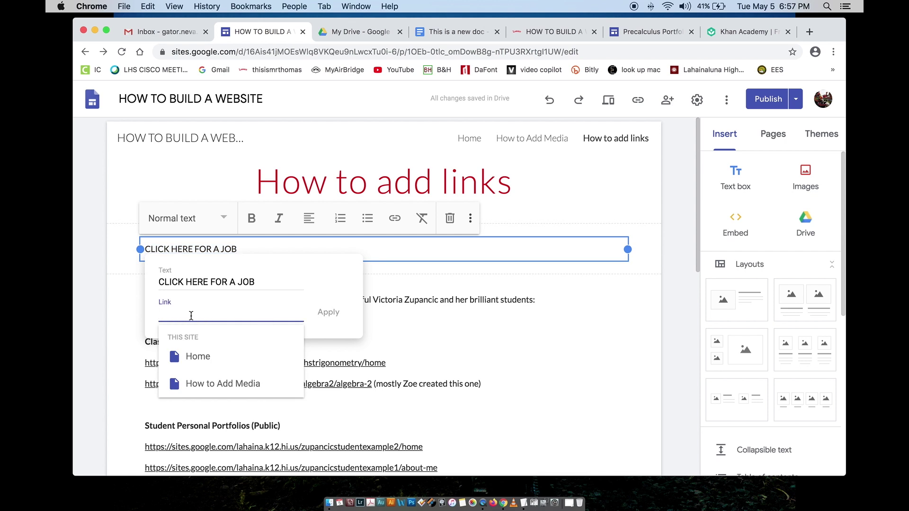
{"action": "right_click", "coordinate": [191, 315]}
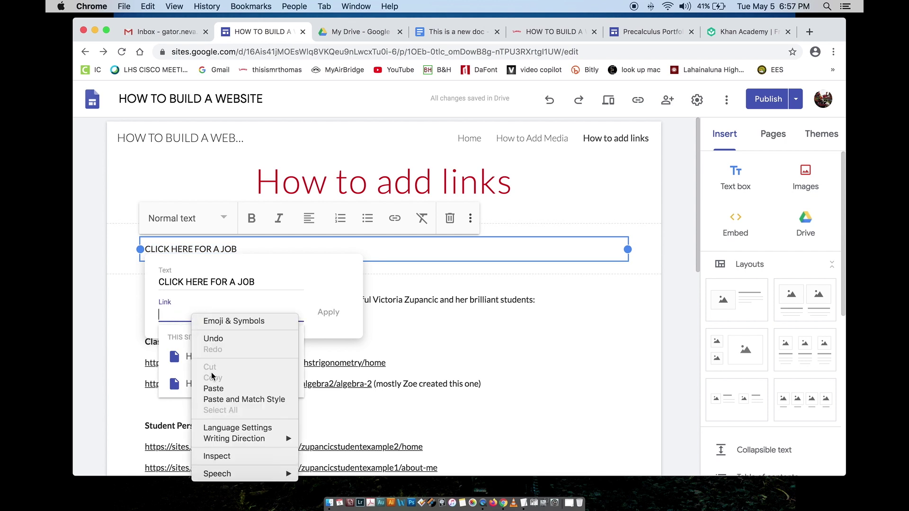
{"action": "left_click", "coordinate": [221, 389]}
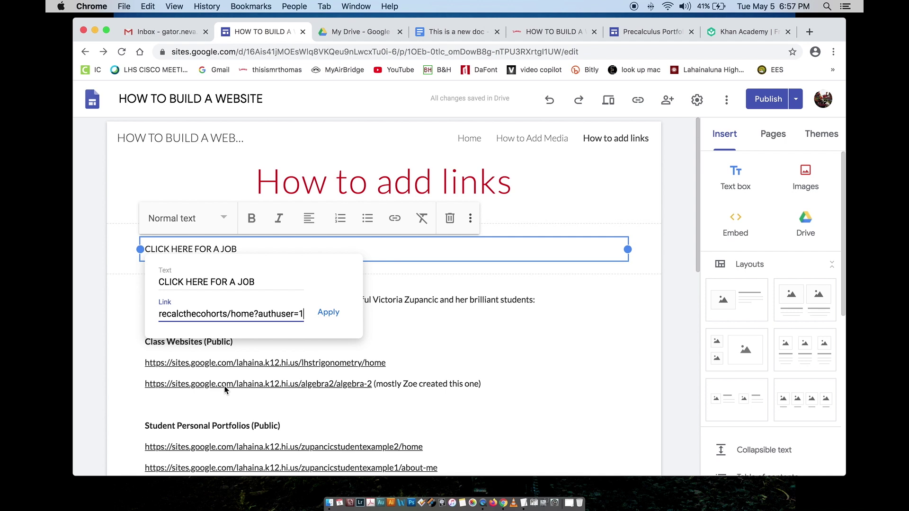
{"action": "left_click", "coordinate": [331, 313]}
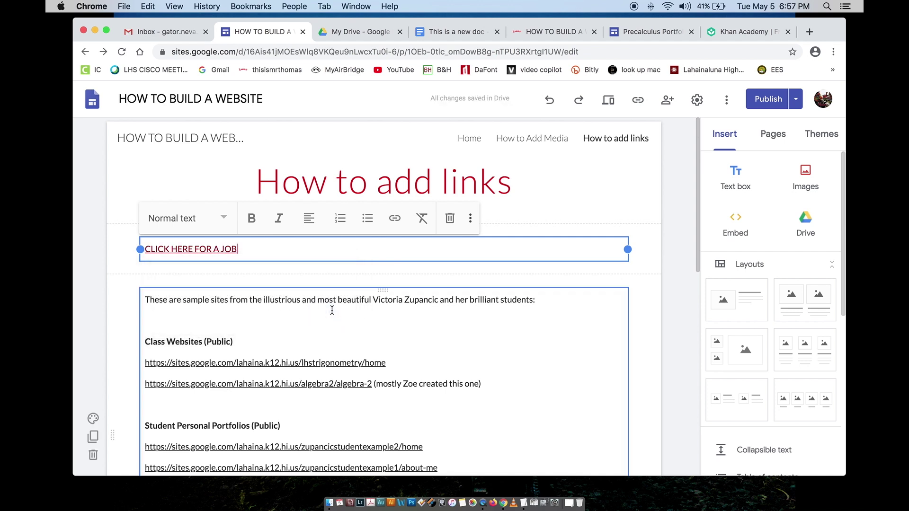
{"action": "left_click", "coordinate": [203, 272]}
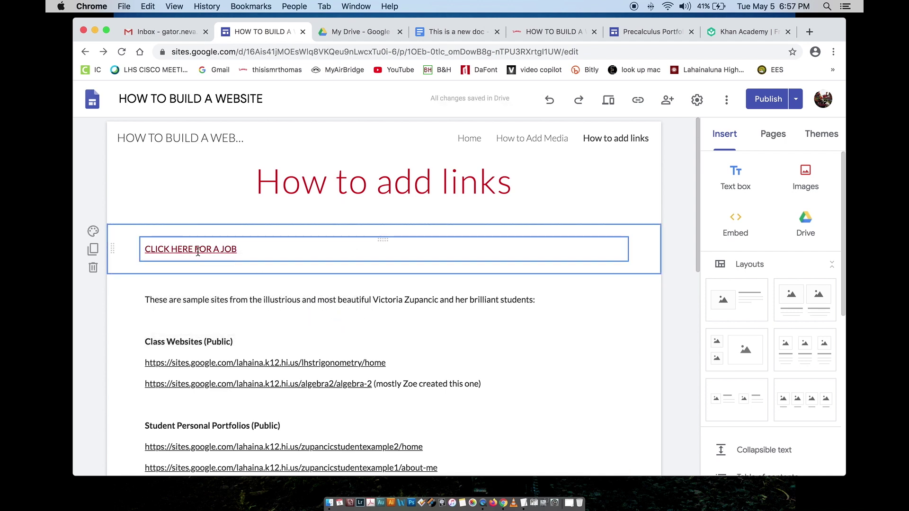
{"action": "left_click", "coordinate": [198, 278]}
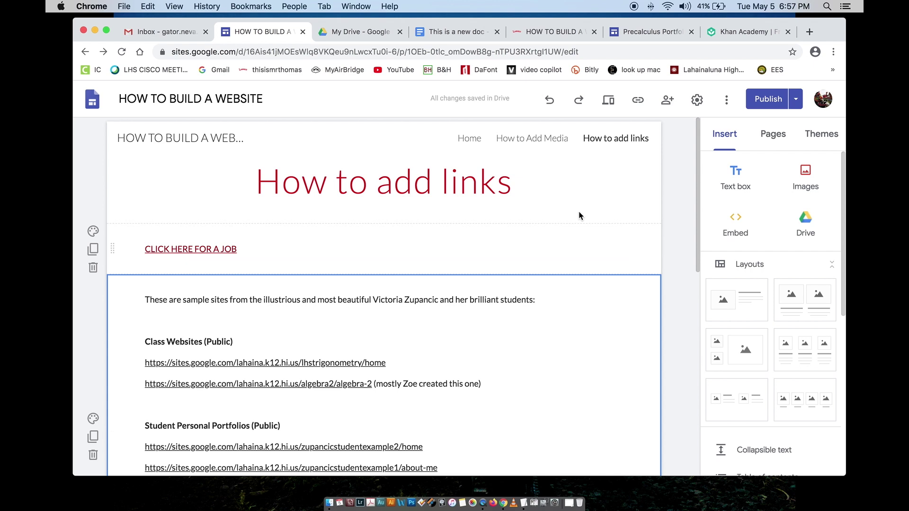
Step: Review the changes and publish the updated HOW TO BUILD A WEBSITE site
{"action": "left_click", "coordinate": [755, 108]}
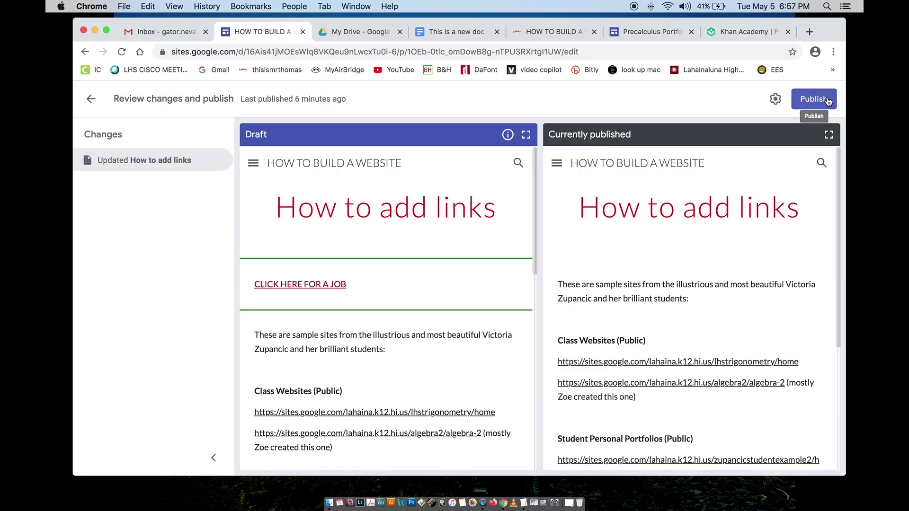
{"action": "left_click", "coordinate": [827, 100]}
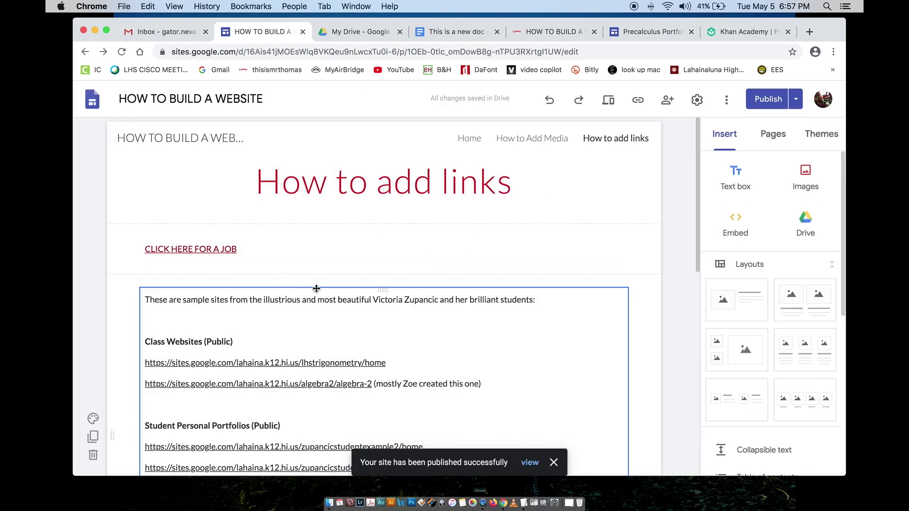
{"action": "left_click", "coordinate": [200, 248]}
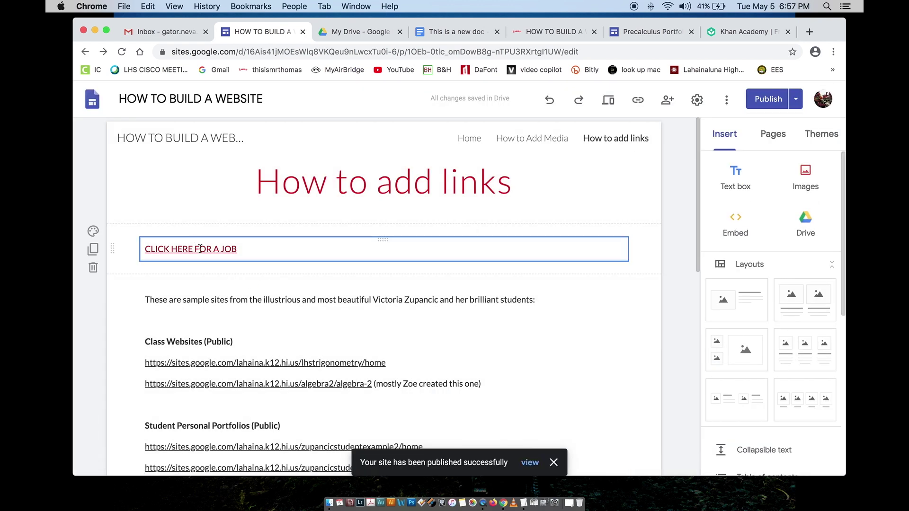
{"action": "left_click", "coordinate": [204, 299]}
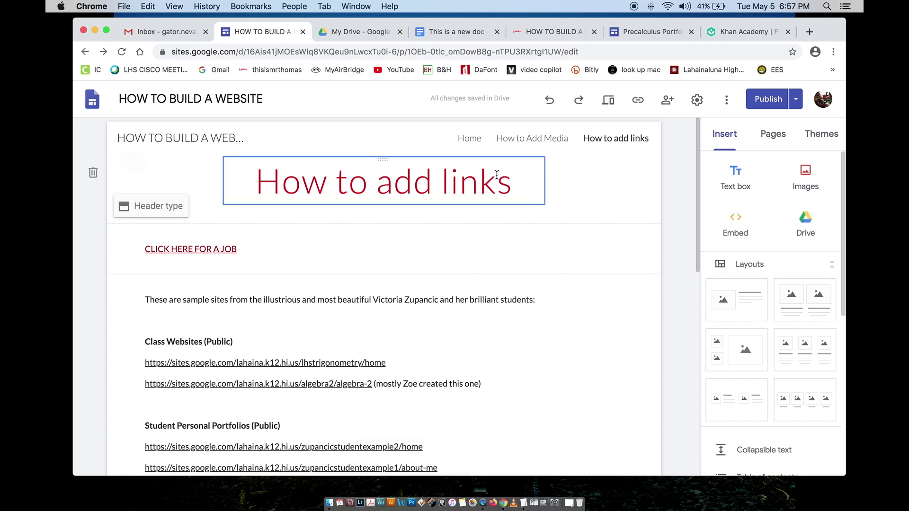
{"action": "left_click", "coordinate": [795, 99]}
{"action": "left_click", "coordinate": [795, 99]}
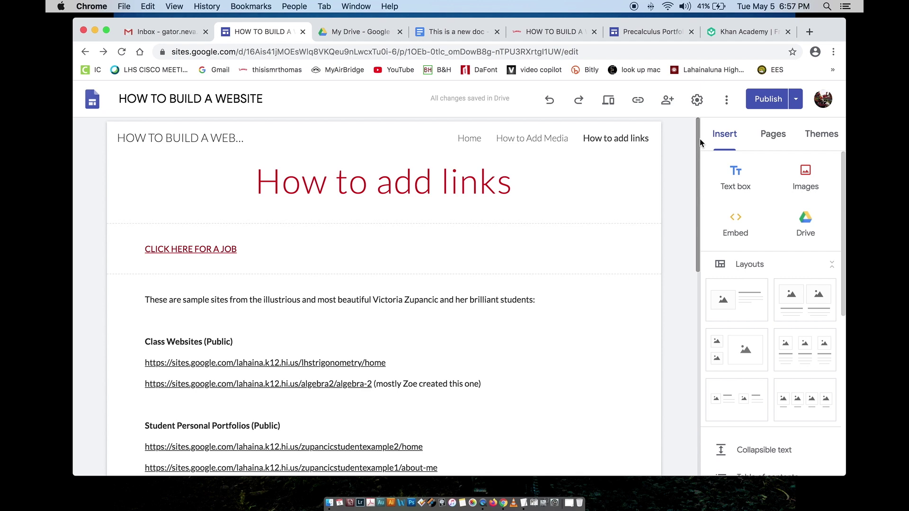
{"action": "left_click", "coordinate": [795, 100]}
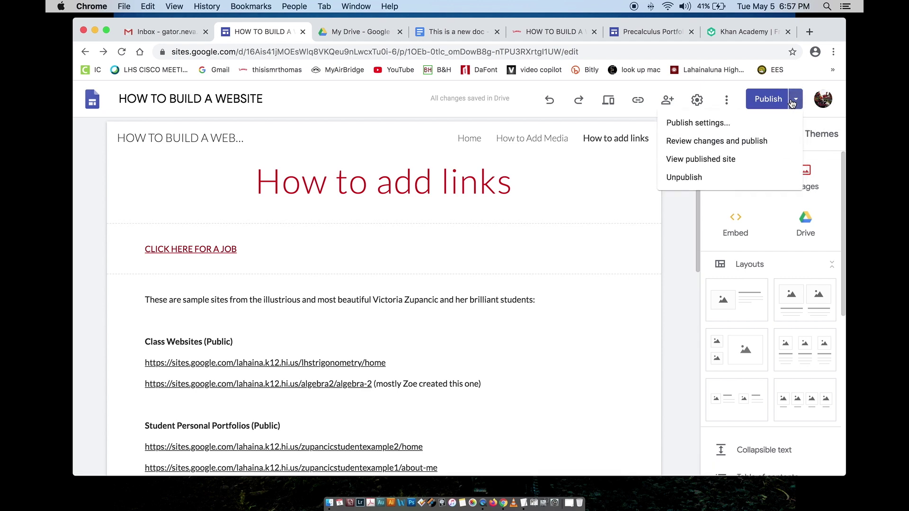
{"action": "left_click", "coordinate": [707, 161]}
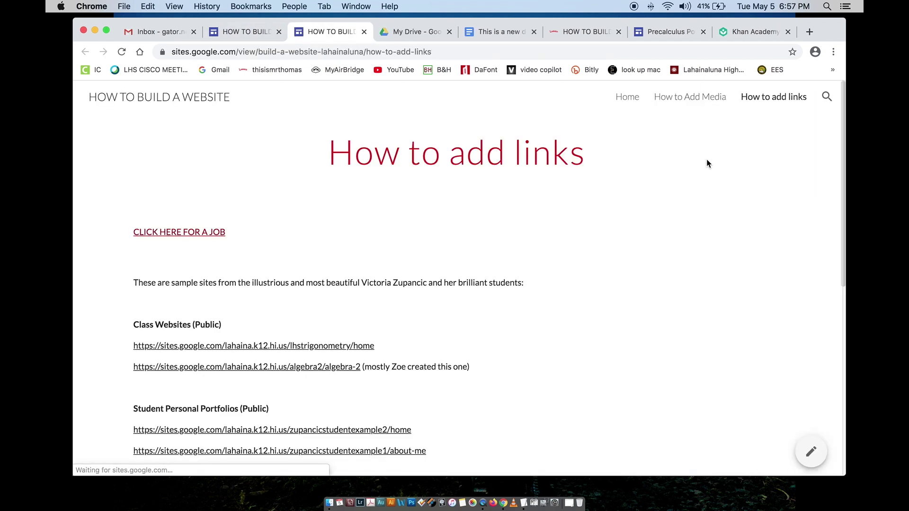
{"action": "left_click", "coordinate": [184, 233]}
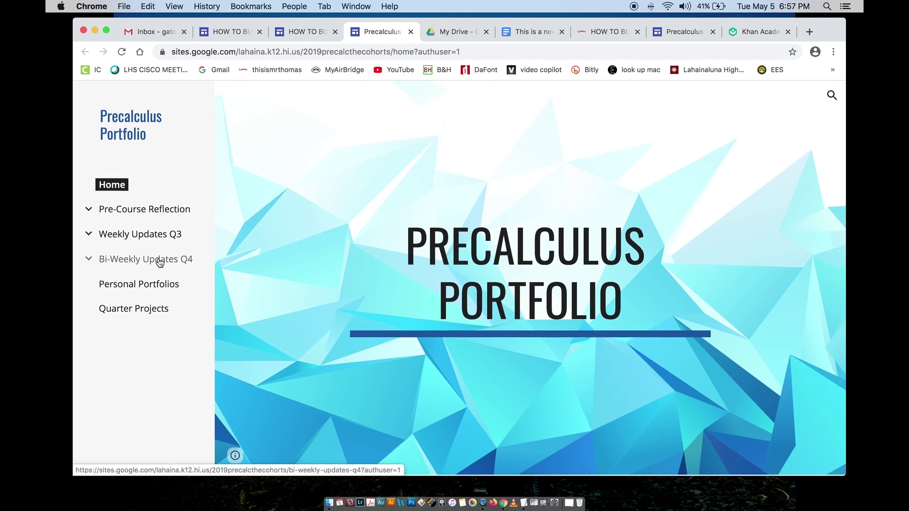
{"action": "left_click", "coordinate": [410, 32]}
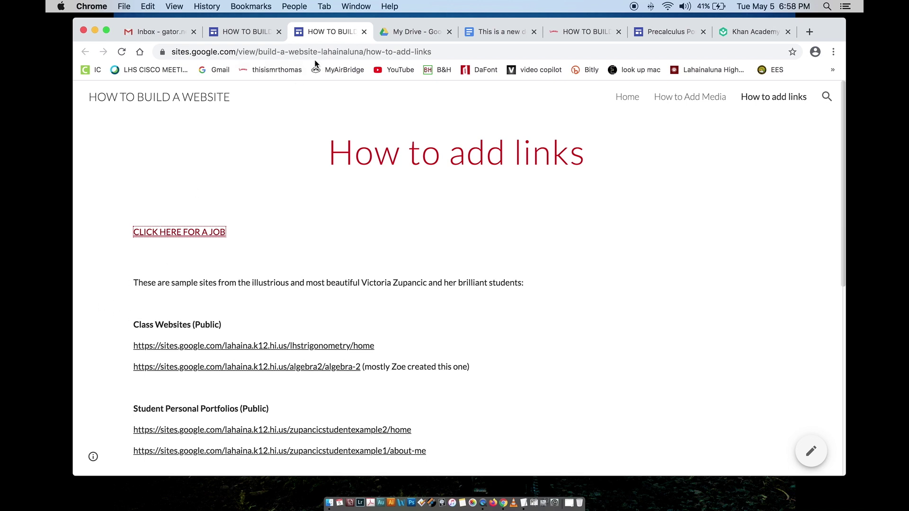
{"action": "left_click", "coordinate": [364, 32]}
{"action": "left_click", "coordinate": [268, 31]}
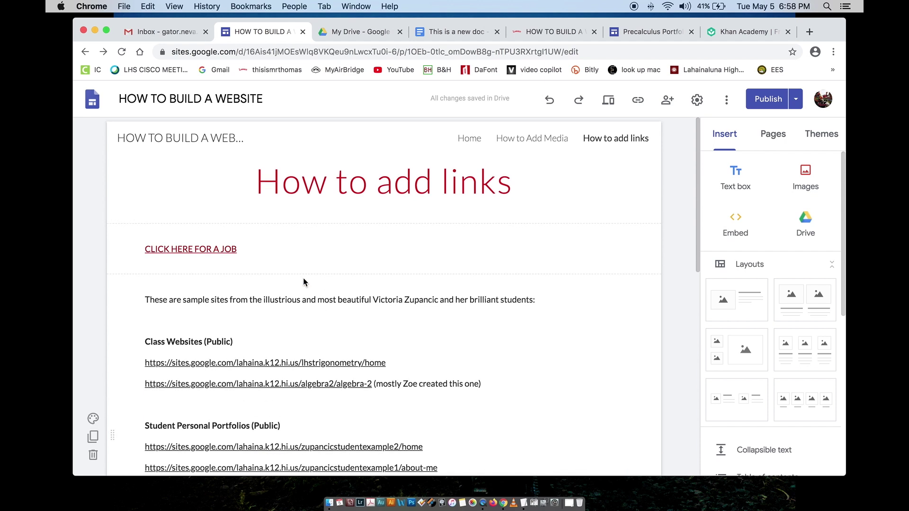
{"action": "left_click", "coordinate": [772, 137]}
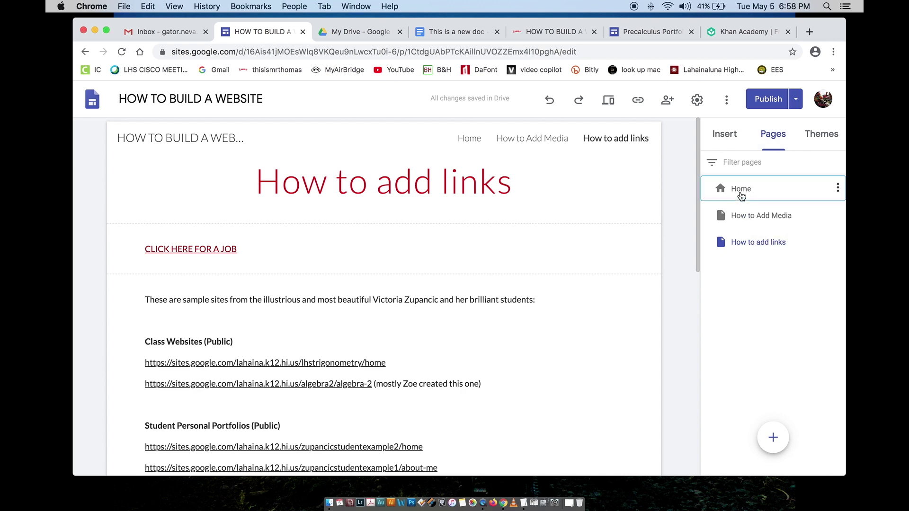
Step: Browse the Home and How to Add Media pages, then return to How to add links' sample-sites section
{"action": "left_click", "coordinate": [741, 191]}
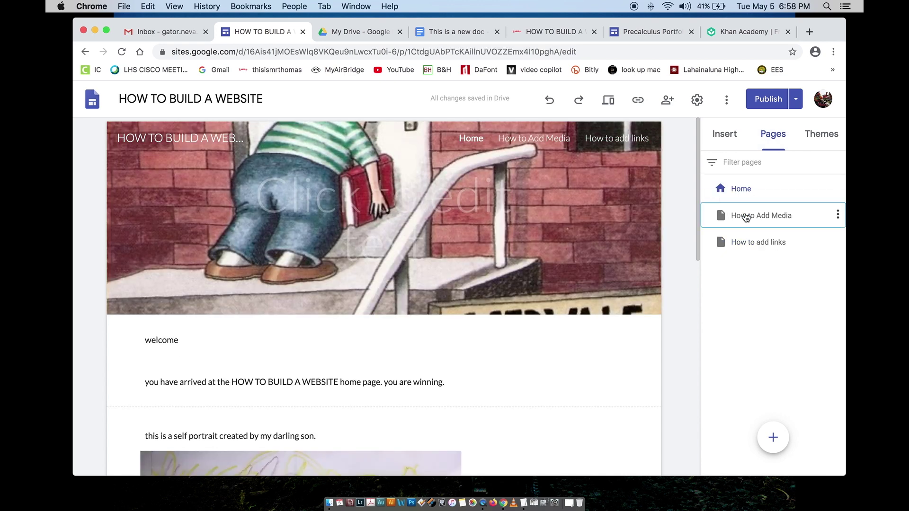
{"action": "left_click", "coordinate": [746, 217]}
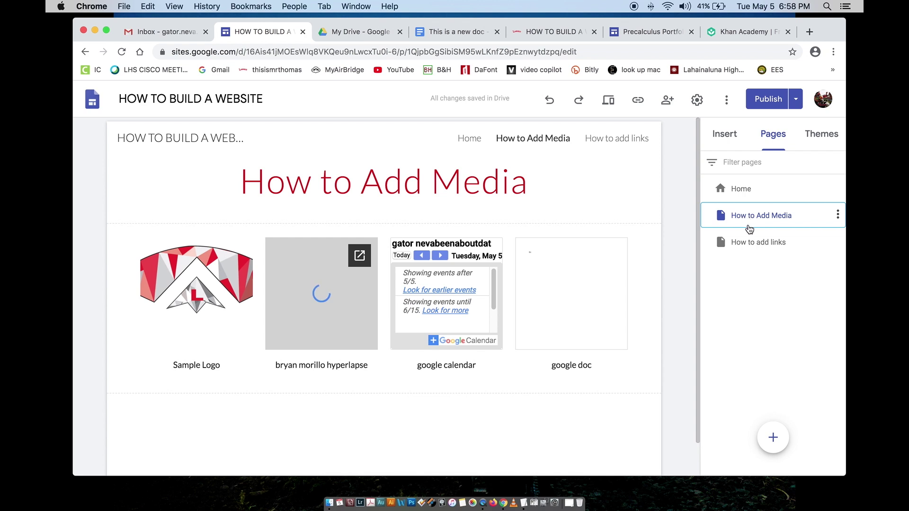
{"action": "left_click", "coordinate": [749, 243]}
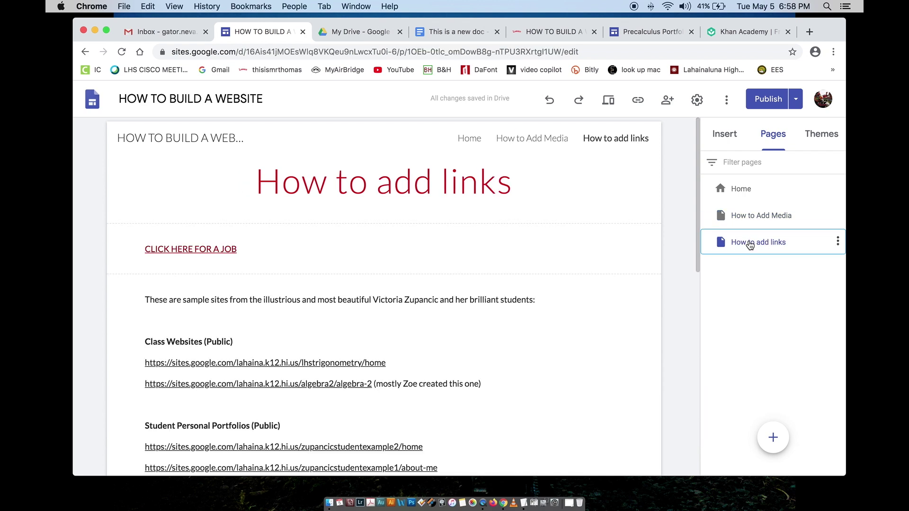
{"action": "left_click", "coordinate": [361, 298]}
{"action": "scroll", "coordinate": [367, 296], "scroll_direction": "down", "scroll_amount": 6}
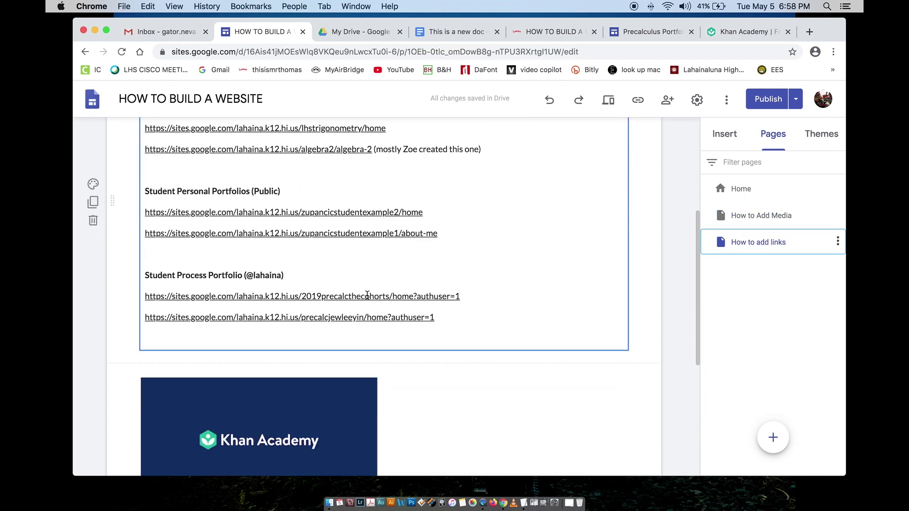
{"action": "scroll", "coordinate": [367, 297], "scroll_direction": "down", "scroll_amount": 2}
{"action": "scroll", "coordinate": [368, 296], "scroll_direction": "up", "scroll_amount": 8}
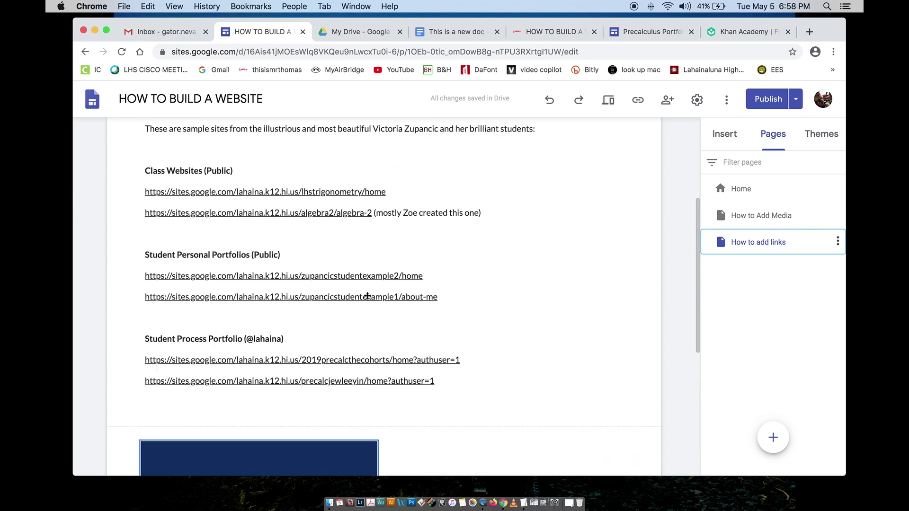
{"action": "left_click", "coordinate": [368, 296]}
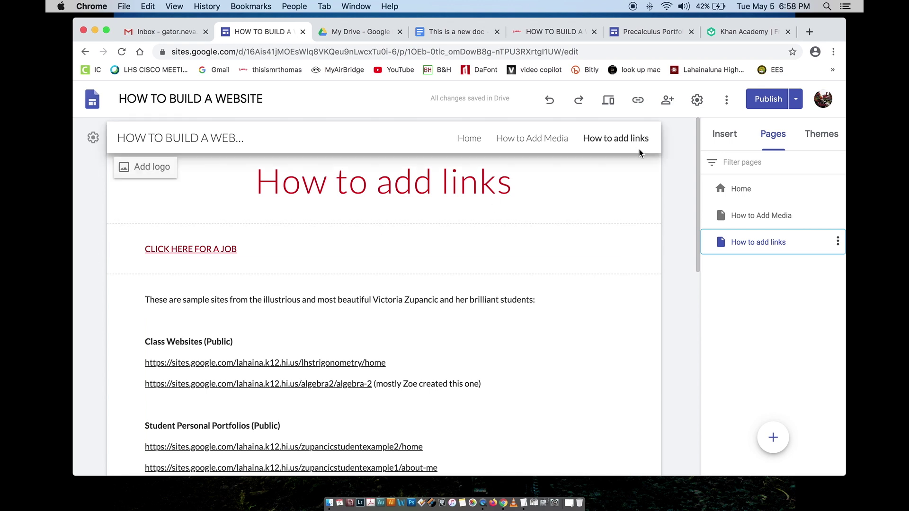
Step: Open the published arts & comm core page and scroll to the LHS Agenda Planner Design Challenge assignment
{"action": "left_click", "coordinate": [549, 31]}
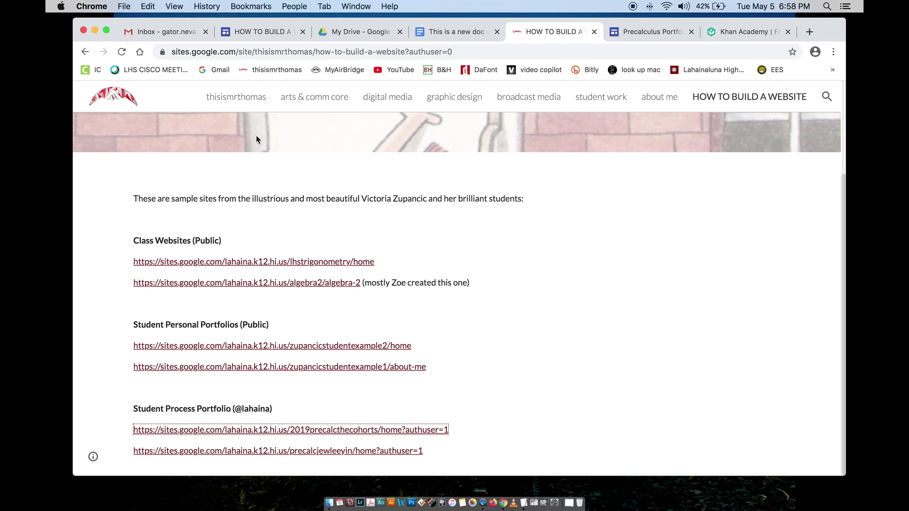
{"action": "left_click", "coordinate": [315, 98]}
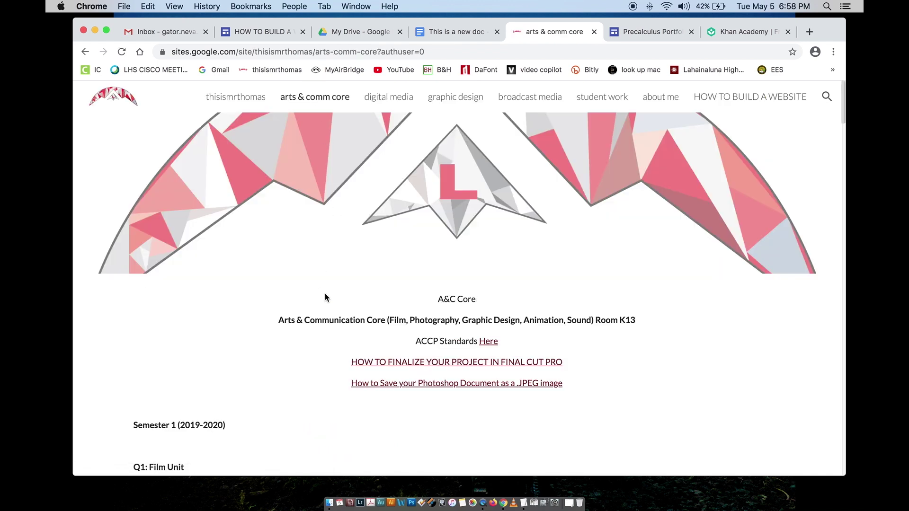
{"action": "scroll", "coordinate": [331, 307], "scroll_direction": "down", "scroll_amount": 10}
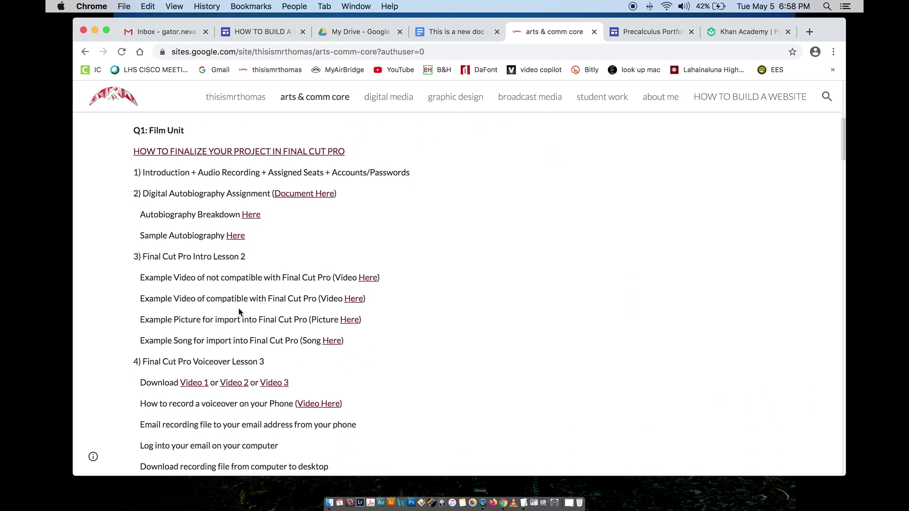
{"action": "scroll", "coordinate": [239, 312], "scroll_direction": "down", "scroll_amount": 5}
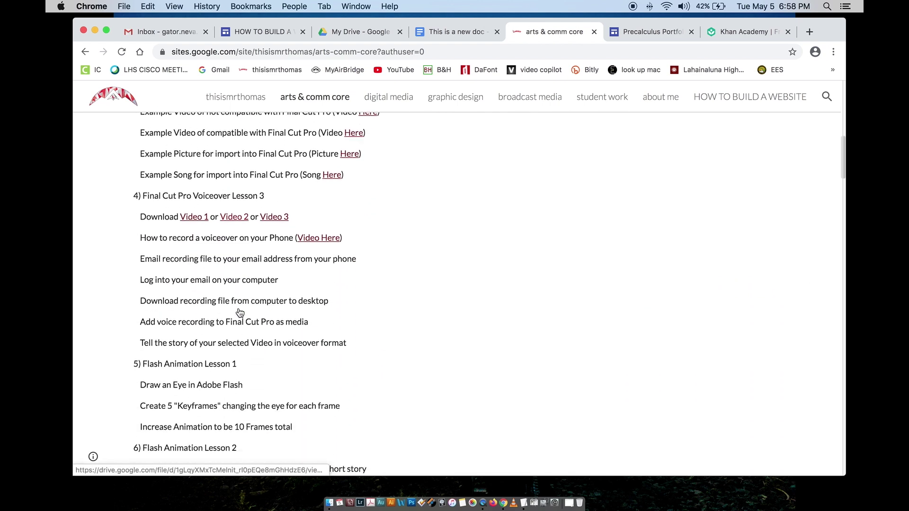
{"action": "scroll", "coordinate": [239, 307], "scroll_direction": "down", "scroll_amount": 20}
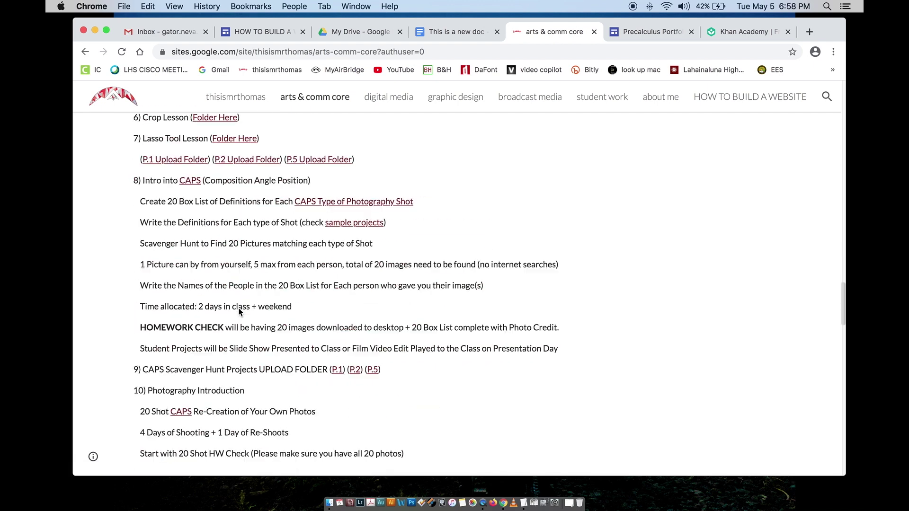
{"action": "scroll", "coordinate": [239, 311], "scroll_direction": "down", "scroll_amount": 20}
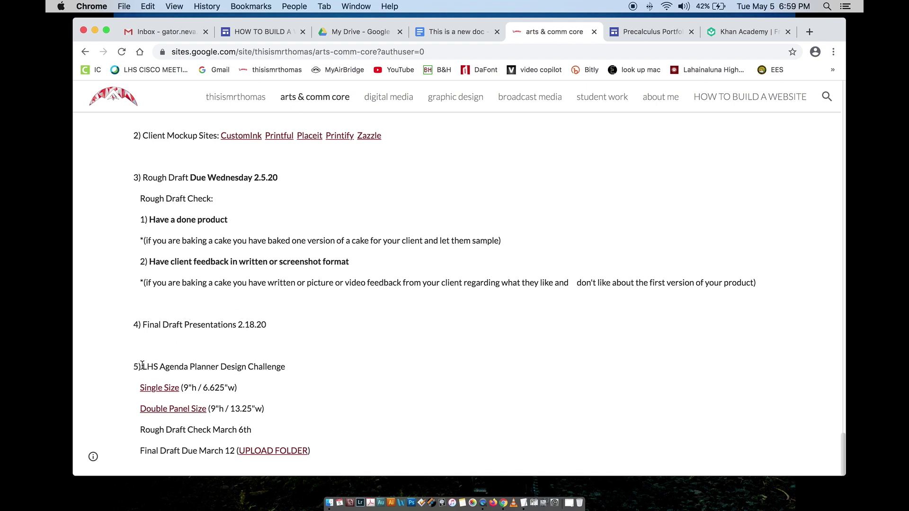
{"action": "left_click_drag", "start_coordinate": [148, 366], "coordinate": [168, 370]}
{"action": "left_click", "coordinate": [208, 368]}
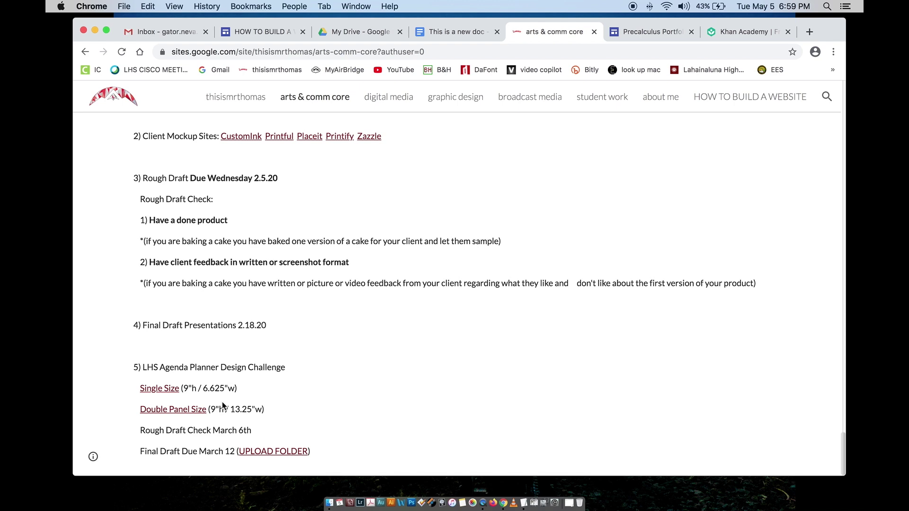
Step: Open the LHS Agenda Planner Design Challenge upload folder from its UPLOAD FOLDER link
{"action": "left_click", "coordinate": [262, 452]}
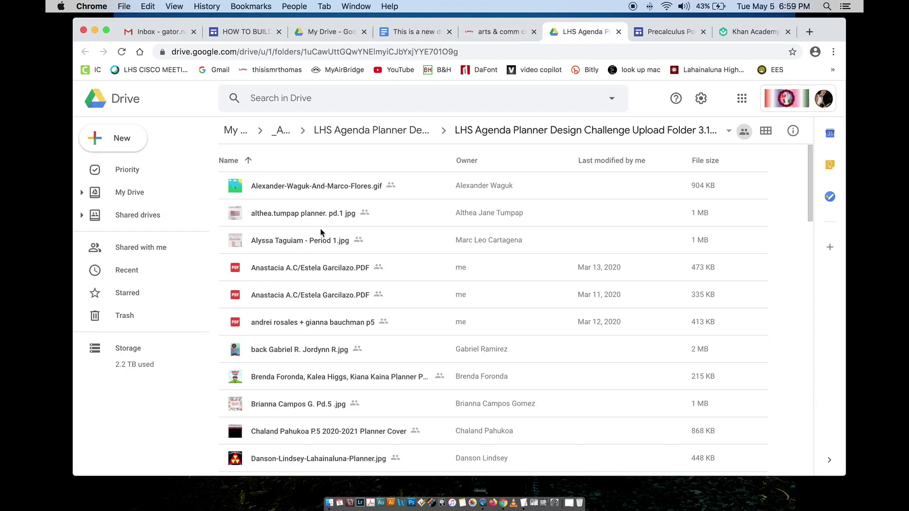
{"action": "scroll", "coordinate": [316, 287], "scroll_direction": "down", "scroll_amount": 5}
{"action": "scroll", "coordinate": [316, 287], "scroll_direction": "down", "scroll_amount": 10}
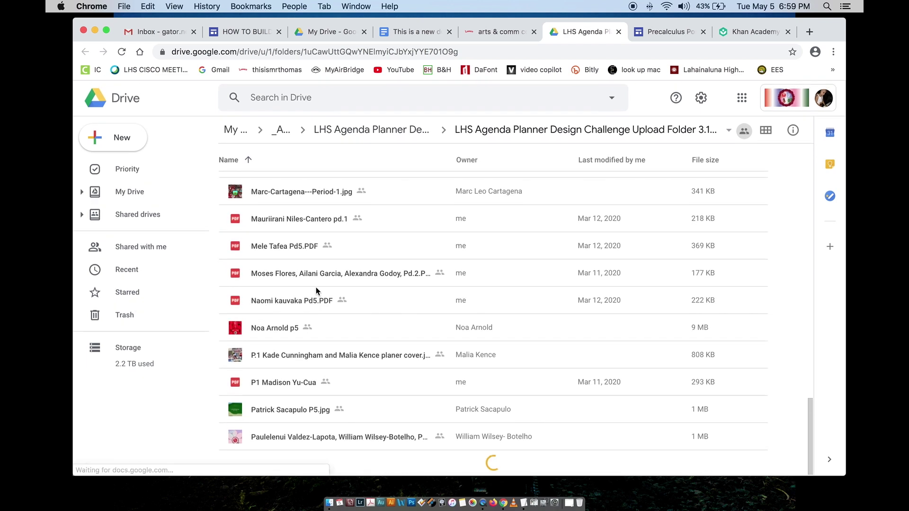
{"action": "scroll", "coordinate": [316, 287], "scroll_direction": "up", "scroll_amount": 15}
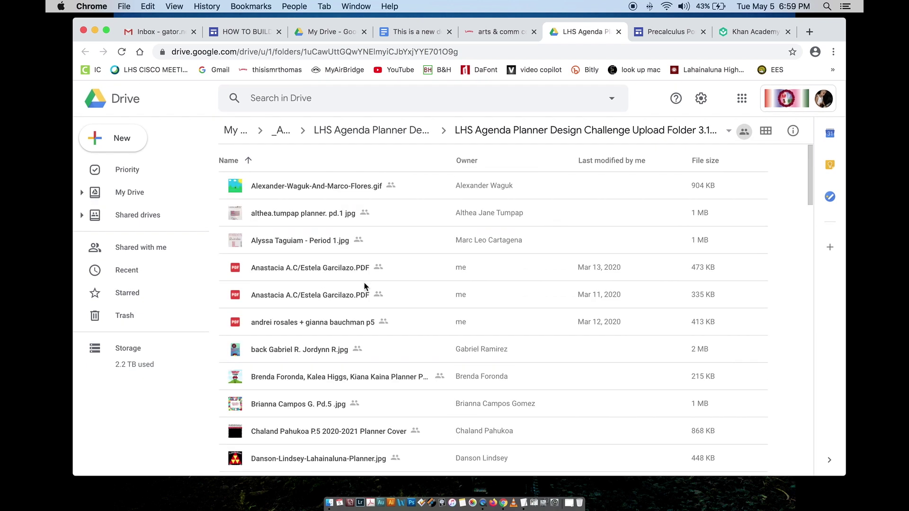
Step: Browse the student submissions in Grid view, then close the folder's tab
{"action": "left_click", "coordinate": [761, 132]}
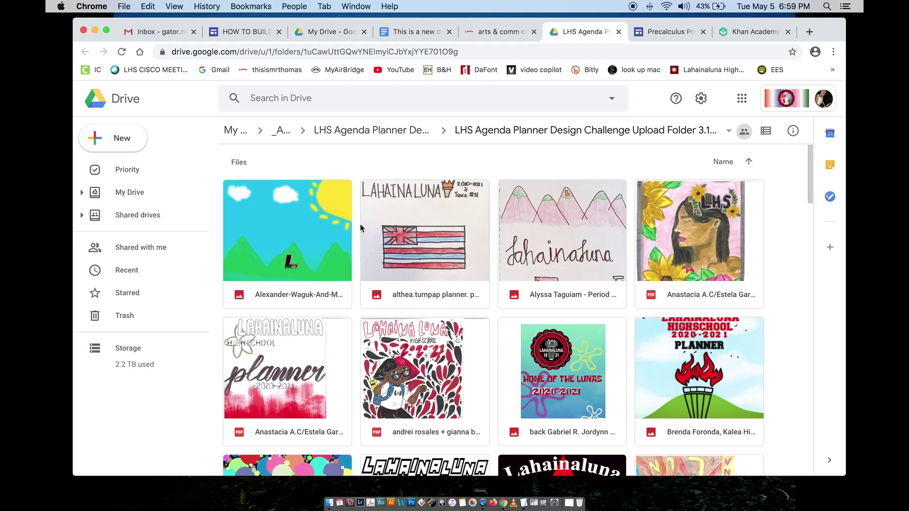
{"action": "scroll", "coordinate": [359, 228], "scroll_direction": "down", "scroll_amount": 4}
{"action": "scroll", "coordinate": [361, 228], "scroll_direction": "down", "scroll_amount": 2}
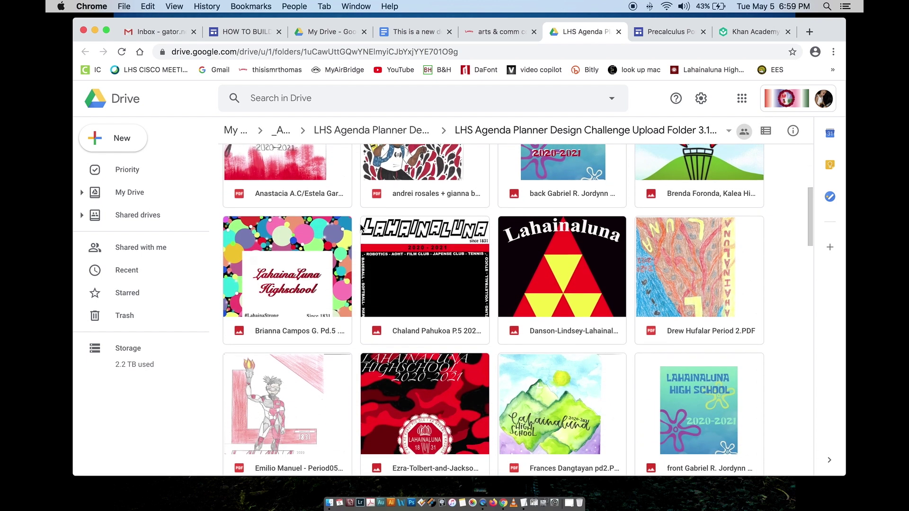
{"action": "scroll", "coordinate": [360, 227], "scroll_direction": "down", "scroll_amount": 3}
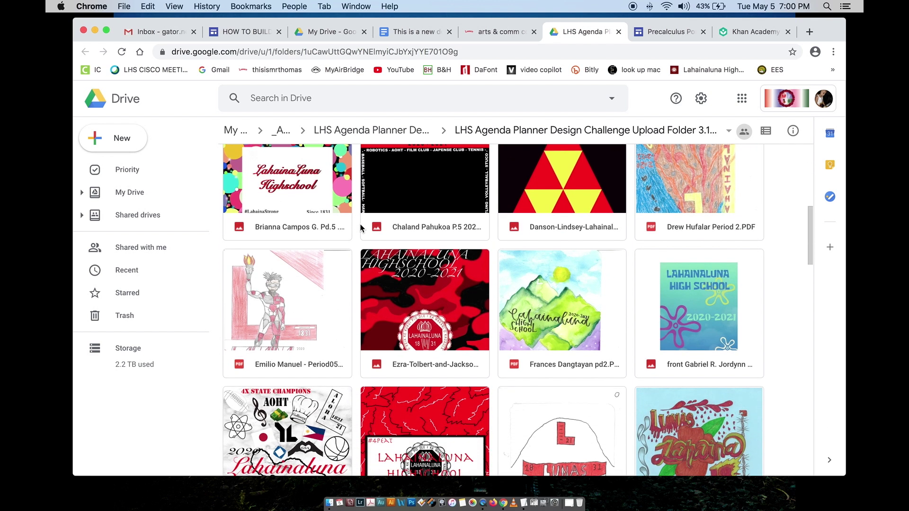
{"action": "scroll", "coordinate": [360, 228], "scroll_direction": "down", "scroll_amount": 3}
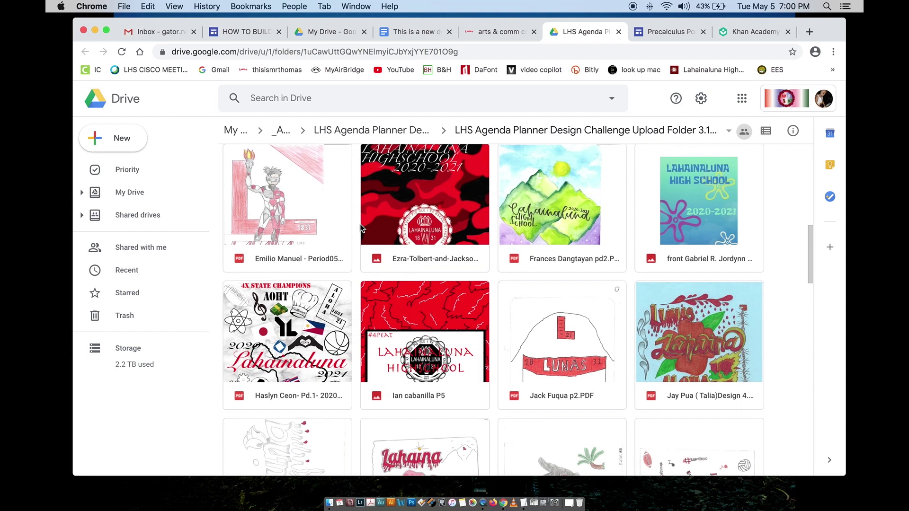
{"action": "scroll", "coordinate": [360, 223], "scroll_direction": "down", "scroll_amount": 3}
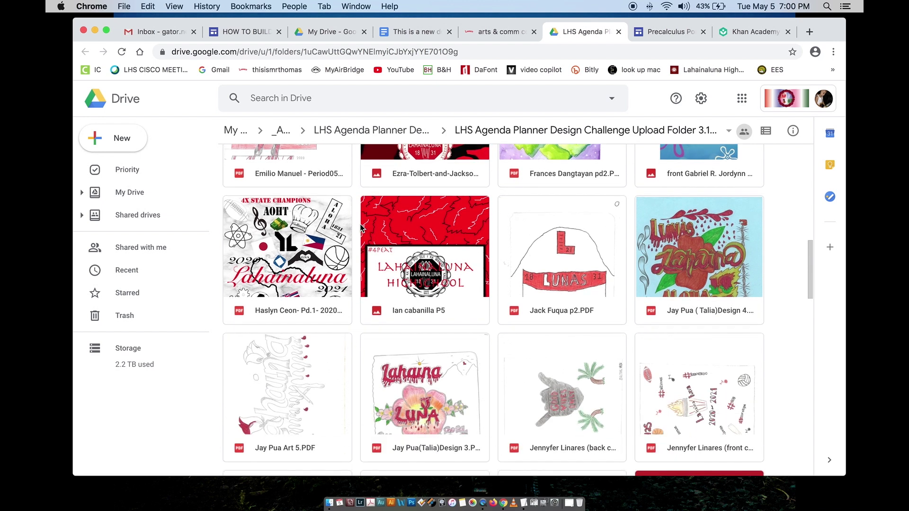
{"action": "scroll", "coordinate": [361, 227], "scroll_direction": "down", "scroll_amount": 2}
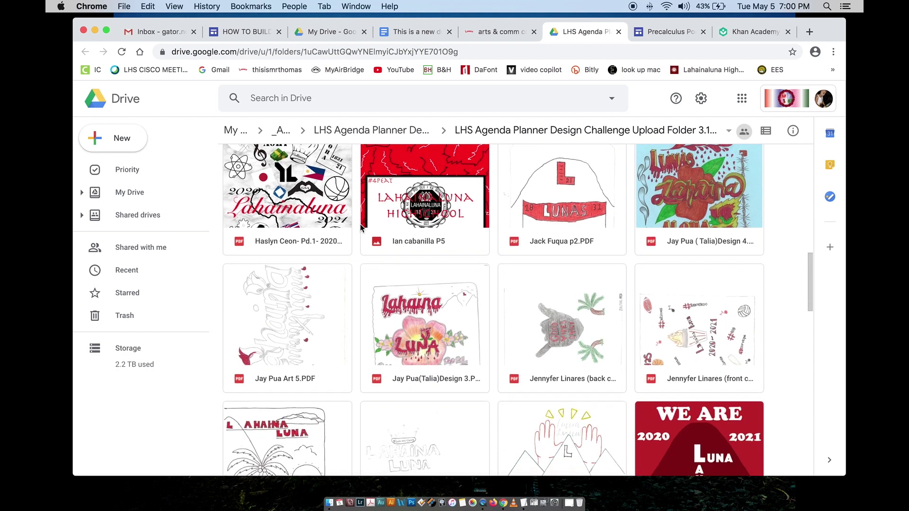
{"action": "scroll", "coordinate": [361, 227], "scroll_direction": "down", "scroll_amount": 3}
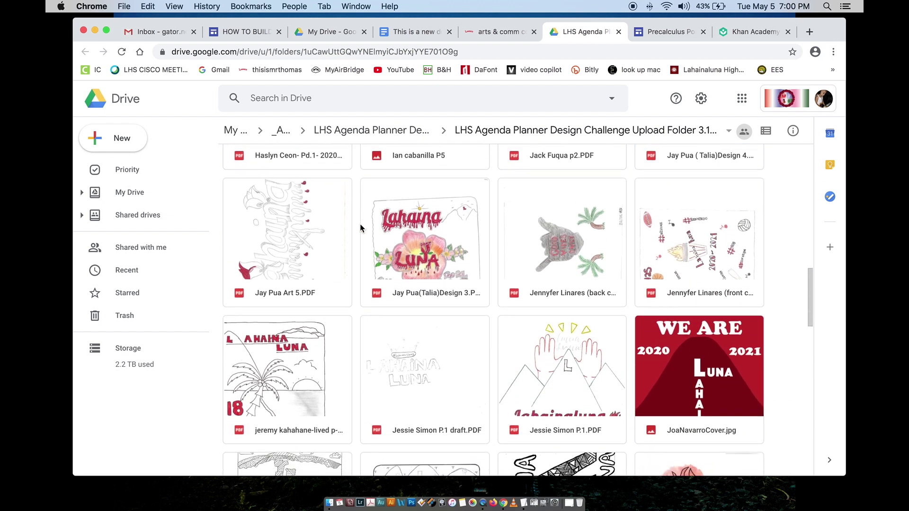
{"action": "scroll", "coordinate": [360, 228], "scroll_direction": "down", "scroll_amount": 6}
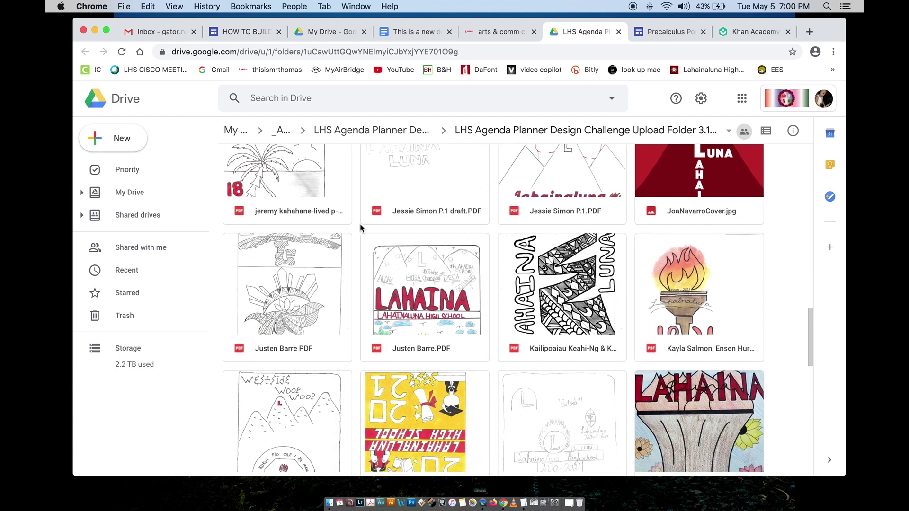
{"action": "scroll", "coordinate": [360, 227], "scroll_direction": "down", "scroll_amount": 7}
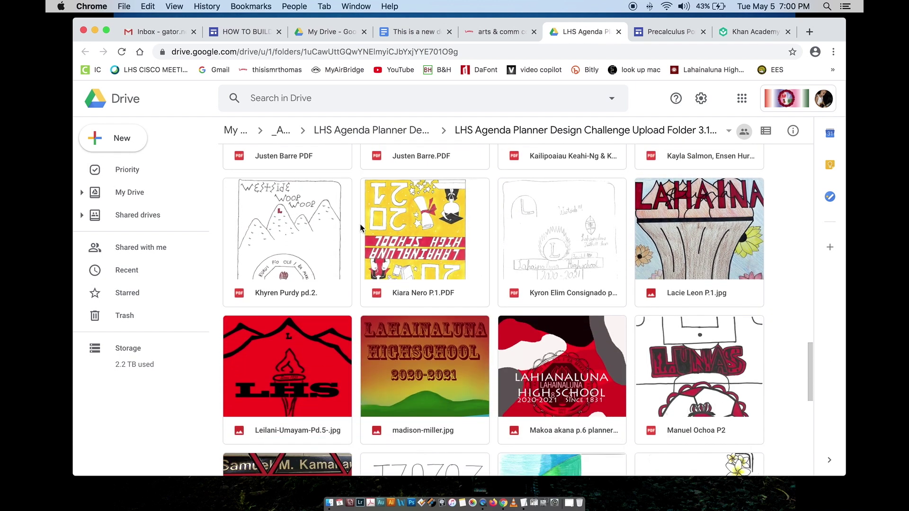
{"action": "scroll", "coordinate": [360, 228], "scroll_direction": "down", "scroll_amount": 6}
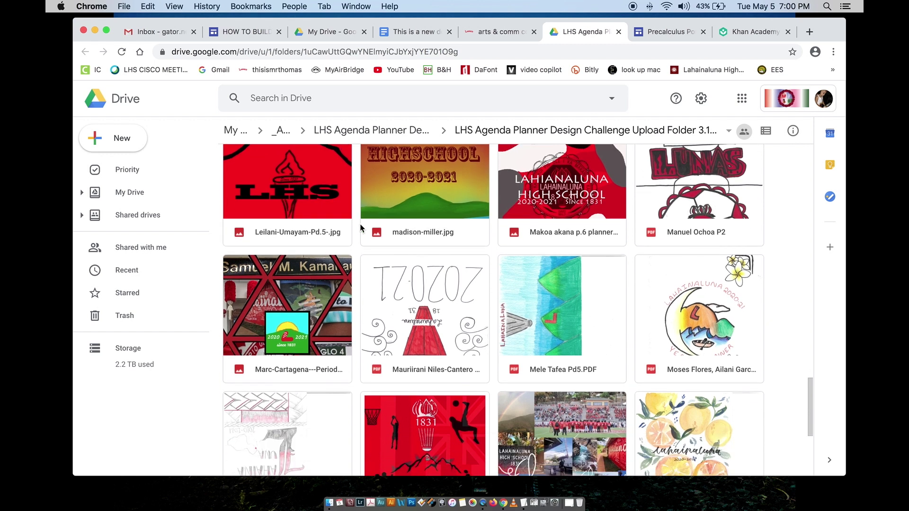
{"action": "scroll", "coordinate": [360, 227], "scroll_direction": "down", "scroll_amount": 3}
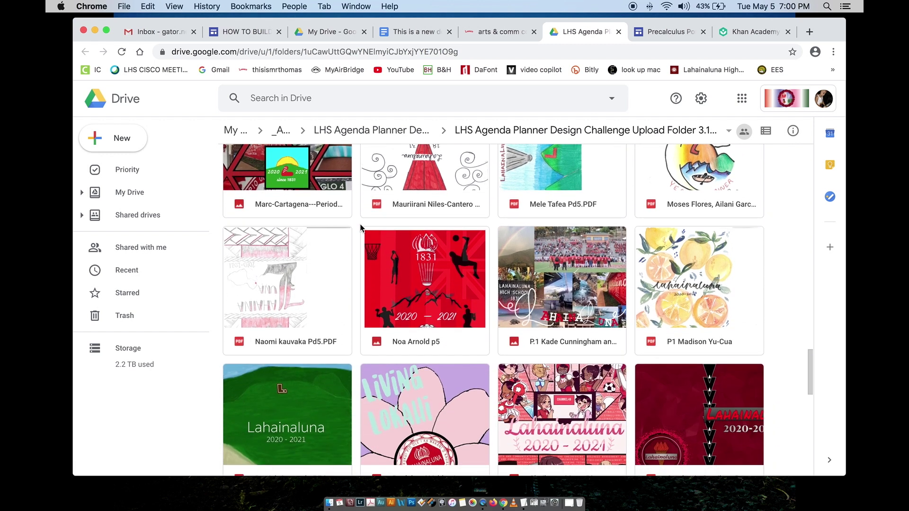
{"action": "scroll", "coordinate": [361, 228], "scroll_direction": "down", "scroll_amount": 2}
{"action": "scroll", "coordinate": [361, 228], "scroll_direction": "down", "scroll_amount": 5}
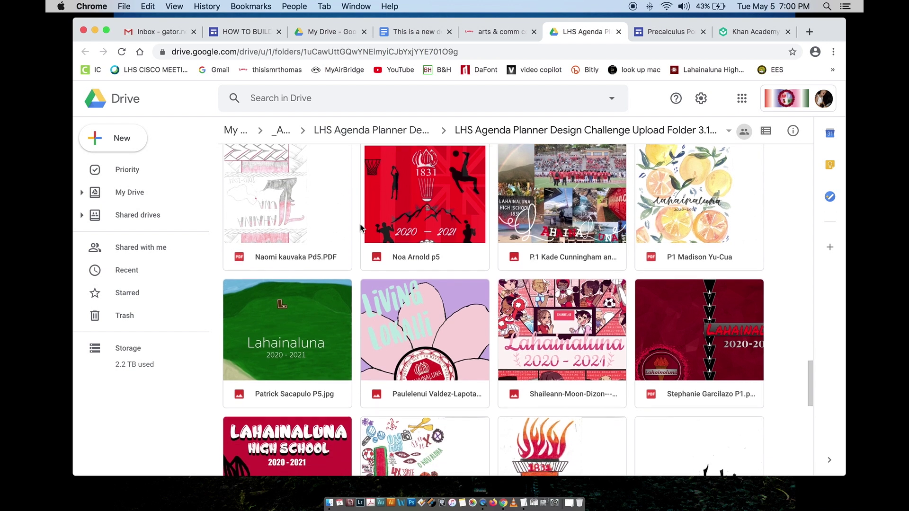
{"action": "scroll", "coordinate": [361, 228], "scroll_direction": "down", "scroll_amount": 4}
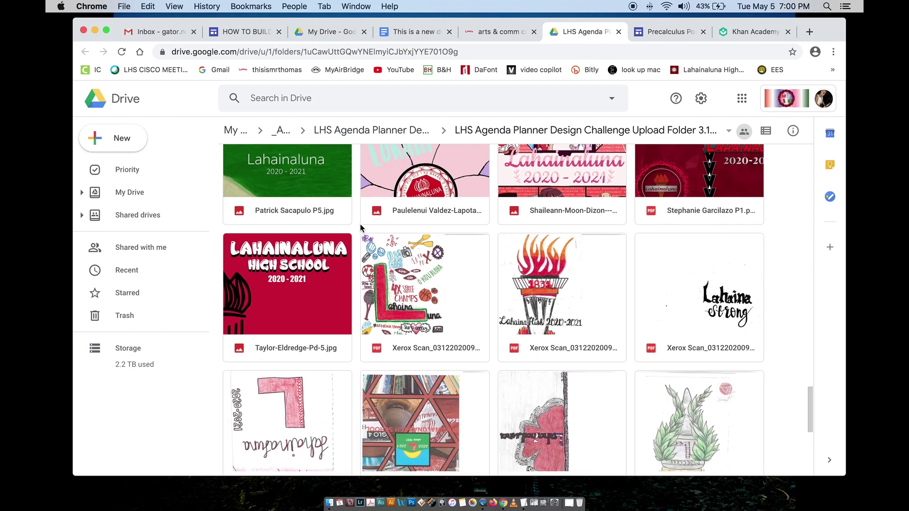
{"action": "scroll", "coordinate": [361, 228], "scroll_direction": "down", "scroll_amount": 3}
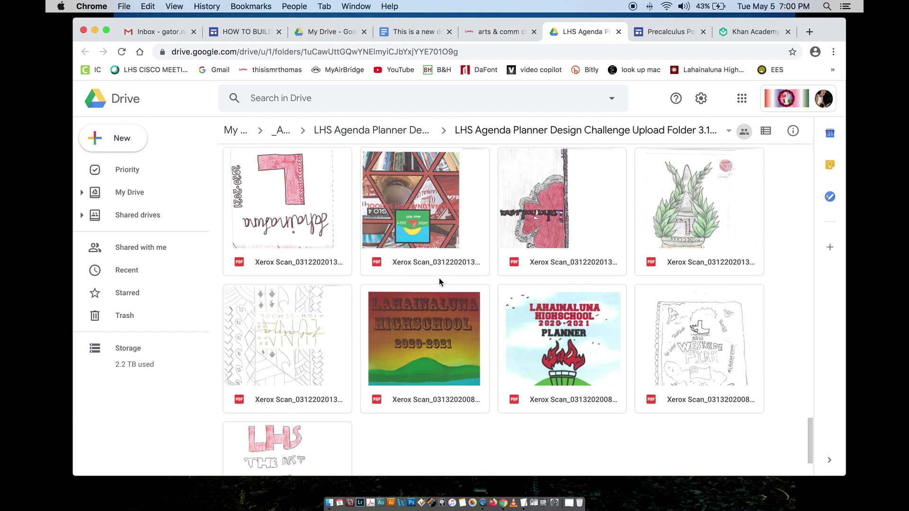
{"action": "scroll", "coordinate": [449, 318], "scroll_direction": "down", "scroll_amount": 1}
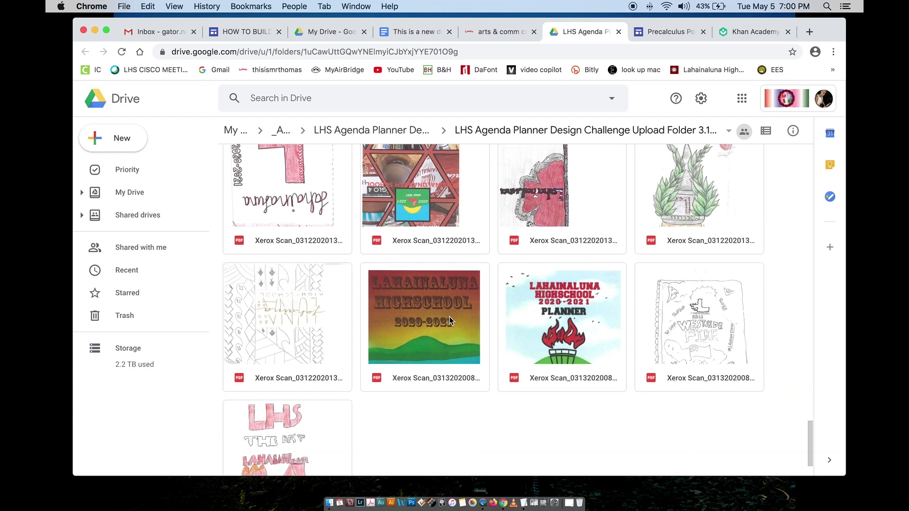
{"action": "scroll", "coordinate": [450, 317], "scroll_direction": "down", "scroll_amount": 2}
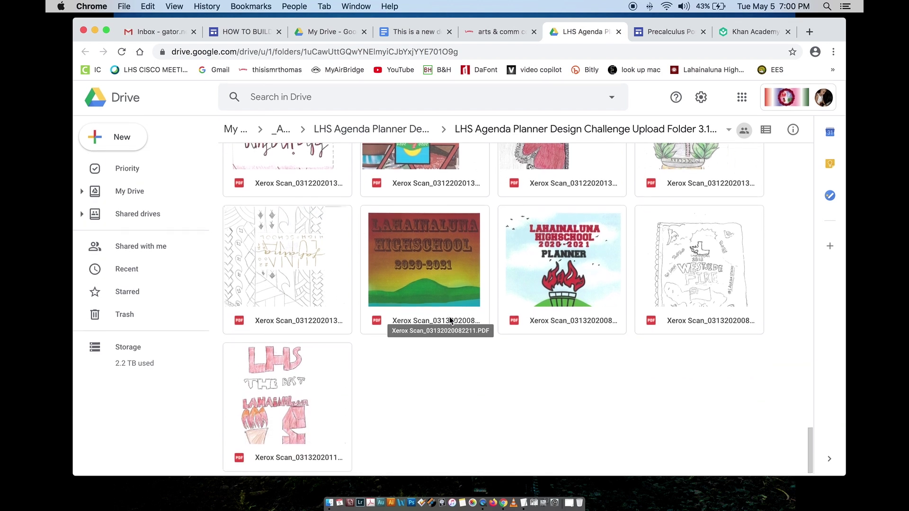
{"action": "scroll", "coordinate": [450, 317], "scroll_direction": "up", "scroll_amount": 10}
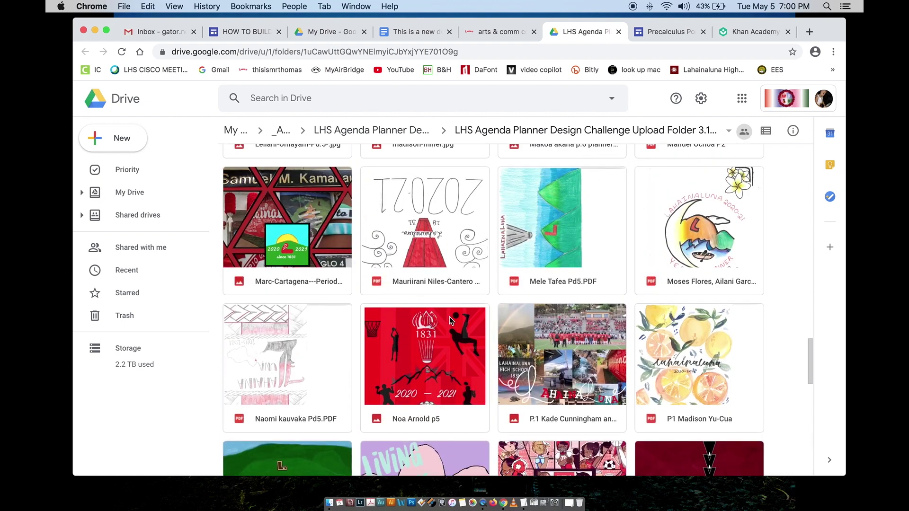
{"action": "scroll", "coordinate": [450, 317], "scroll_direction": "up", "scroll_amount": 12}
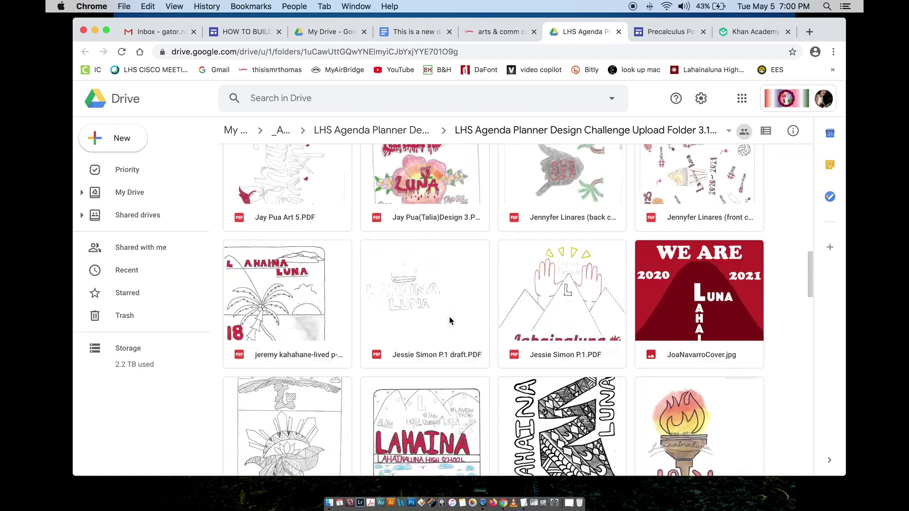
{"action": "scroll", "coordinate": [450, 320], "scroll_direction": "up", "scroll_amount": 15}
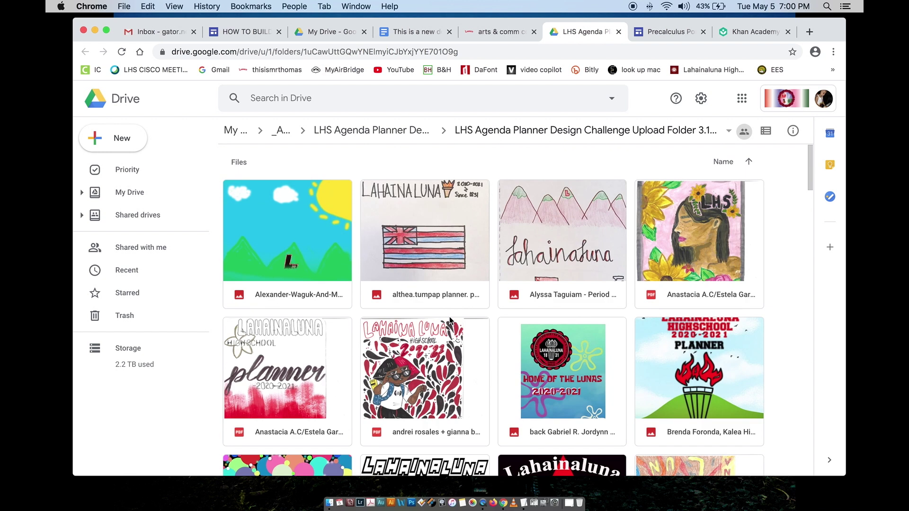
{"action": "left_click", "coordinate": [617, 32]}
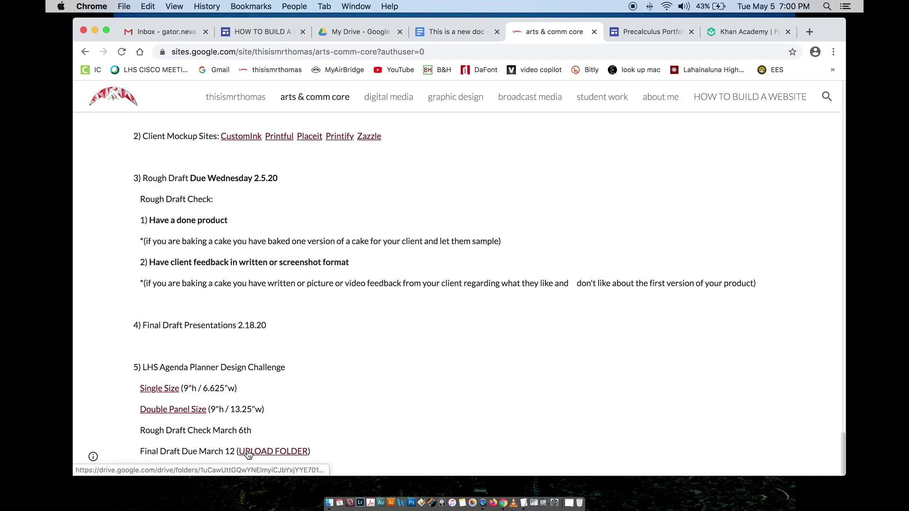
Step: Create a new My Drive folder named UPLOAD and open its sharing settings
{"action": "left_click", "coordinate": [353, 32]}
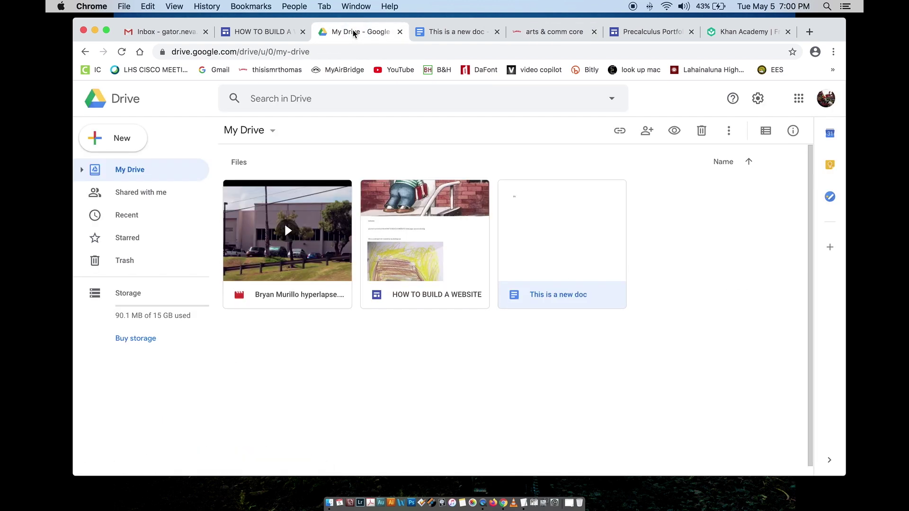
{"action": "left_click", "coordinate": [335, 355]}
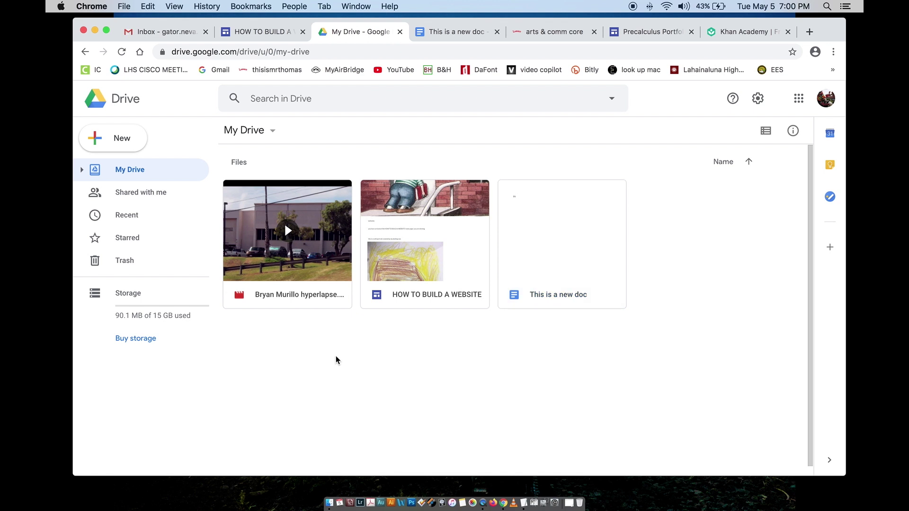
{"action": "left_click", "coordinate": [130, 139]}
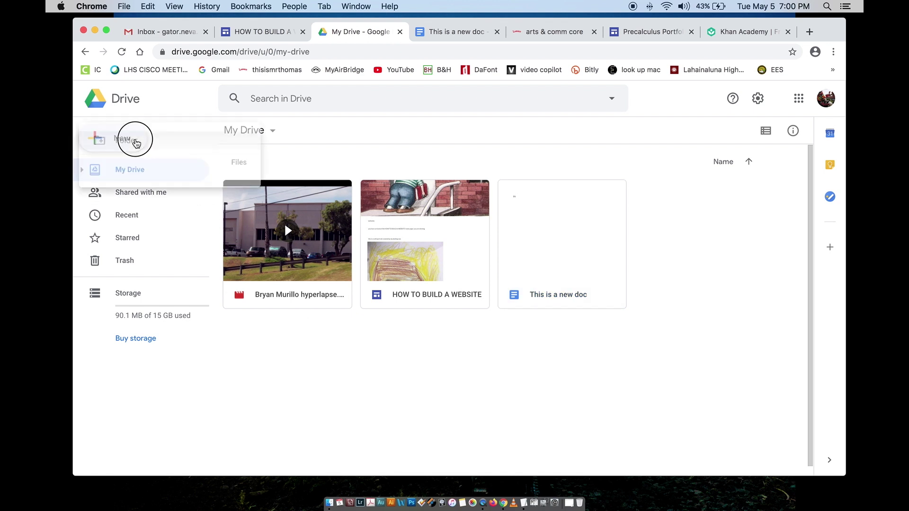
{"action": "left_click", "coordinate": [135, 143]}
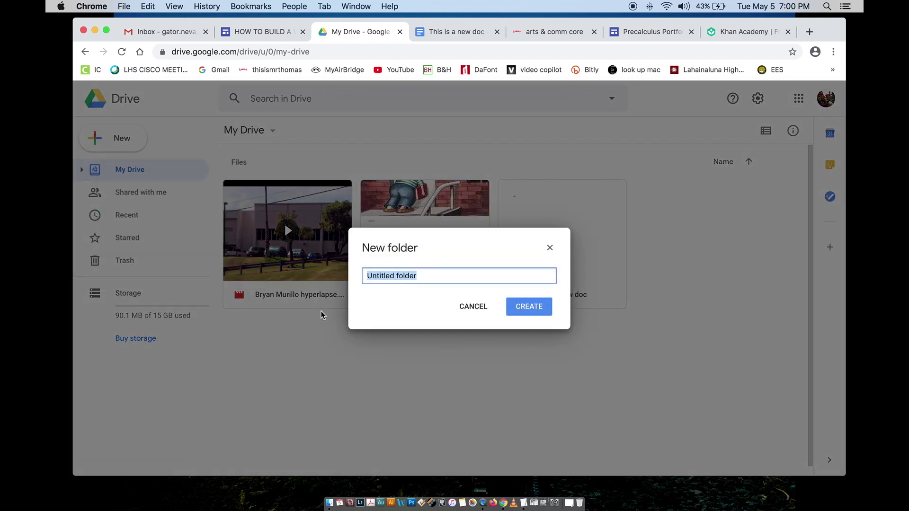
{"action": "type", "text": "UPLOAD"}
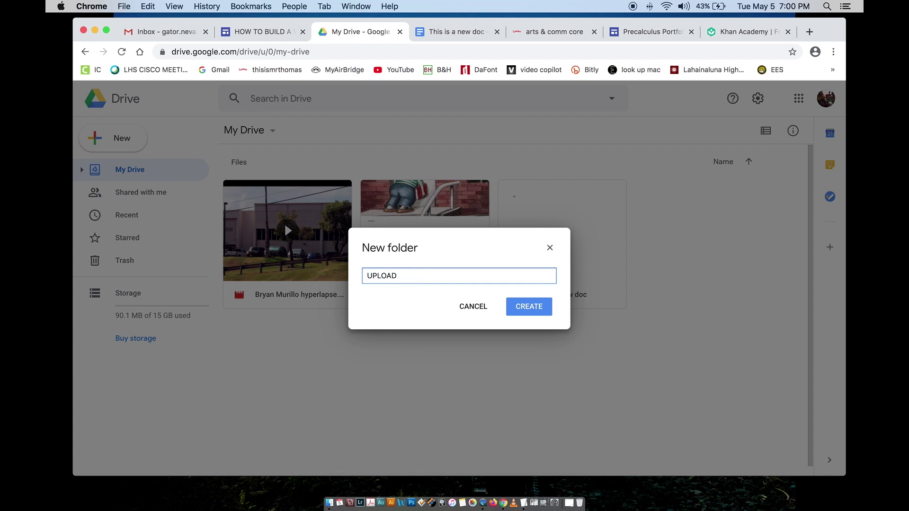
{"action": "key", "text": "Return"}
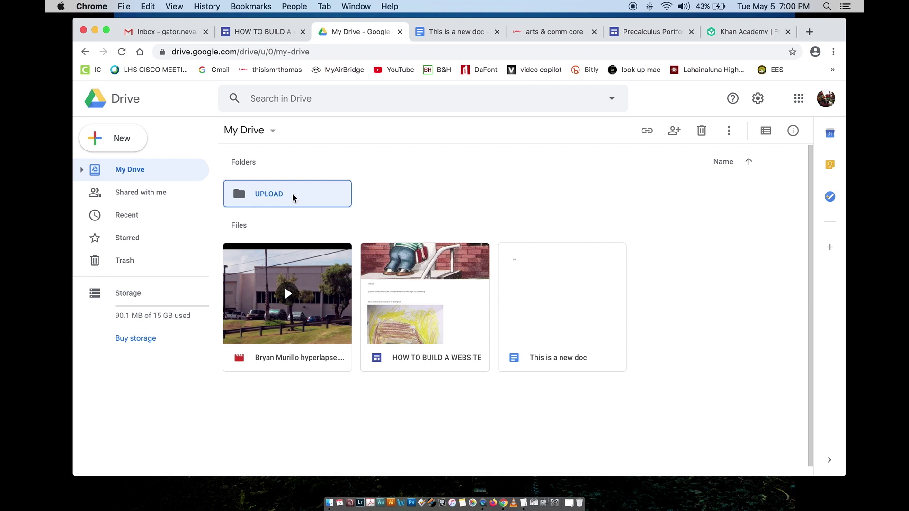
{"action": "right_click", "coordinate": [292, 196]}
{"action": "left_click", "coordinate": [330, 240]}
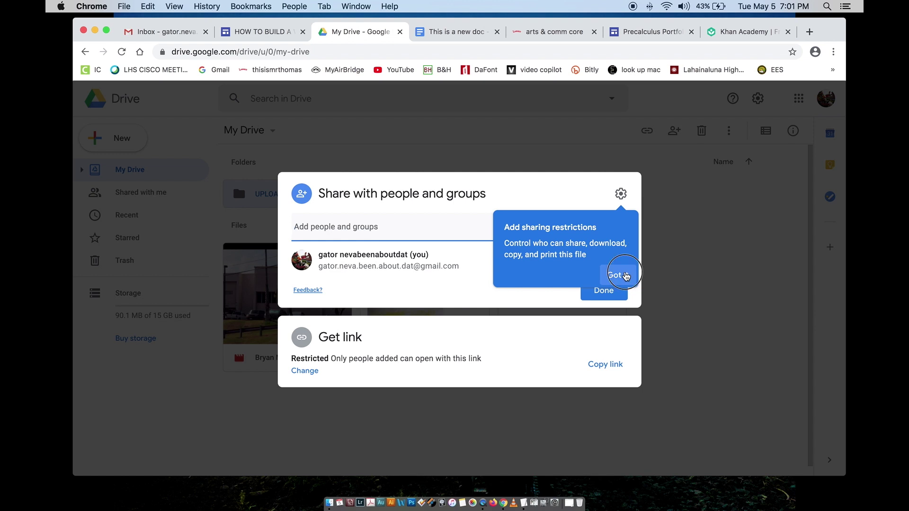
Step: Set the UPLOAD folder's general access to 'Anyone with the link' can view
{"action": "left_click", "coordinate": [626, 275]}
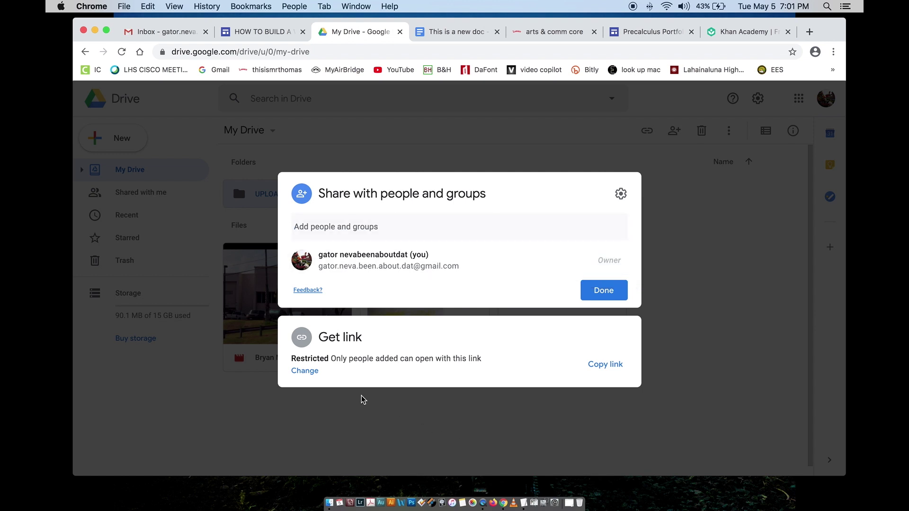
{"action": "left_click", "coordinate": [309, 374]}
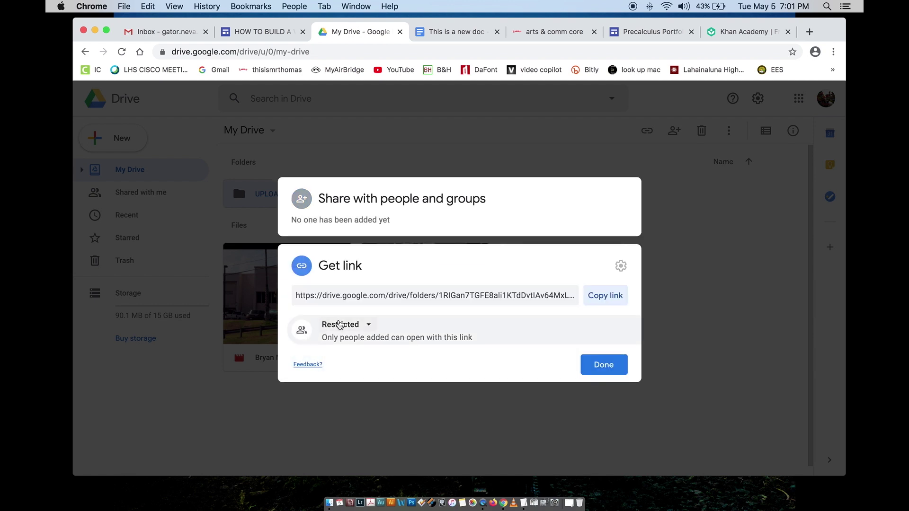
{"action": "left_click", "coordinate": [369, 325]}
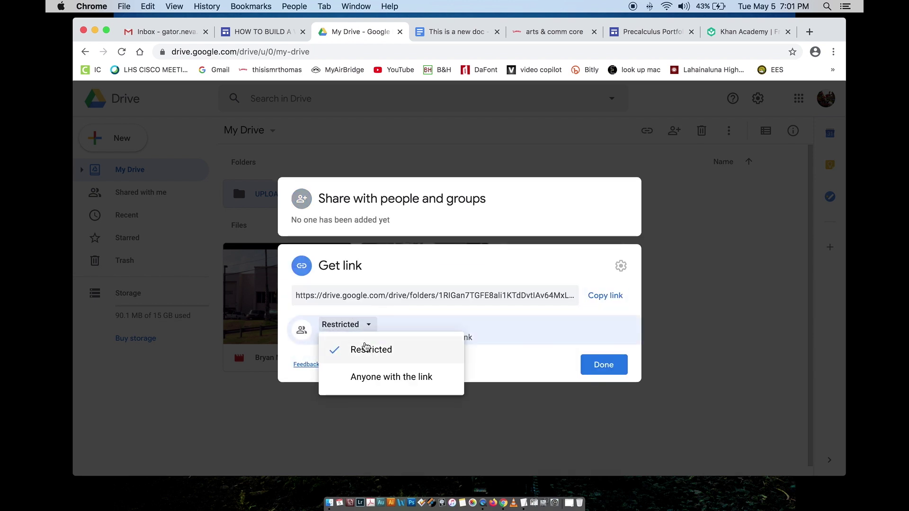
{"action": "left_click", "coordinate": [387, 377]}
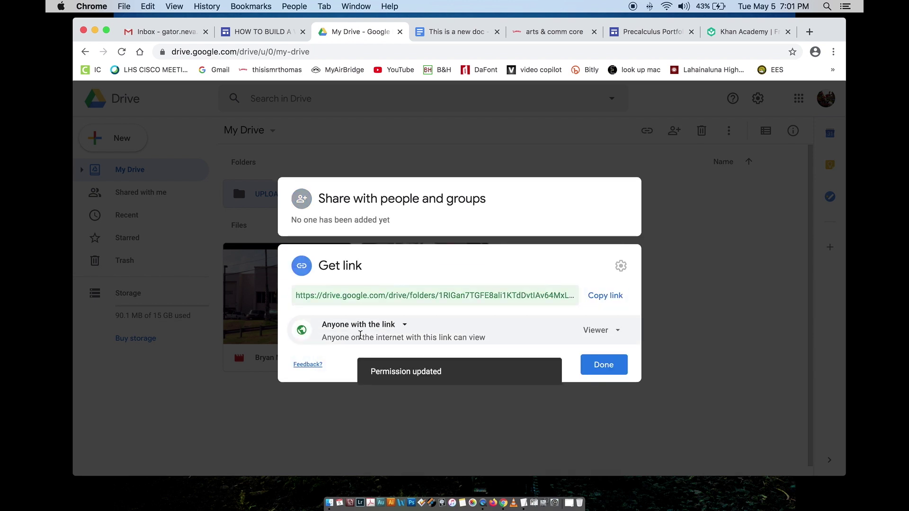
{"action": "left_click", "coordinate": [598, 365]}
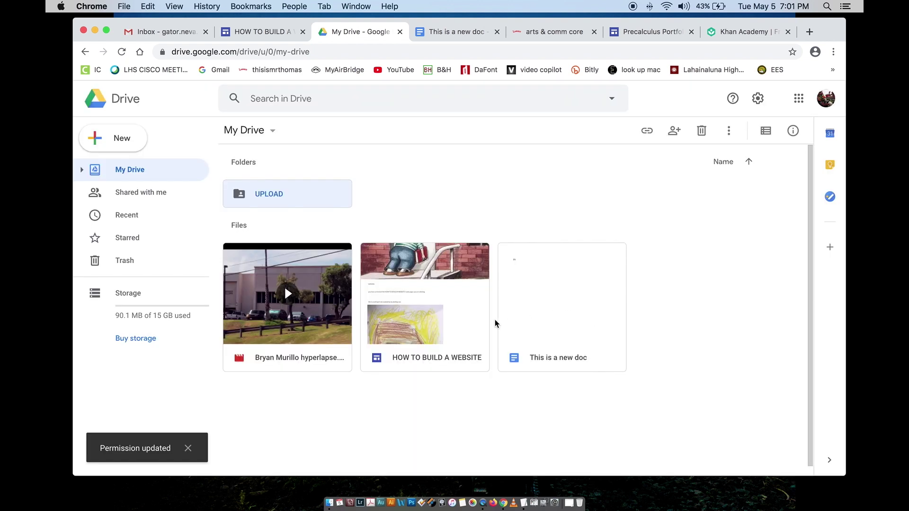
Step: Copy the UPLOAD folder's share link and return to the HOW TO BUILD A WEBSITE editor
{"action": "right_click", "coordinate": [322, 197]}
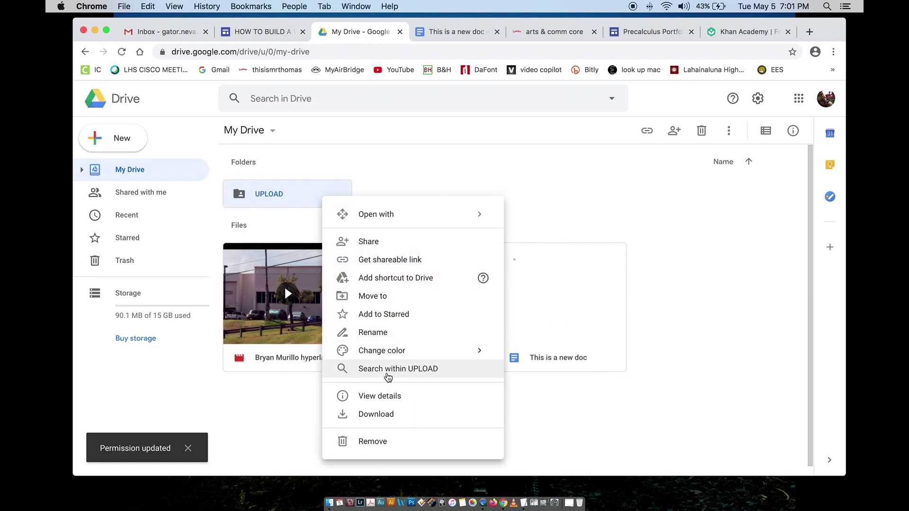
{"action": "left_click", "coordinate": [384, 241]}
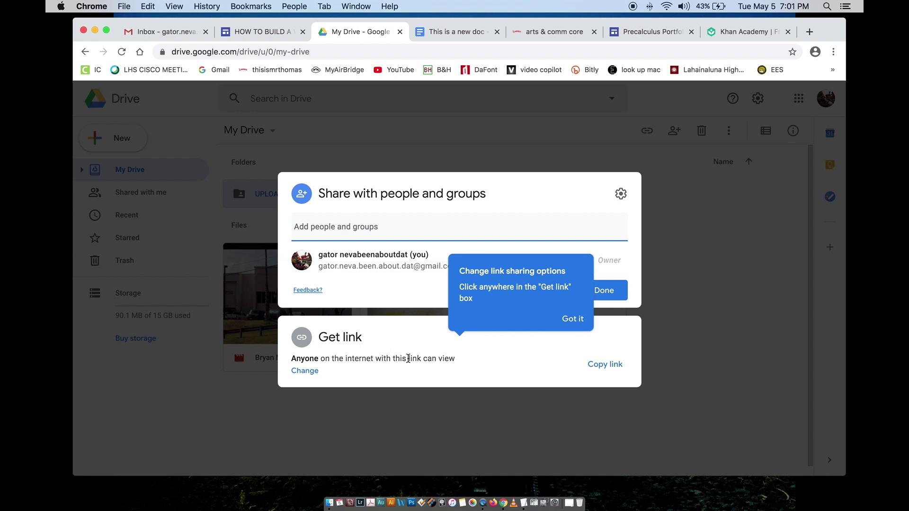
{"action": "left_click", "coordinate": [614, 368]}
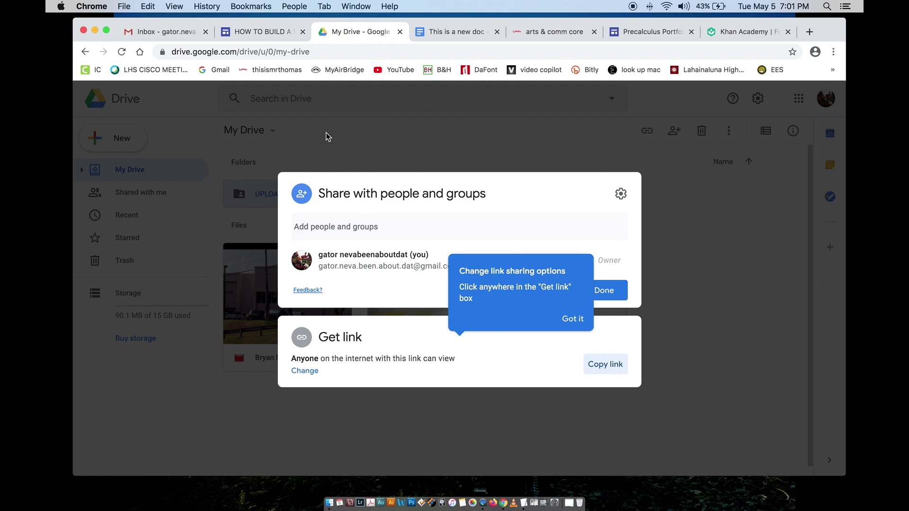
{"action": "left_click", "coordinate": [266, 36]}
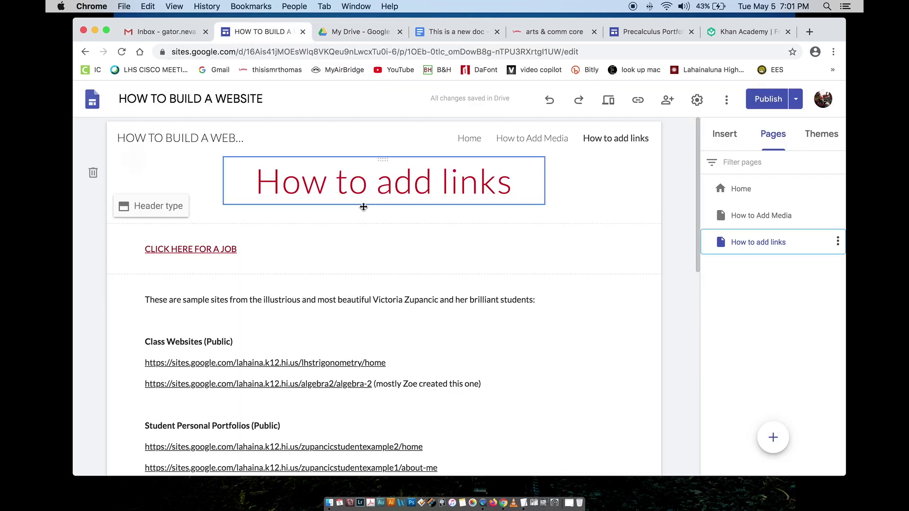
Step: Narrow the CLICK HERE FOR A JOB text box and place a new text box beside it
{"action": "left_click", "coordinate": [265, 253]}
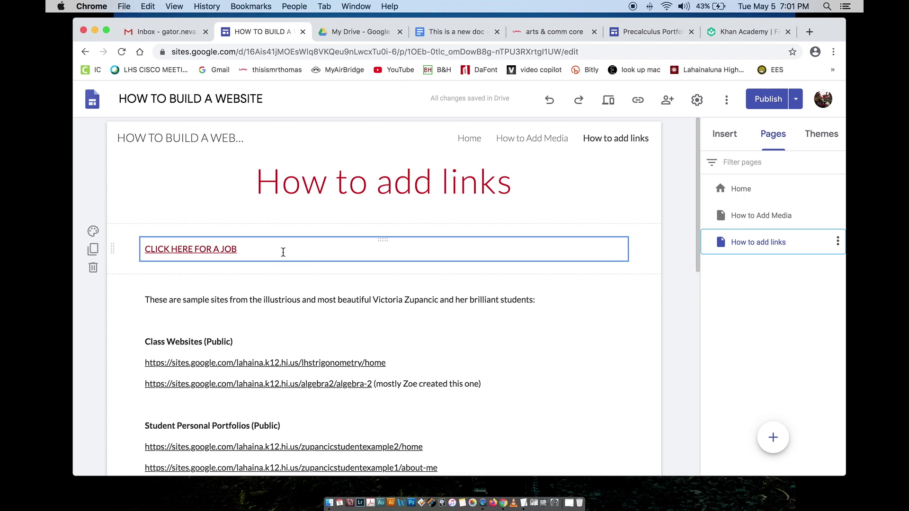
{"action": "left_click", "coordinate": [283, 252]}
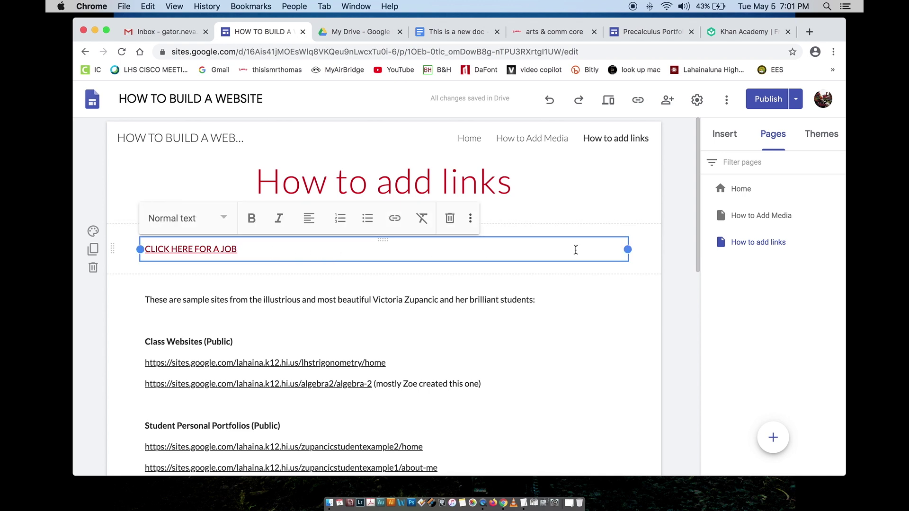
{"action": "left_click_drag", "start_coordinate": [627, 249], "coordinate": [338, 245]}
{"action": "left_click", "coordinate": [724, 137]}
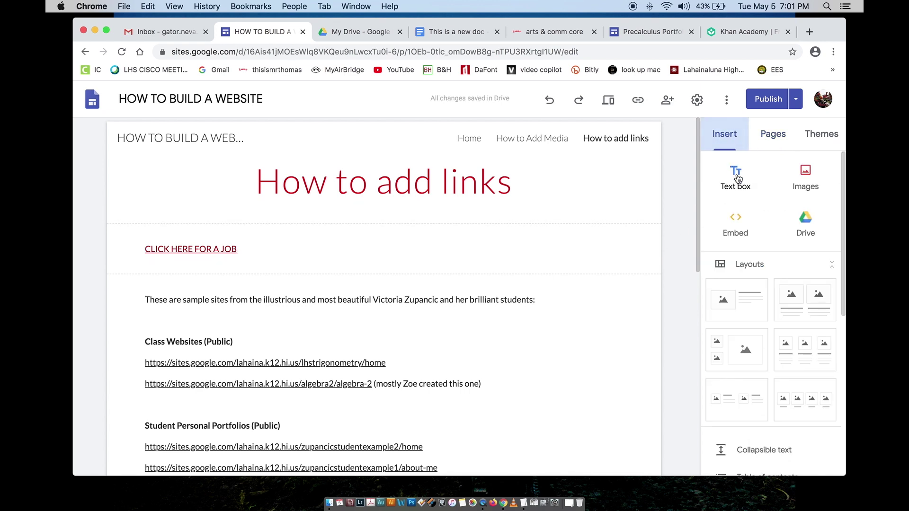
{"action": "left_click", "coordinate": [736, 178]}
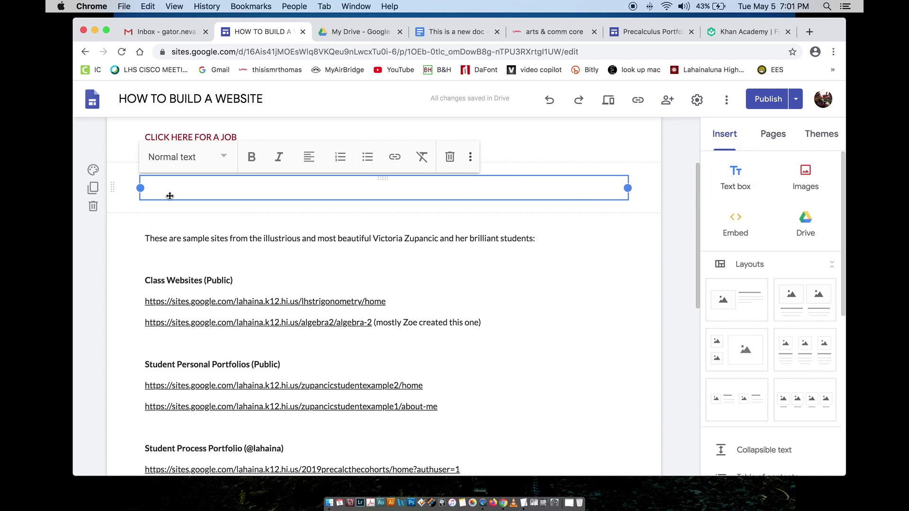
{"action": "left_click_drag", "start_coordinate": [142, 189], "coordinate": [350, 188]}
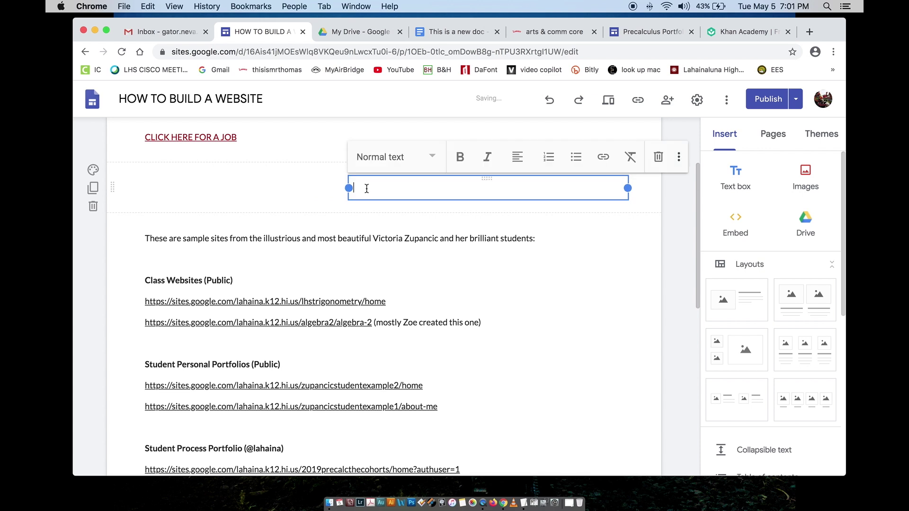
{"action": "scroll", "coordinate": [371, 189], "scroll_direction": "up", "scroll_amount": 3}
{"action": "left_click_drag", "start_coordinate": [487, 289], "coordinate": [487, 248]}
Step: Type 'SUBMIT HOMEWORK HERE' in the new box, fix the typo, and select it for linking
{"action": "left_click", "coordinate": [428, 249]}
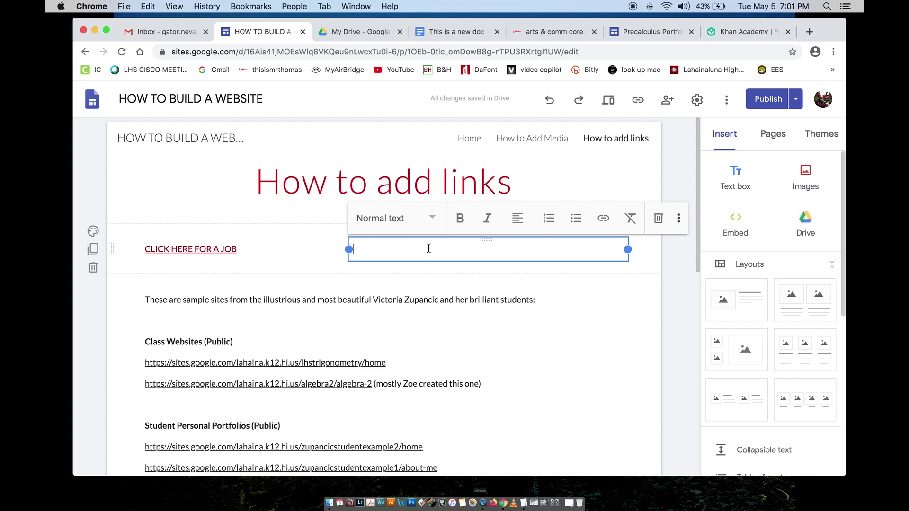
{"action": "type", "text": "SUBMIT HOMERWORK HERE"}
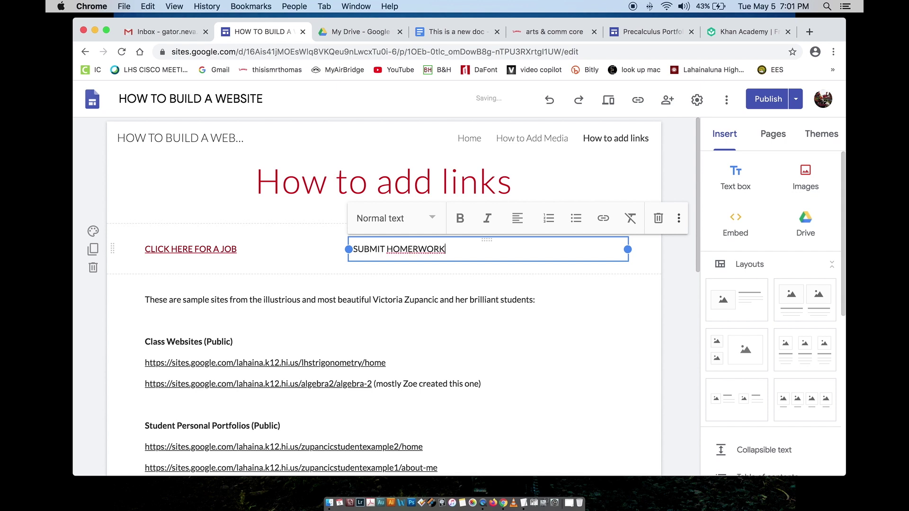
{"action": "left_click", "coordinate": [420, 248]}
{"action": "key", "text": "BackSpace"}
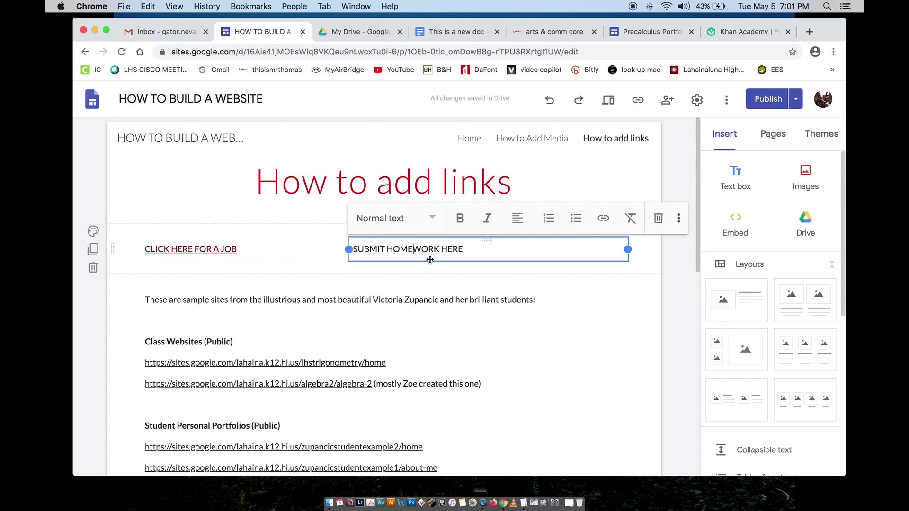
{"action": "key", "text": "Escape"}
{"action": "left_click", "coordinate": [408, 250]}
{"action": "triple_click", "coordinate": [347, 248]}
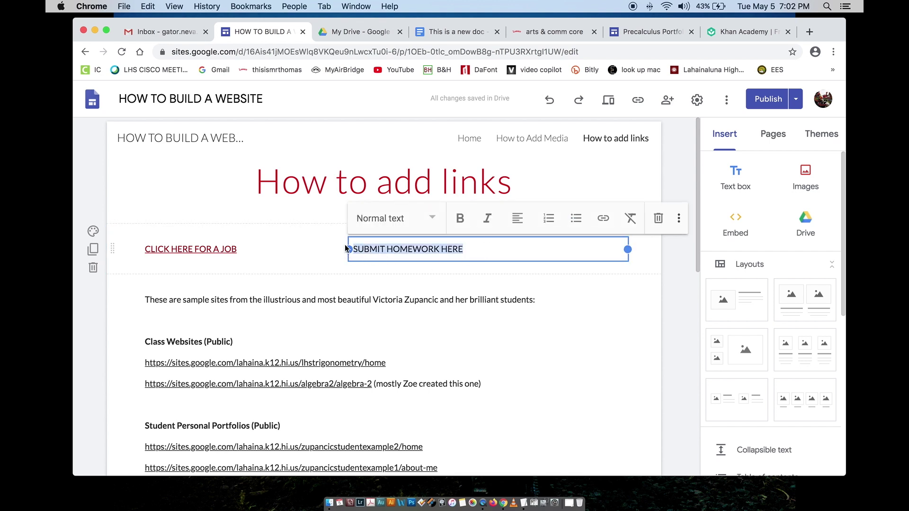
{"action": "left_click", "coordinate": [601, 220]}
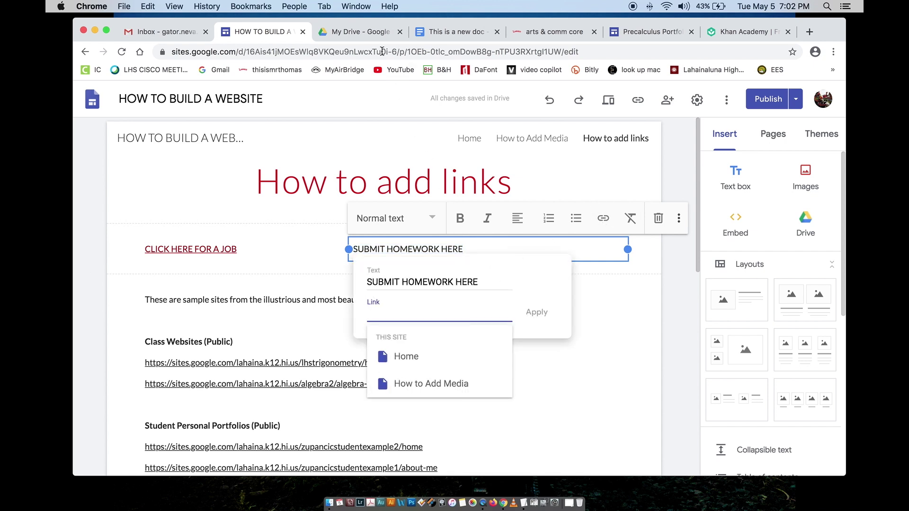
{"action": "left_click", "coordinate": [343, 32]}
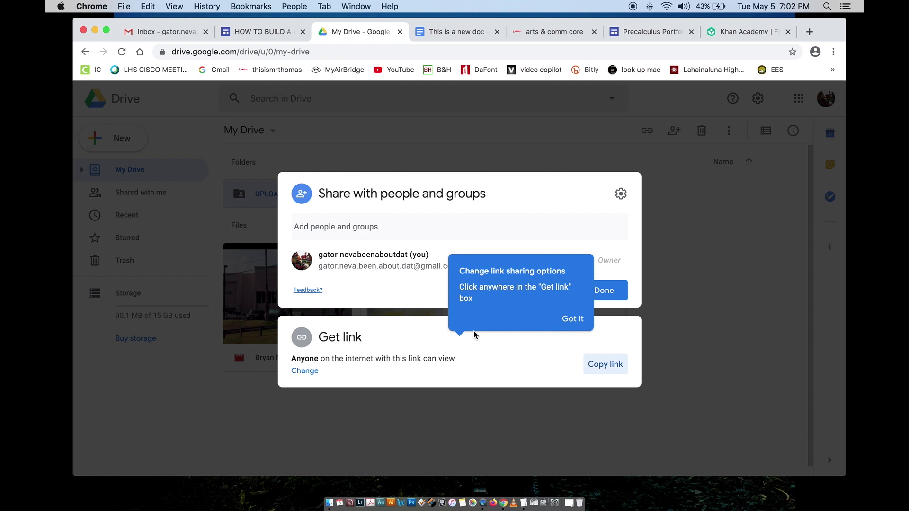
Step: Copy the UPLOAD folder's public link and close its sharing settings
{"action": "left_click", "coordinate": [573, 319]}
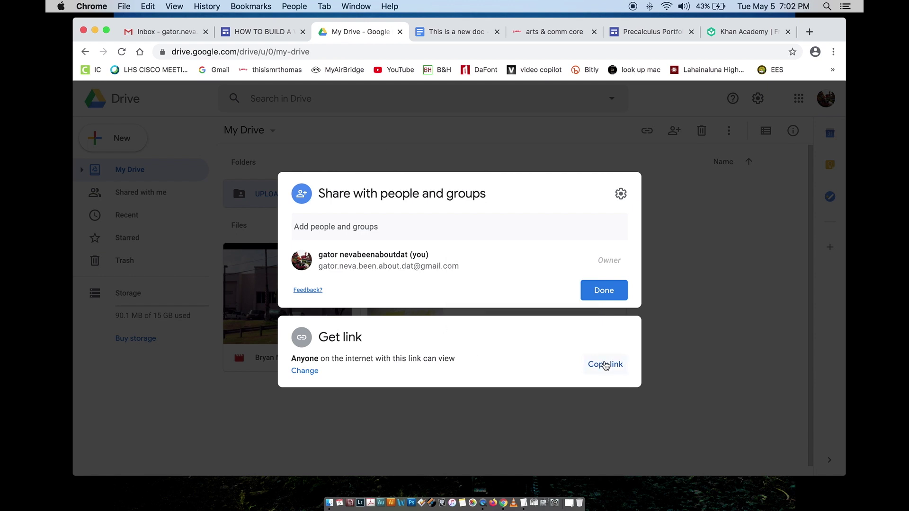
{"action": "left_click", "coordinate": [606, 365]}
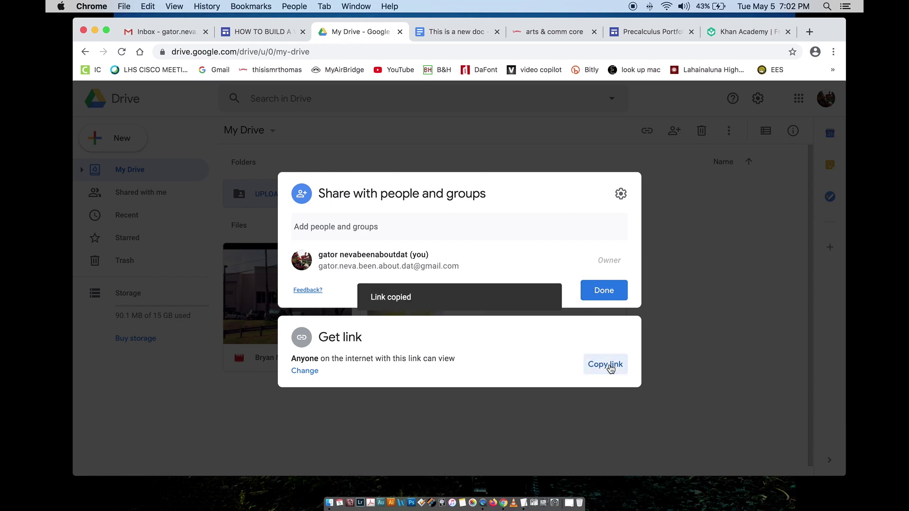
{"action": "left_click", "coordinate": [604, 290]}
Step: Reopen the UPLOAD folder's sharing settings and copy its link again
{"action": "left_click", "coordinate": [259, 225]}
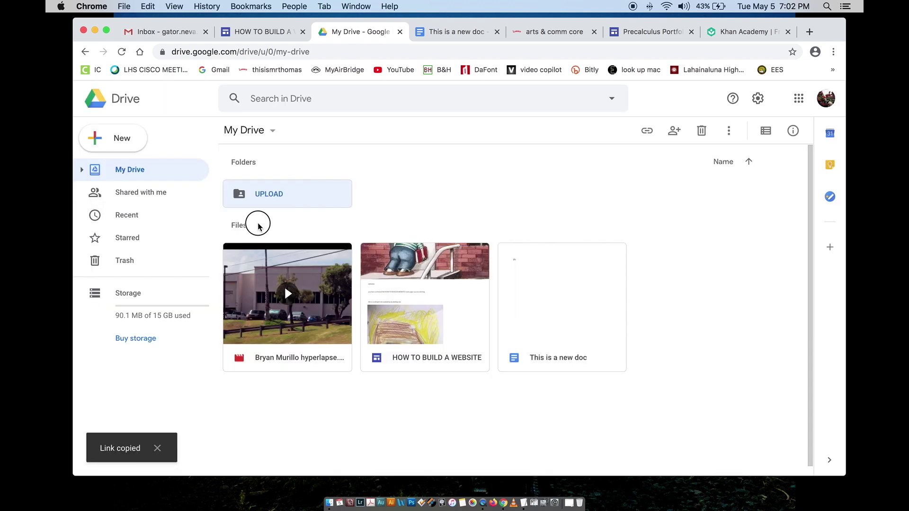
{"action": "left_click", "coordinate": [119, 139]}
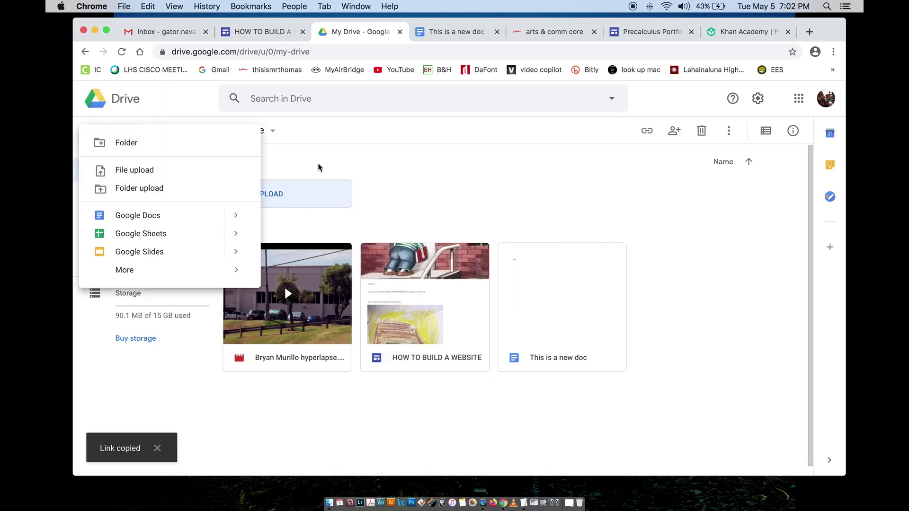
{"action": "left_click", "coordinate": [339, 174]}
{"action": "left_click", "coordinate": [284, 196]}
{"action": "right_click", "coordinate": [284, 196]}
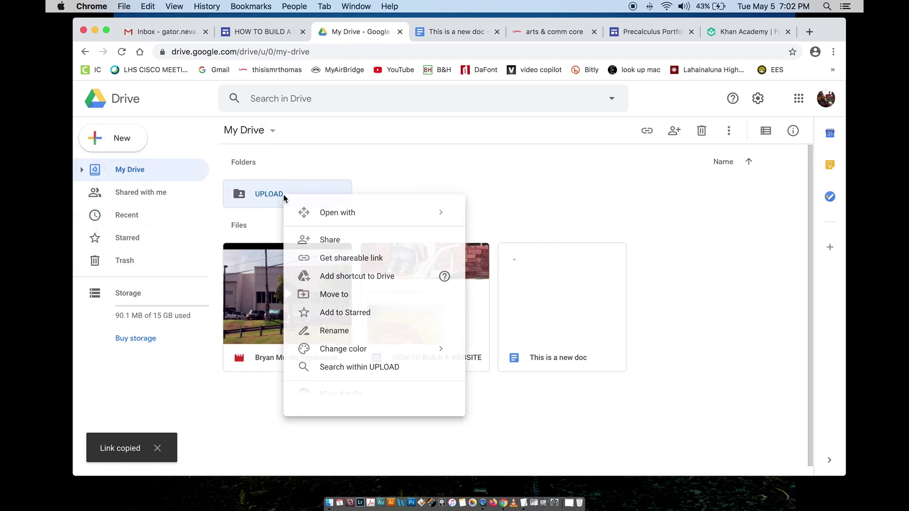
{"action": "left_click", "coordinate": [313, 240]}
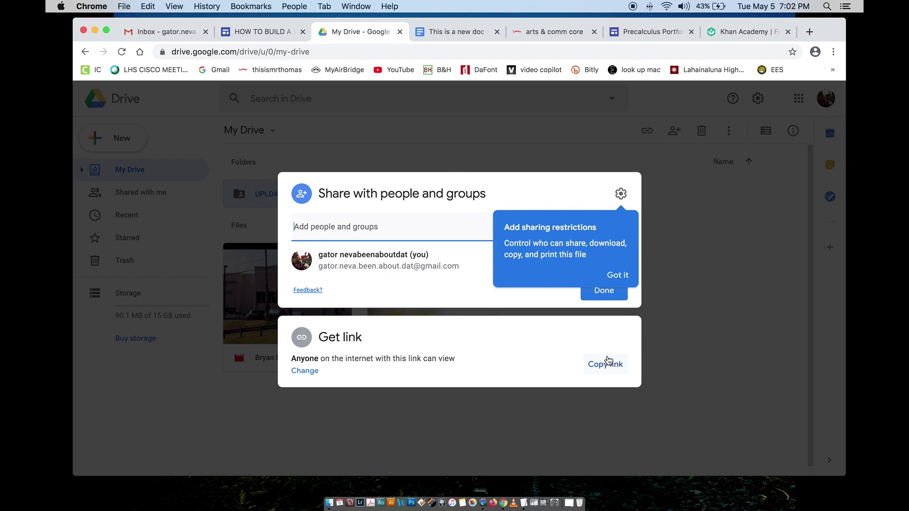
{"action": "left_click", "coordinate": [608, 365]}
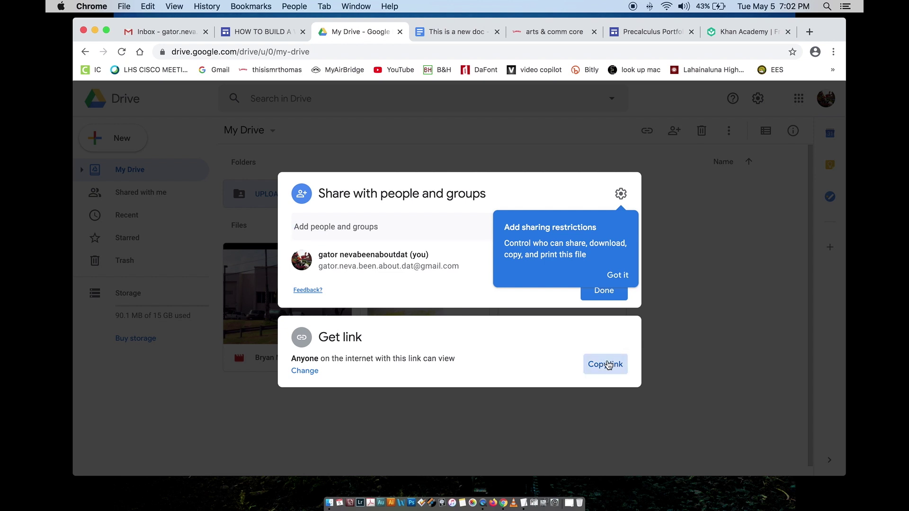
{"action": "left_click", "coordinate": [279, 33]}
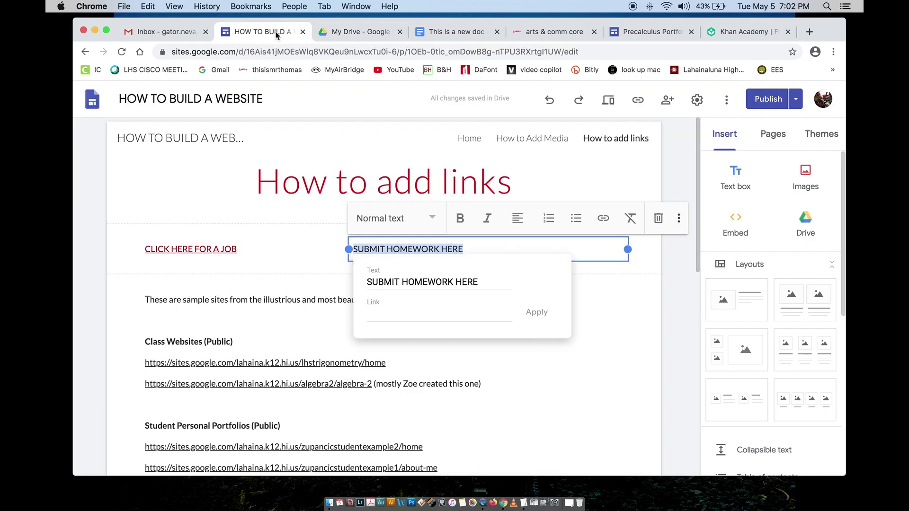
Step: Paste the UPLOAD folder's Drive sharing URL as the SUBMIT HOMEWORK HERE link and apply it
{"action": "left_click", "coordinate": [380, 315]}
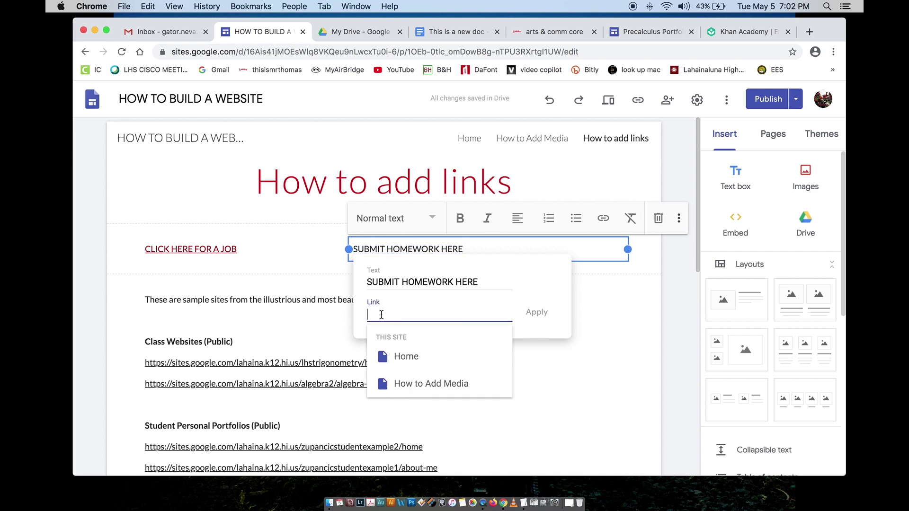
{"action": "right_click", "coordinate": [381, 314]}
{"action": "left_click", "coordinate": [414, 381]}
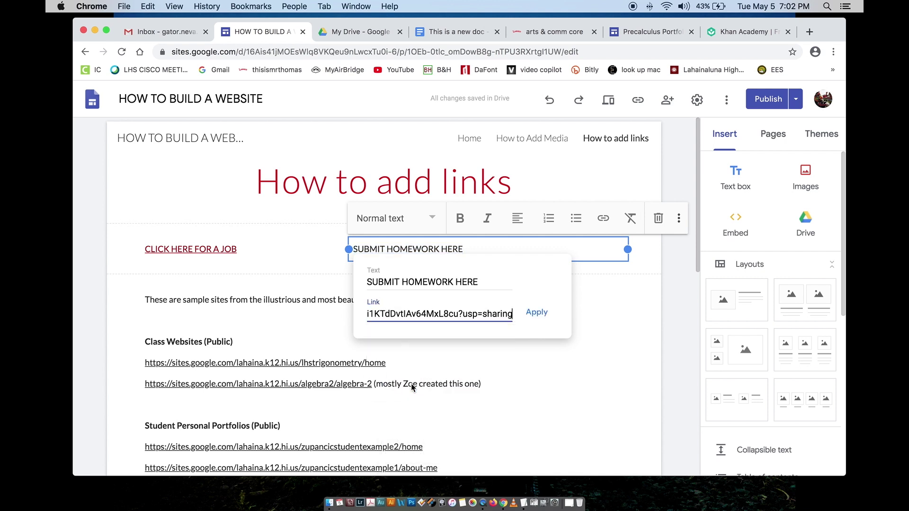
{"action": "left_click", "coordinate": [537, 312]}
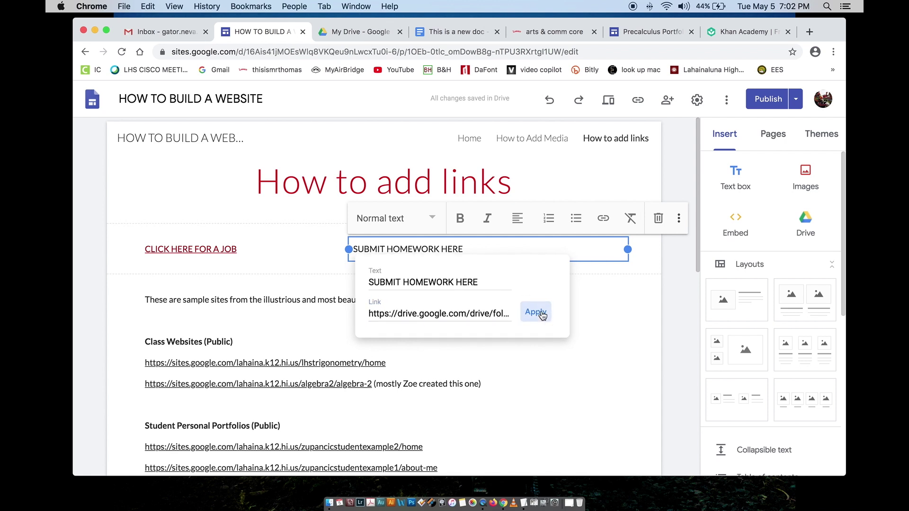
{"action": "left_click", "coordinate": [579, 282]}
{"action": "left_click", "coordinate": [237, 250]}
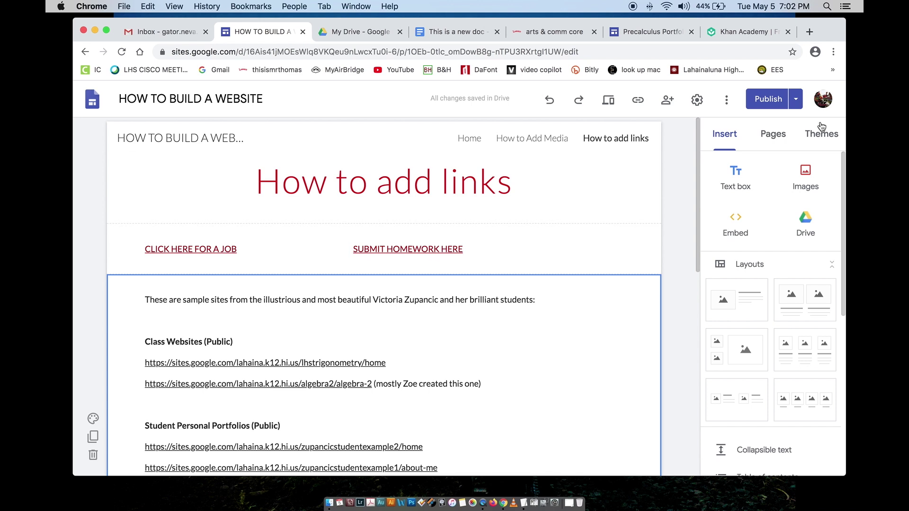
Step: Publish the site, view the live version, and click SUBMIT HOMEWORK HERE to reach the UPLOAD folder
{"action": "left_click", "coordinate": [772, 101]}
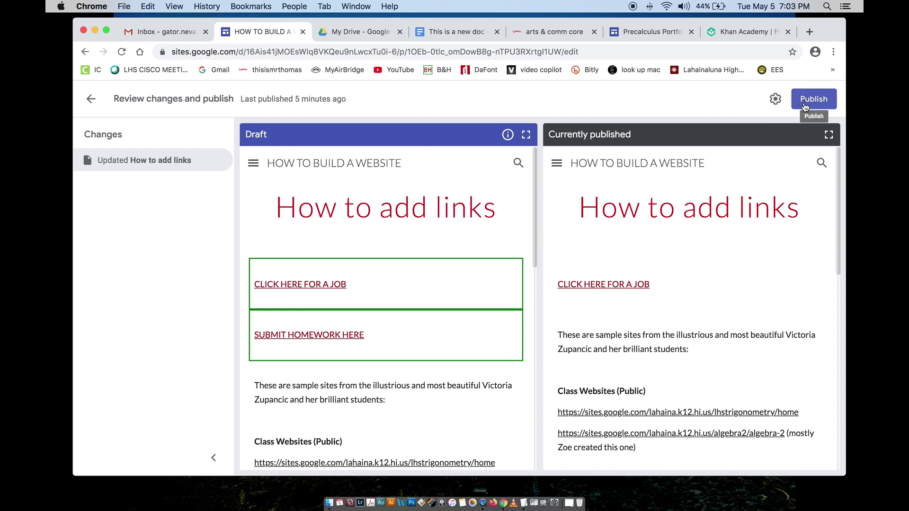
{"action": "left_click", "coordinate": [805, 107]}
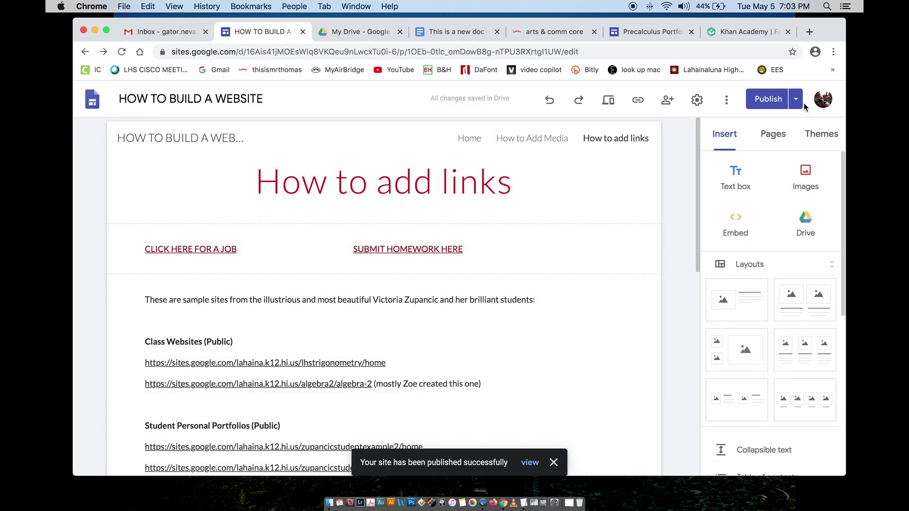
{"action": "left_click", "coordinate": [797, 100]}
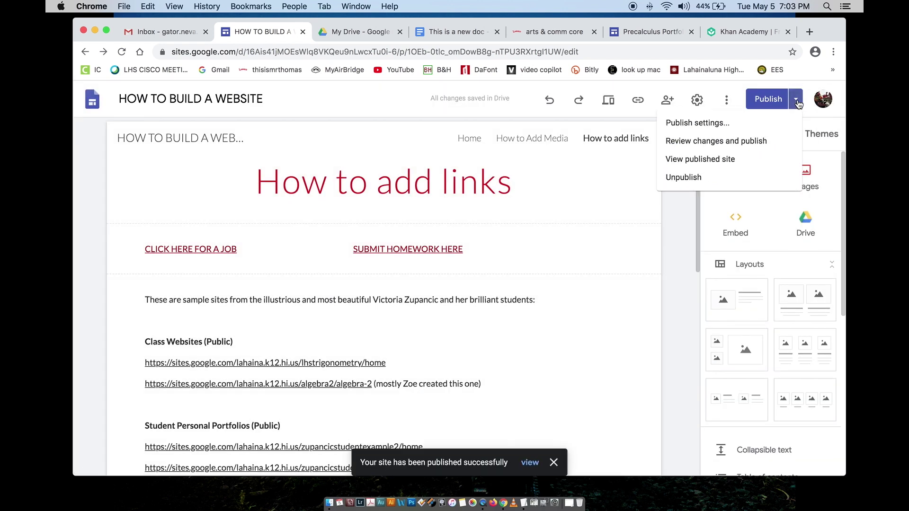
{"action": "left_click", "coordinate": [755, 156]}
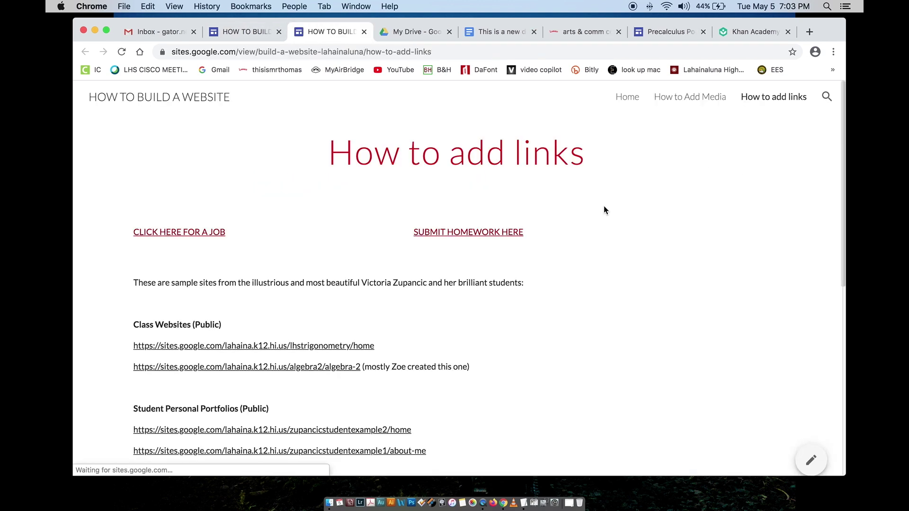
{"action": "left_click", "coordinate": [451, 233]}
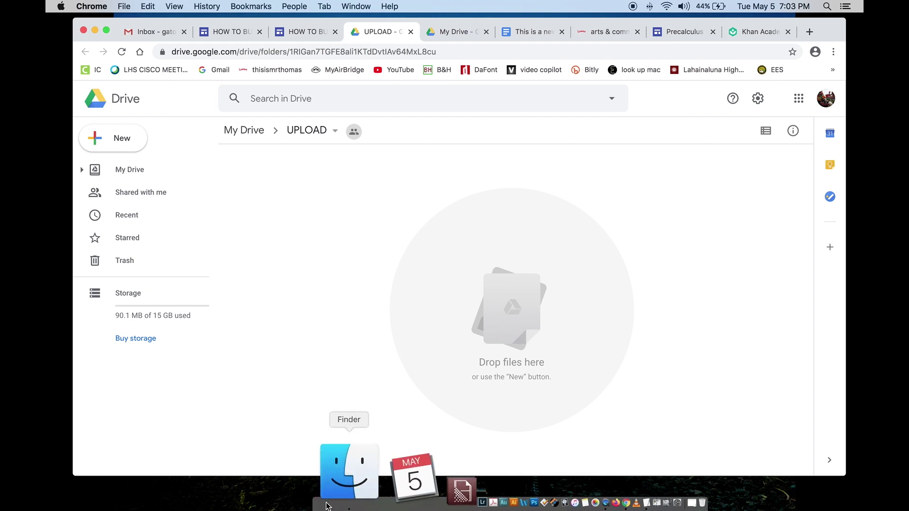
Step: Drag eskimo_pic3 from the photo subfolder in Pictures onto the Drive UPLOAD folder
{"action": "left_click", "coordinate": [326, 503]}
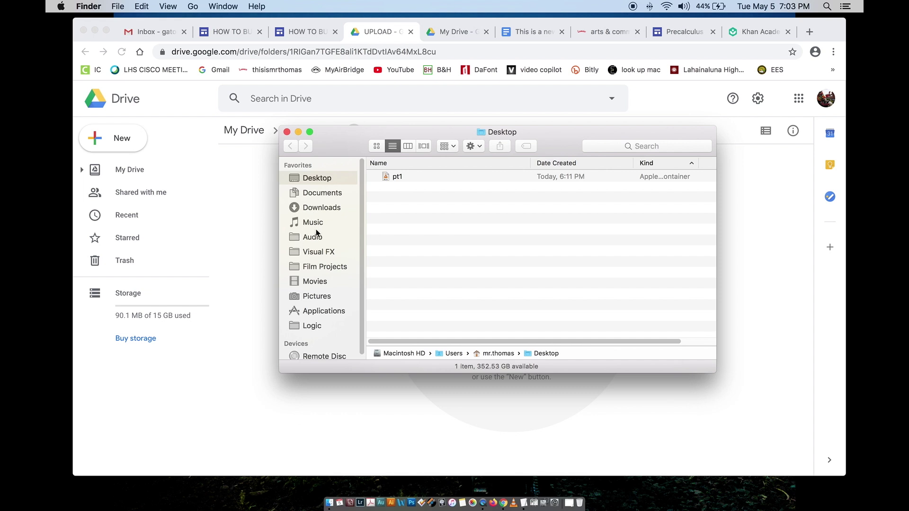
{"action": "left_click", "coordinate": [316, 296]}
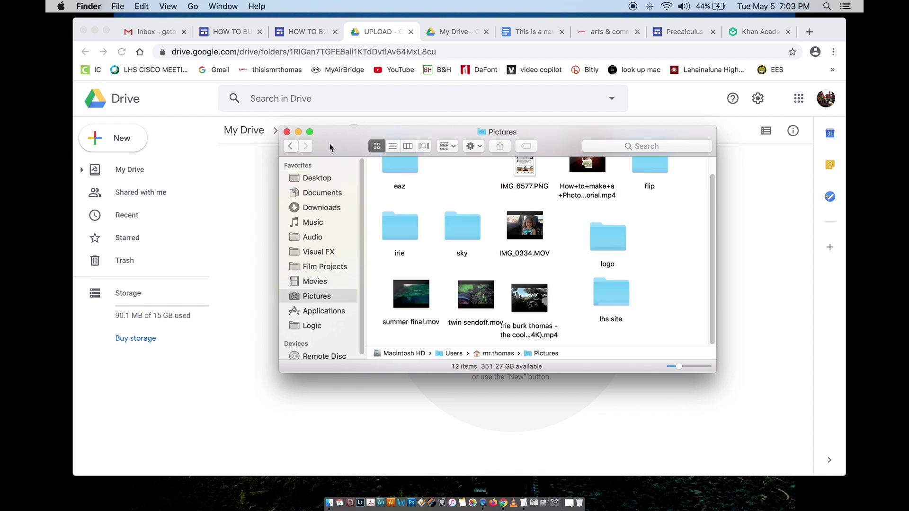
{"action": "left_click_drag", "start_coordinate": [332, 145], "coordinate": [179, 211]}
{"action": "double_click", "coordinate": [247, 291]}
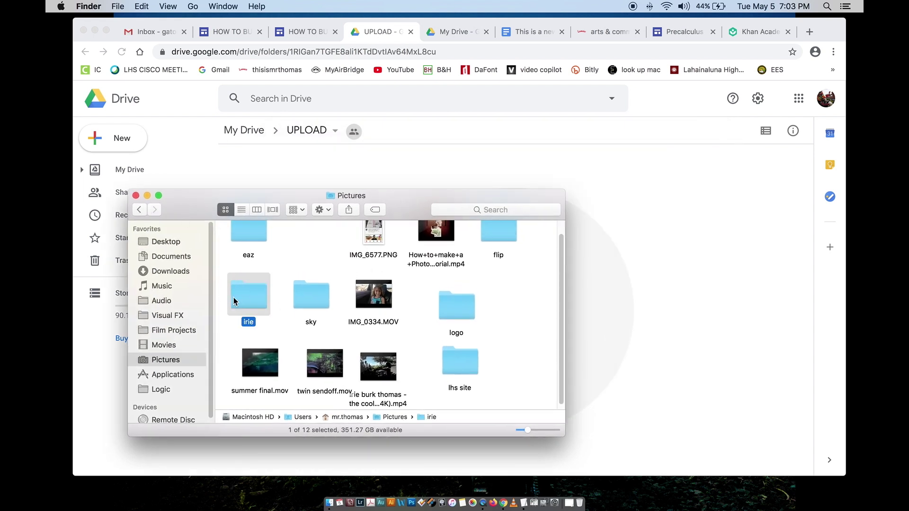
{"action": "scroll", "coordinate": [387, 329], "scroll_direction": "up", "scroll_amount": 2}
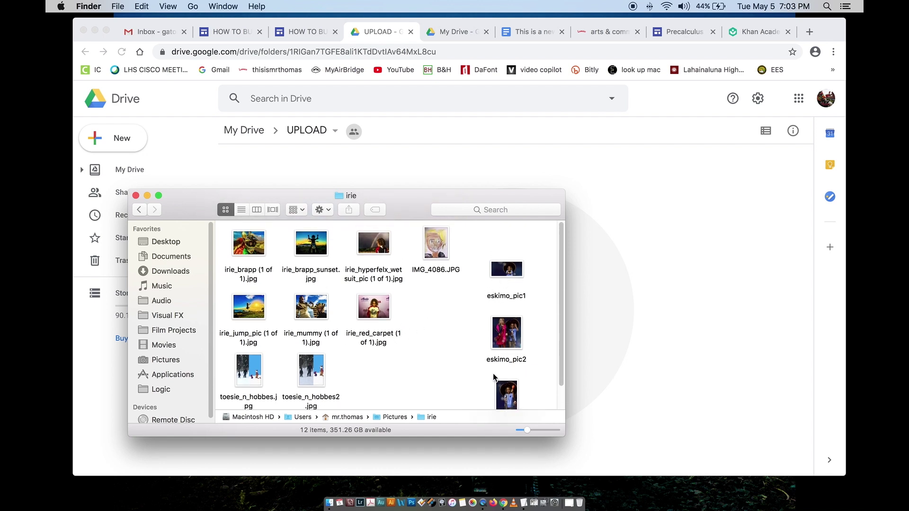
{"action": "scroll", "coordinate": [493, 377], "scroll_direction": "down", "scroll_amount": 3}
{"action": "left_click_drag", "start_coordinate": [504, 373], "coordinate": [613, 321]}
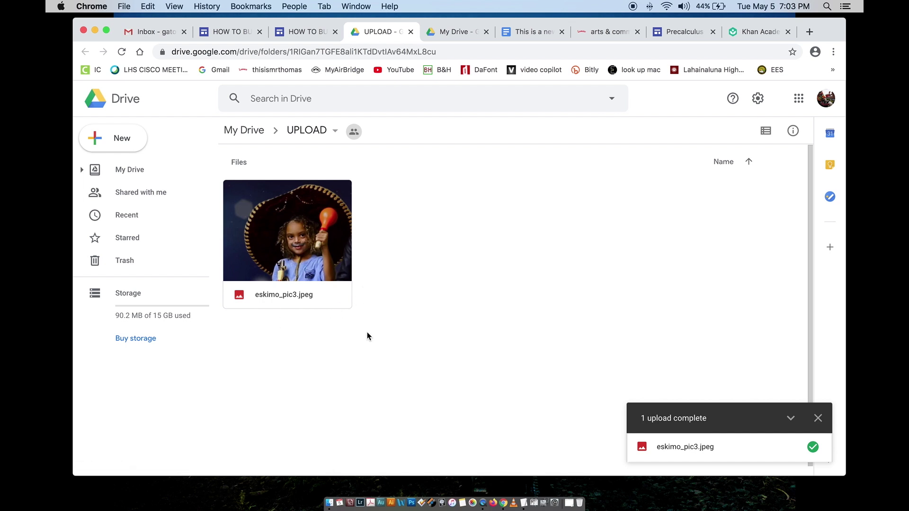
Step: Rename the uploaded photo to the student's name followed by 'p1 submission'
{"action": "right_click", "coordinate": [308, 297]}
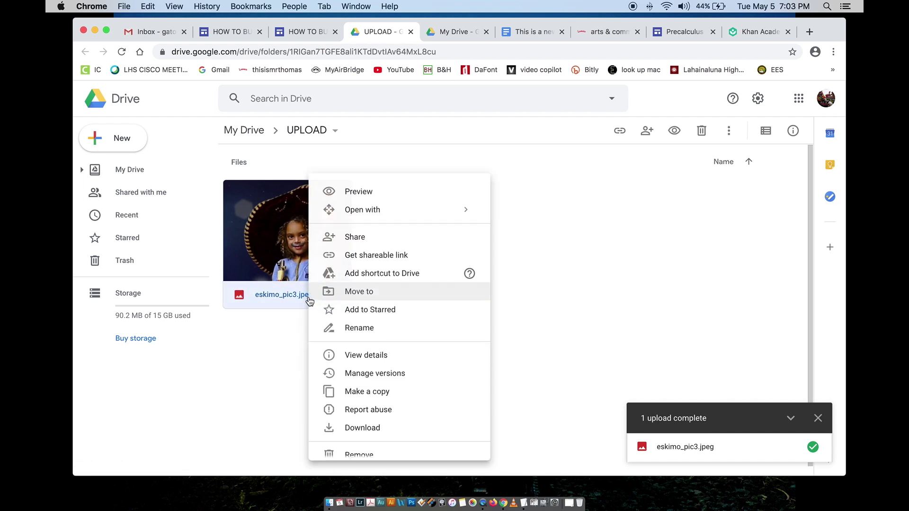
{"action": "left_click", "coordinate": [362, 329]}
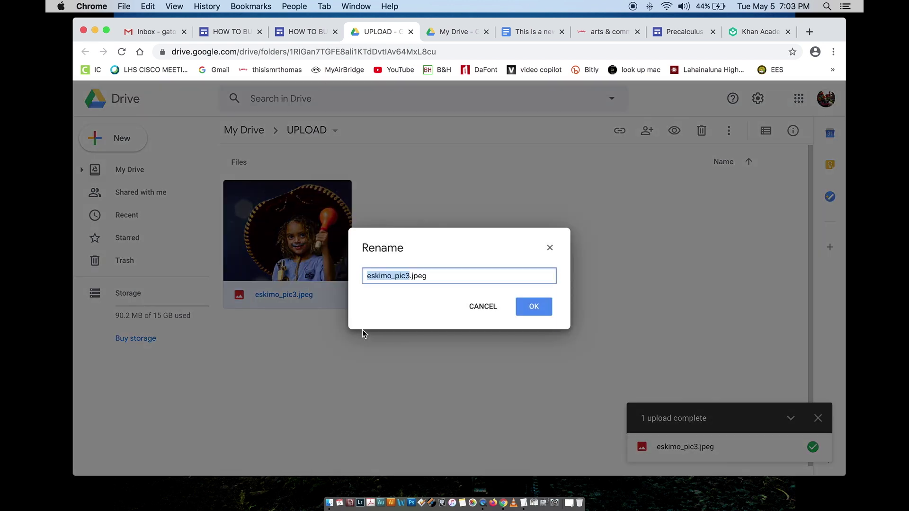
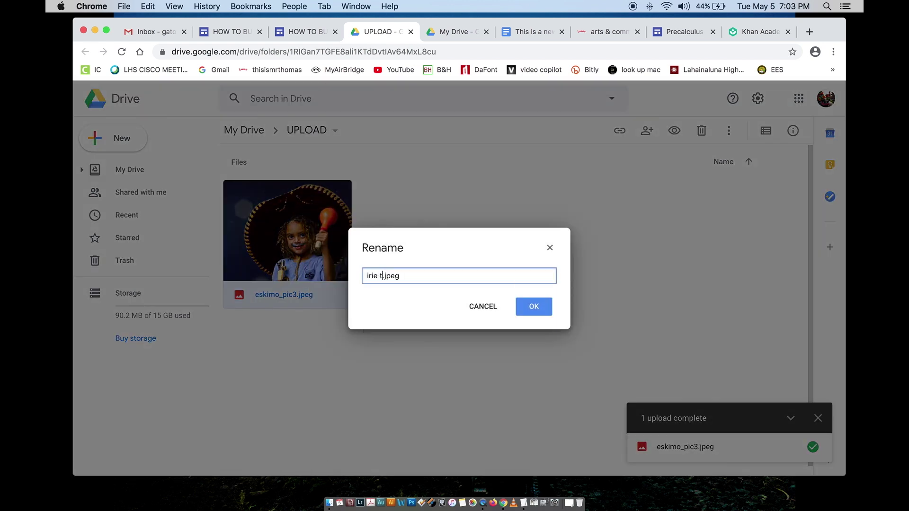
{"action": "type", "text": "p1 submission"}
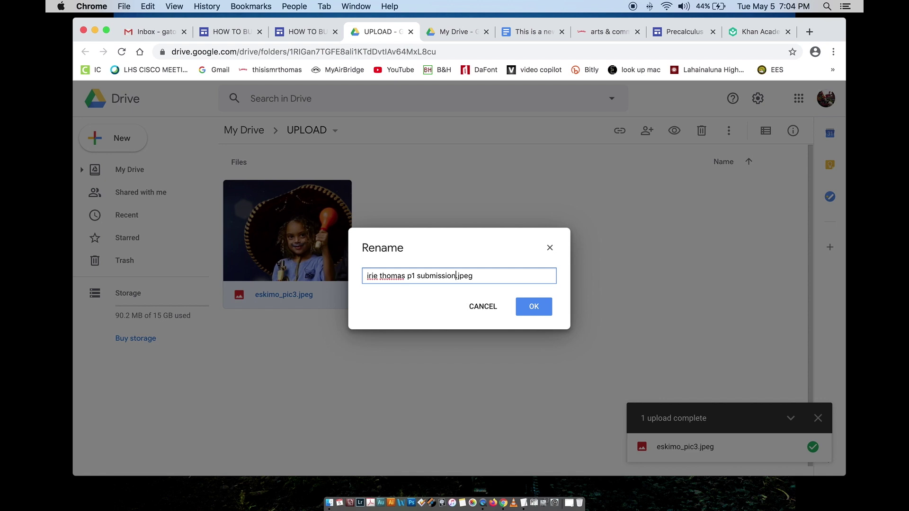
{"action": "left_click", "coordinate": [532, 306]}
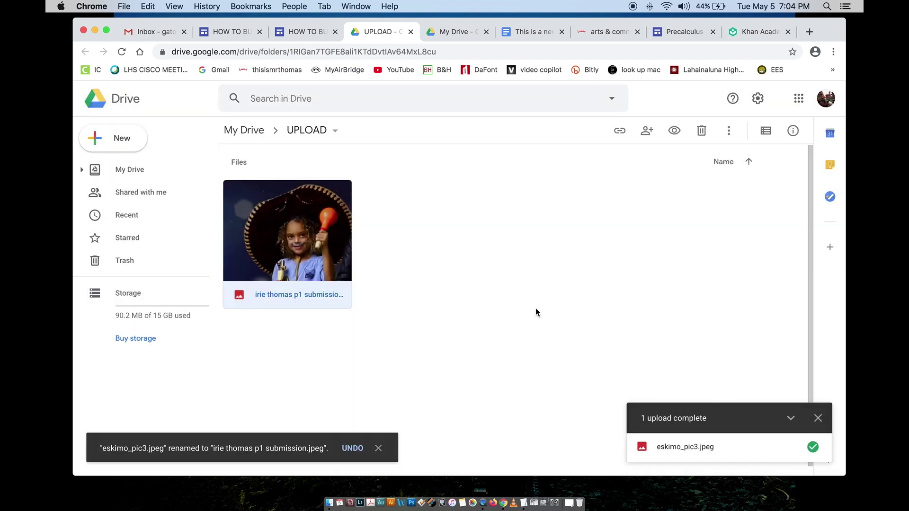
Step: Open the Details panel to review the renamed file's size and modified and opened times
{"action": "left_click", "coordinate": [788, 137]}
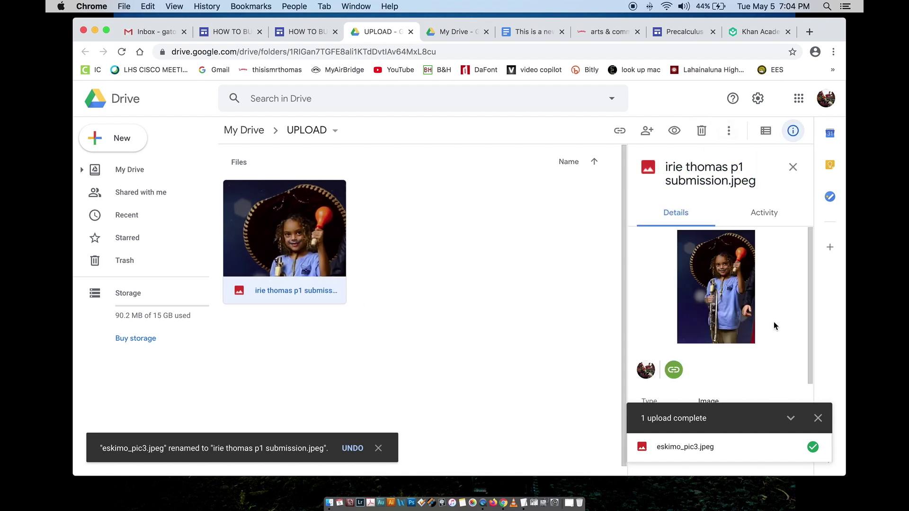
{"action": "left_click", "coordinate": [818, 418]}
{"action": "scroll", "coordinate": [751, 384], "scroll_direction": "down", "scroll_amount": 2}
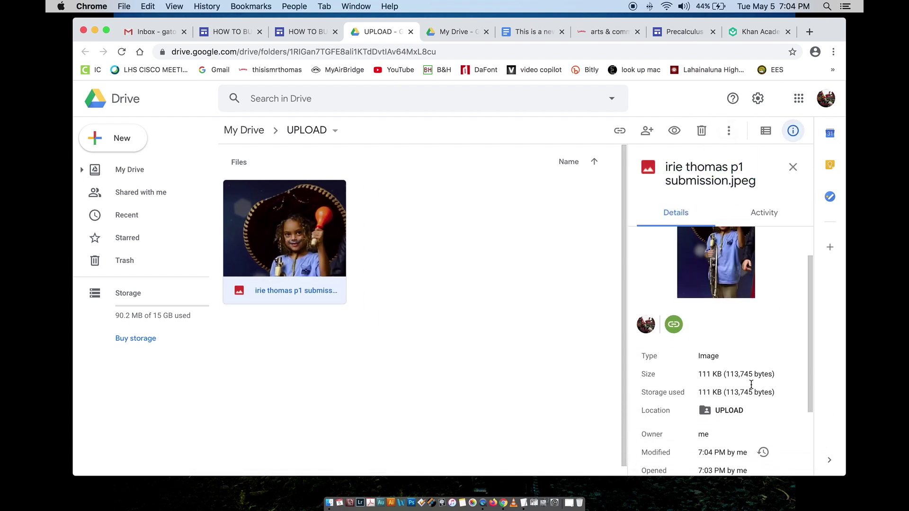
{"action": "scroll", "coordinate": [750, 384], "scroll_direction": "down", "scroll_amount": 3}
{"action": "left_click", "coordinate": [698, 352]}
{"action": "left_click_drag", "start_coordinate": [698, 352], "coordinate": [731, 372]}
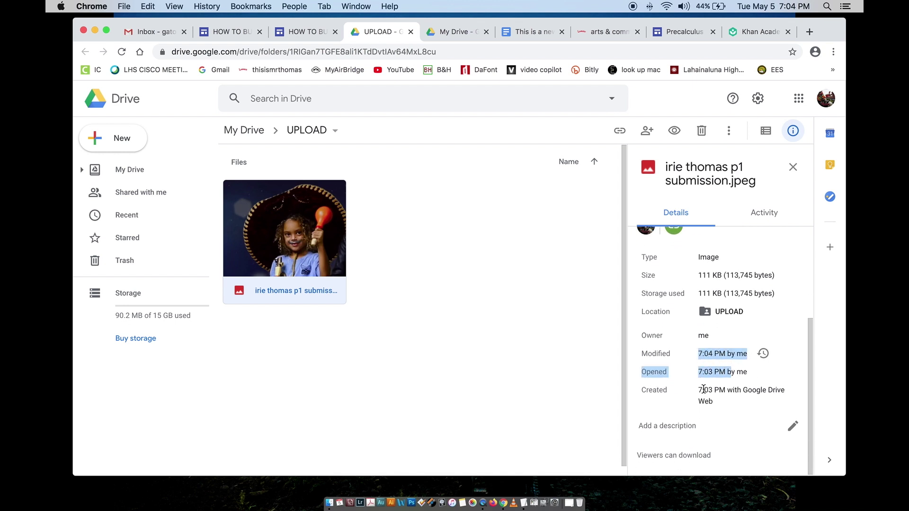
{"action": "left_click", "coordinate": [703, 389]}
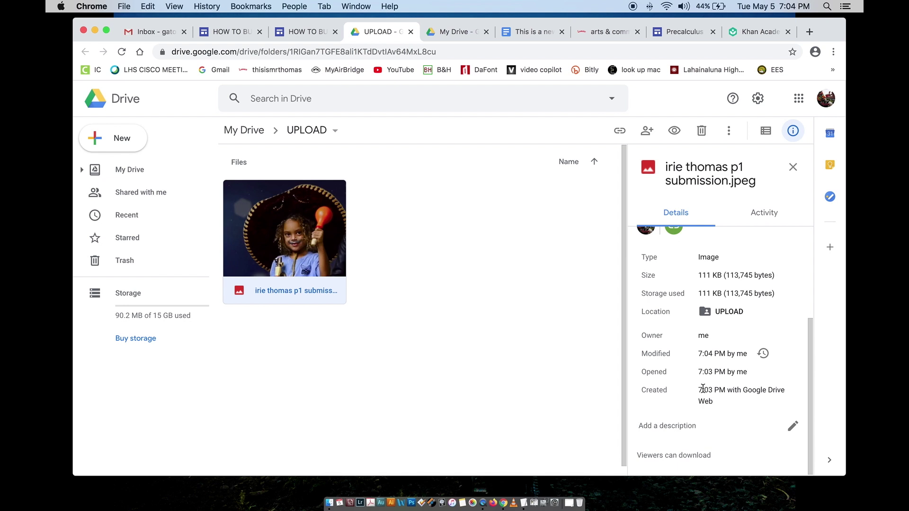
{"action": "scroll", "coordinate": [698, 402], "scroll_direction": "up", "scroll_amount": 5}
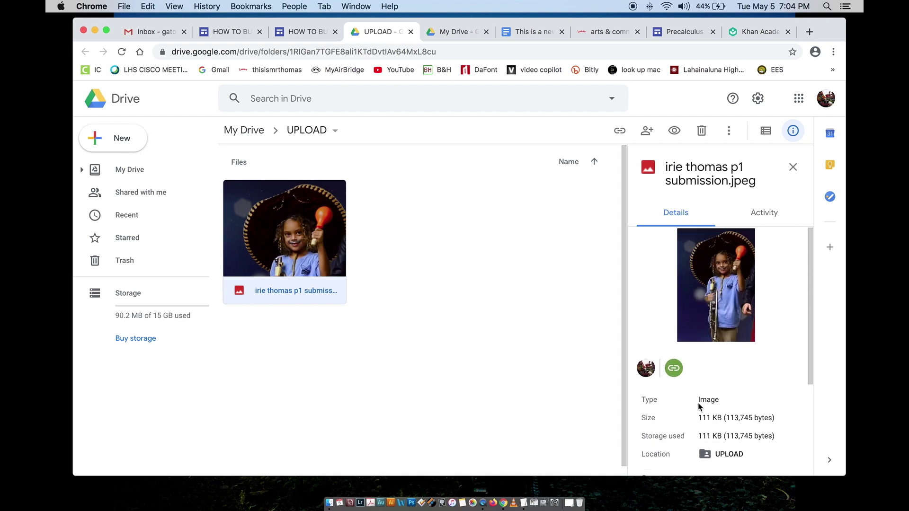
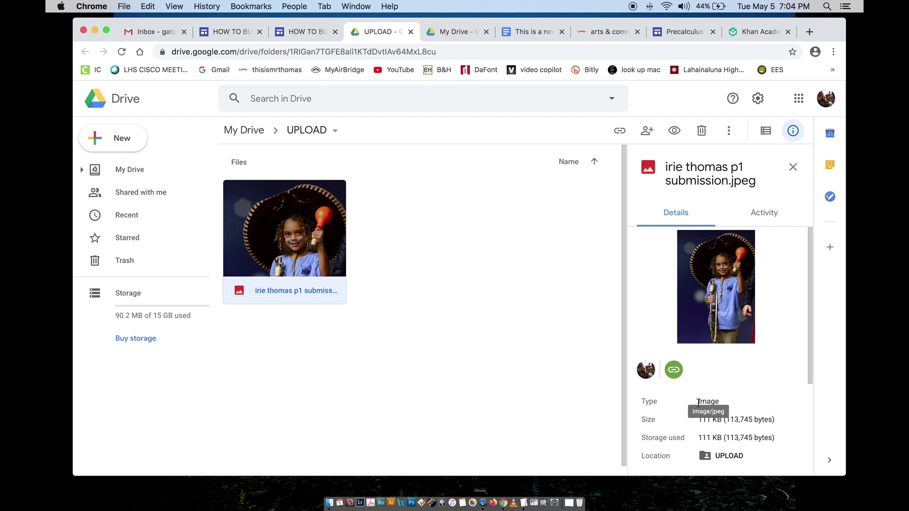
Step: Return to the HOW TO BUILD A WEBSITE editor and close its duplicate tabs
{"action": "left_click", "coordinate": [304, 38]}
{"action": "left_click", "coordinate": [335, 32]}
{"action": "left_click", "coordinate": [235, 32]}
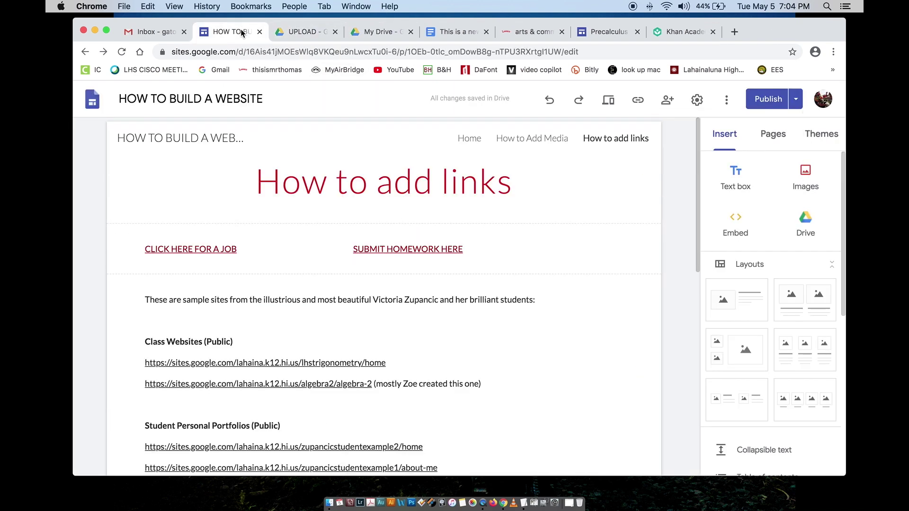
{"action": "left_click", "coordinate": [374, 251]}
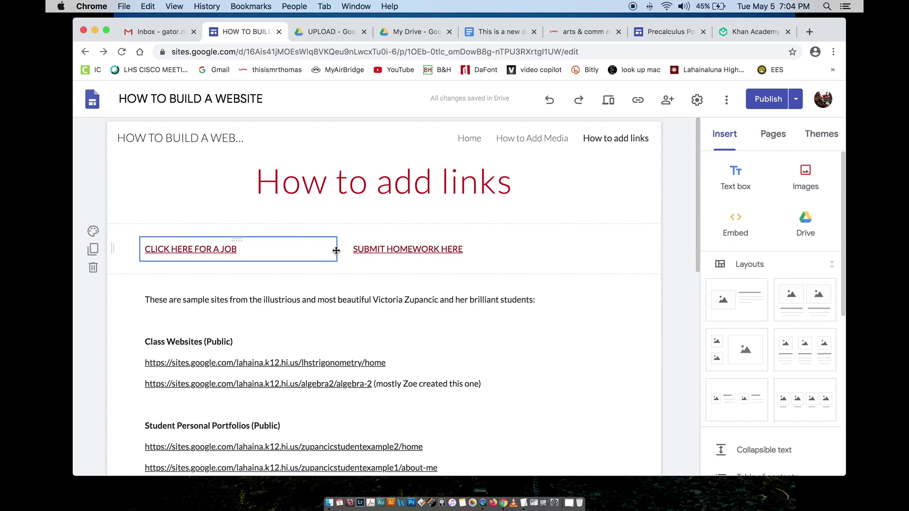
{"action": "left_click", "coordinate": [348, 182]}
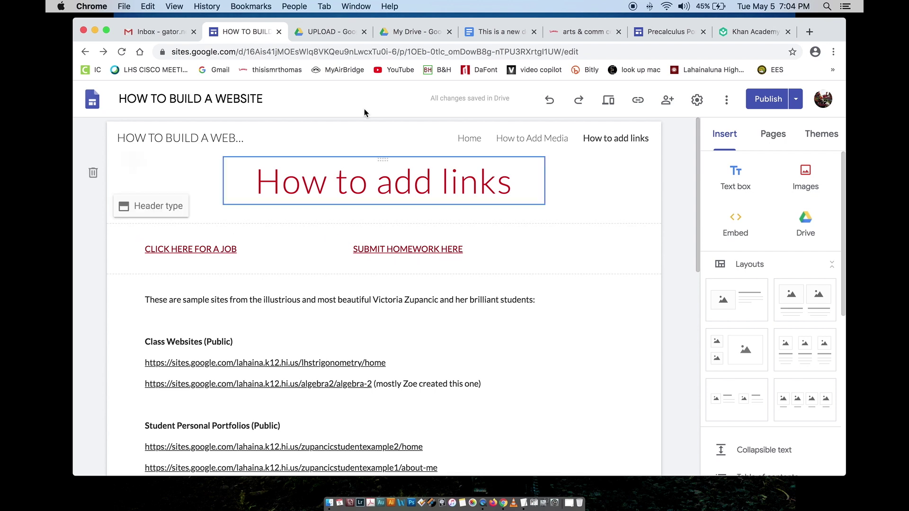
Step: Close the leftover My Drive tab and the new test document
{"action": "left_click", "coordinate": [400, 34]}
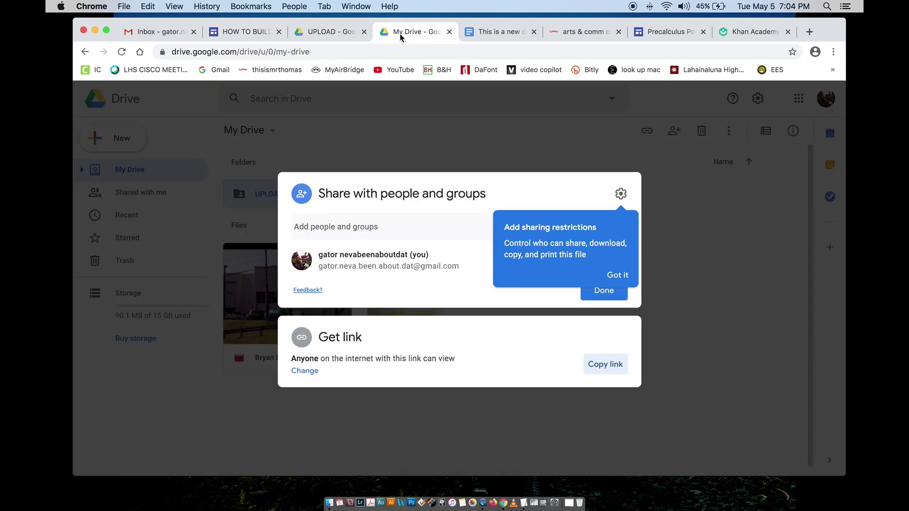
{"action": "left_click", "coordinate": [335, 32]}
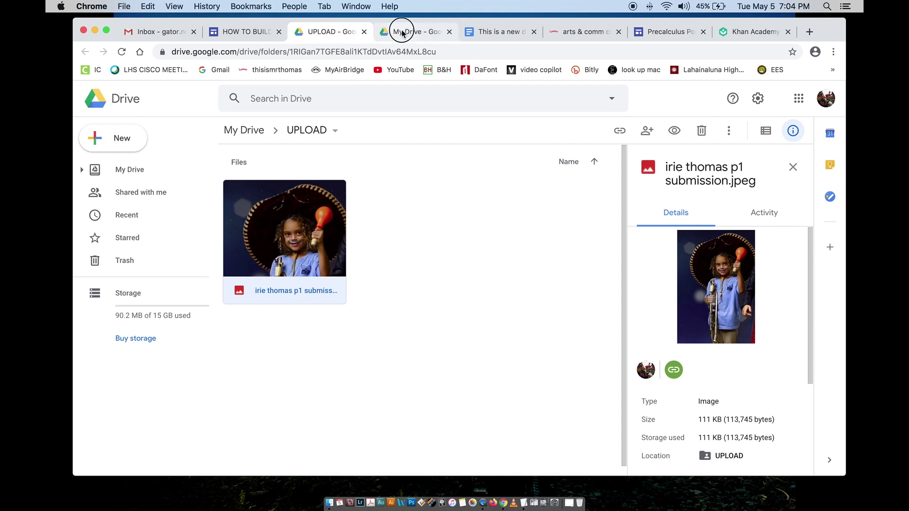
{"action": "left_click", "coordinate": [402, 31]}
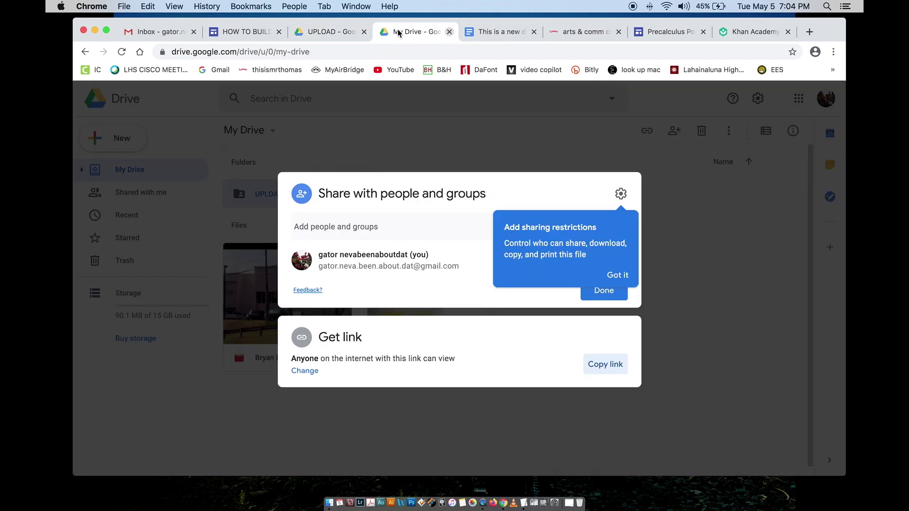
{"action": "left_click", "coordinate": [449, 32]}
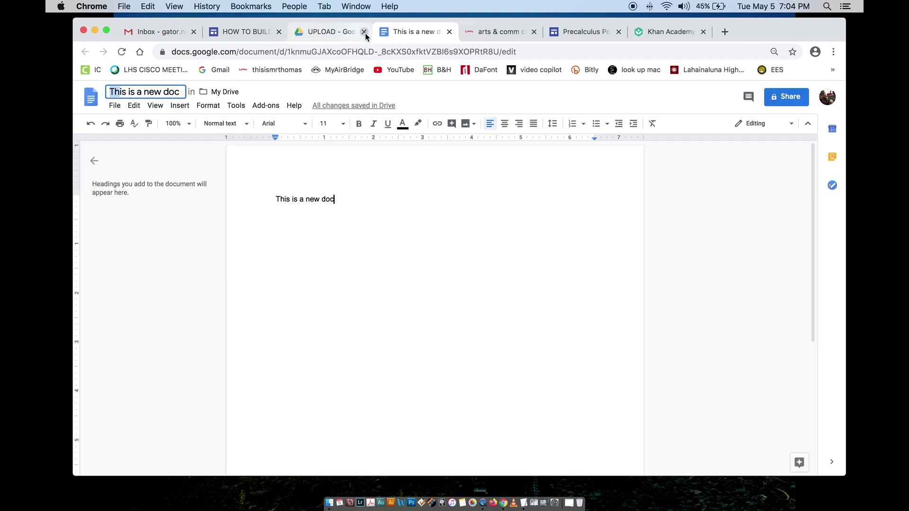
{"action": "key", "text": "super+w"}
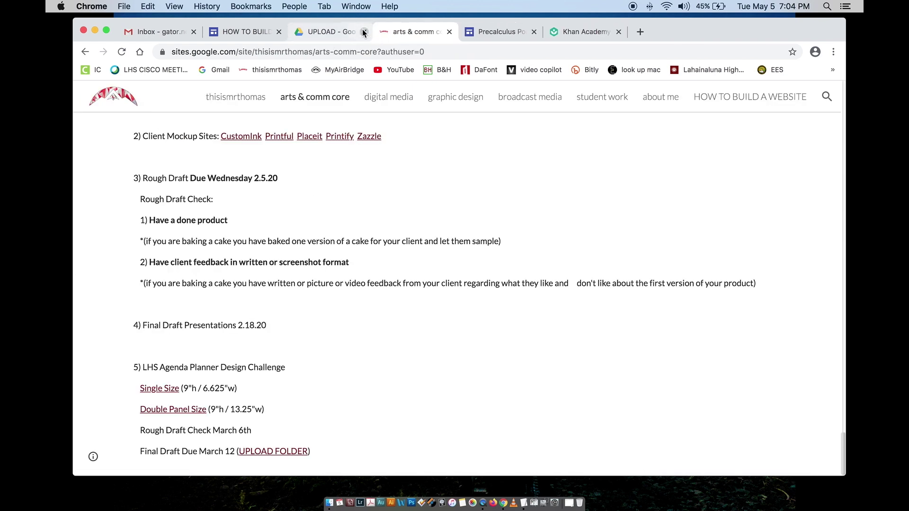
{"action": "left_click", "coordinate": [364, 31]}
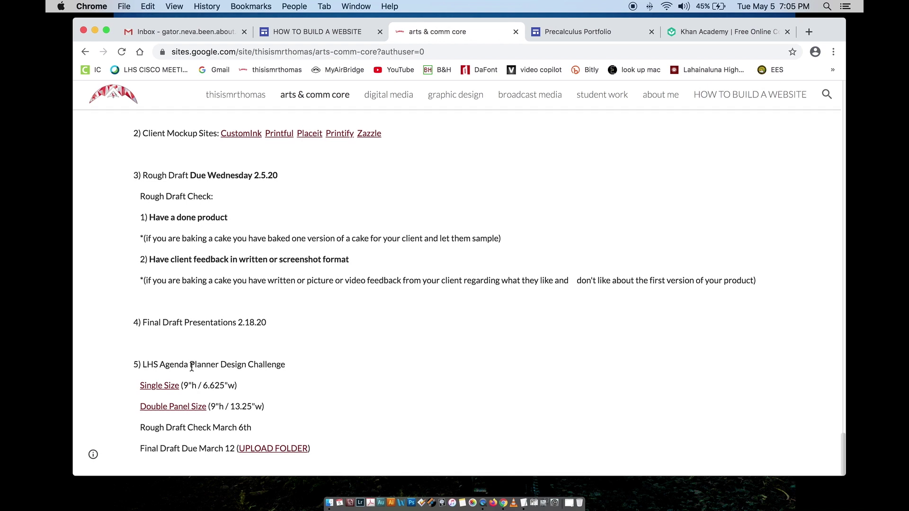
{"action": "scroll", "coordinate": [160, 346], "scroll_direction": "up", "scroll_amount": 6}
{"action": "scroll", "coordinate": [160, 343], "scroll_direction": "up", "scroll_amount": 2}
{"action": "scroll", "coordinate": [159, 342], "scroll_direction": "down", "scroll_amount": 3}
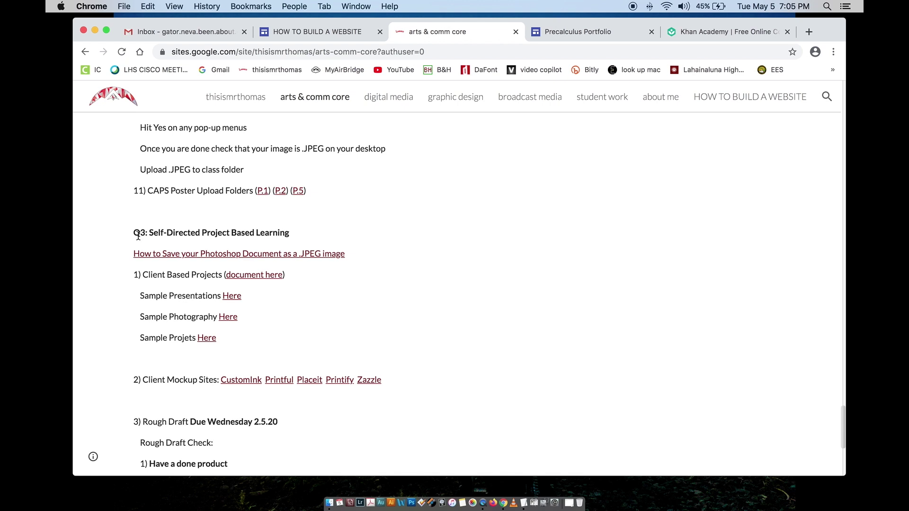
{"action": "left_click", "coordinate": [133, 233]}
{"action": "left_click", "coordinate": [150, 273]}
{"action": "scroll", "coordinate": [170, 251], "scroll_direction": "down", "scroll_amount": 2}
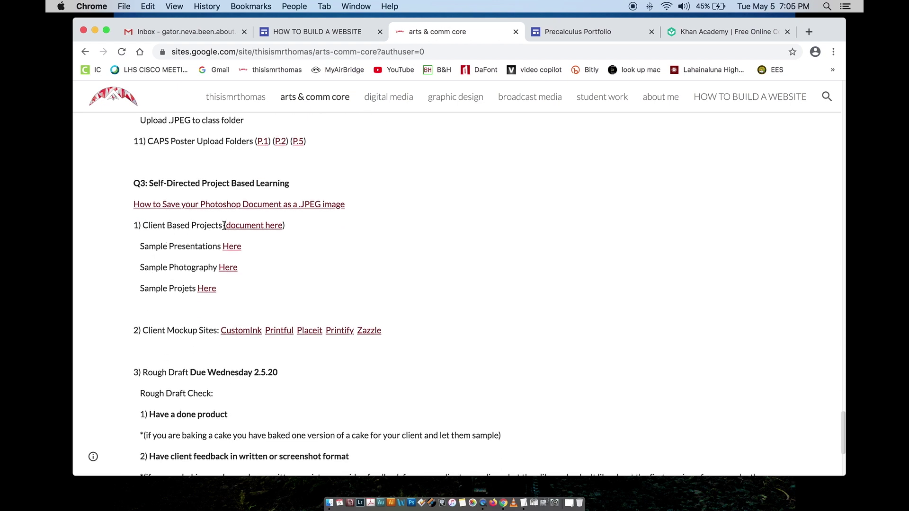
{"action": "left_click", "coordinate": [248, 229]}
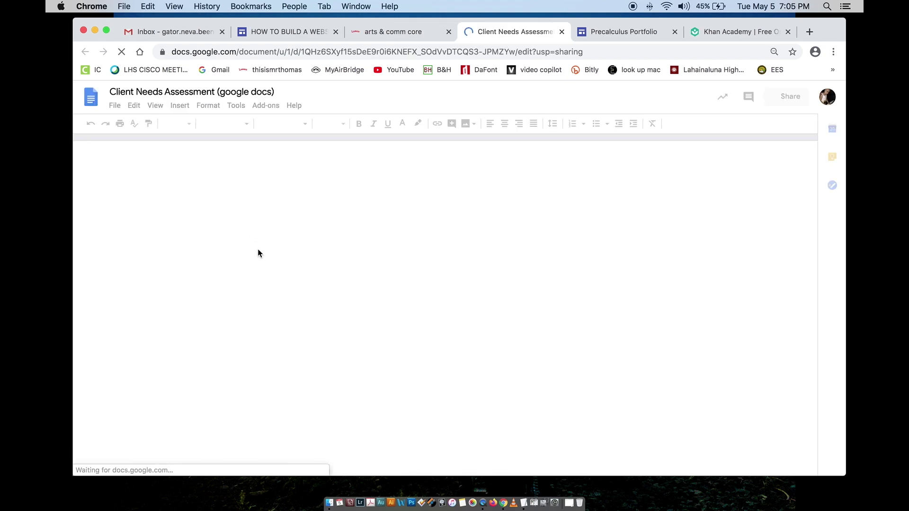
{"action": "scroll", "coordinate": [329, 315], "scroll_direction": "down", "scroll_amount": 5}
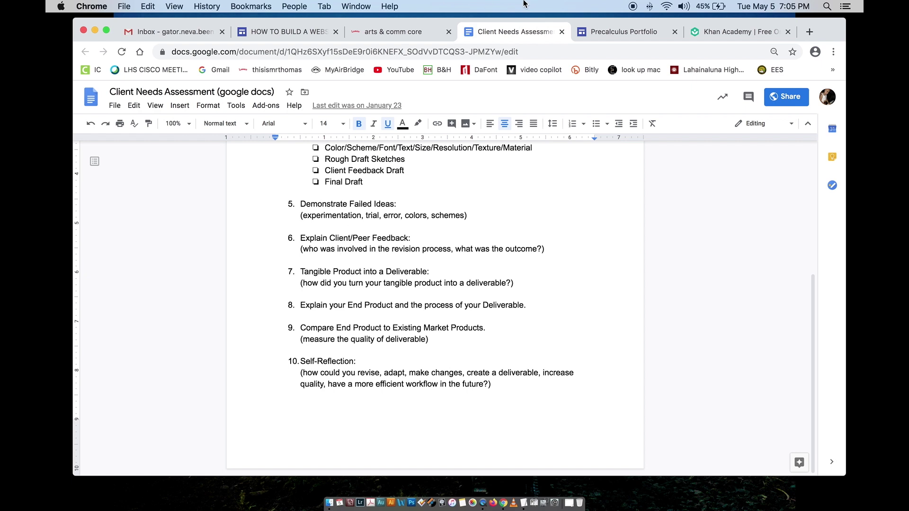
{"action": "left_click", "coordinate": [561, 31]}
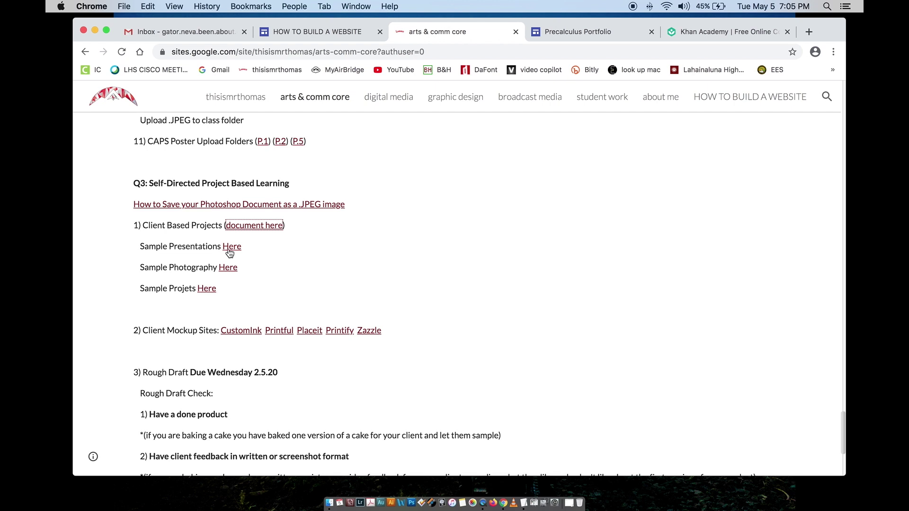
{"action": "scroll", "coordinate": [230, 251], "scroll_direction": "up", "scroll_amount": 1}
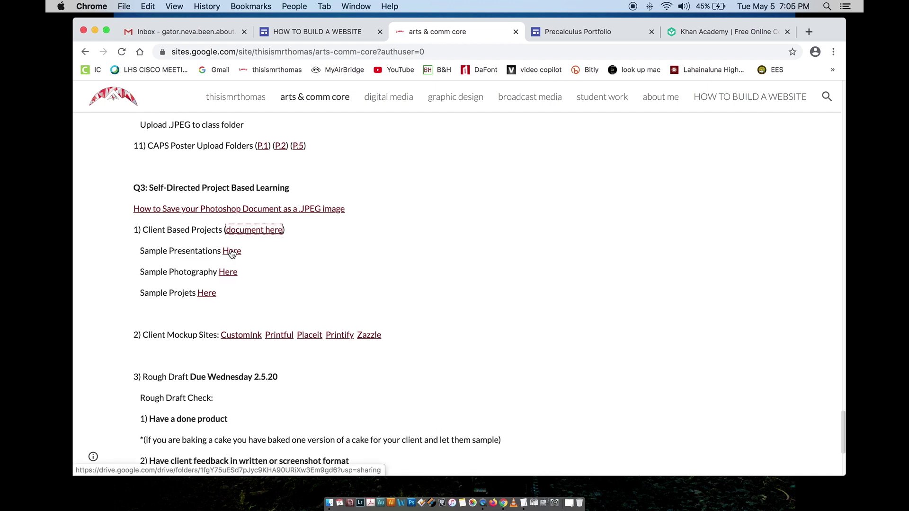
{"action": "left_click", "coordinate": [231, 251]}
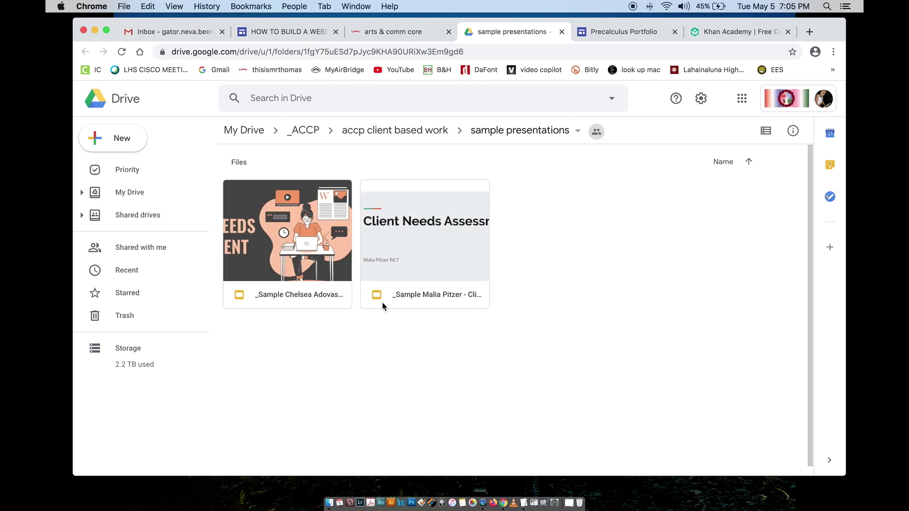
Step: Open the first sample Client Needs Assessment presentation from the shared Drive folder
{"action": "double_click", "coordinate": [293, 269]}
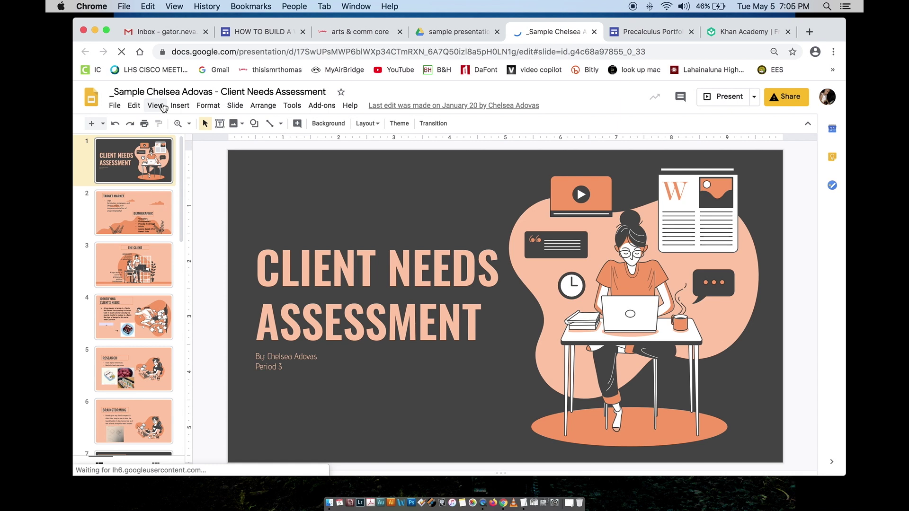
Step: Present the Client Needs Assessment slideshow through slide 7's animation, then exit
{"action": "left_click", "coordinate": [721, 100]}
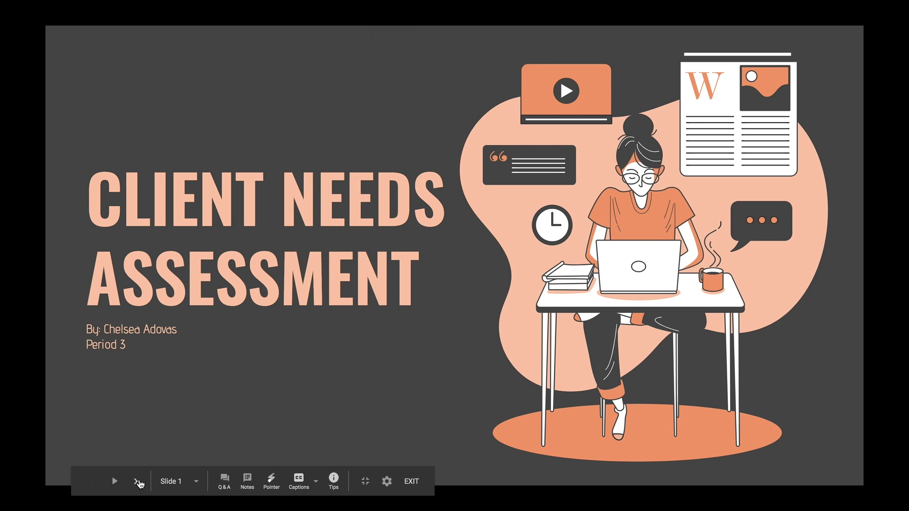
{"action": "left_click", "coordinate": [138, 482]}
{"action": "left_click", "coordinate": [138, 482]}
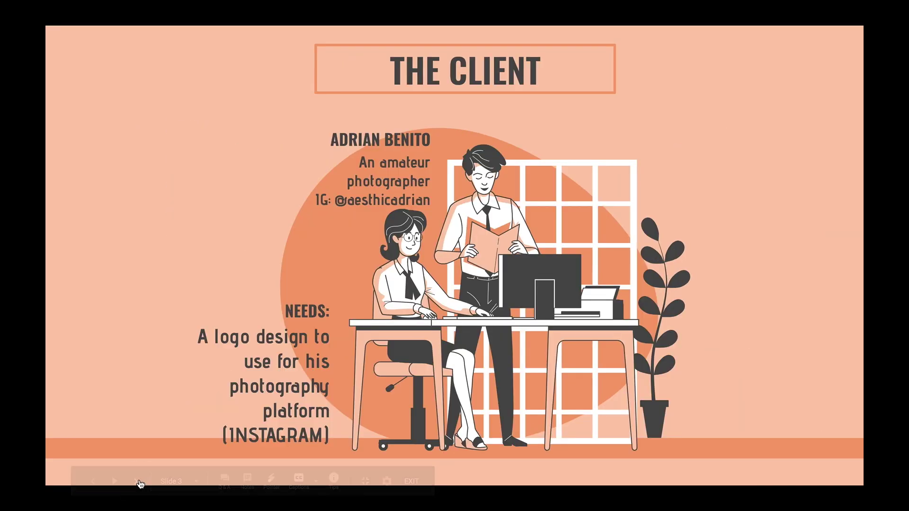
{"action": "left_click", "coordinate": [137, 482]}
{"action": "left_click", "coordinate": [138, 482]}
{"action": "left_click", "coordinate": [137, 481]}
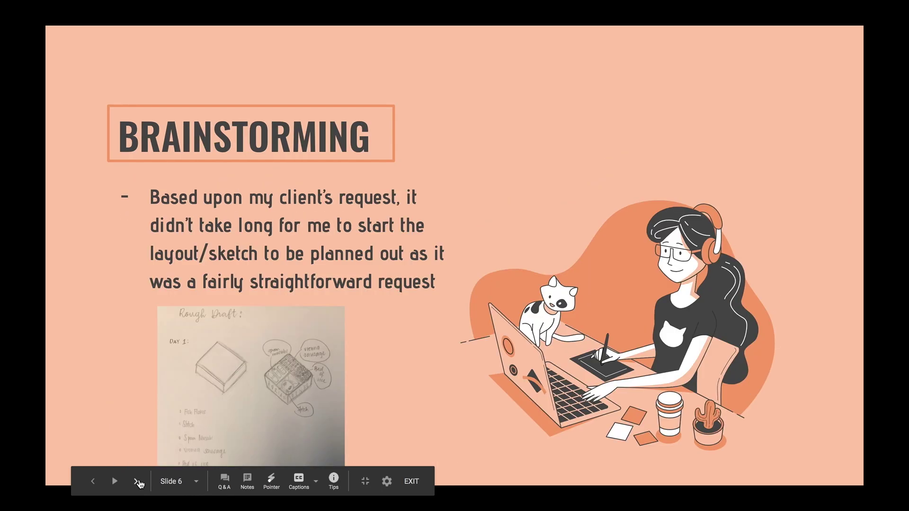
{"action": "left_click", "coordinate": [138, 482]}
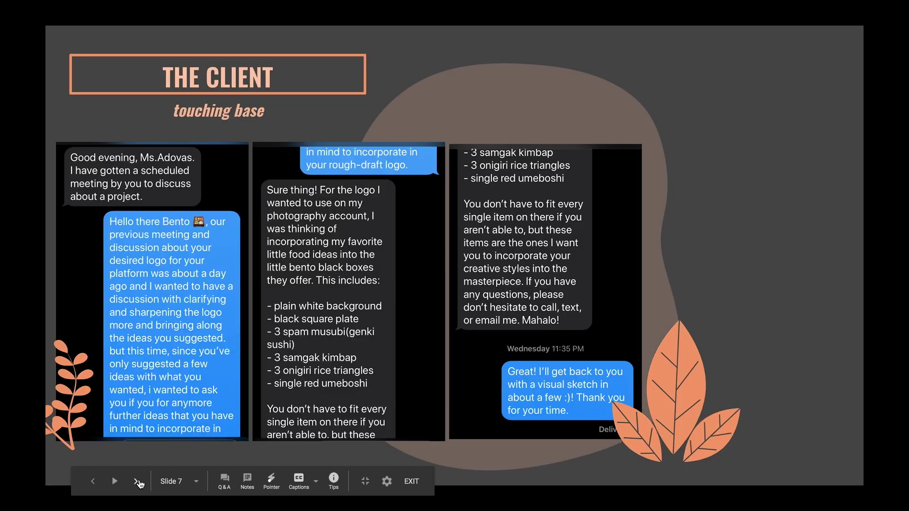
{"action": "left_click", "coordinate": [138, 481]}
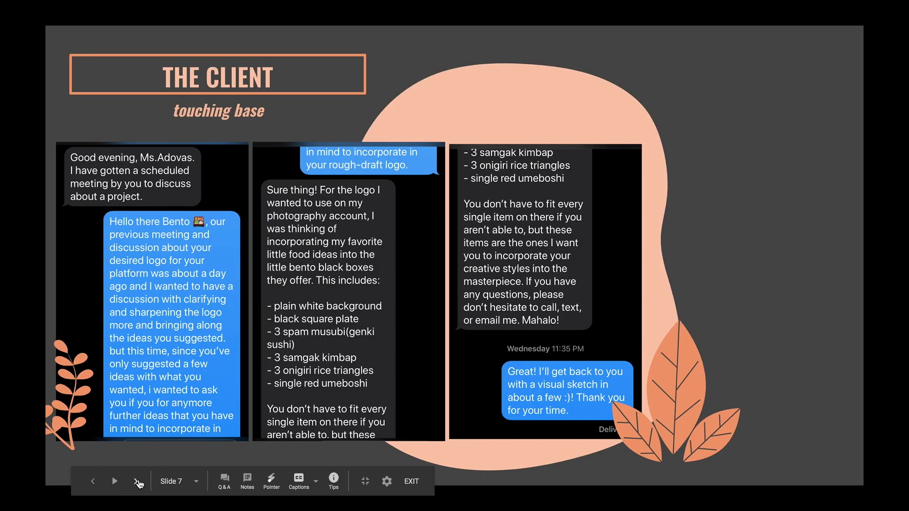
{"action": "left_click", "coordinate": [410, 481]}
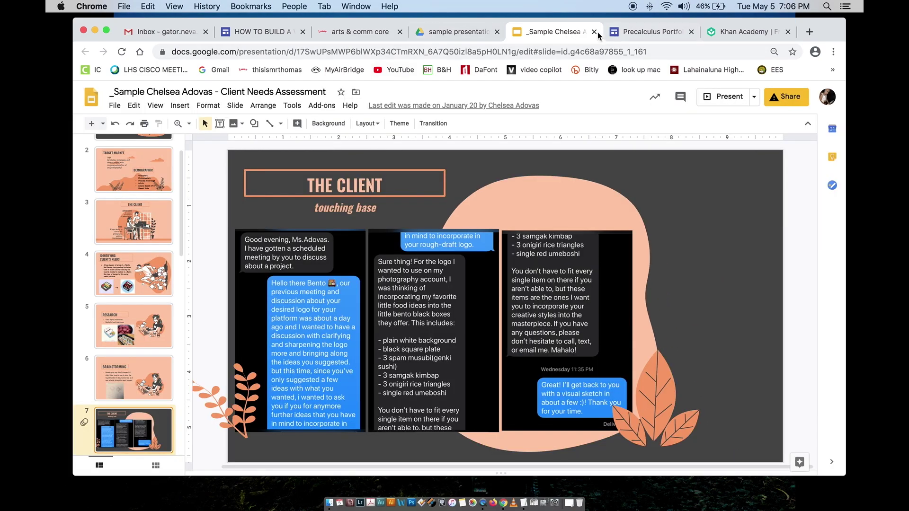
Step: Close the presentation and open the Sample Photography folder from the arts & comm core page
{"action": "left_click", "coordinate": [594, 31]}
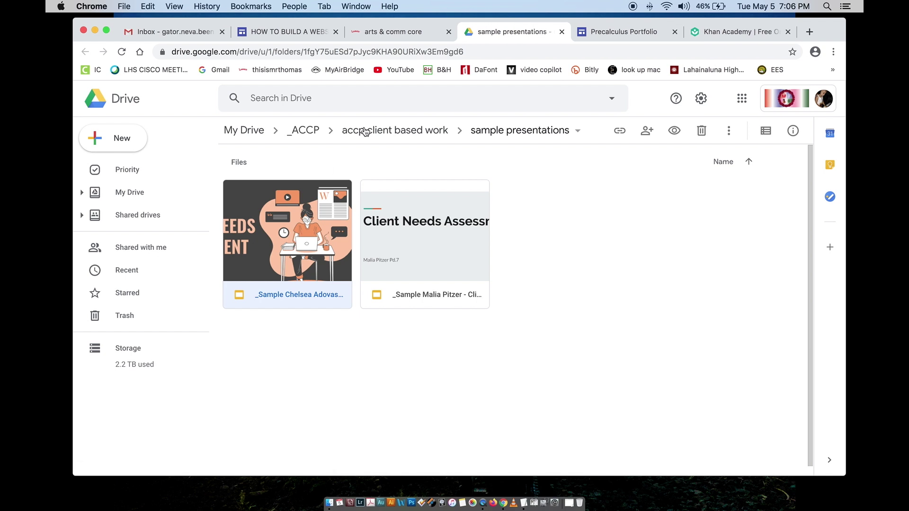
{"action": "left_click", "coordinate": [398, 34]}
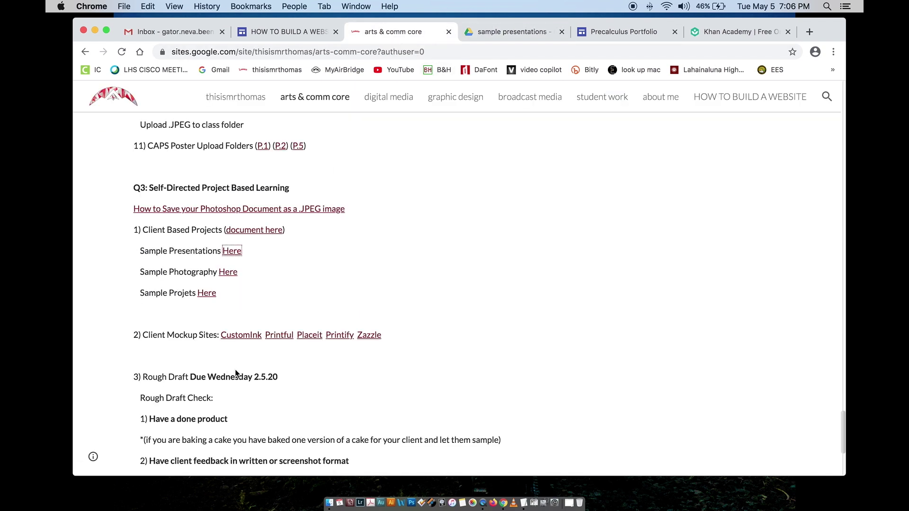
{"action": "left_click", "coordinate": [153, 271]}
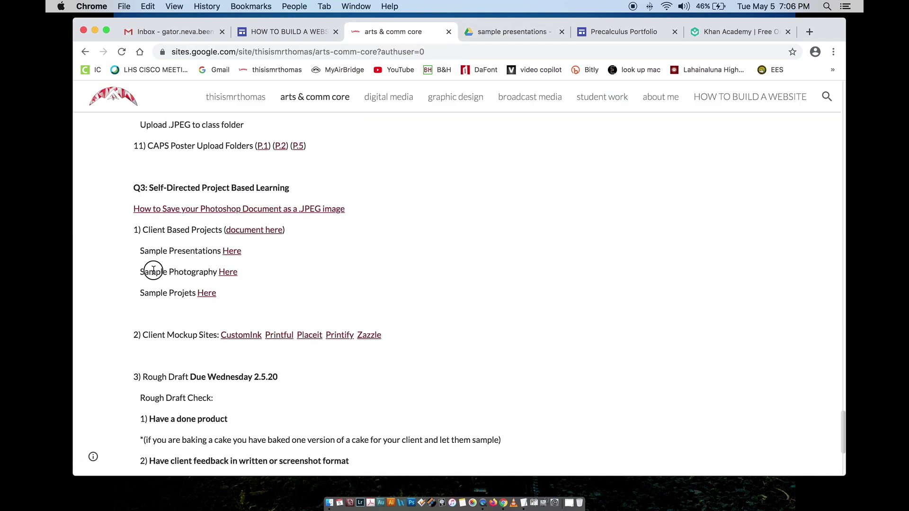
{"action": "left_click", "coordinate": [231, 272]}
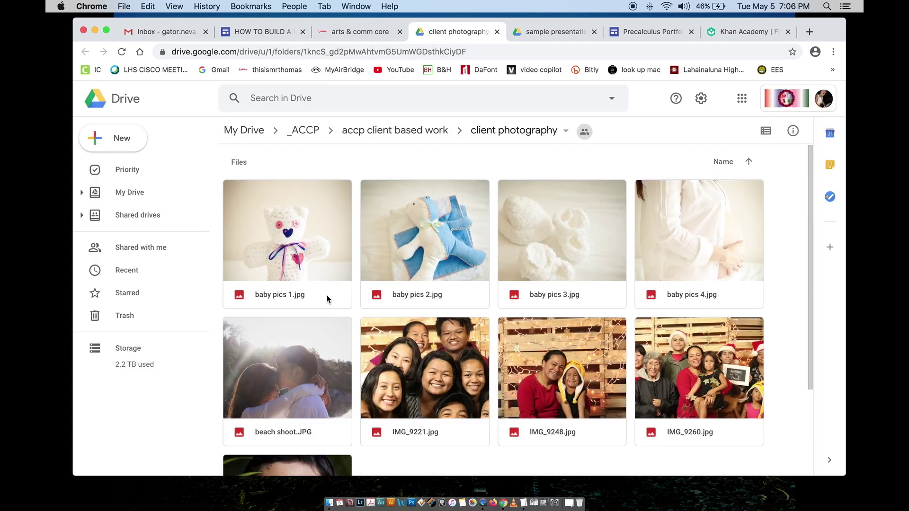
Step: Close the client photography folder, then open and close the linked sample projects folder
{"action": "scroll", "coordinate": [328, 299], "scroll_direction": "down", "scroll_amount": 3}
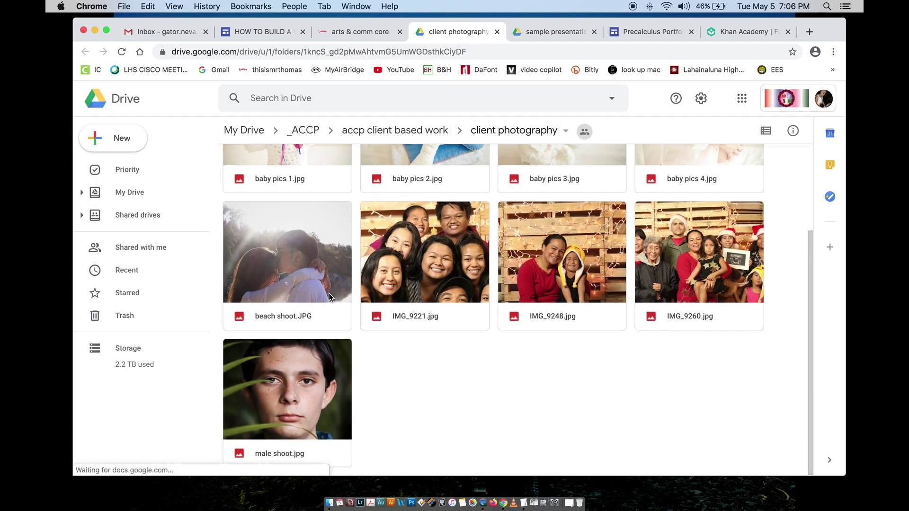
{"action": "left_click", "coordinate": [496, 31]}
{"action": "left_click", "coordinate": [202, 295]}
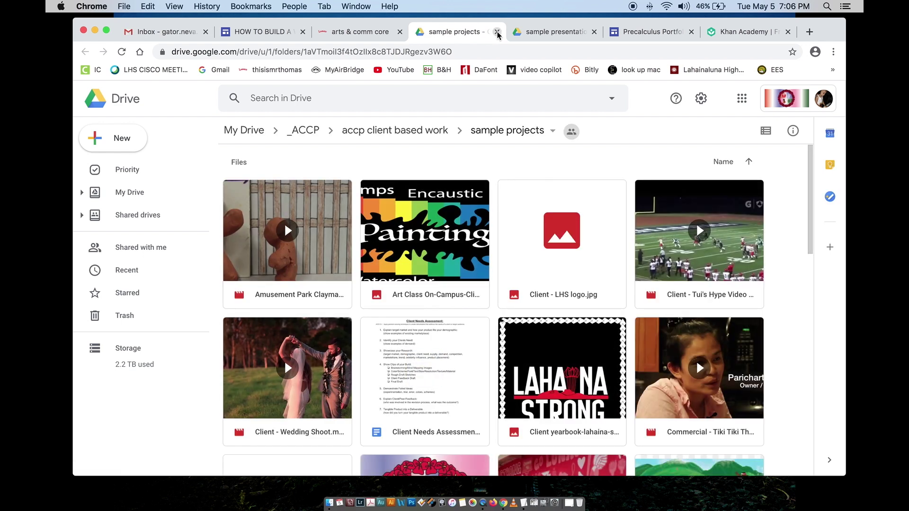
{"action": "left_click", "coordinate": [496, 31]}
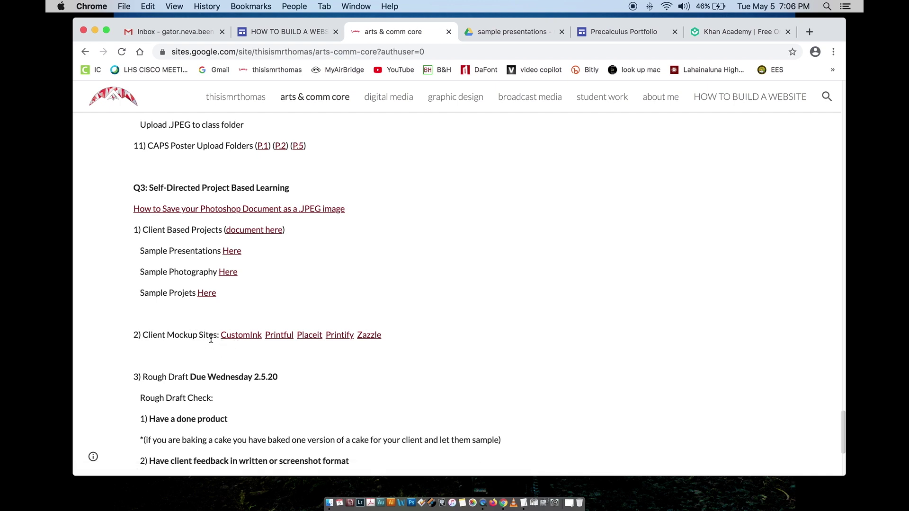
{"action": "left_click", "coordinate": [239, 336]}
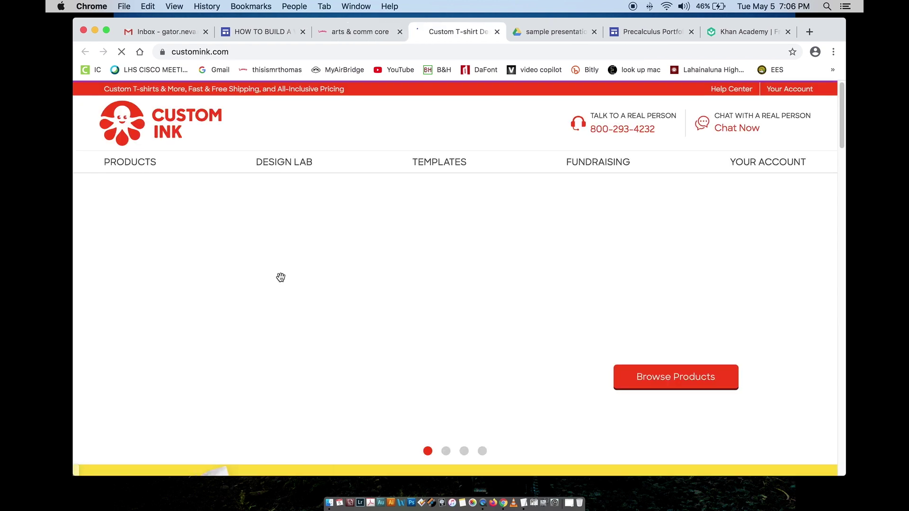
{"action": "scroll", "coordinate": [274, 314], "scroll_direction": "down", "scroll_amount": 2}
{"action": "scroll", "coordinate": [274, 314], "scroll_direction": "up", "scroll_amount": 2}
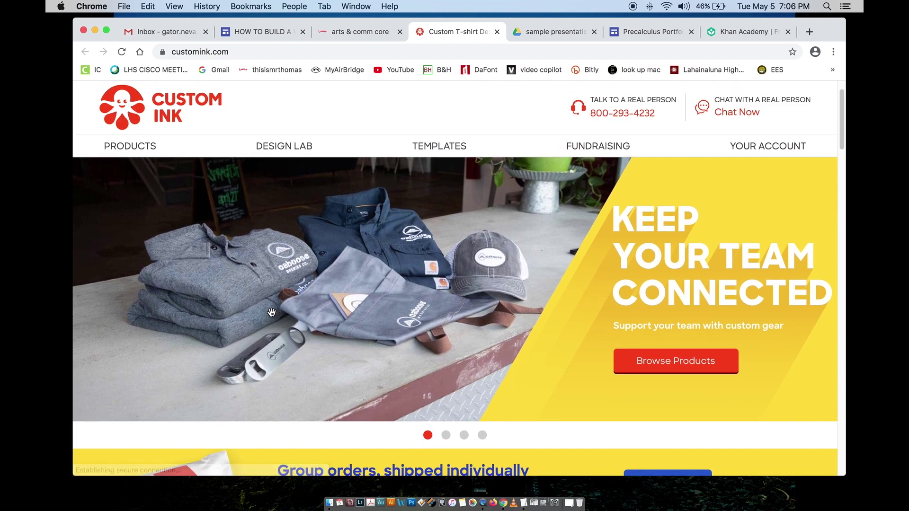
{"action": "scroll", "coordinate": [249, 257], "scroll_direction": "down", "scroll_amount": 4}
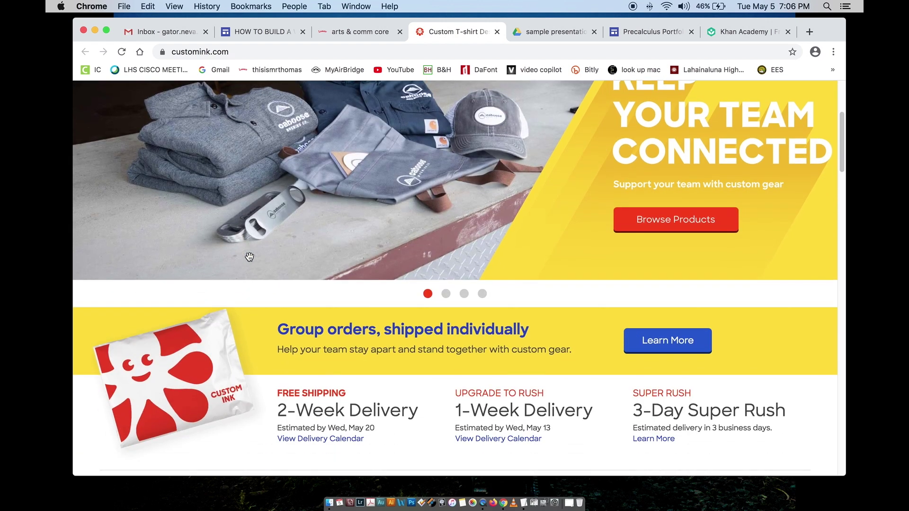
{"action": "scroll", "coordinate": [249, 256], "scroll_direction": "up", "scroll_amount": 3}
{"action": "scroll", "coordinate": [249, 257], "scroll_direction": "up", "scroll_amount": 1}
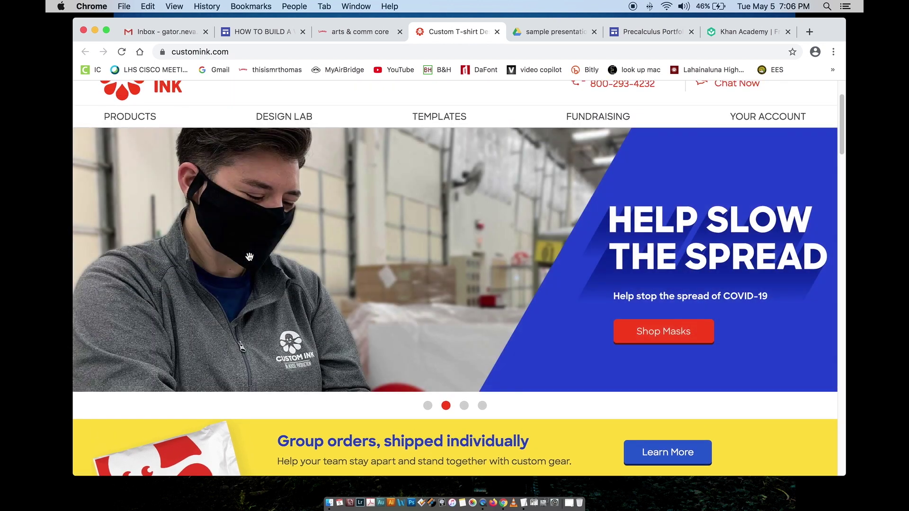
{"action": "left_click", "coordinate": [497, 32]}
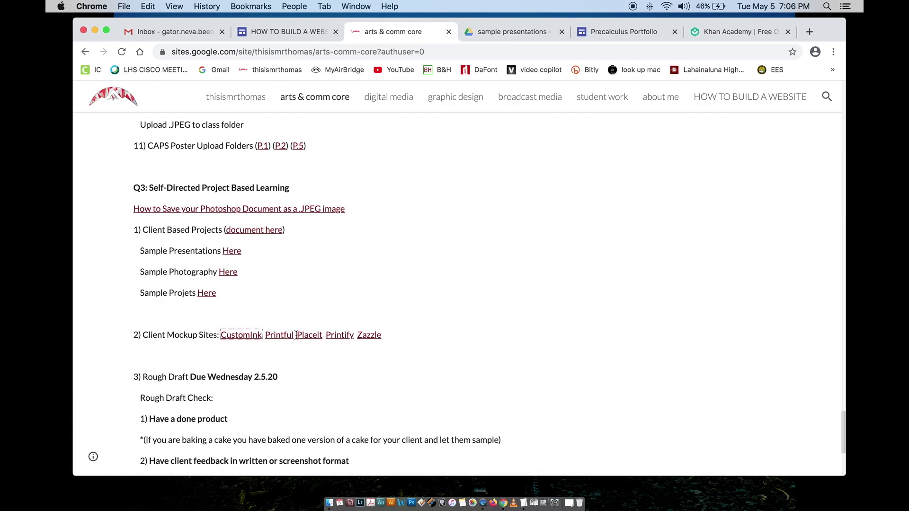
Step: Scroll down the class page and highlight the Rough Draft section text, then deselect it
{"action": "scroll", "coordinate": [261, 334], "scroll_direction": "down", "scroll_amount": 1}
{"action": "scroll", "coordinate": [261, 334], "scroll_direction": "down", "scroll_amount": 1}
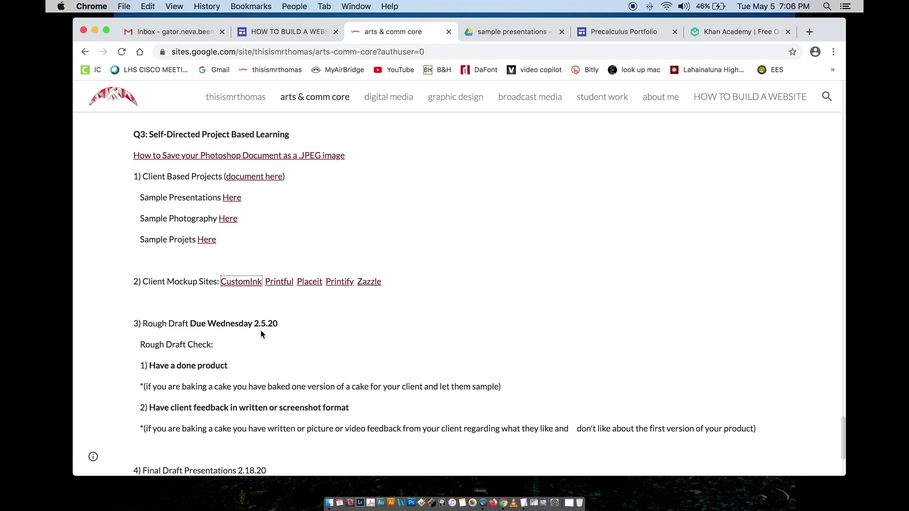
{"action": "scroll", "coordinate": [261, 335], "scroll_direction": "down", "scroll_amount": 1}
{"action": "left_click_drag", "start_coordinate": [138, 304], "coordinate": [366, 431]}
{"action": "scroll", "coordinate": [263, 370], "scroll_direction": "down", "scroll_amount": 1}
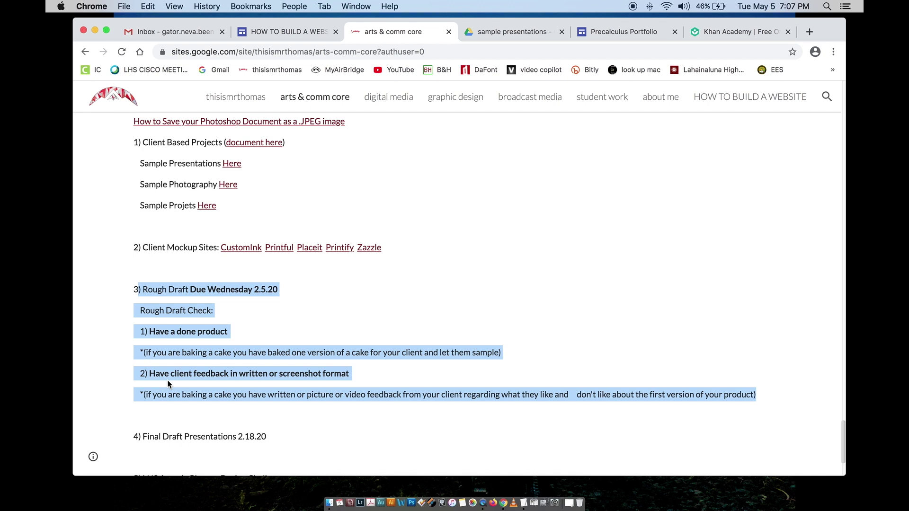
{"action": "left_click", "coordinate": [169, 384]}
Step: Highlight the Final Draft Presentations heading, then close the arts & comm core tab
{"action": "scroll", "coordinate": [163, 338], "scroll_direction": "down", "scroll_amount": 2}
{"action": "scroll", "coordinate": [164, 338], "scroll_direction": "down", "scroll_amount": 3}
{"action": "left_click_drag", "start_coordinate": [138, 325], "coordinate": [239, 334]}
{"action": "left_click", "coordinate": [201, 325]}
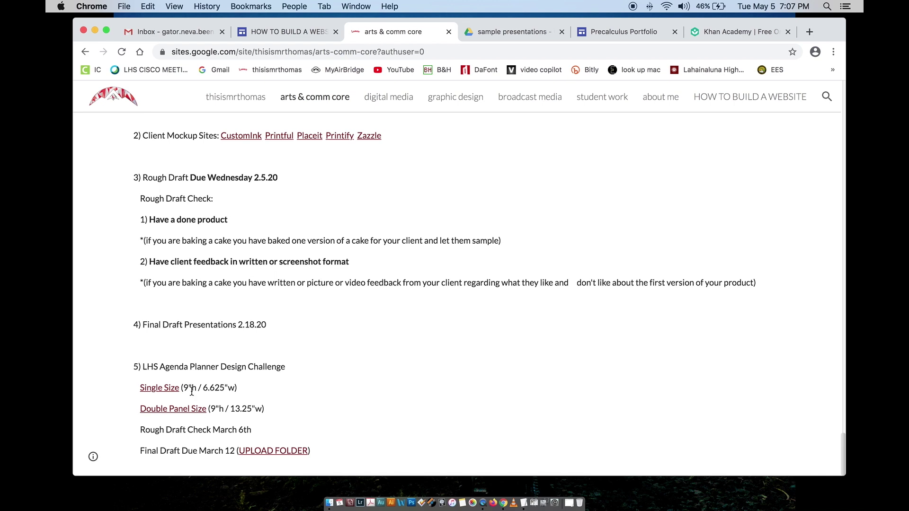
{"action": "scroll", "coordinate": [230, 402], "scroll_direction": "up", "scroll_amount": 3}
{"action": "scroll", "coordinate": [230, 403], "scroll_direction": "down", "scroll_amount": 3}
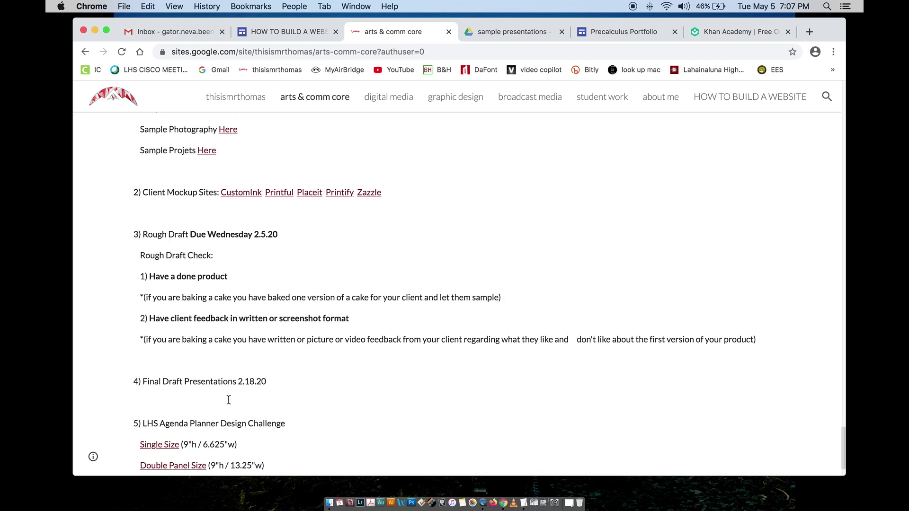
{"action": "scroll", "coordinate": [229, 401], "scroll_direction": "up", "scroll_amount": 3}
{"action": "scroll", "coordinate": [228, 401], "scroll_direction": "down", "scroll_amount": 1}
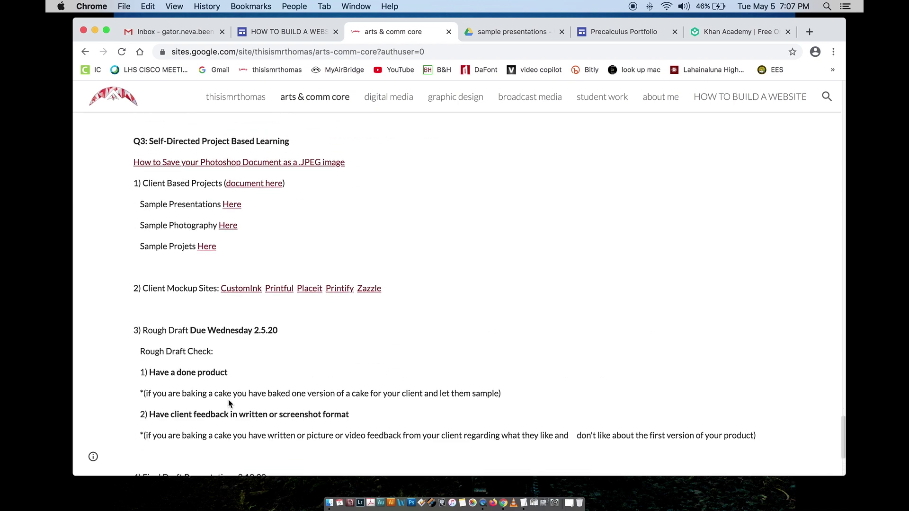
{"action": "scroll", "coordinate": [228, 400], "scroll_direction": "up", "scroll_amount": 5}
{"action": "scroll", "coordinate": [235, 260], "scroll_direction": "up", "scroll_amount": 1}
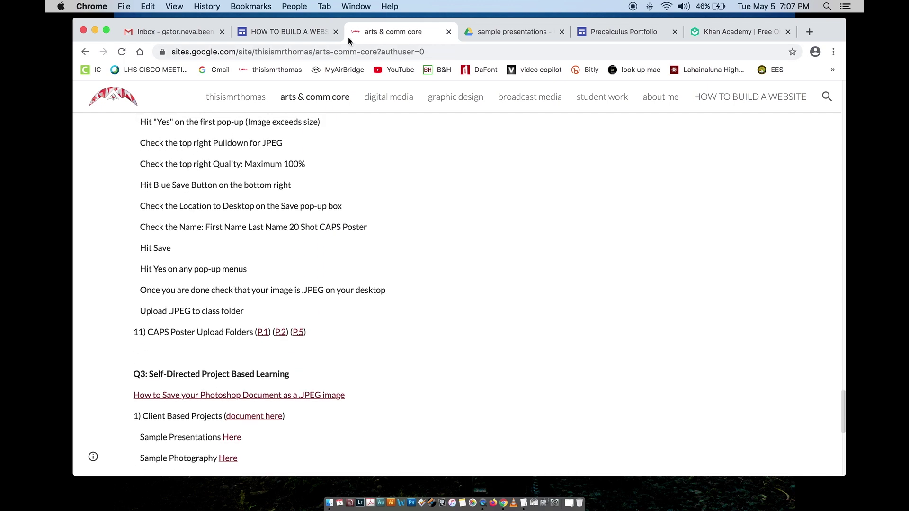
{"action": "left_click", "coordinate": [448, 31]}
Step: Return to the HOW TO BUILD A WEBSITE editor and show the Pages list
{"action": "left_click", "coordinate": [322, 36]}
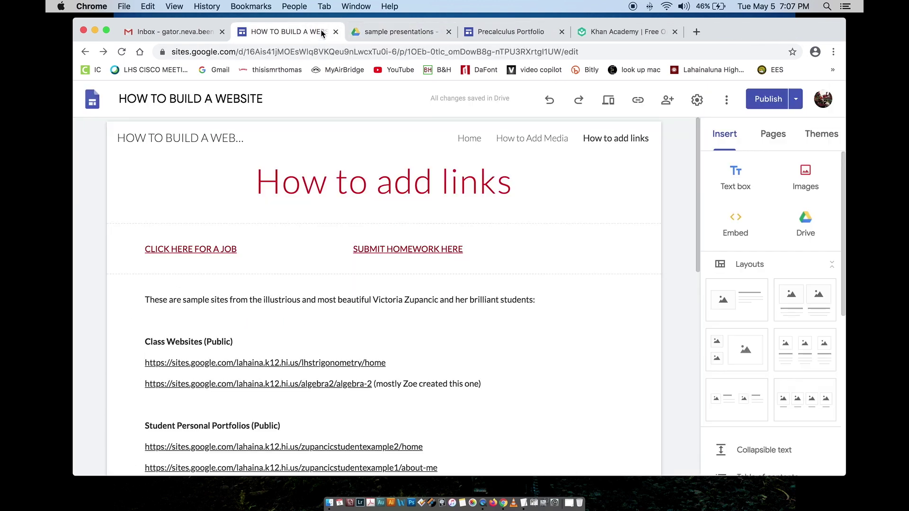
{"action": "left_click", "coordinate": [820, 135]}
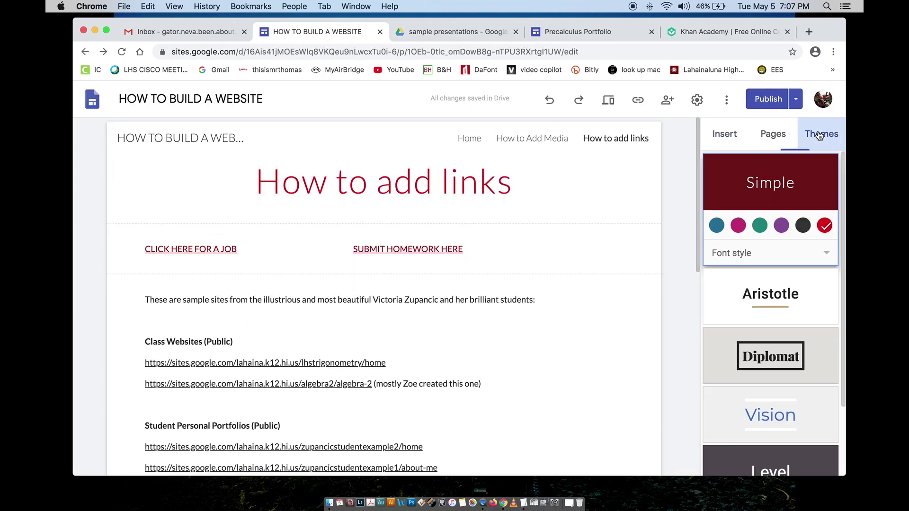
{"action": "left_click", "coordinate": [773, 135]}
Step: Inspect the sample sites text box and SUBMIT HOMEWORK HERE link, then open How to Add Media
{"action": "left_click", "coordinate": [423, 351]}
{"action": "scroll", "coordinate": [423, 351], "scroll_direction": "down", "scroll_amount": 4}
{"action": "scroll", "coordinate": [334, 339], "scroll_direction": "down", "scroll_amount": 4}
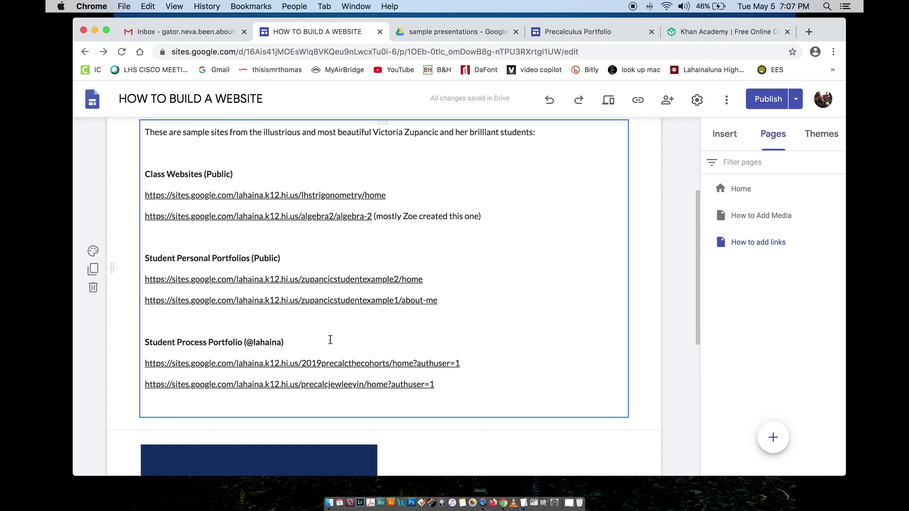
{"action": "scroll", "coordinate": [330, 340], "scroll_direction": "up", "scroll_amount": 6}
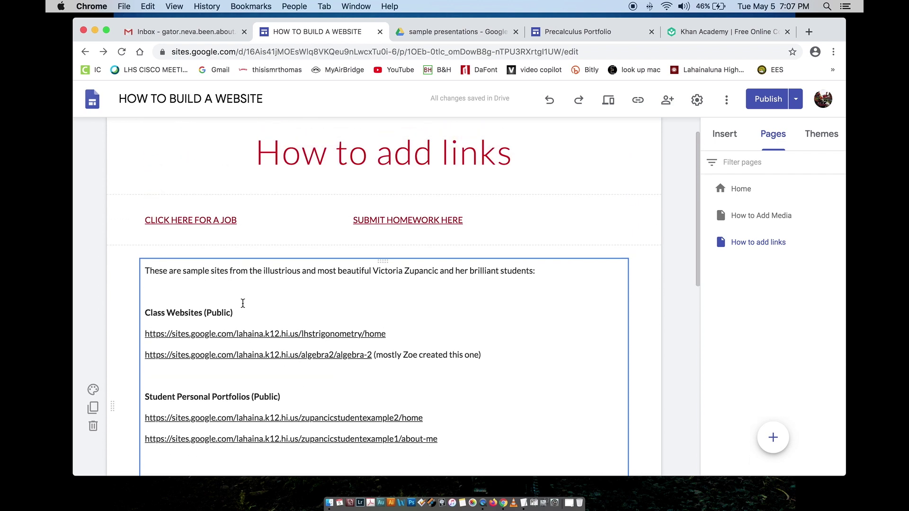
{"action": "scroll", "coordinate": [243, 303], "scroll_direction": "up", "scroll_amount": 2}
{"action": "left_click", "coordinate": [678, 147]}
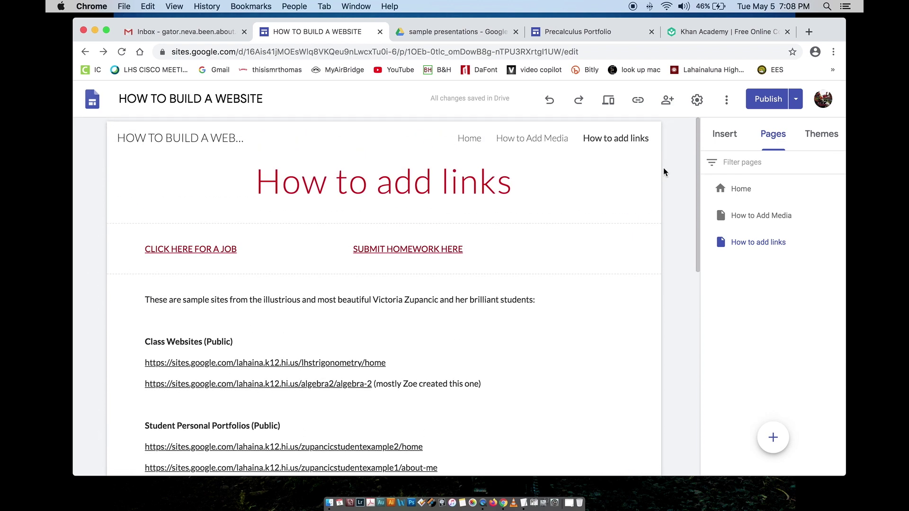
{"action": "left_click", "coordinate": [440, 247]}
{"action": "left_click", "coordinate": [762, 223]}
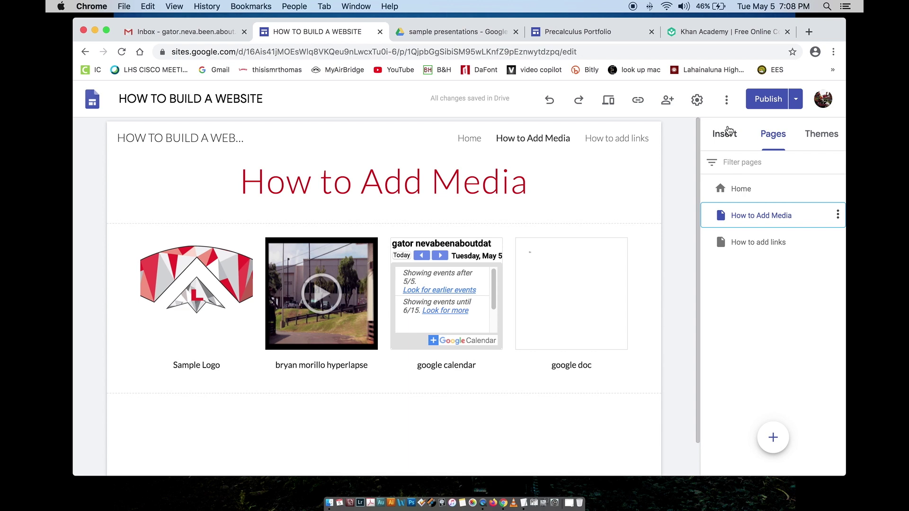
Step: Open the Home page from the Pages list, scroll its welcome text, and close Khan Academy
{"action": "left_click", "coordinate": [725, 134]}
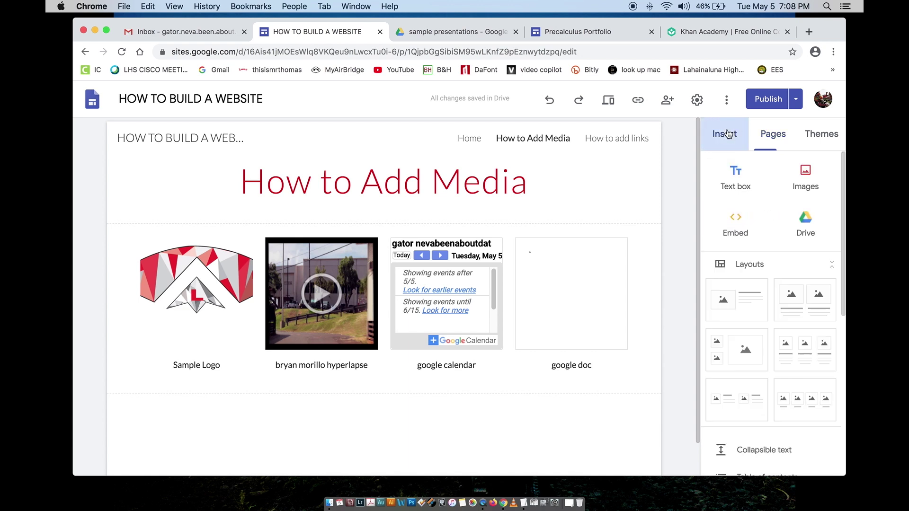
{"action": "left_click", "coordinate": [768, 135]}
{"action": "left_click", "coordinate": [738, 190]}
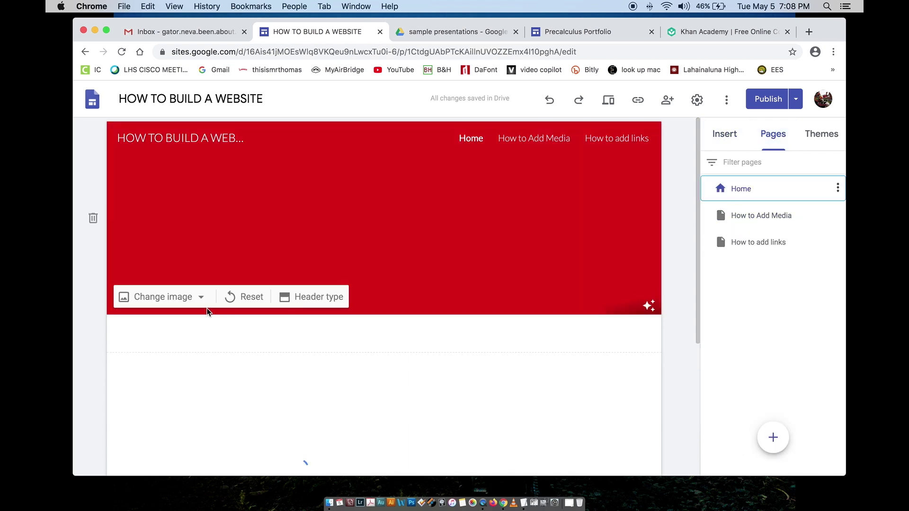
{"action": "scroll", "coordinate": [247, 318], "scroll_direction": "down", "scroll_amount": 5}
{"action": "scroll", "coordinate": [247, 318], "scroll_direction": "down", "scroll_amount": 10}
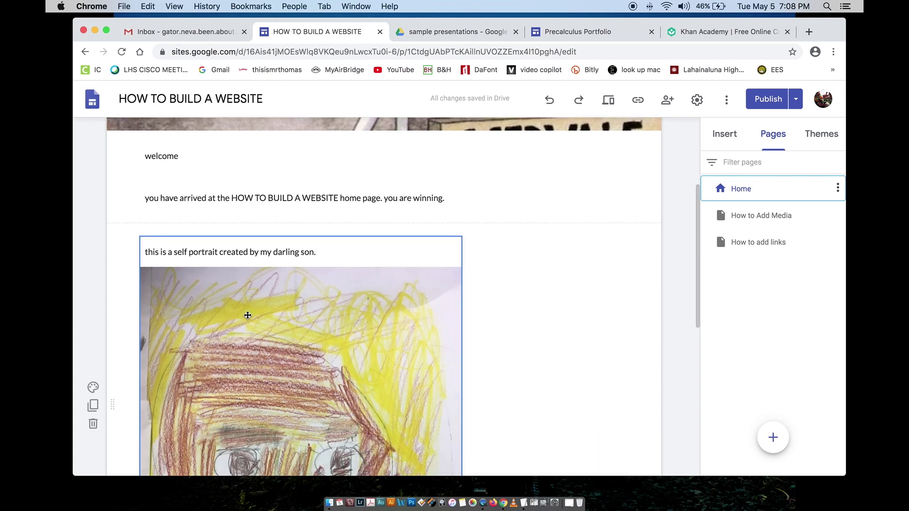
{"action": "scroll", "coordinate": [248, 315], "scroll_direction": "up", "scroll_amount": 12}
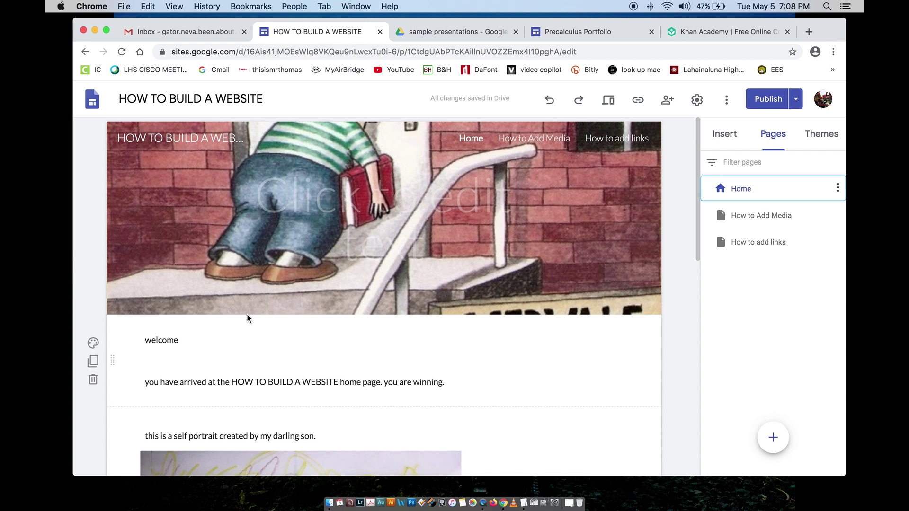
{"action": "left_click", "coordinate": [788, 31]}
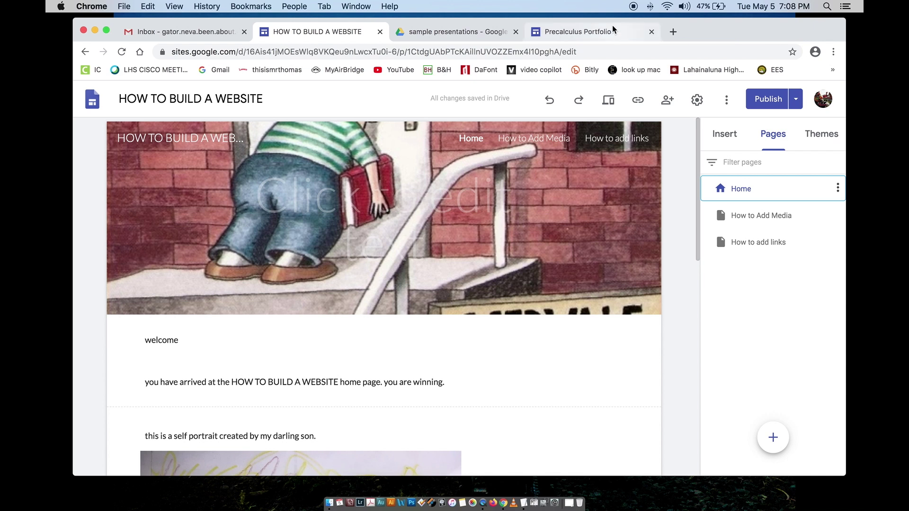